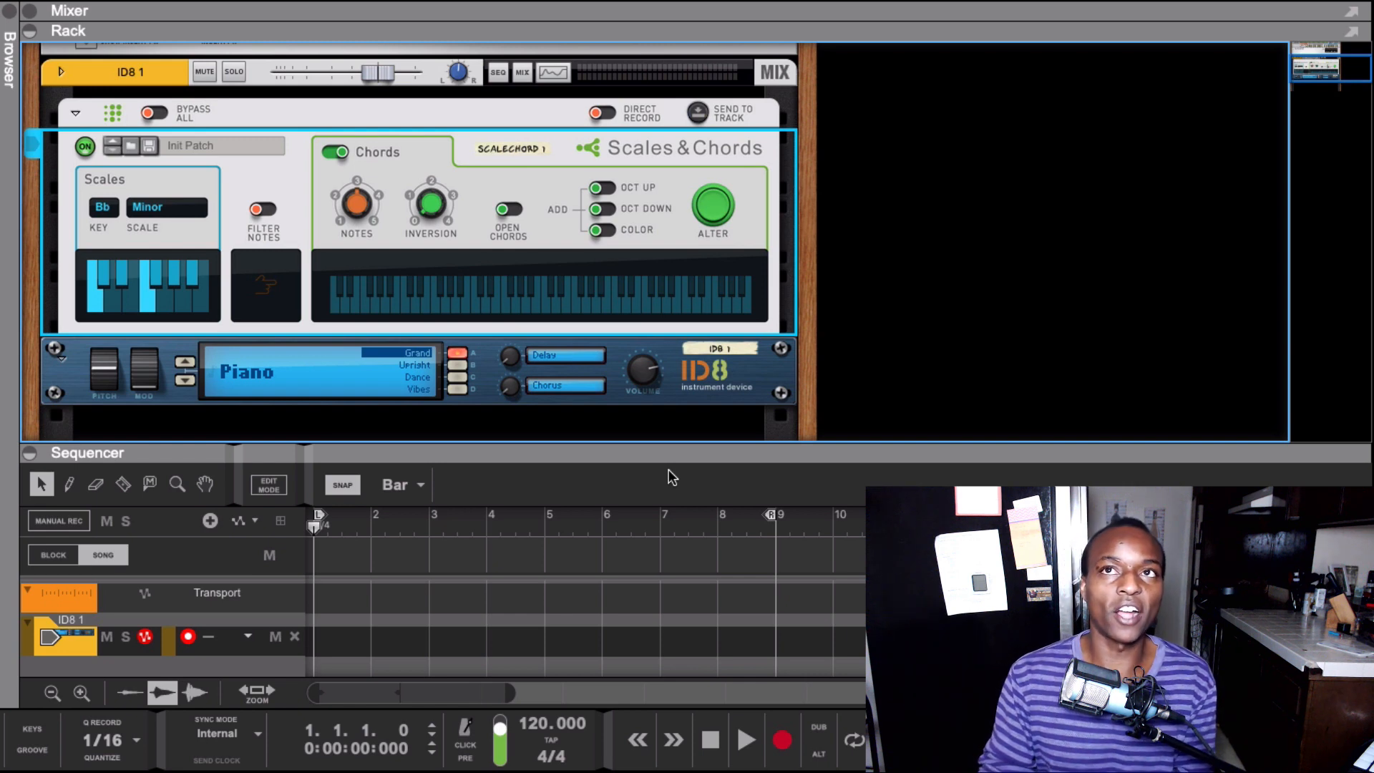
Play several notes to audition the chords generated by the Scales & Chords player in Bb Minor
key("f")
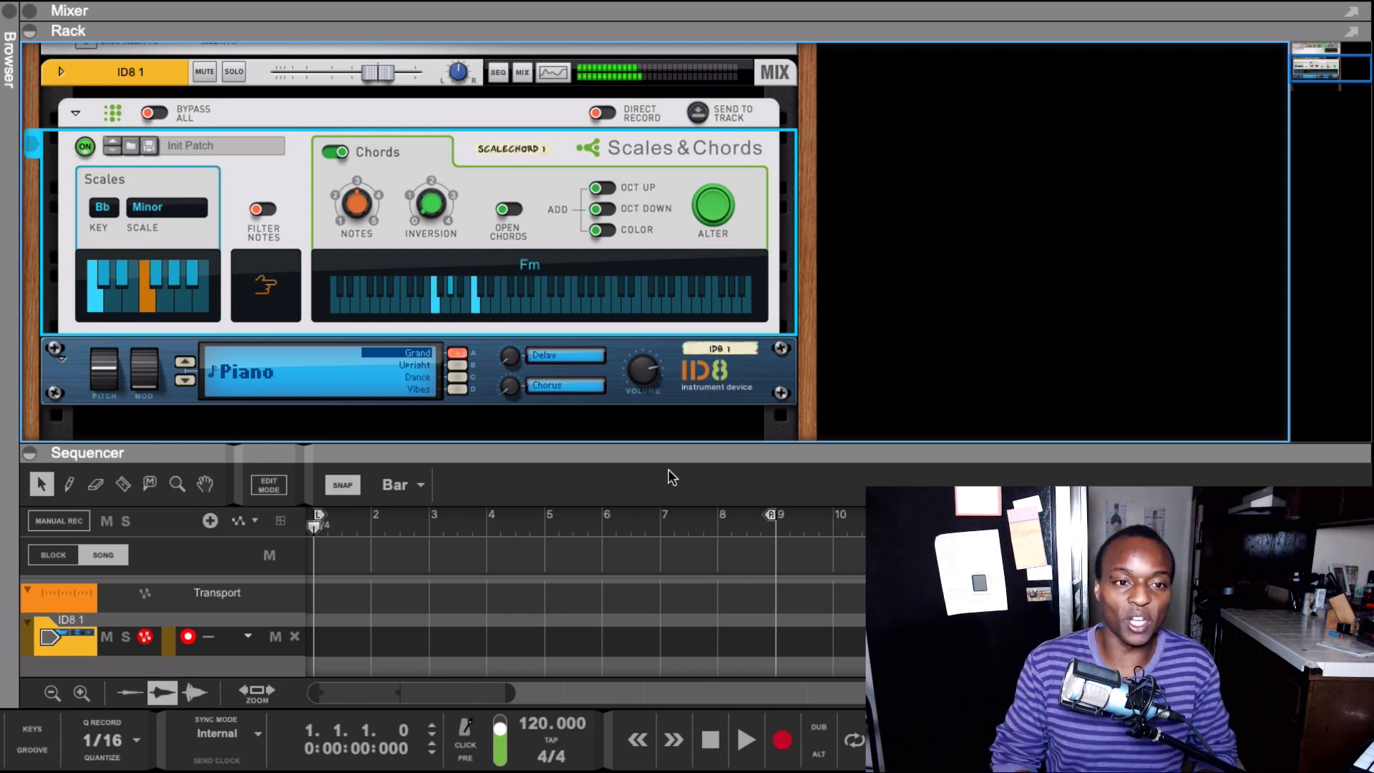
key("h")
key("f")
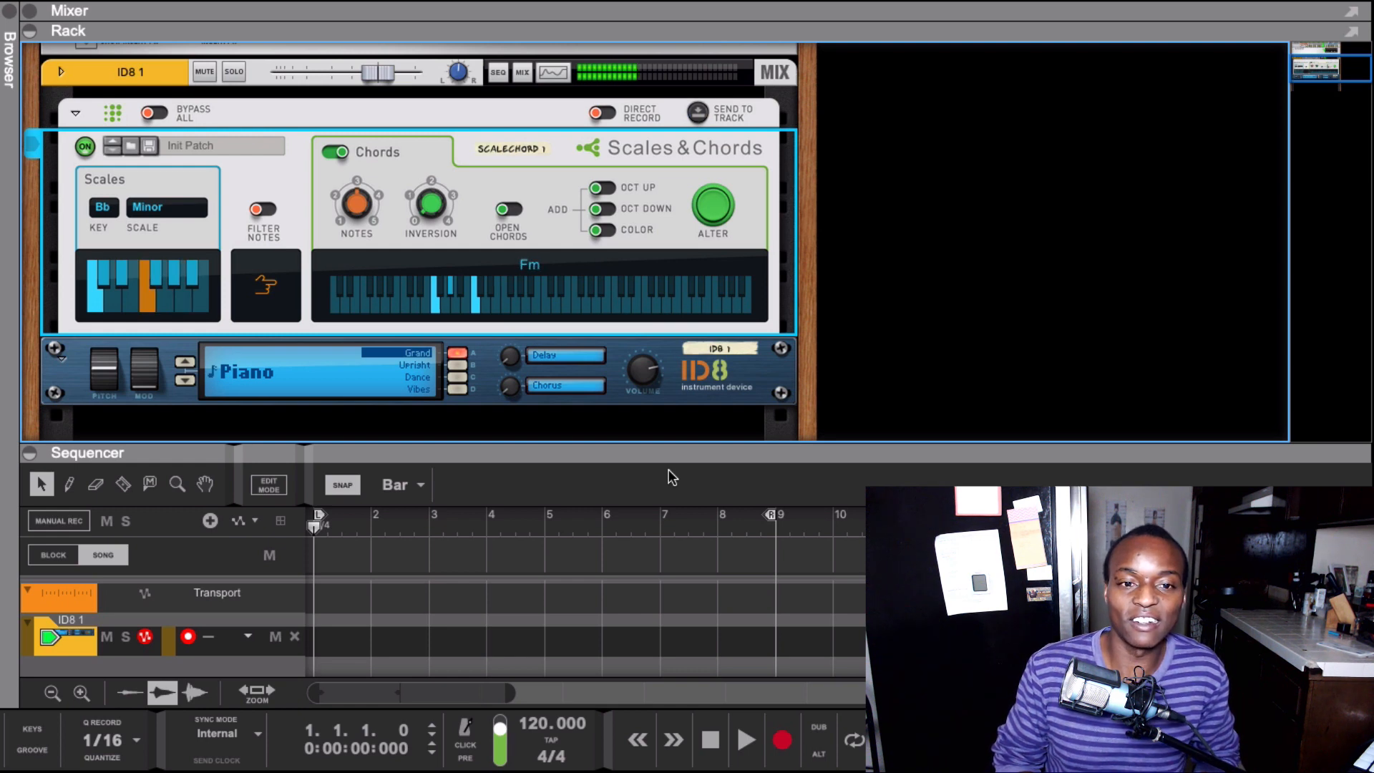
key("f")
key("u")
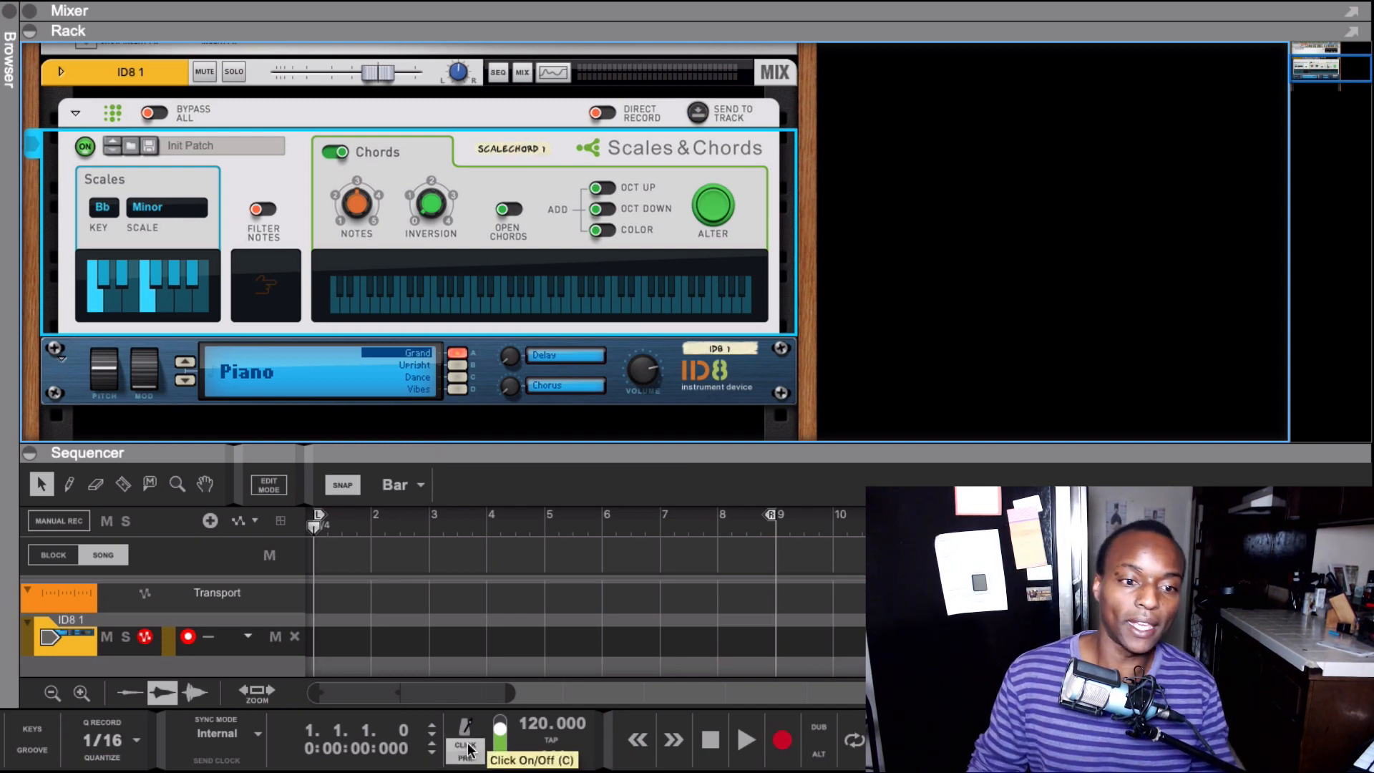
Enlarge the sequencer area and map the transport's Record function to the grave accent (`) key
left_click_drag(512, 455, 506, 373)
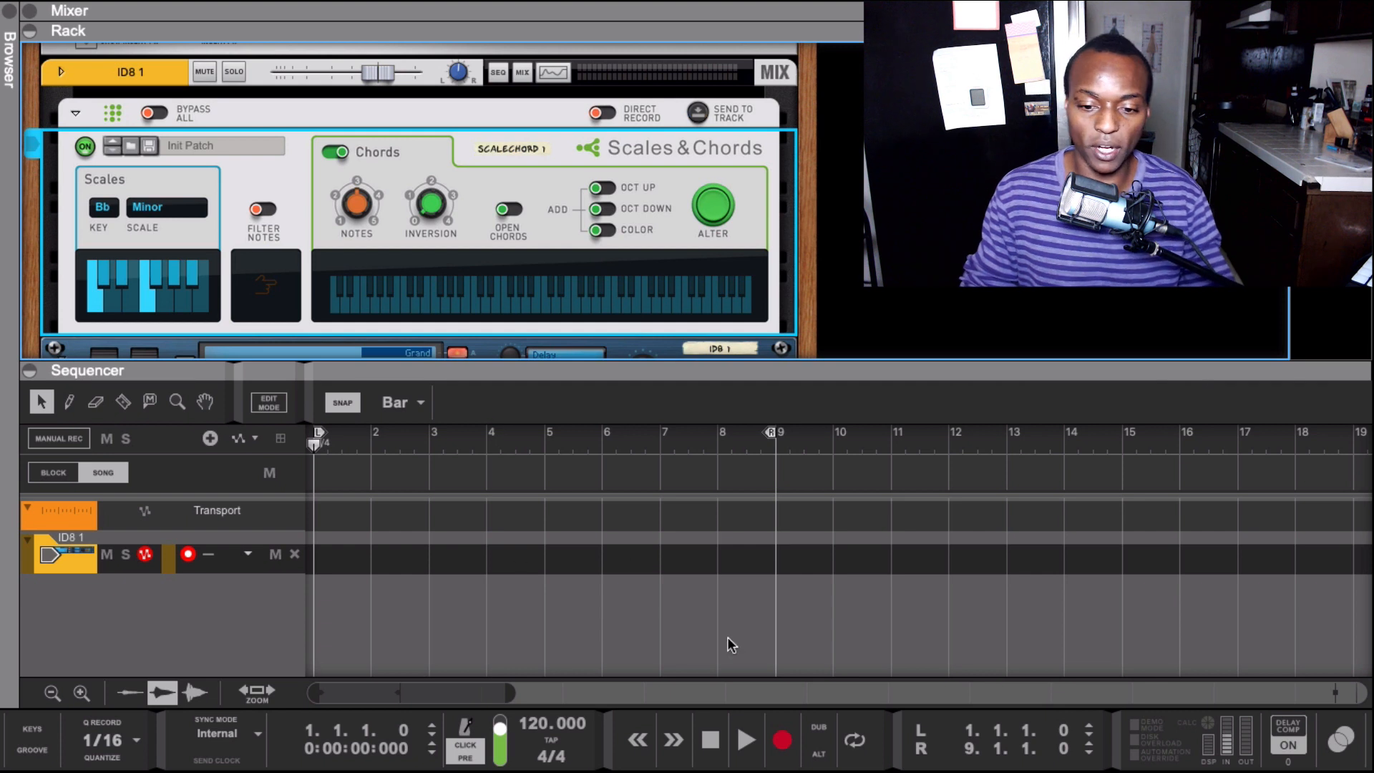
right_click(782, 738)
left_click(806, 694)
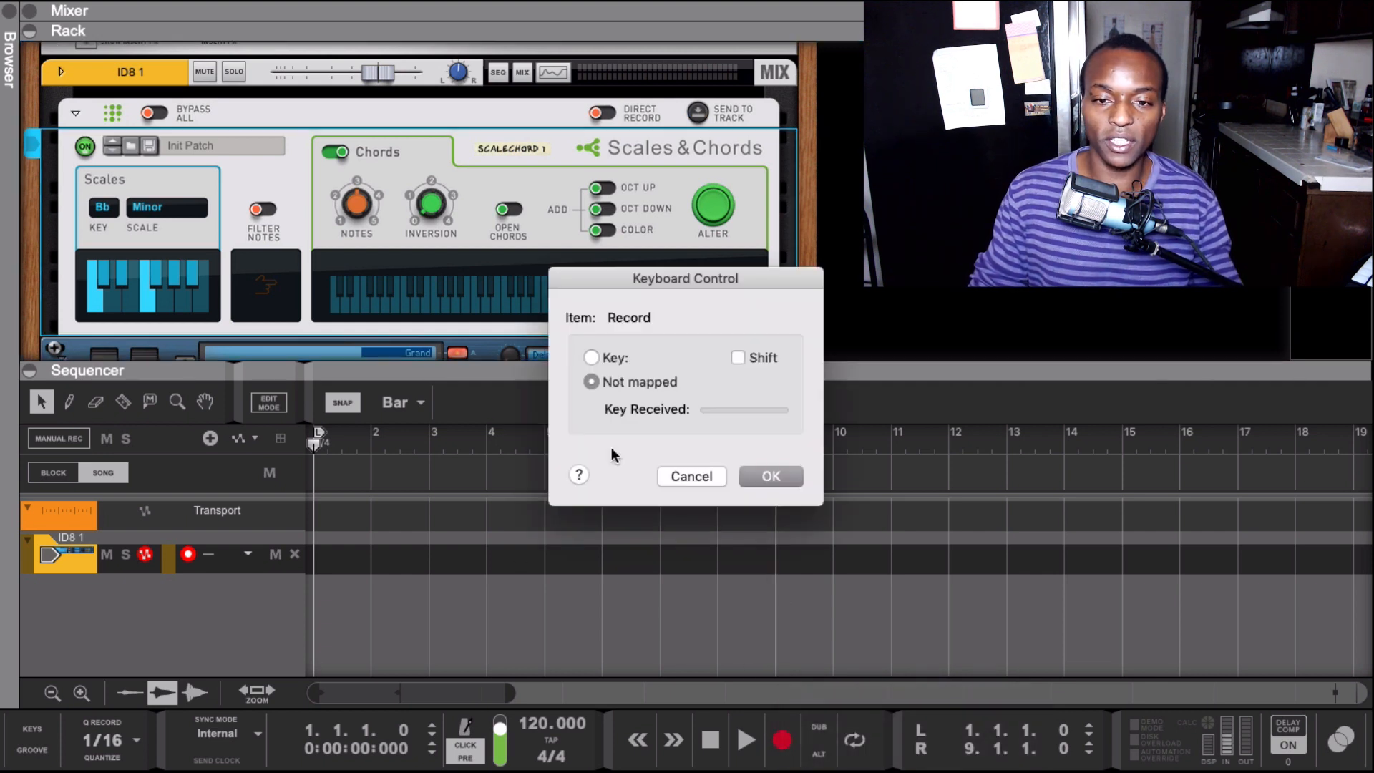
key("grave")
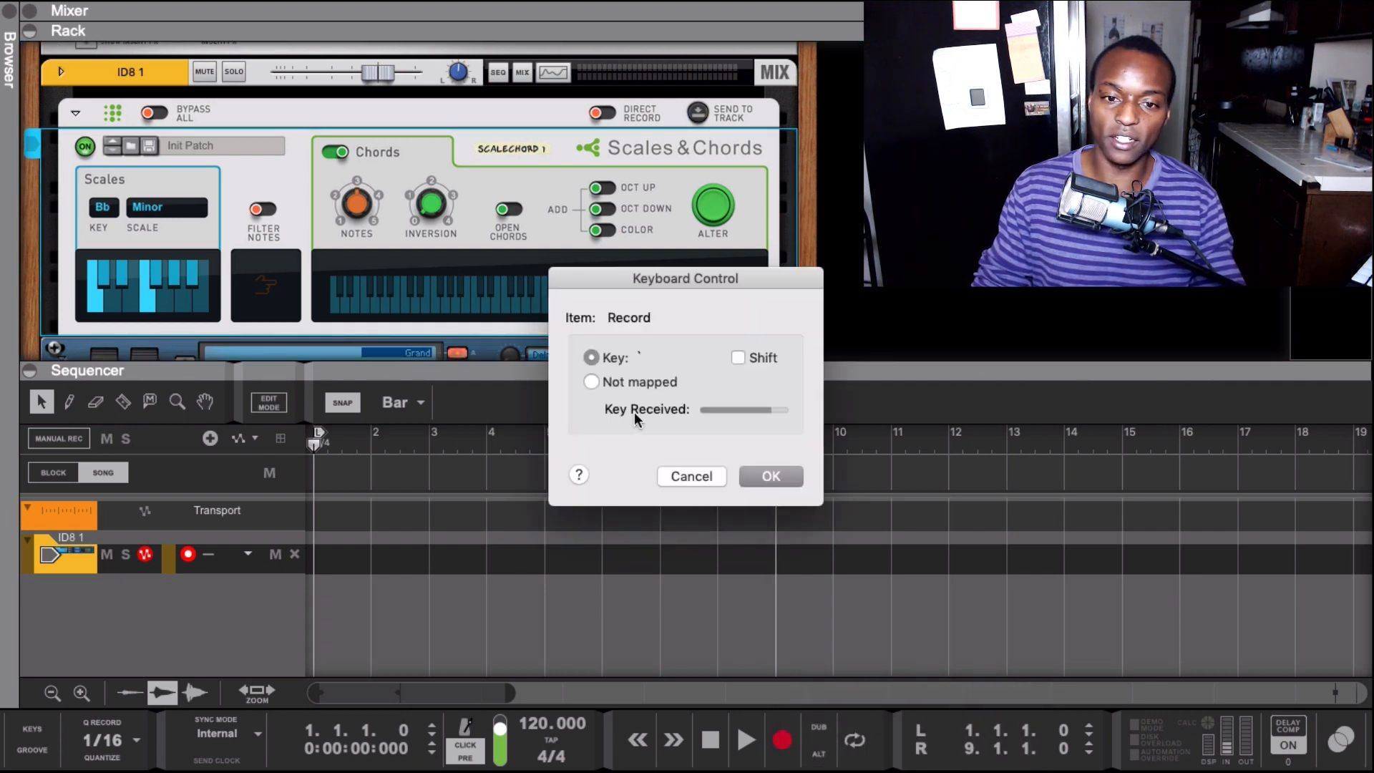
left_click(763, 478)
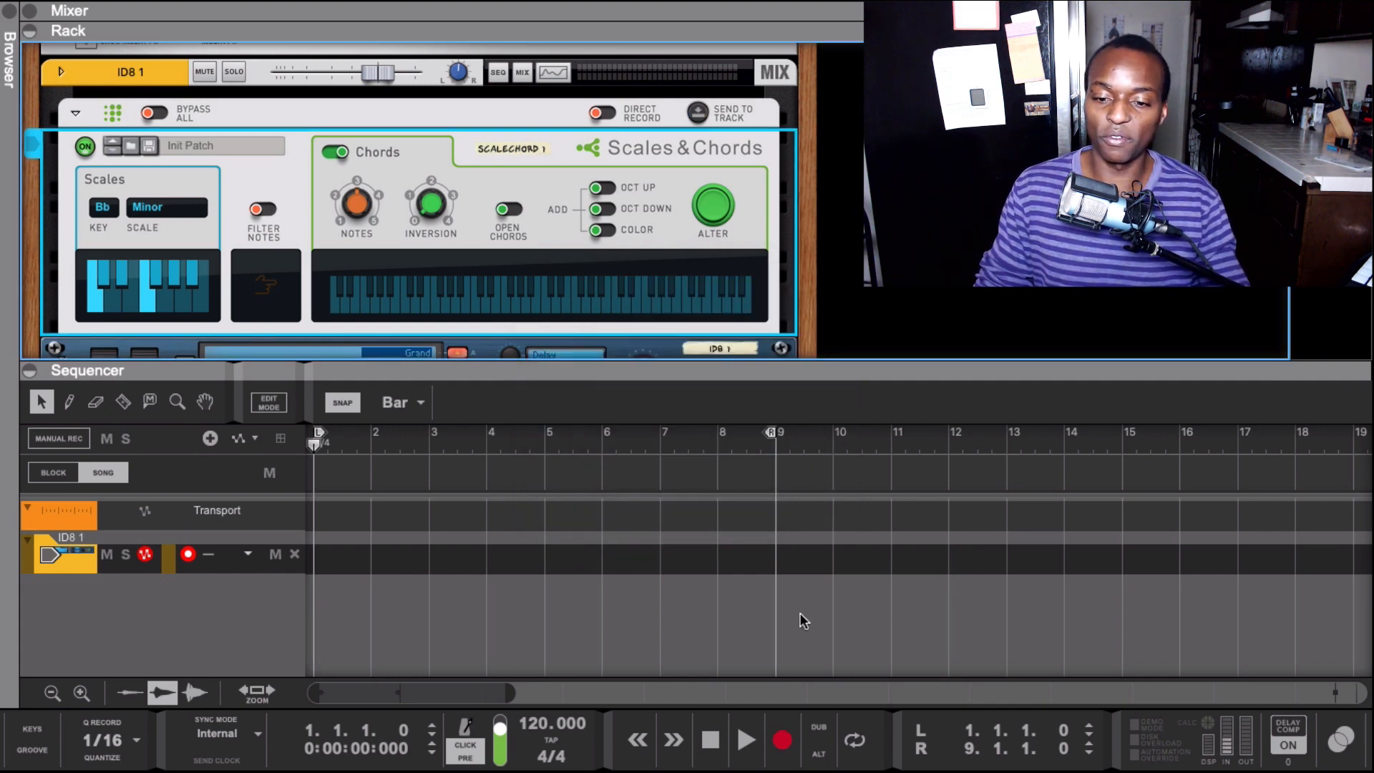
Map Go to Left Locator to the A key, and try returning to the left locator from bar 5
right_click(922, 741)
left_click(959, 693)
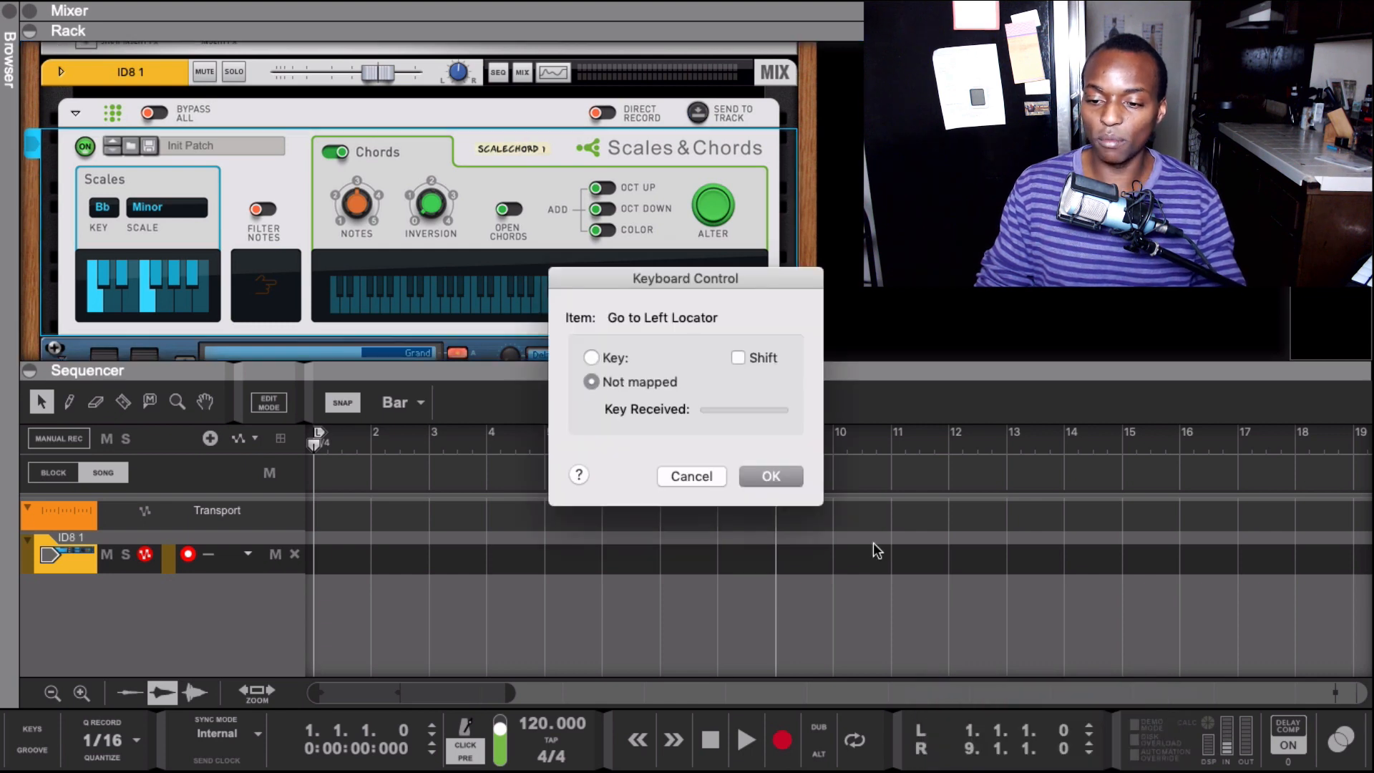
key("a")
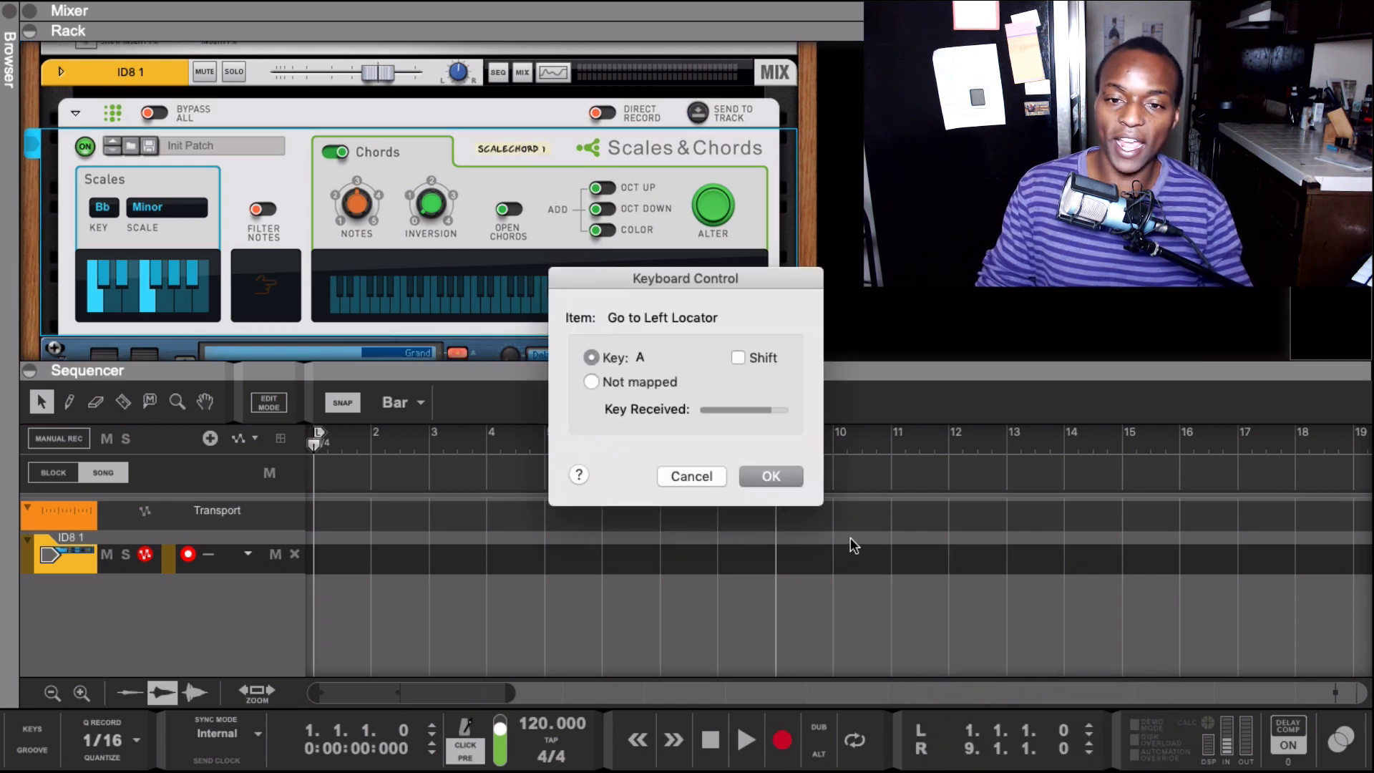
left_click(769, 477)
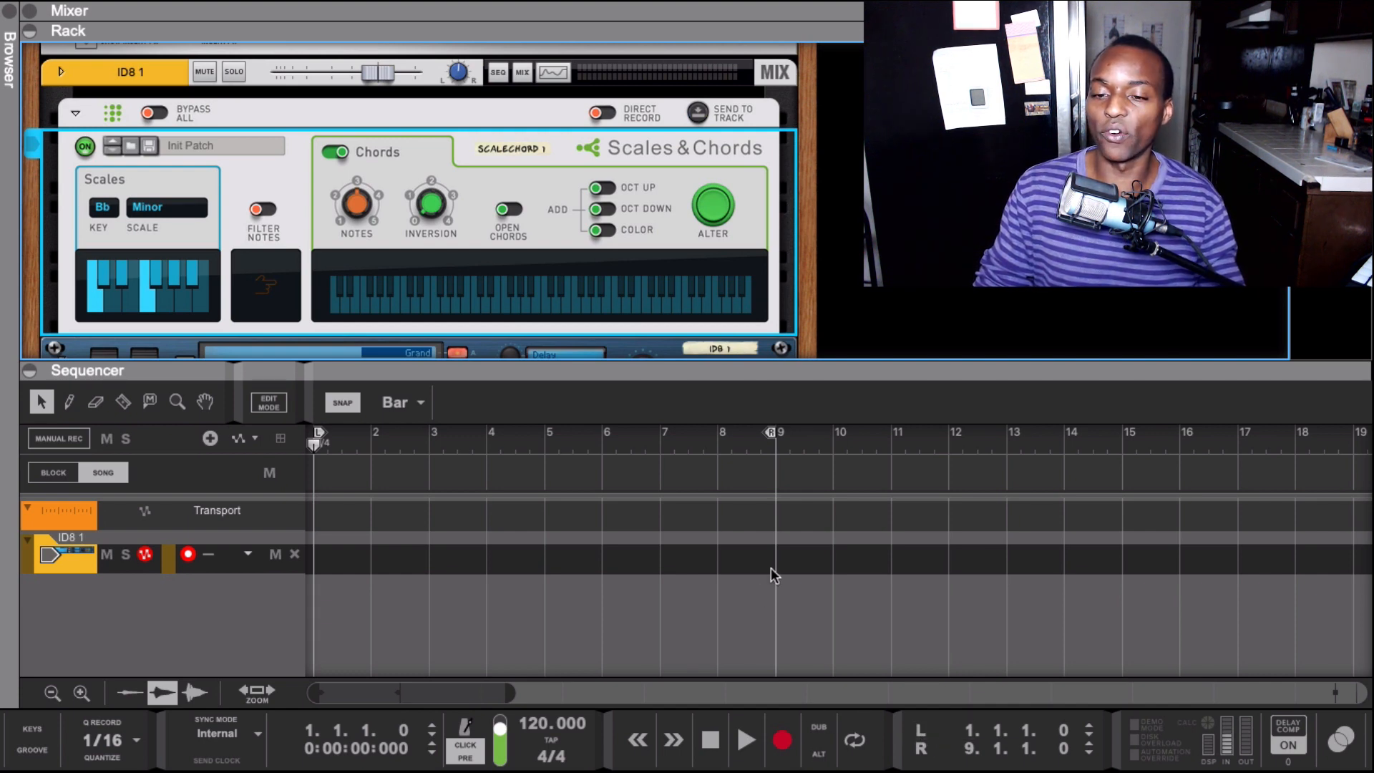
left_click(547, 455)
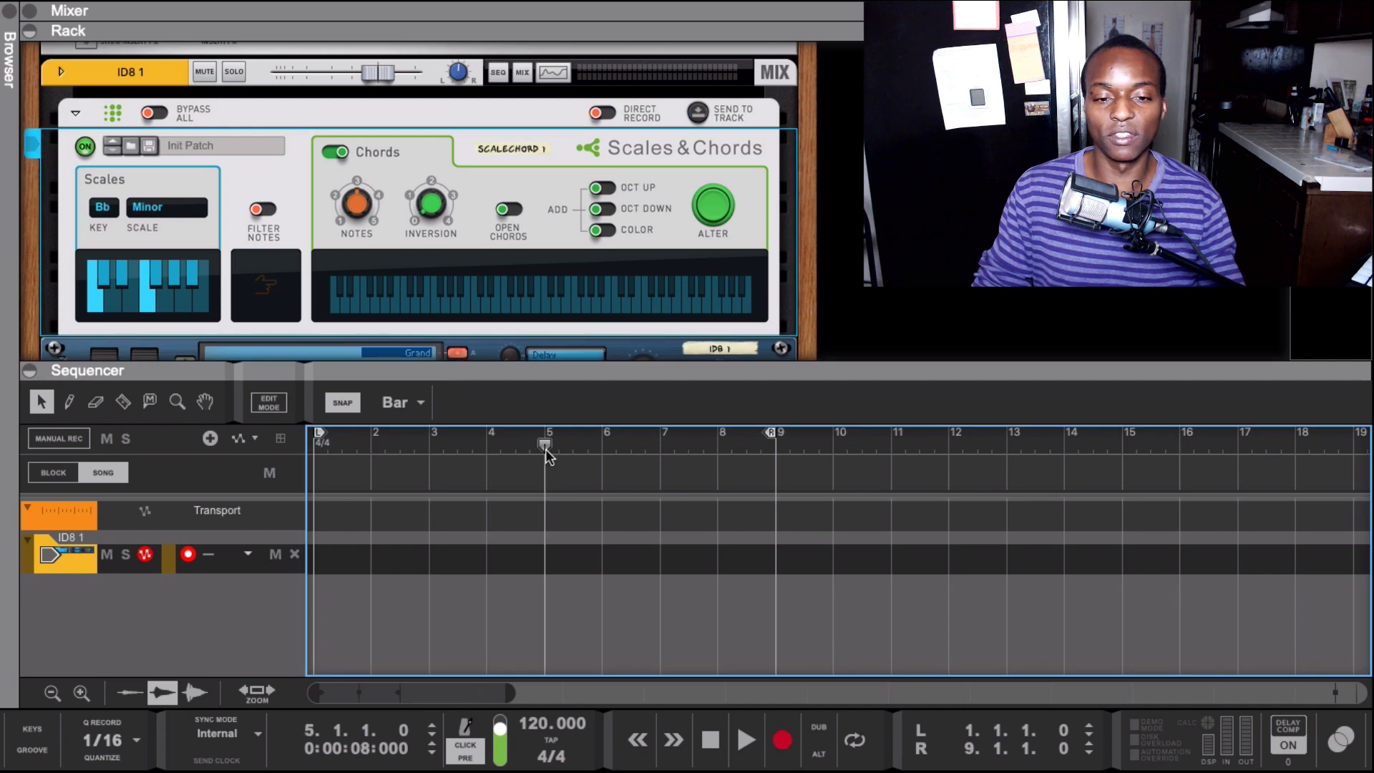
left_click(922, 737)
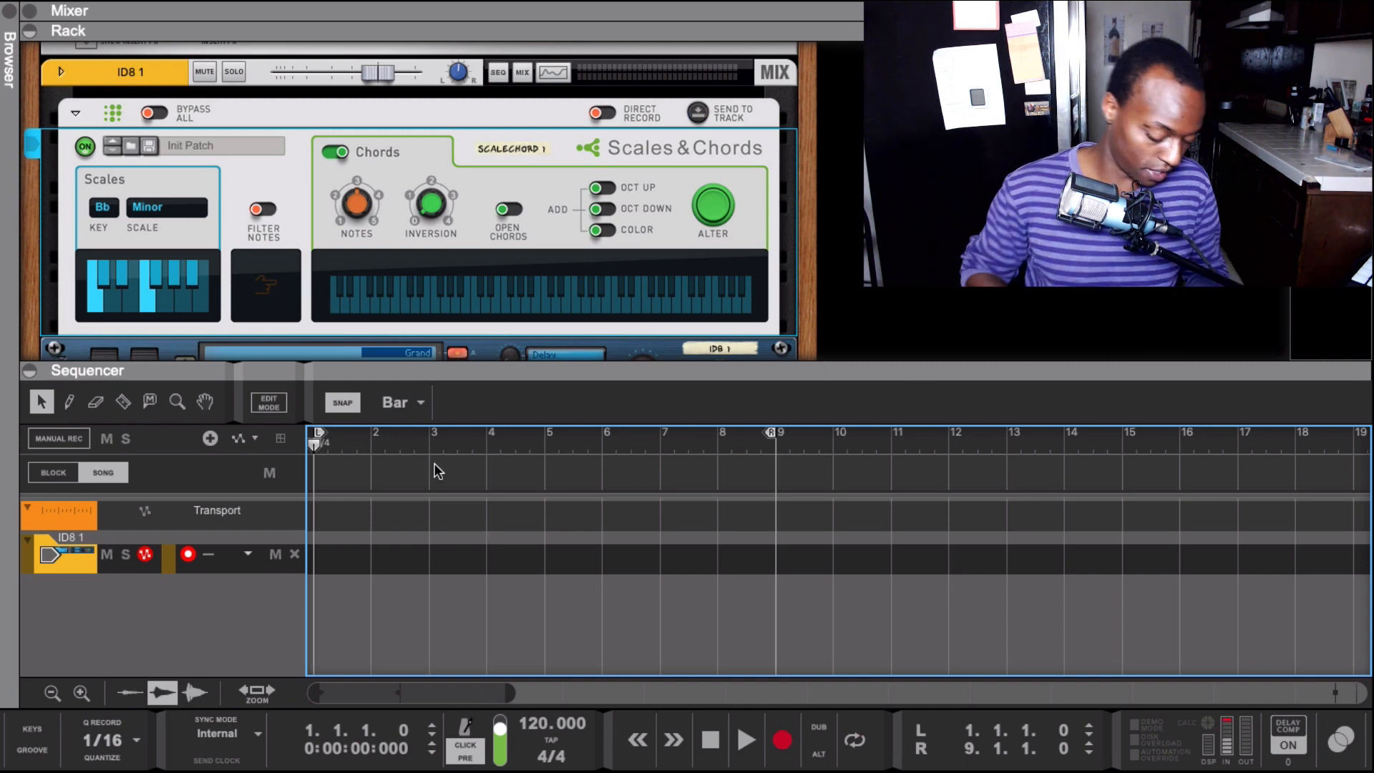
Record a four-chord take on the ID8 1 track from bar 1 to bar 5
key("ctrl+Return")
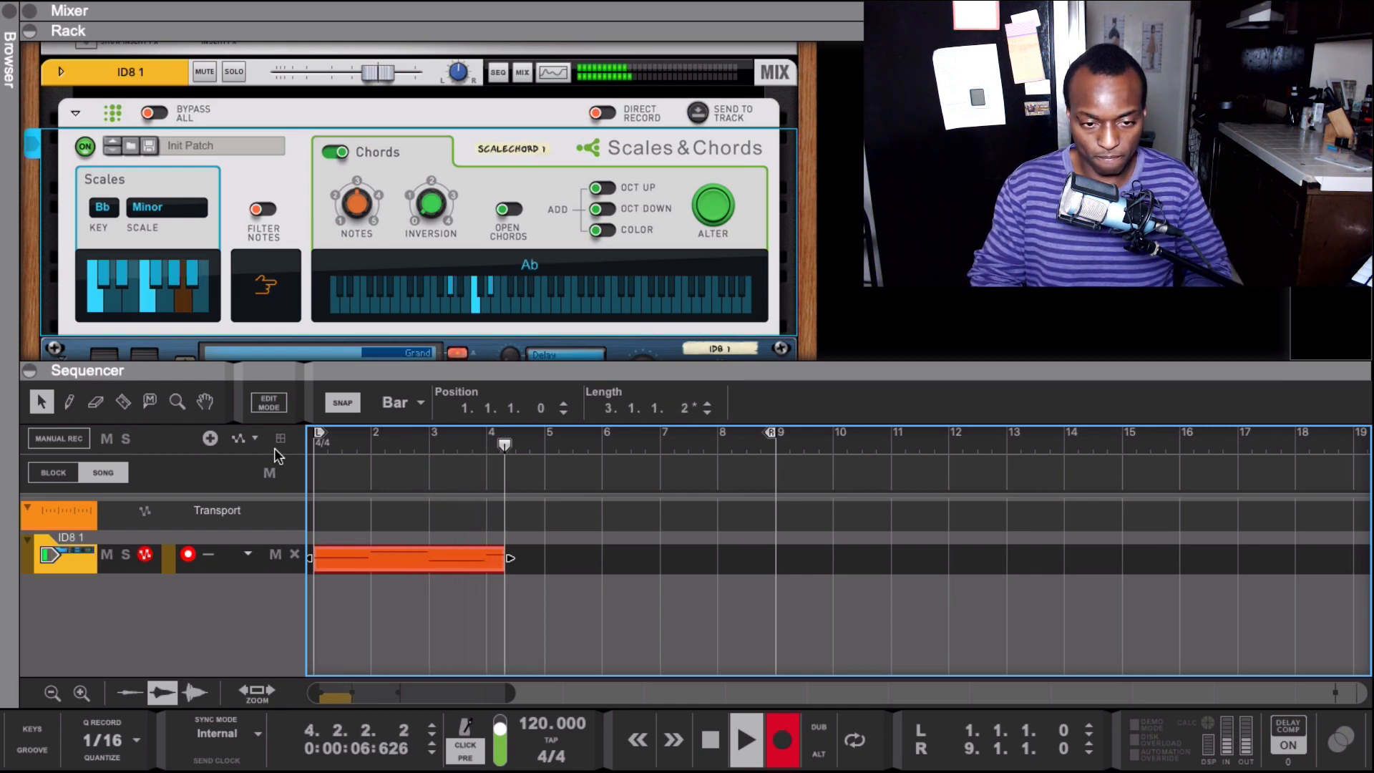
key("space")
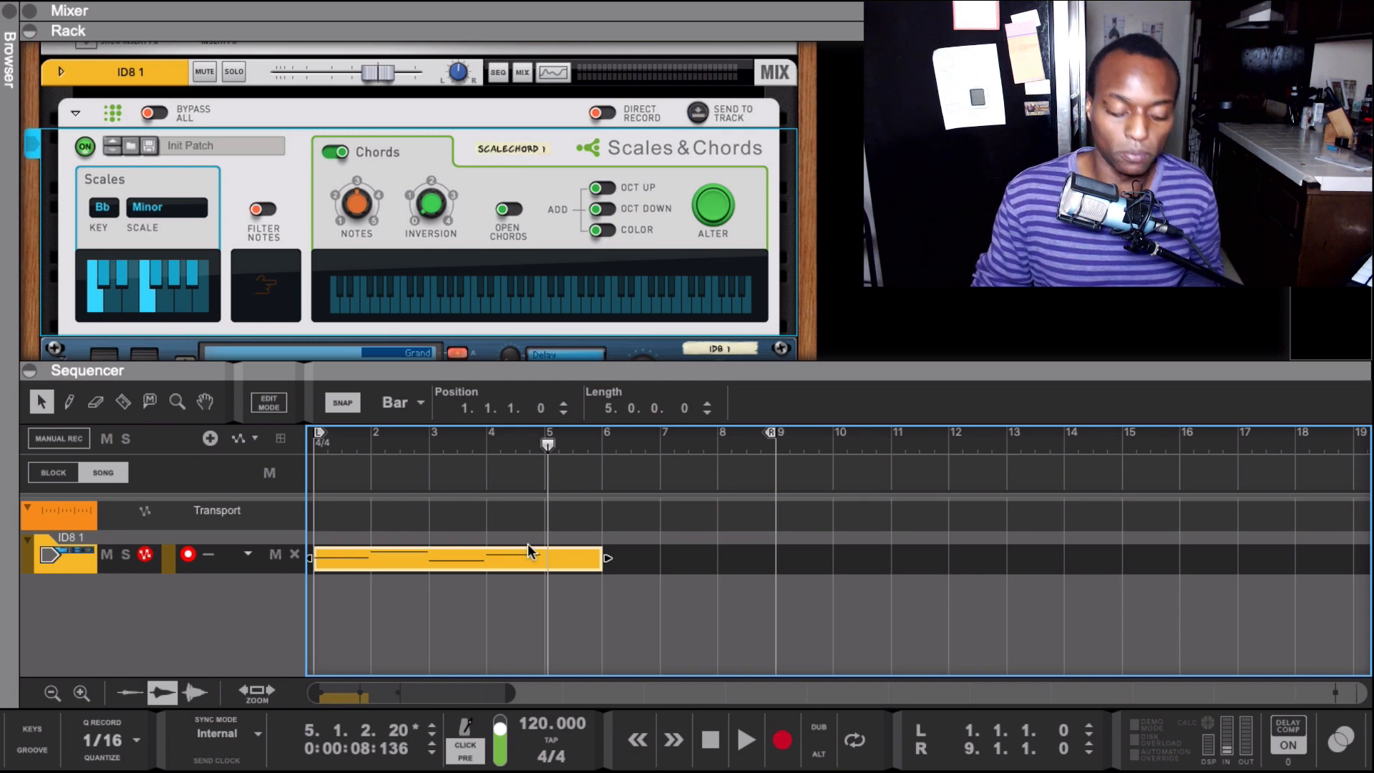
Quantize the recorded clip's notes with value 1/16 and amount 100%, and put the tool window away
key("F8")
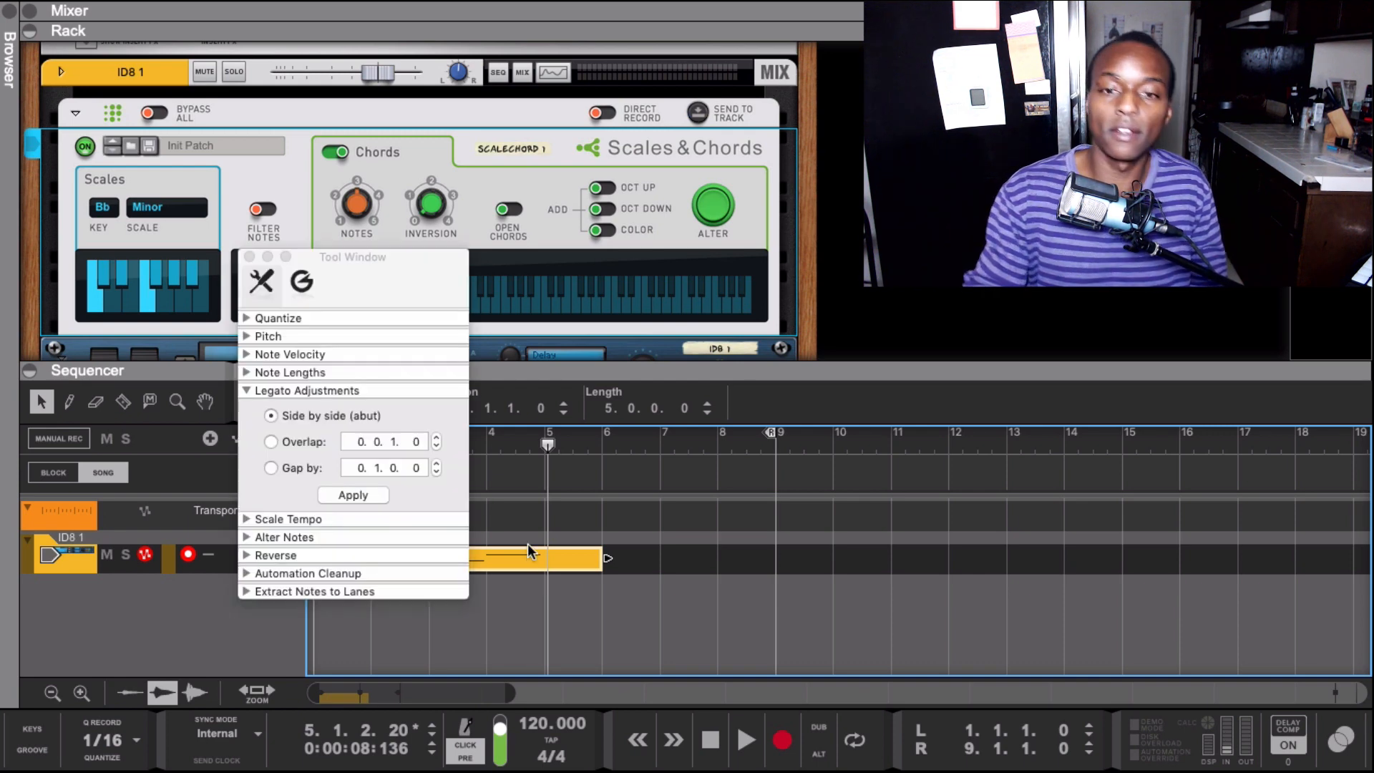
left_click(256, 320)
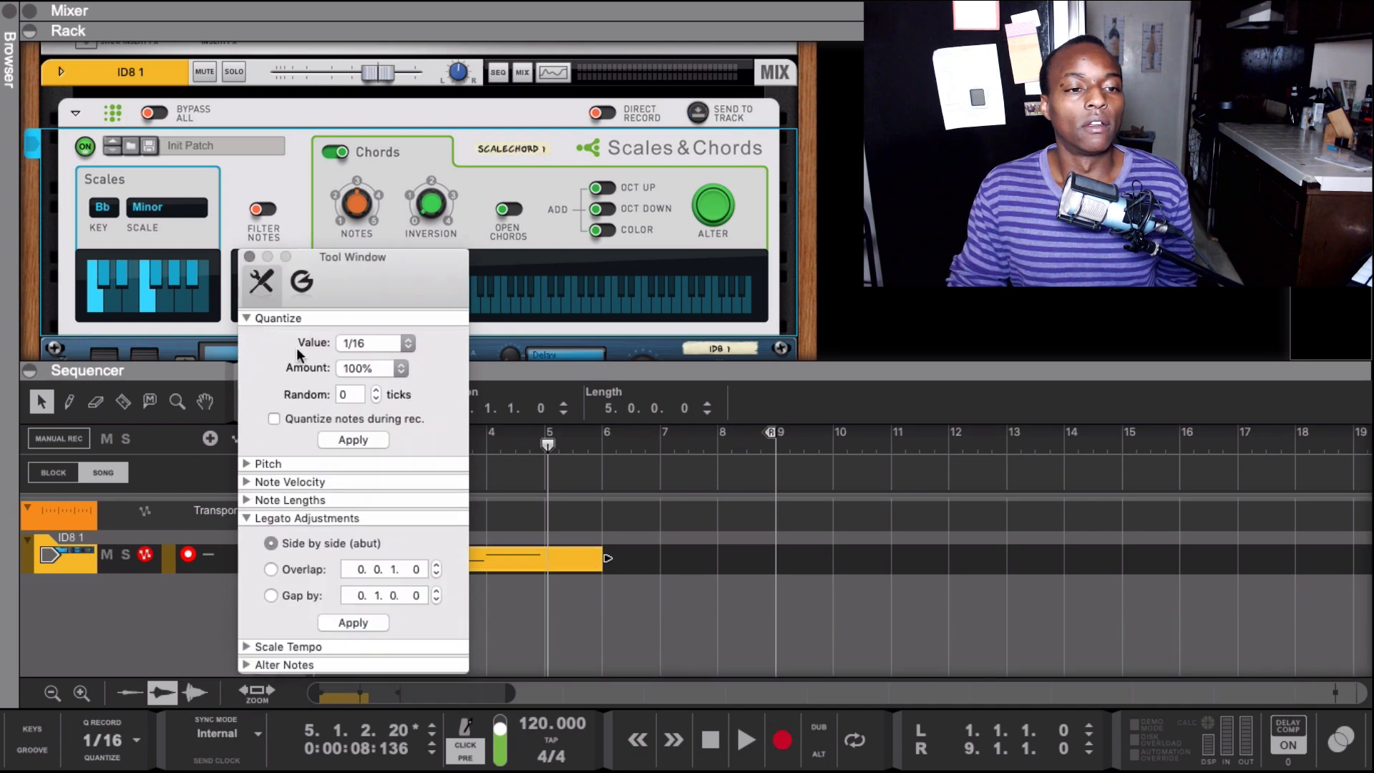
left_click(366, 439)
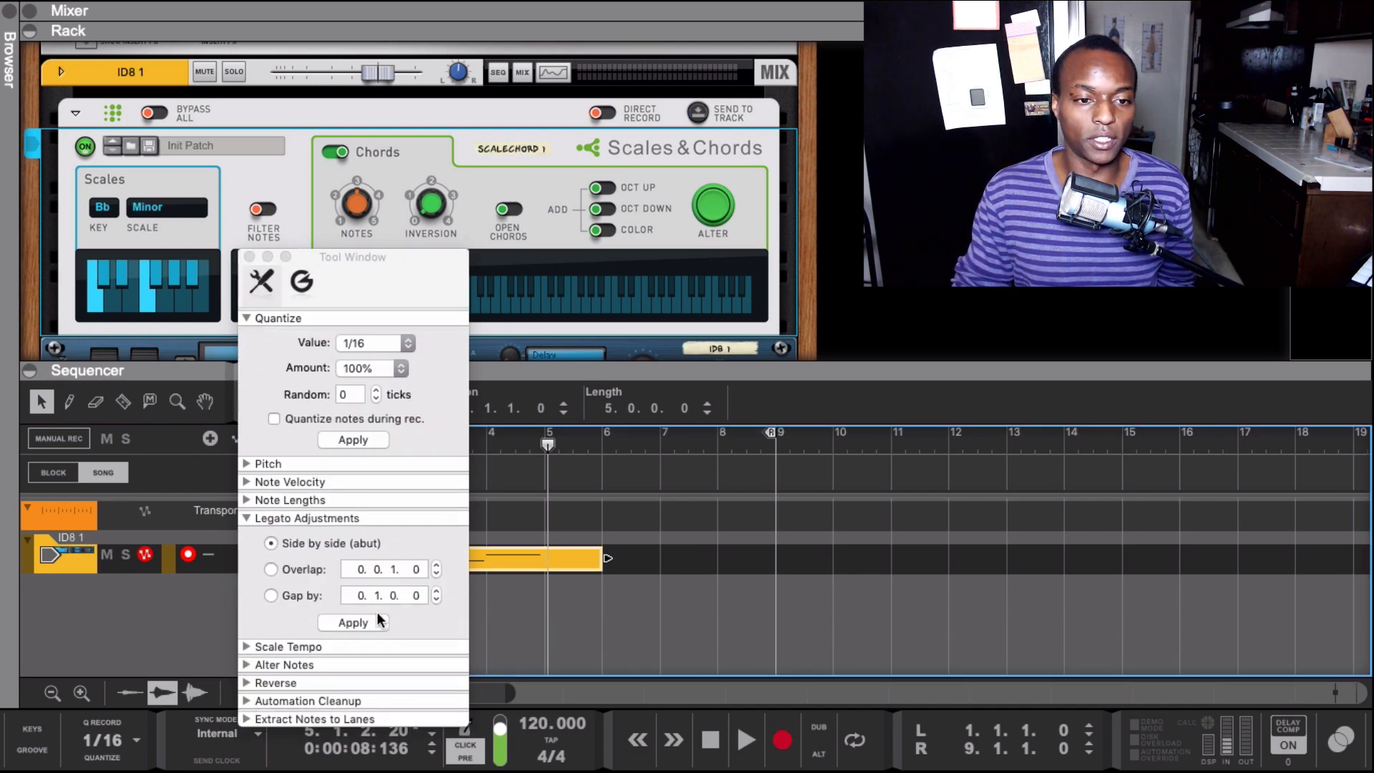
left_click_drag(331, 258, 1014, 85)
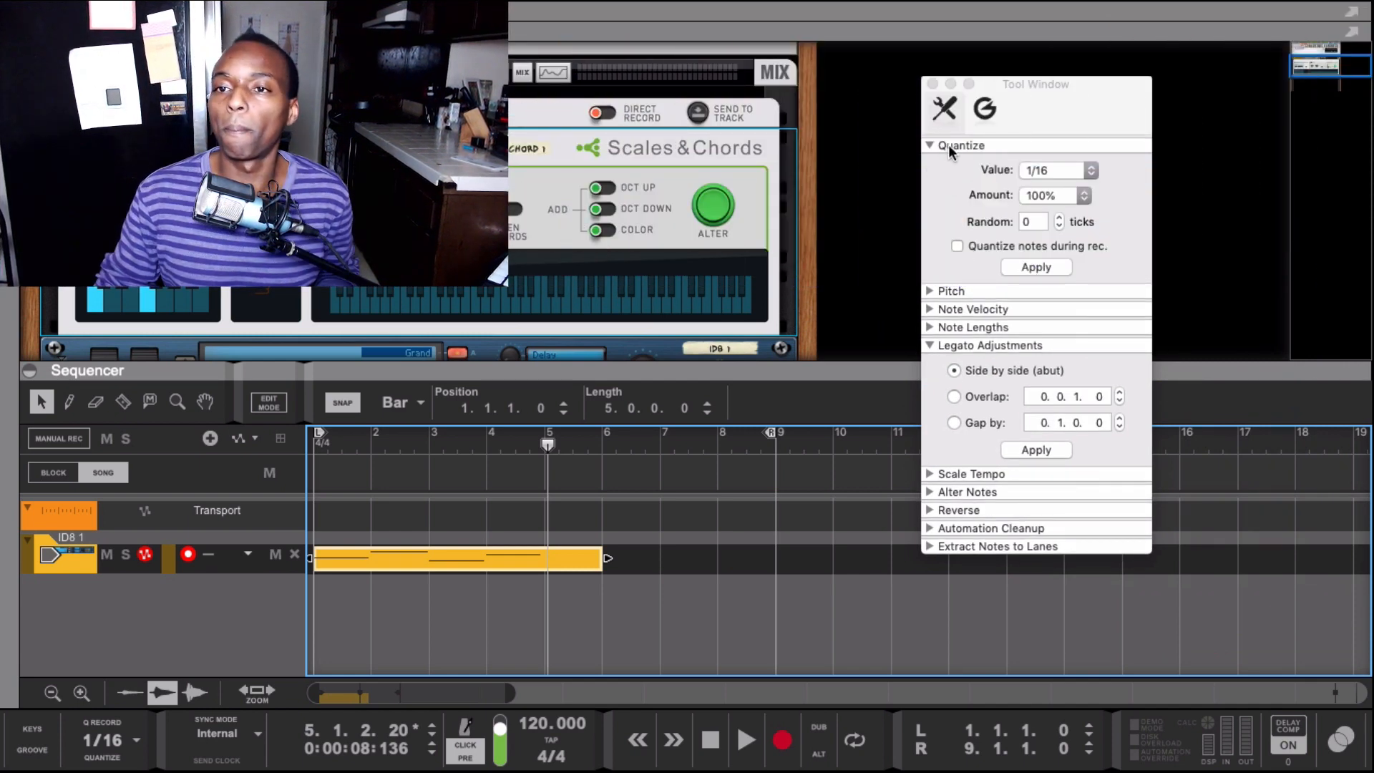
left_click(933, 84)
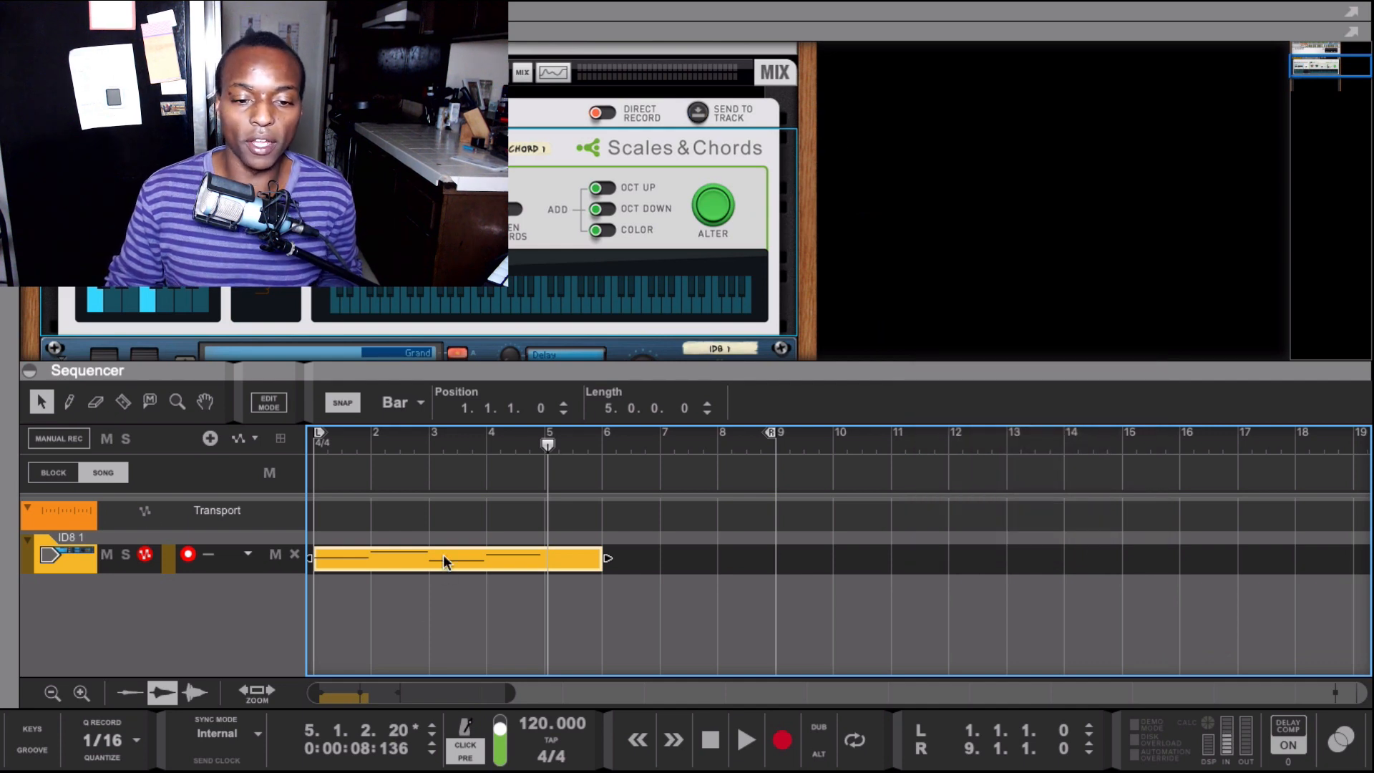
Shorten the recorded clip to four bars, set the loop to its length and play it back briefly
left_click_drag(609, 557, 546, 559)
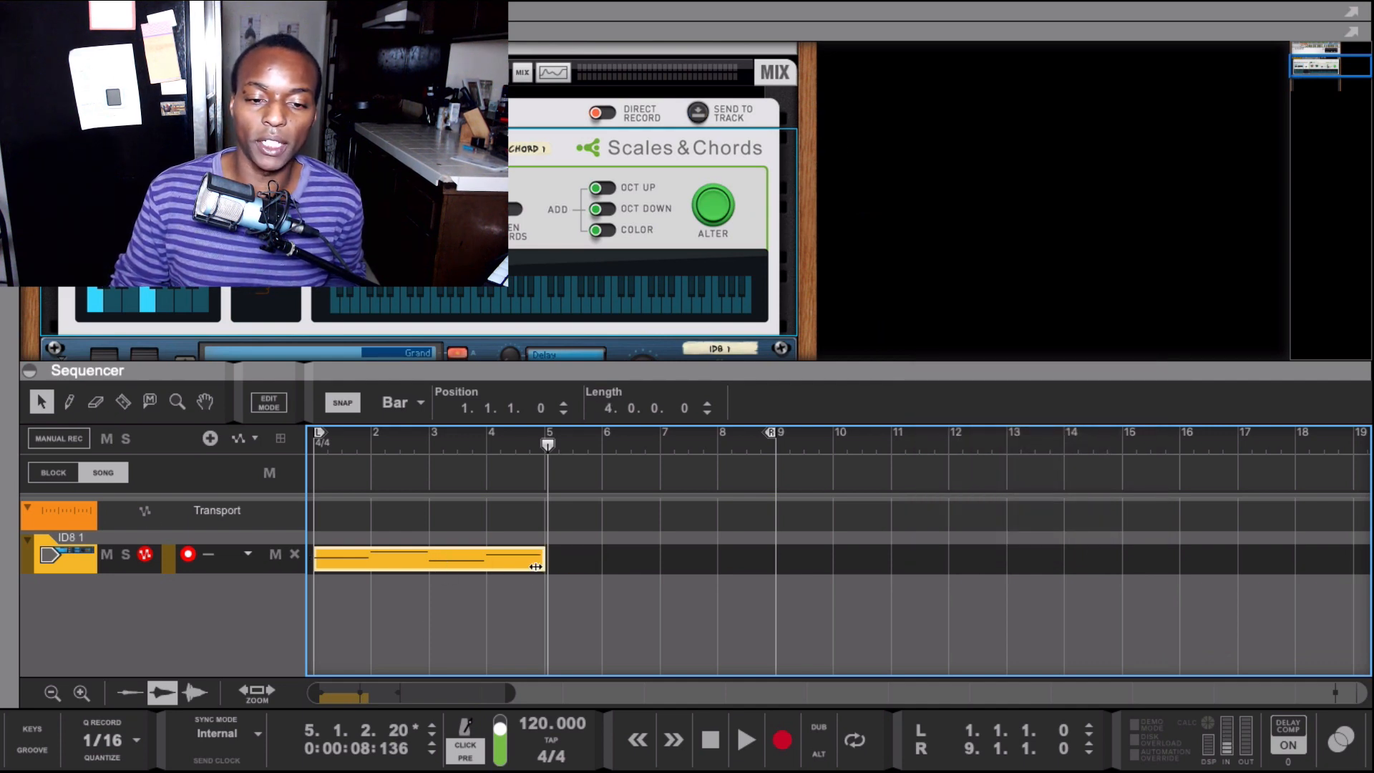
key("ctrl+l")
key("space")
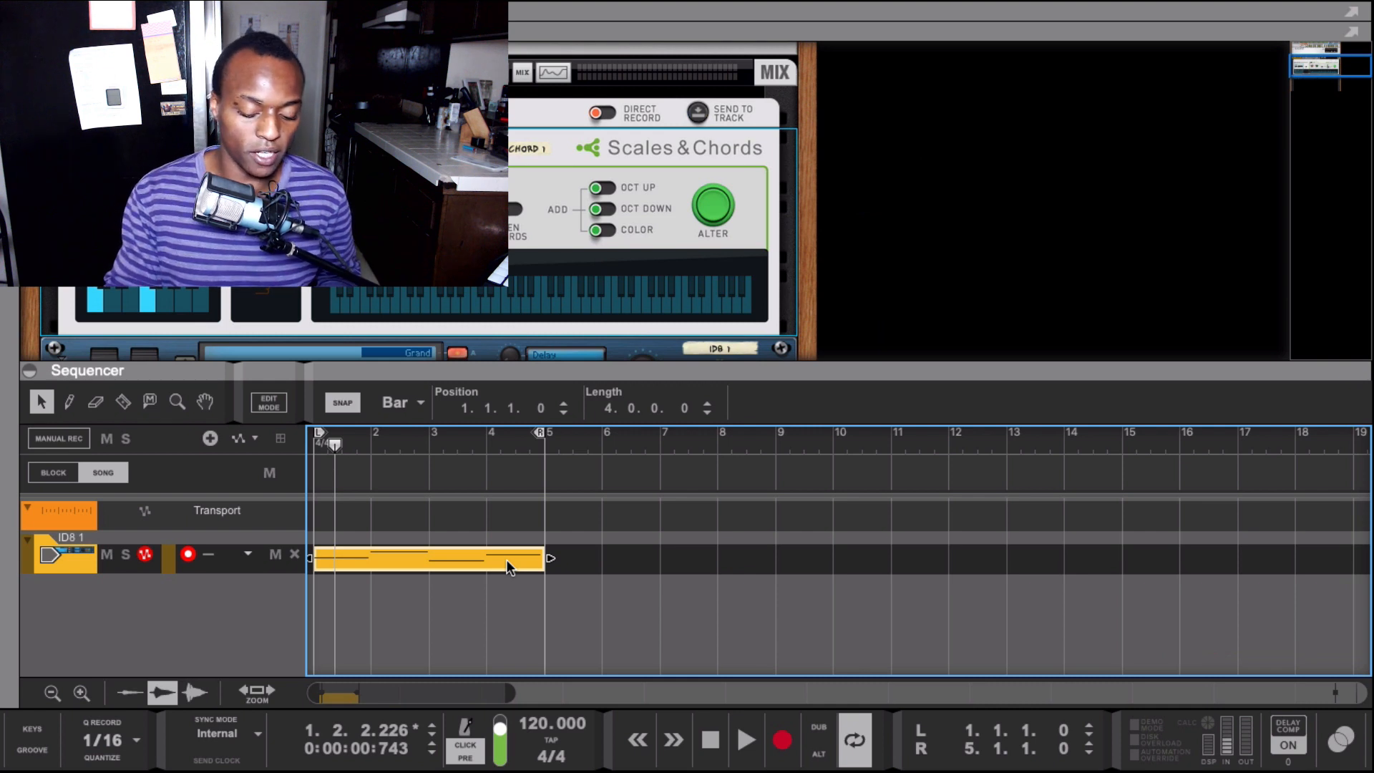
key("space")
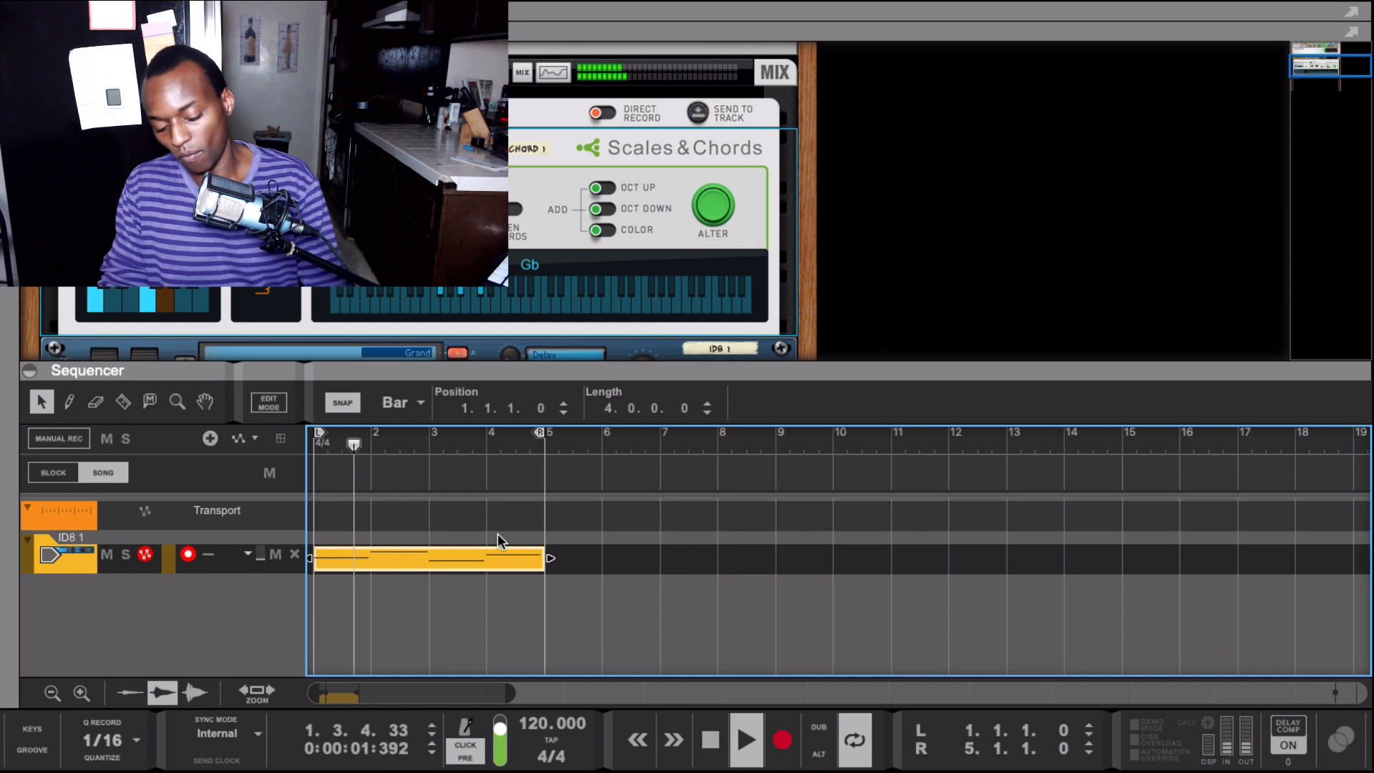
key("space")
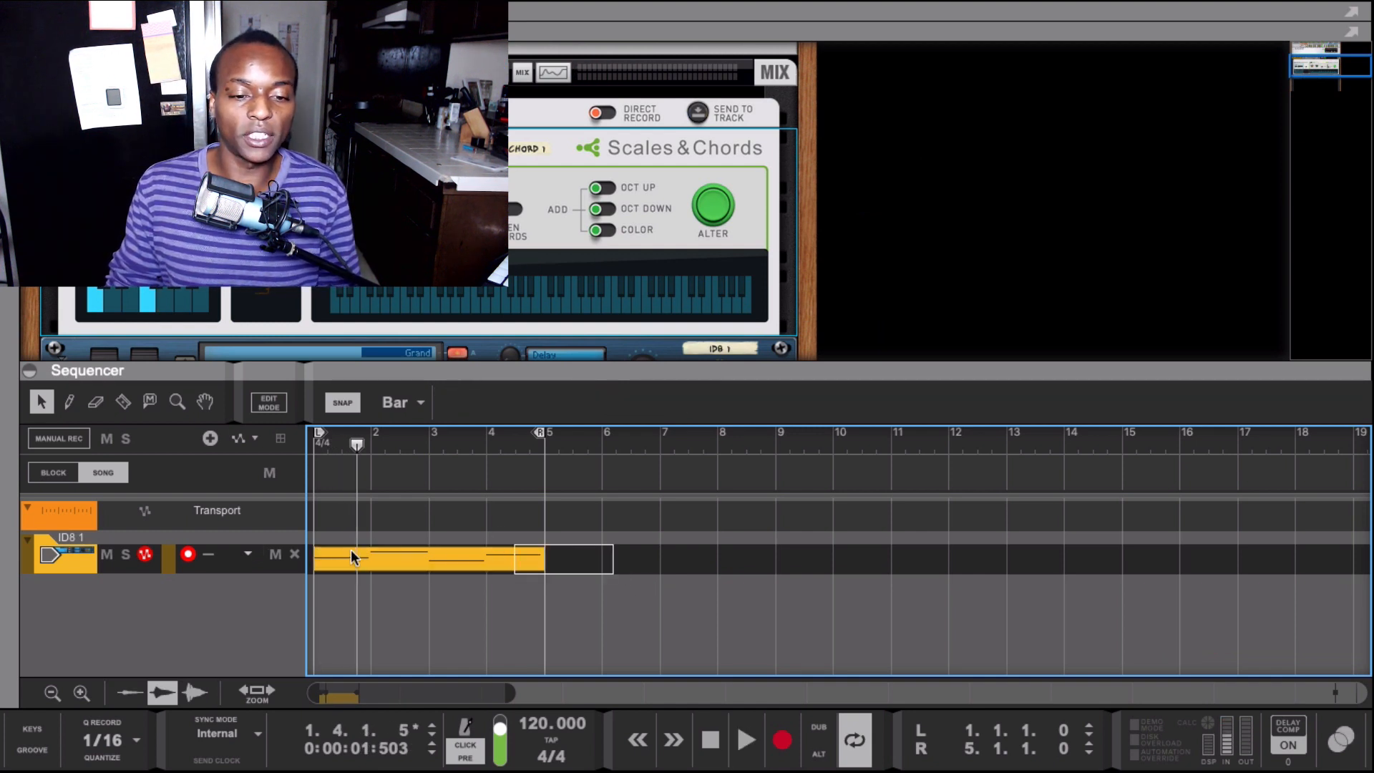
Delete the clip and record a new four-bar chord take on the ID8 1 track
key("Delete")
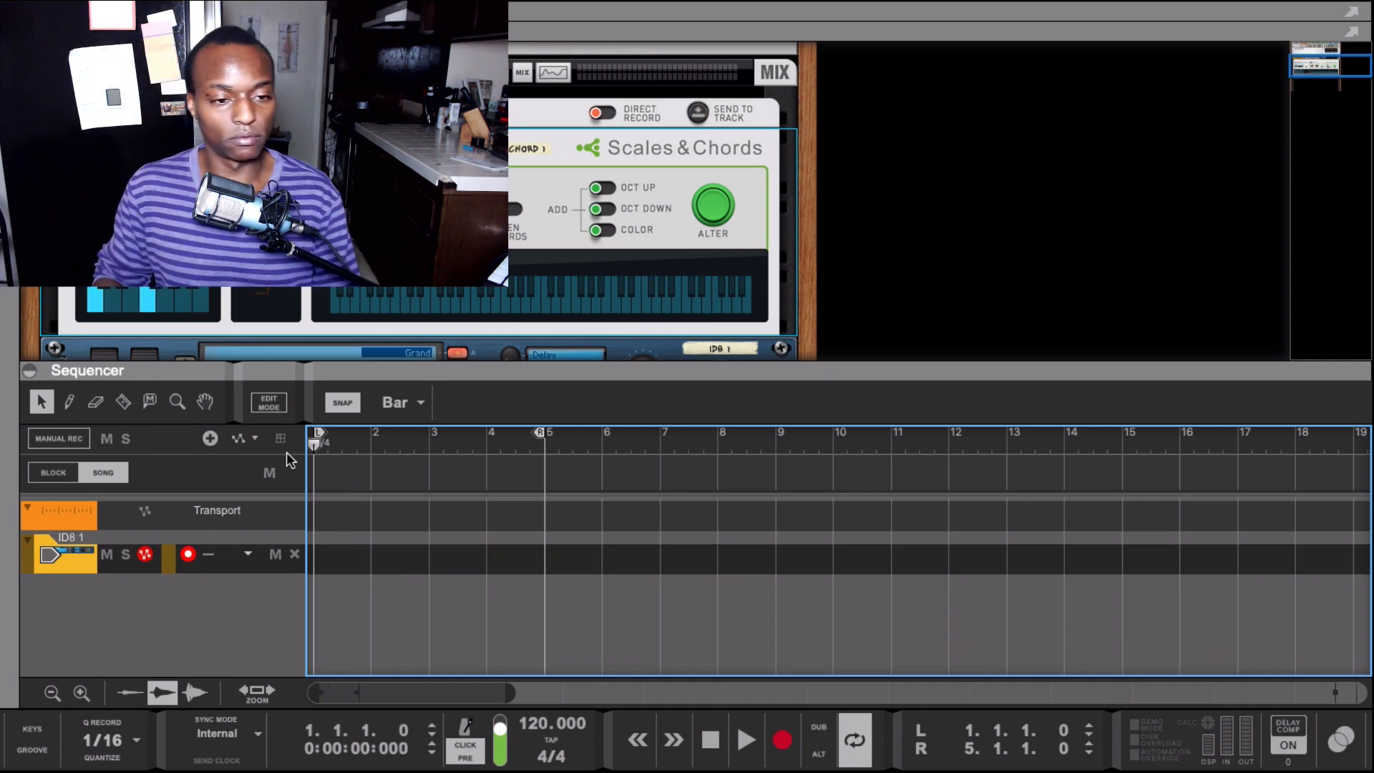
key("super+Return")
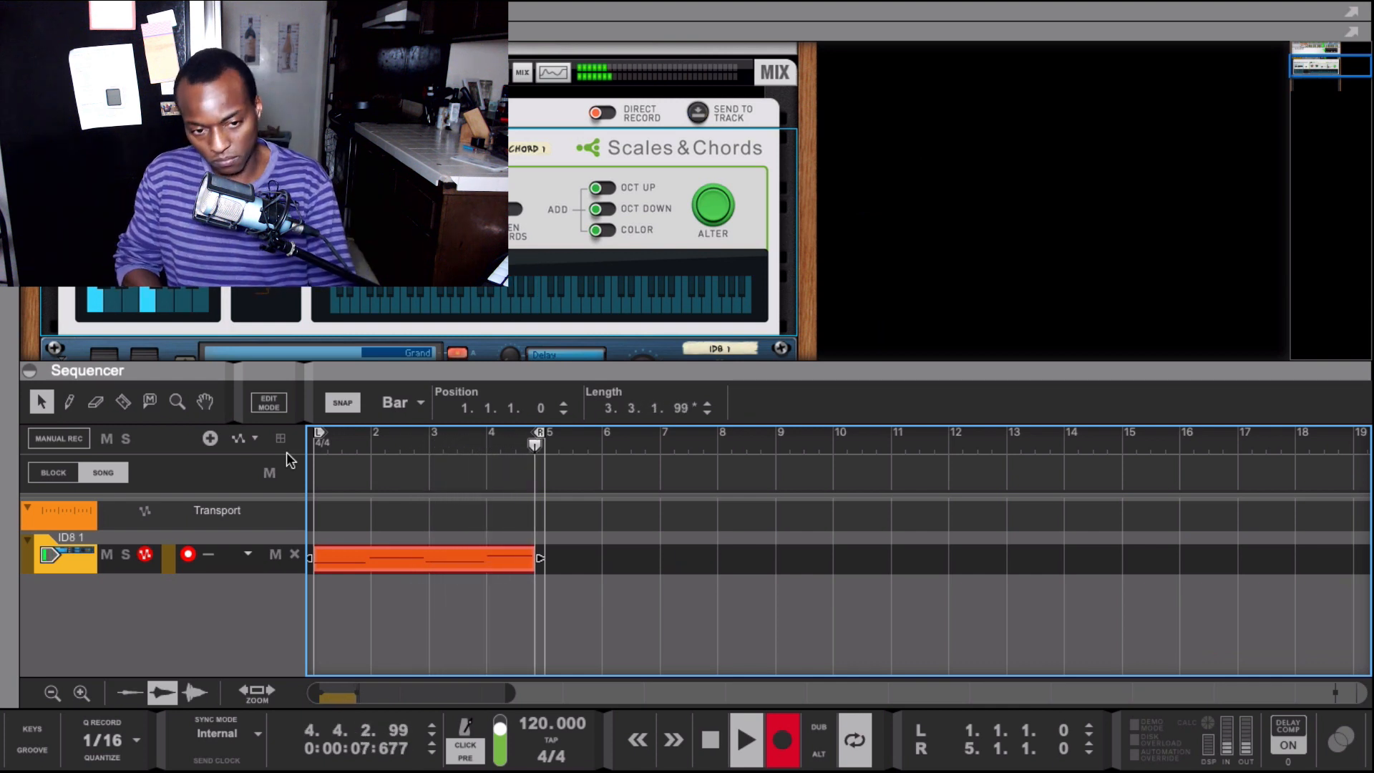
key("space")
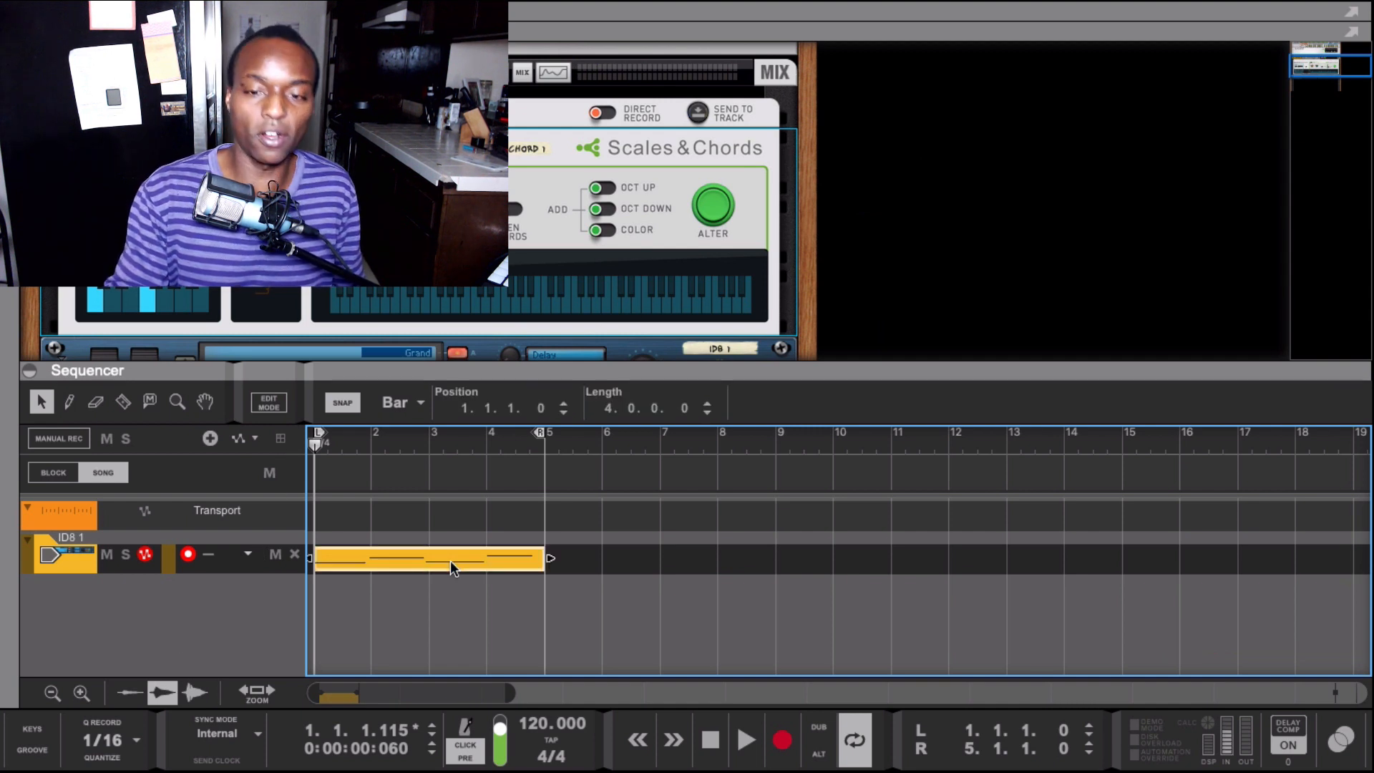
Quantize the new clip's notes to 1/16 at 100% and make them legato, side by side
key("F8")
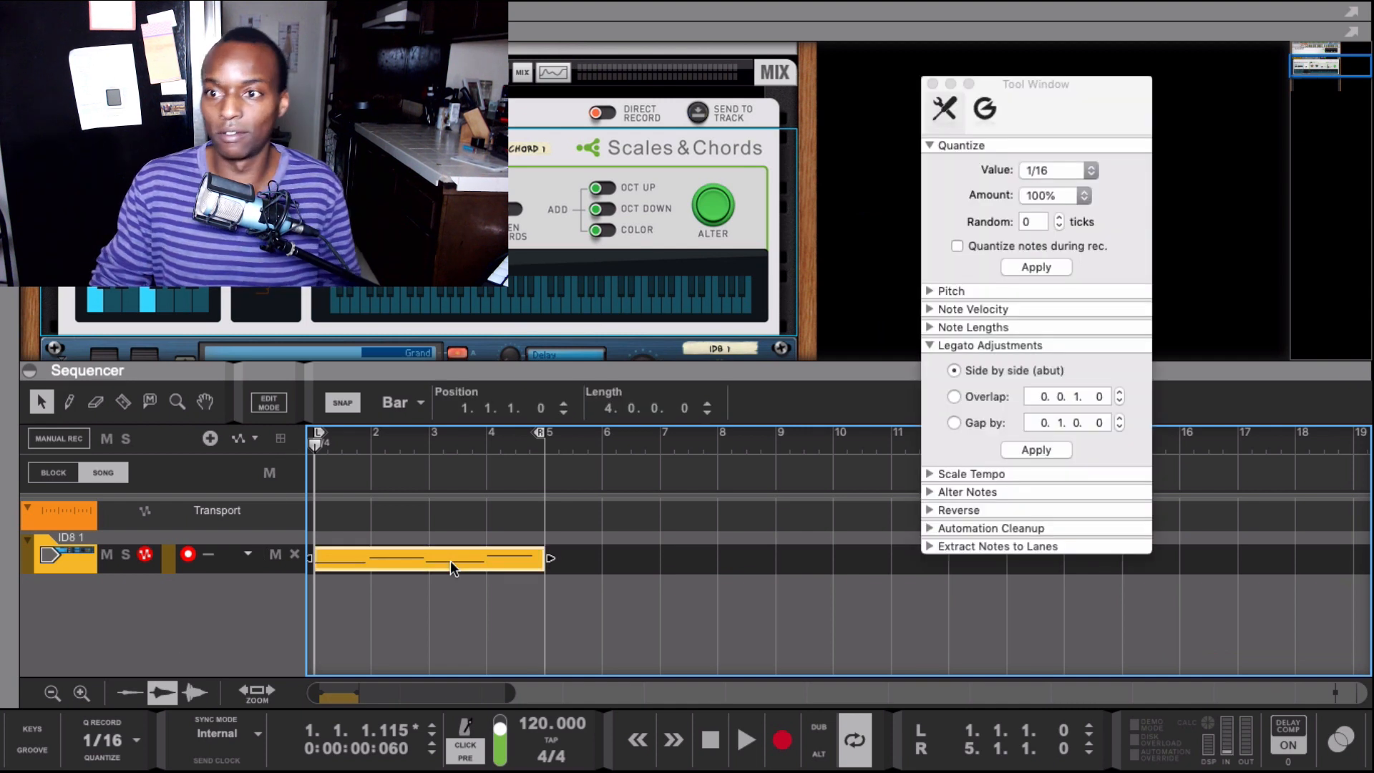
left_click(1050, 266)
key("F8")
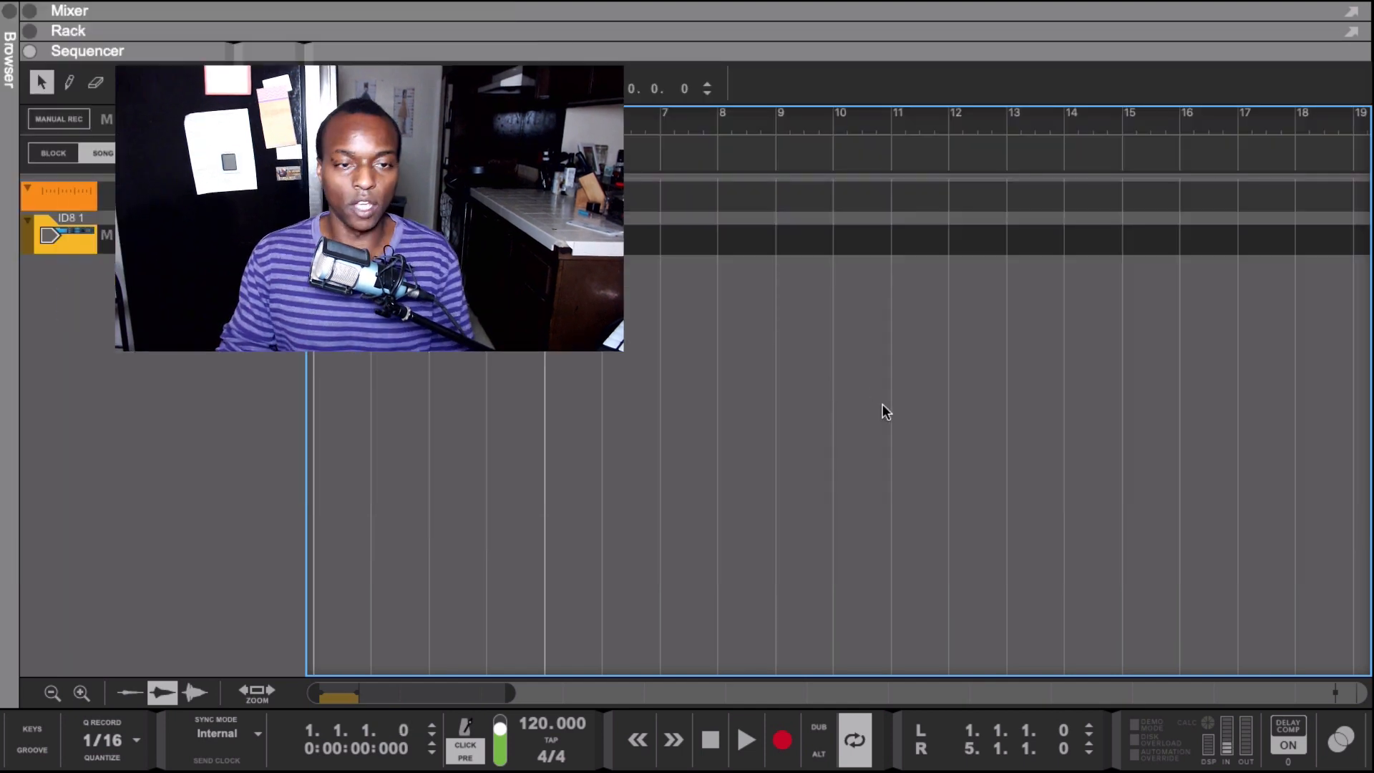
Play back the looped chords with the rack in view, and return the playhead to bar 1
key("space")
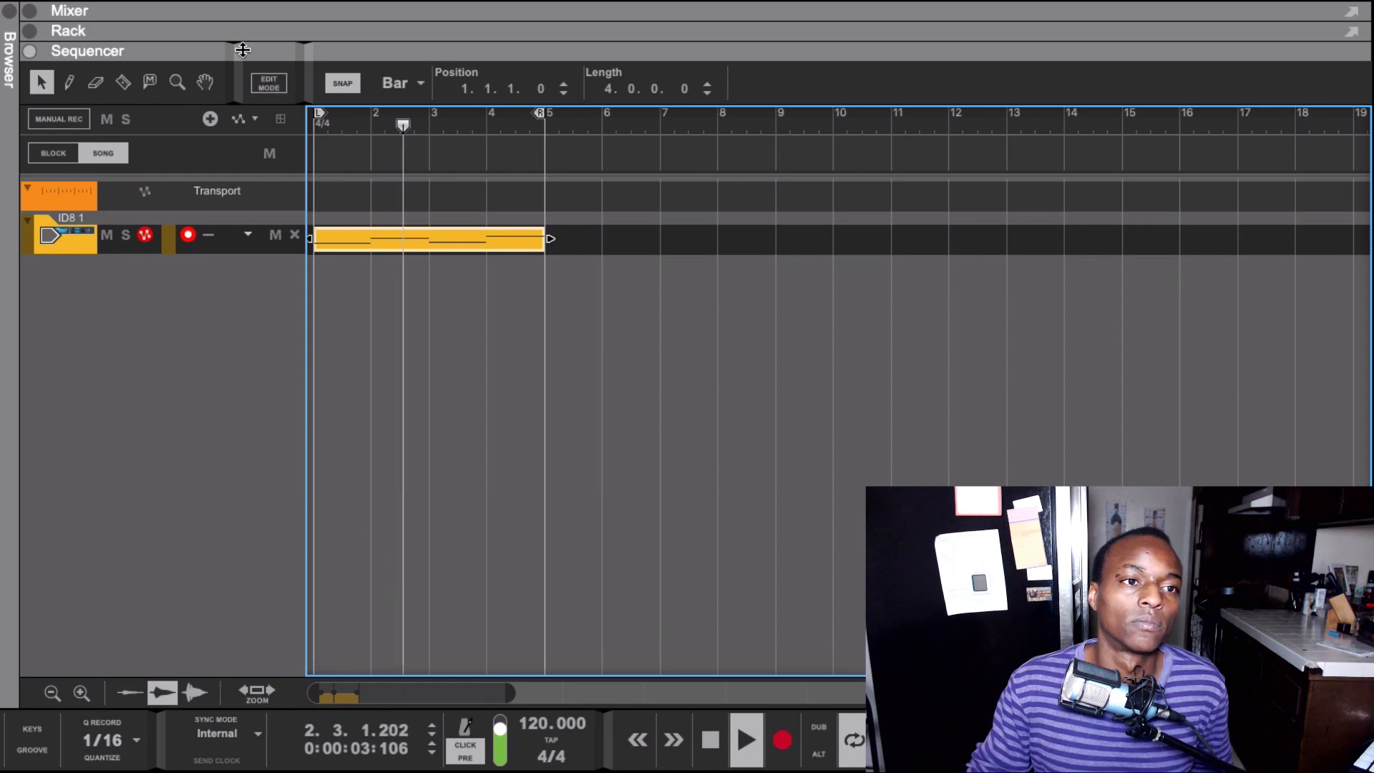
left_click_drag(242, 50, 234, 429)
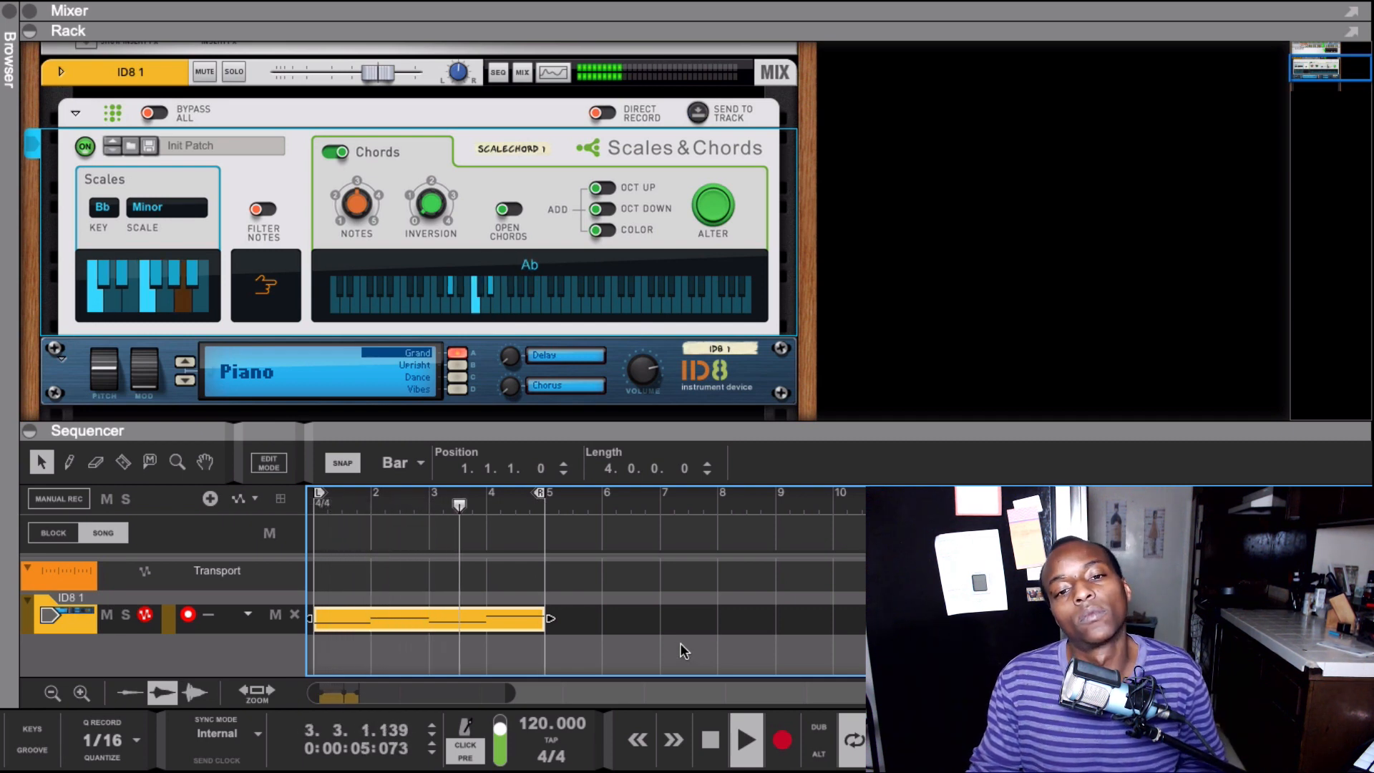
key("space")
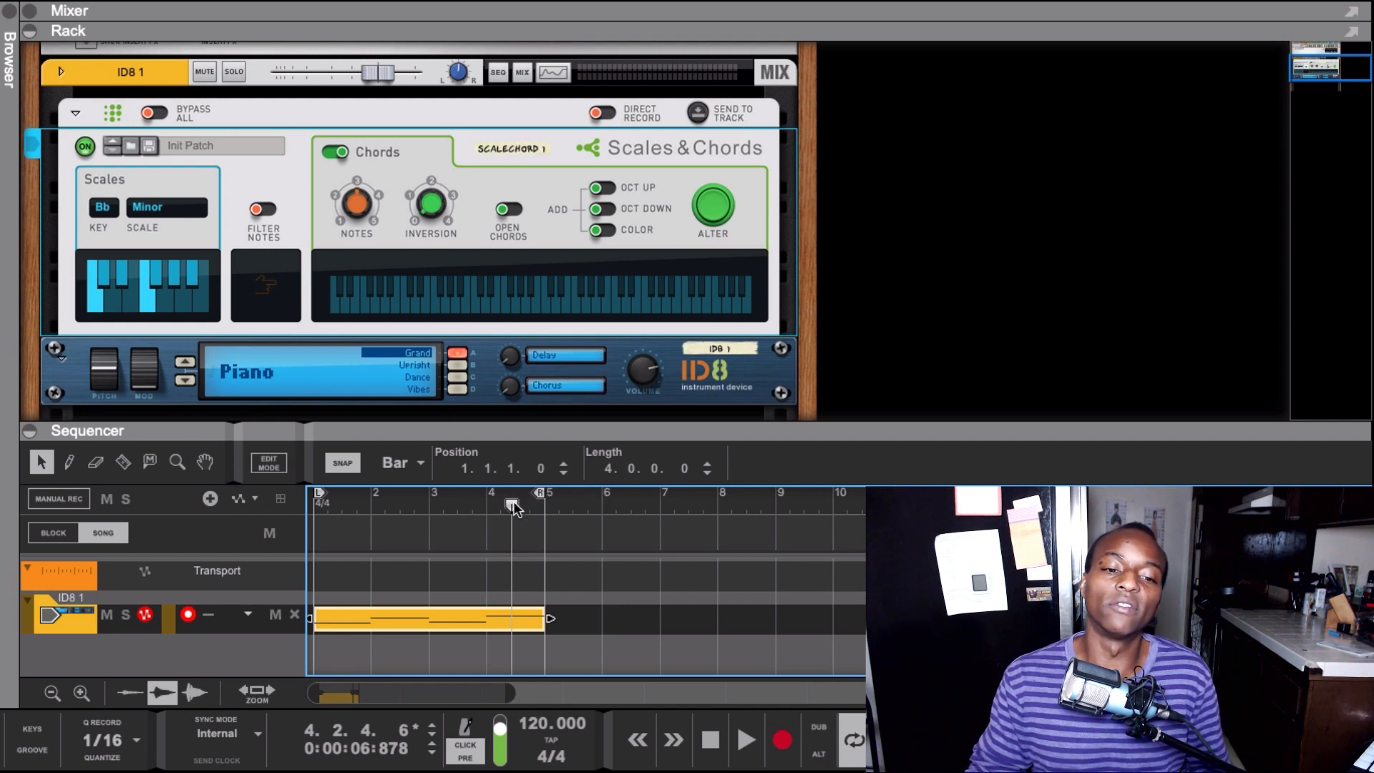
left_click_drag(513, 507, 286, 556)
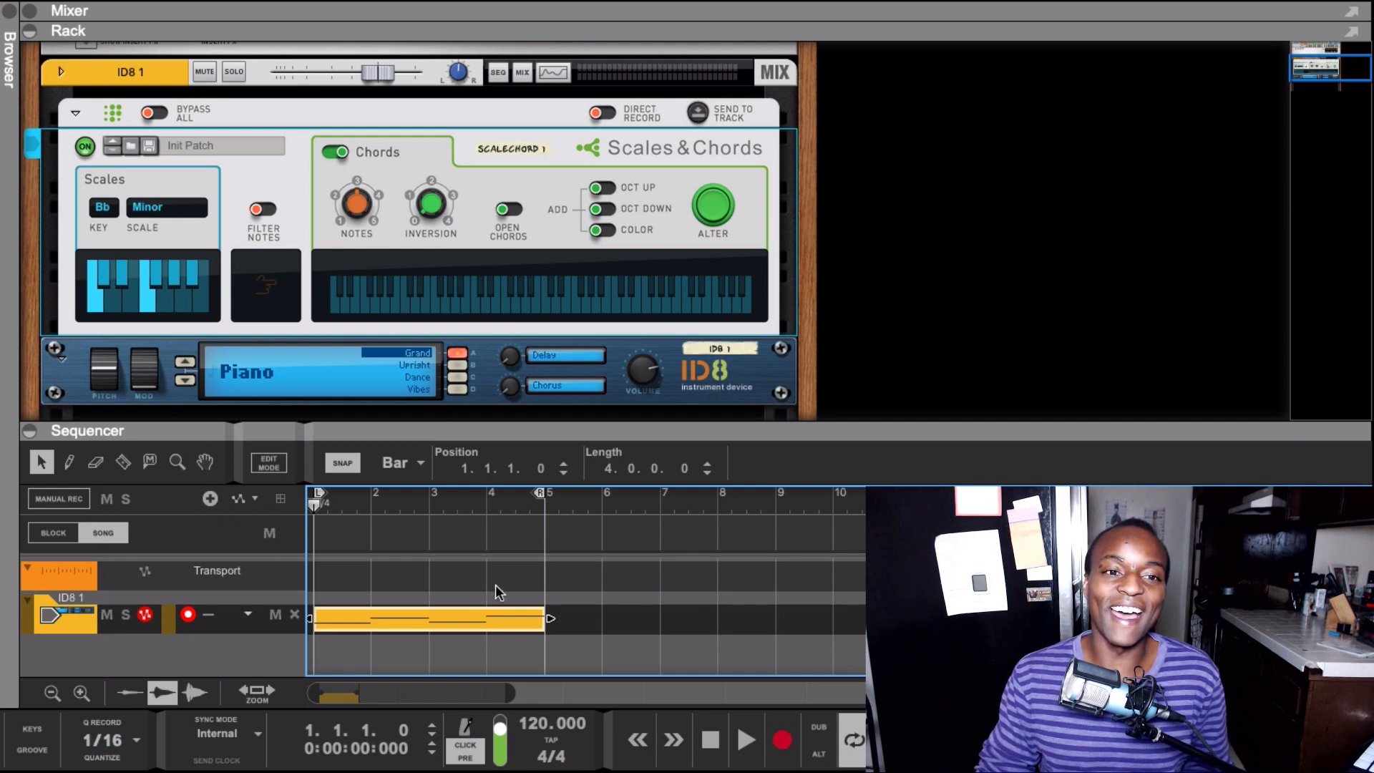
Create an automation lane for the Scales & Chords Inversion knob and pick a track color
left_click(432, 206, "alt")
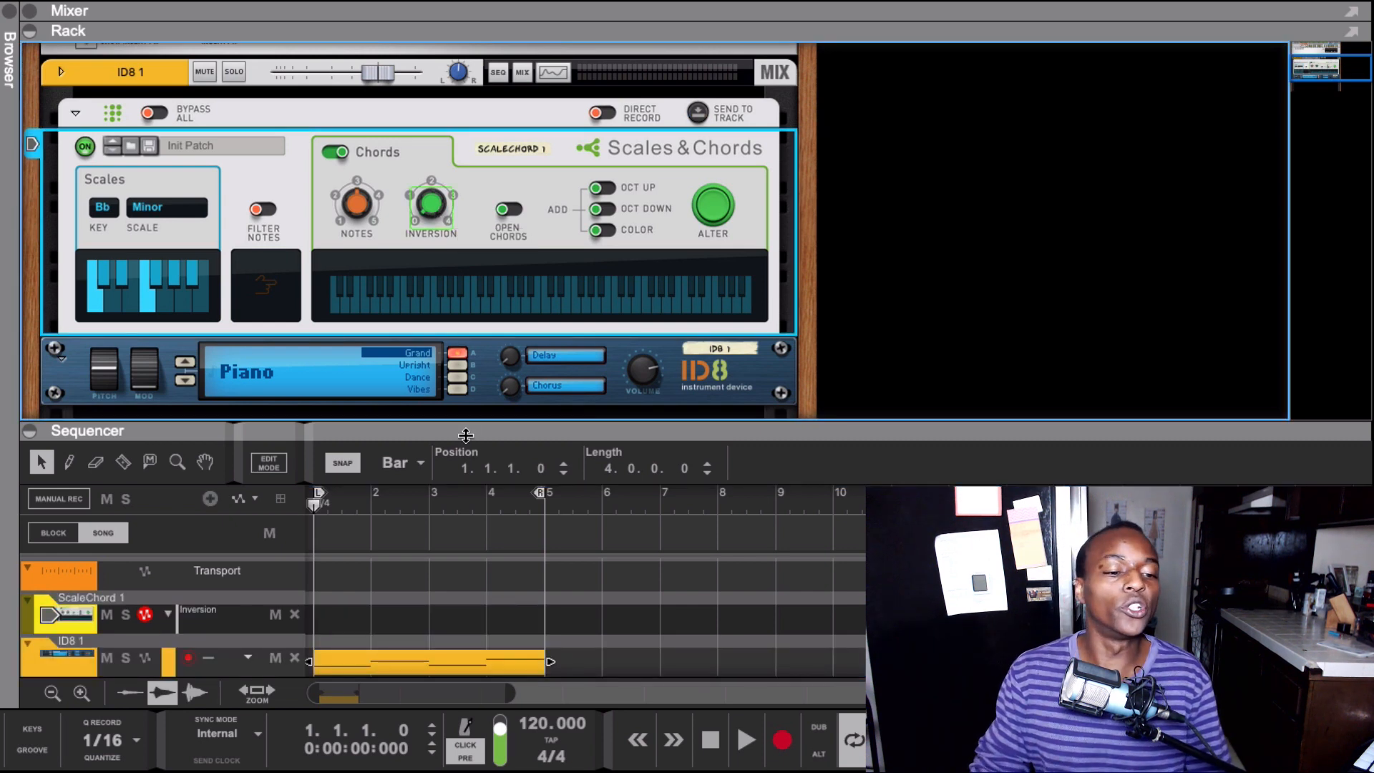
right_click(127, 640)
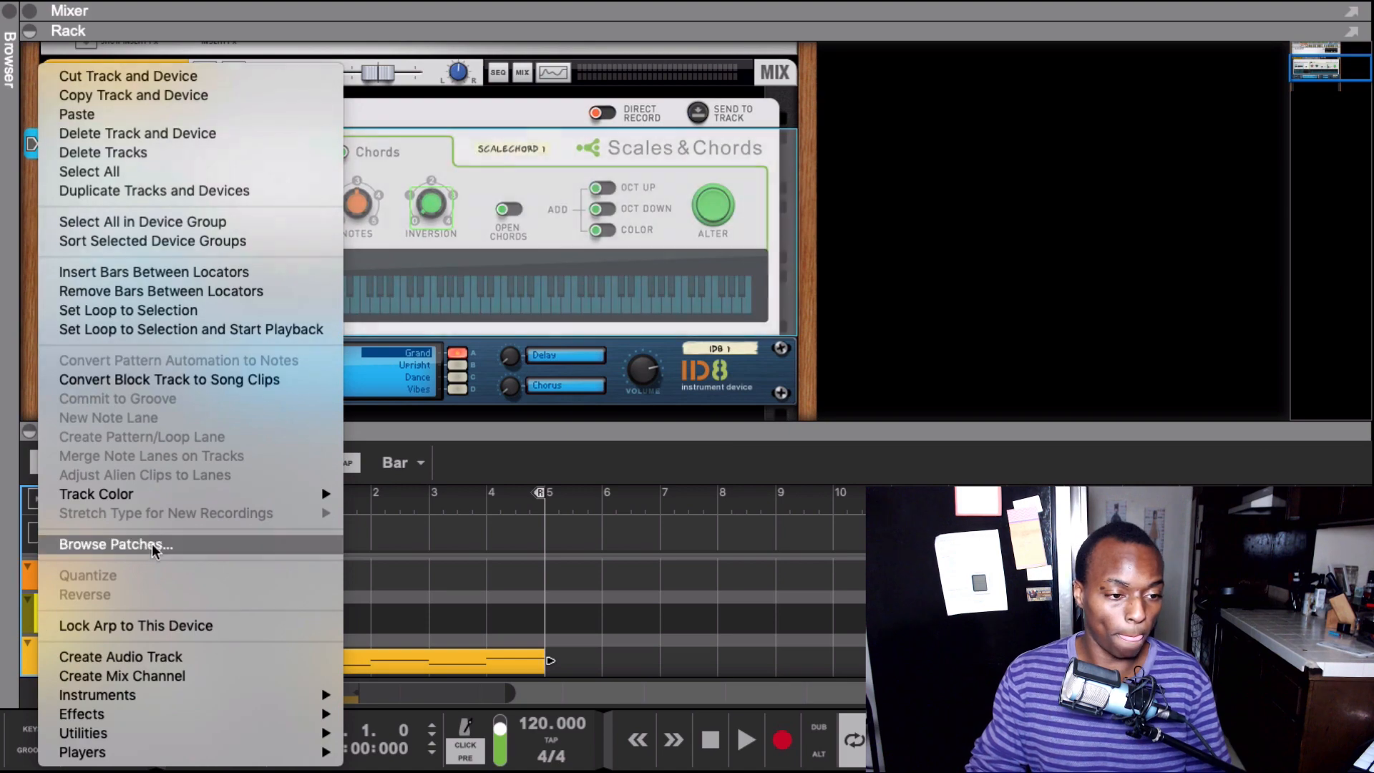
mouse_move(156, 496)
left_click(422, 730)
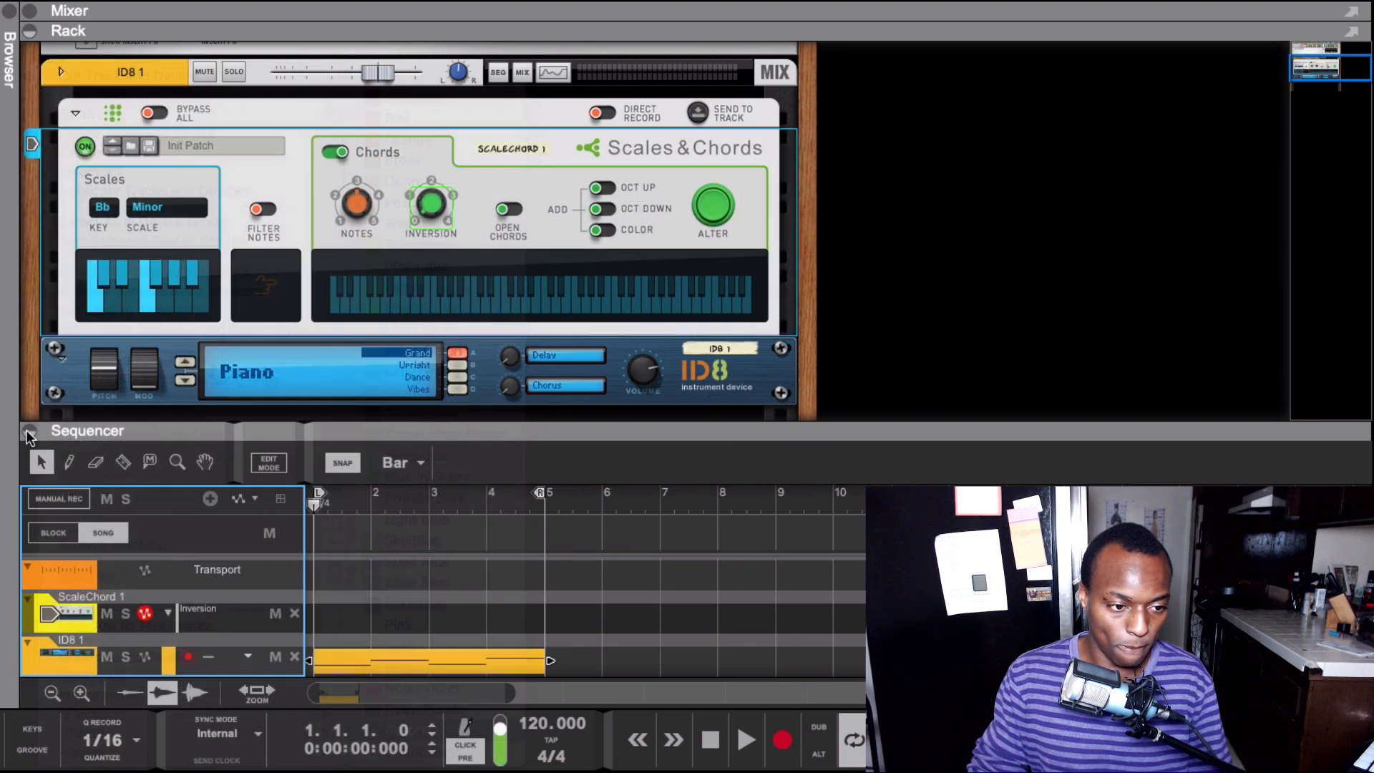
Move the ScaleChord 1 track below the ID8 1 track in the track list
left_click_drag(41, 616, 36, 693)
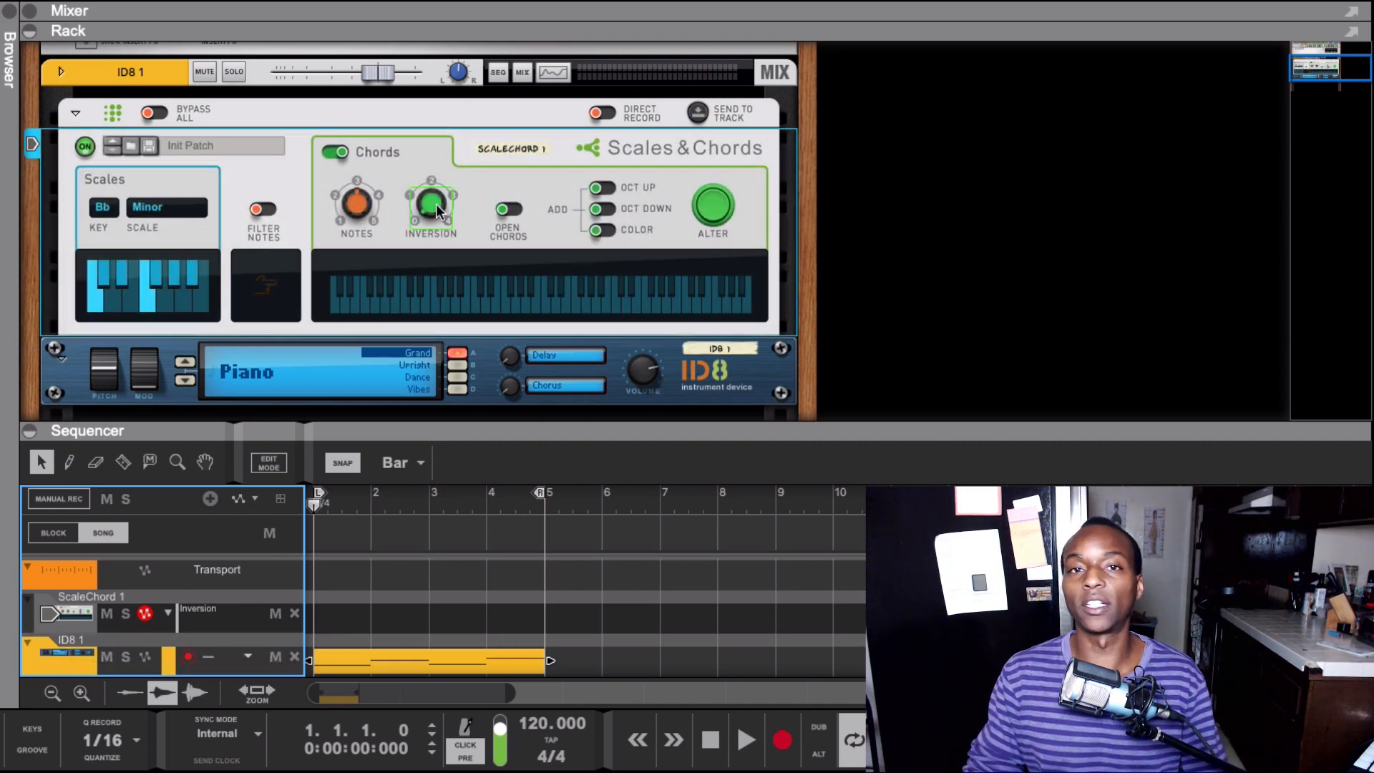
mouse_move(435, 210)
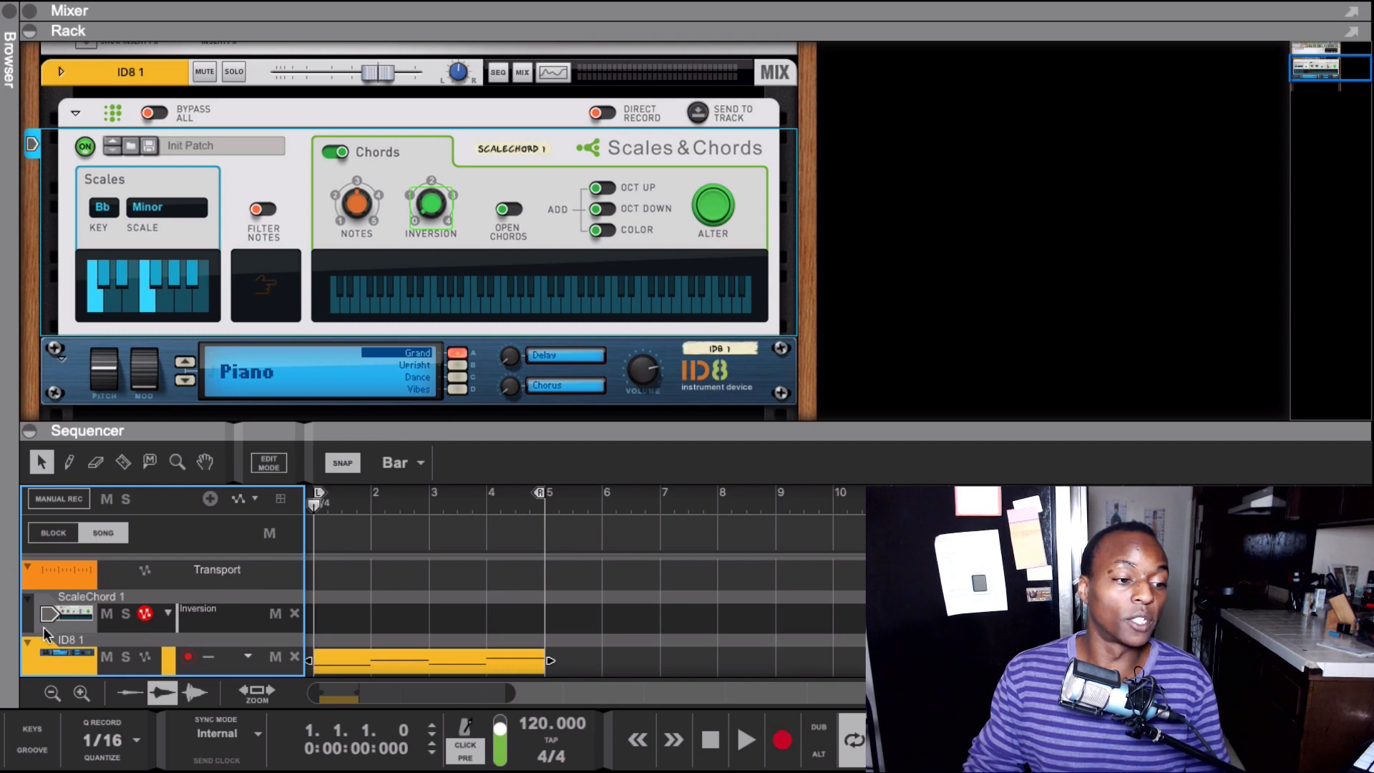
left_click_drag(31, 611, 40, 672)
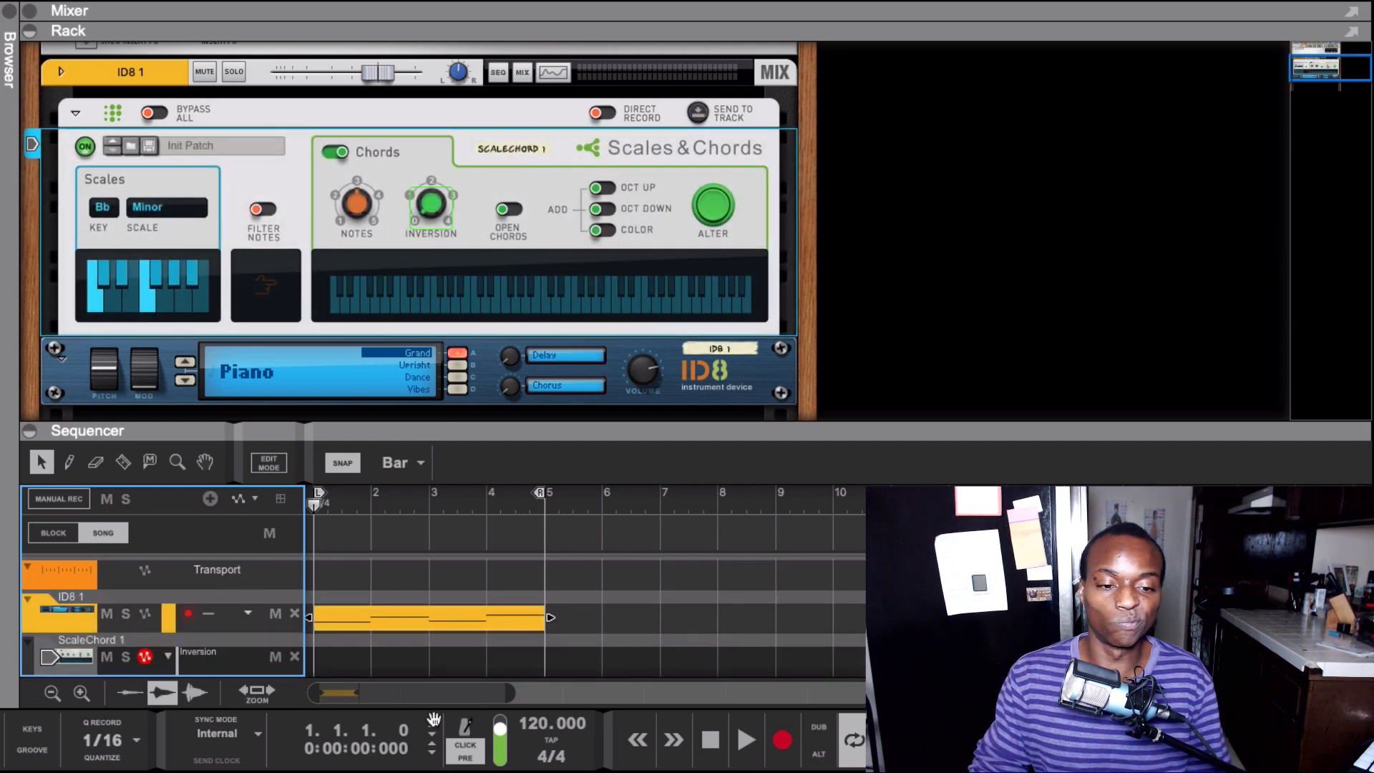
Create a one-bar automation clip at bar 1 on the Inversion lane and place a point with value 4 in it
double_click(339, 671)
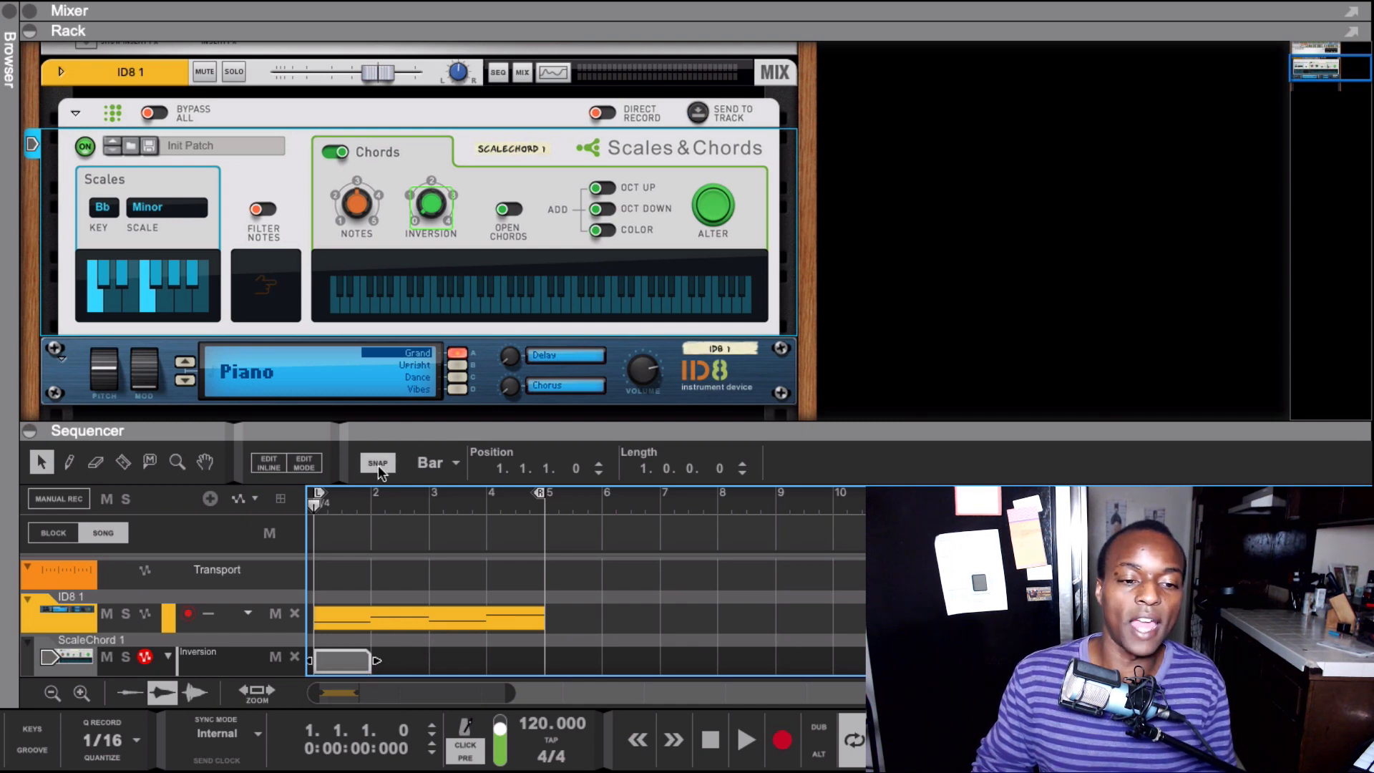
double_click(351, 661)
left_click(336, 618)
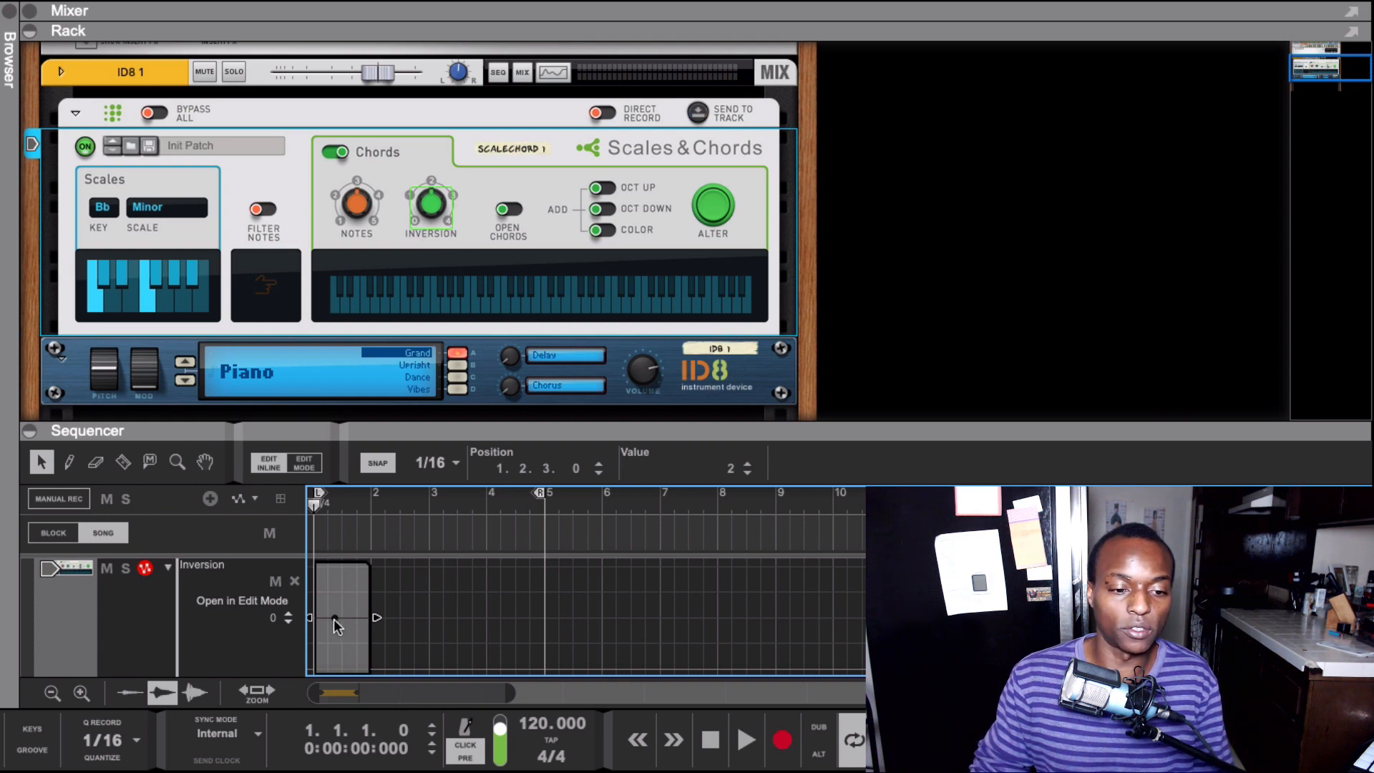
left_click_drag(334, 620, 334, 671)
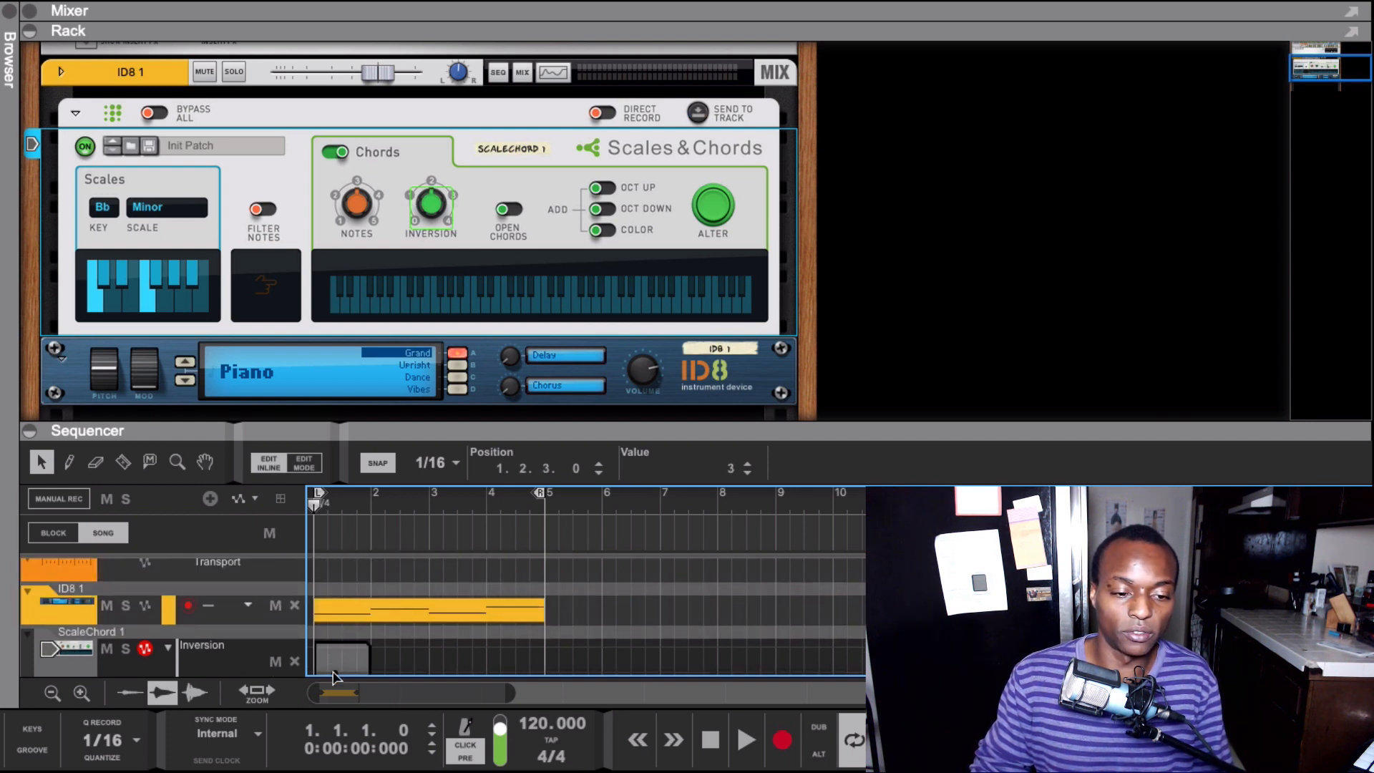
scroll(422, 605, "down", 3)
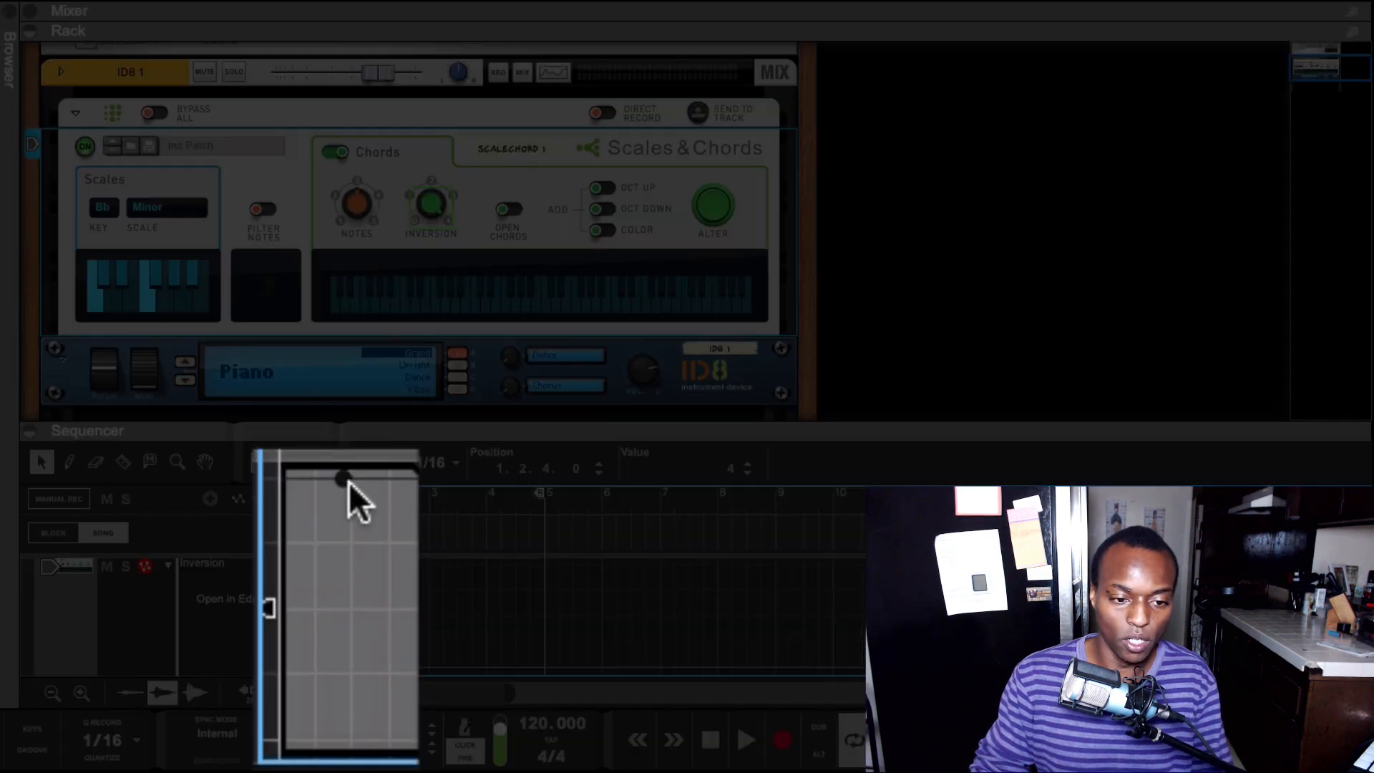
left_click_drag(340, 568, 341, 586)
left_click_drag(351, 530, 336, 576)
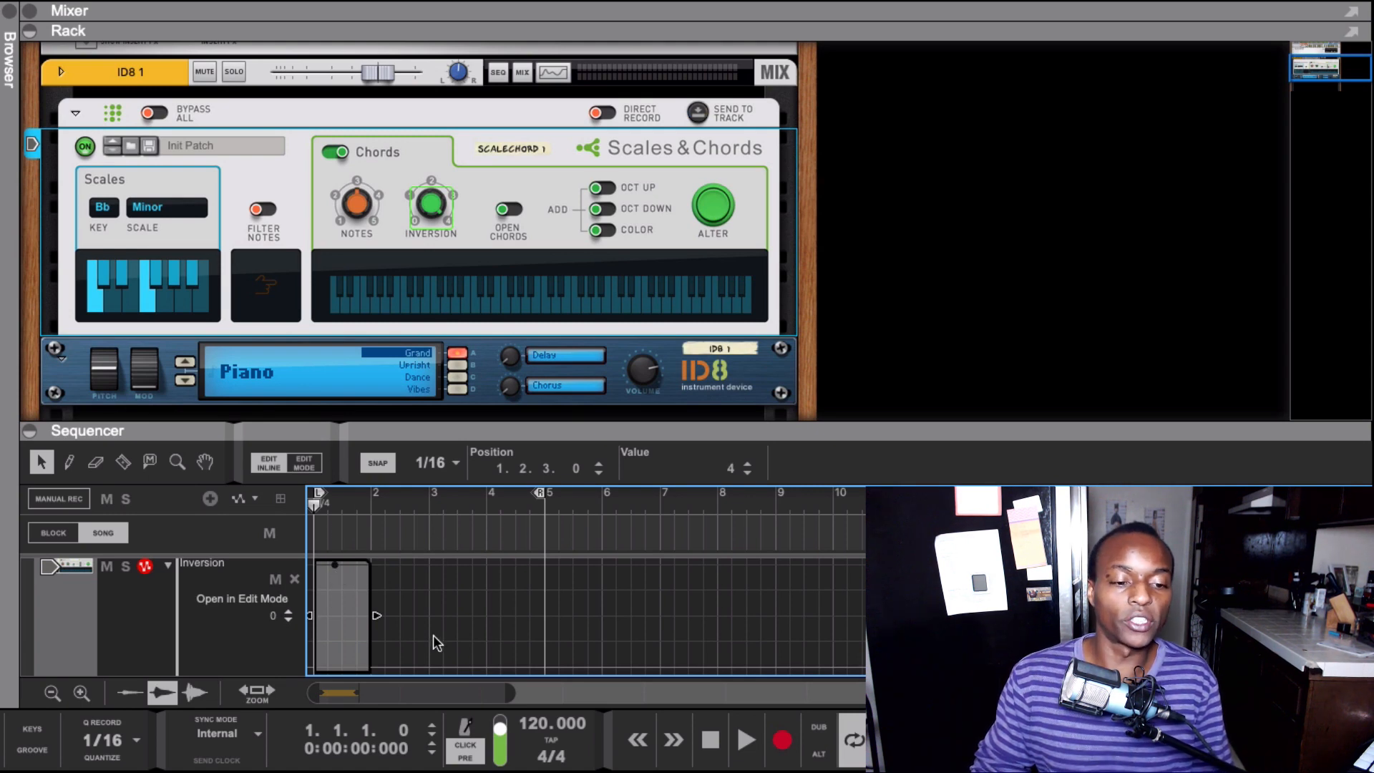
Leave the bar 1 automation clip and play the chords past the start of bar 2 to hear its inversion
key("ctrl+e")
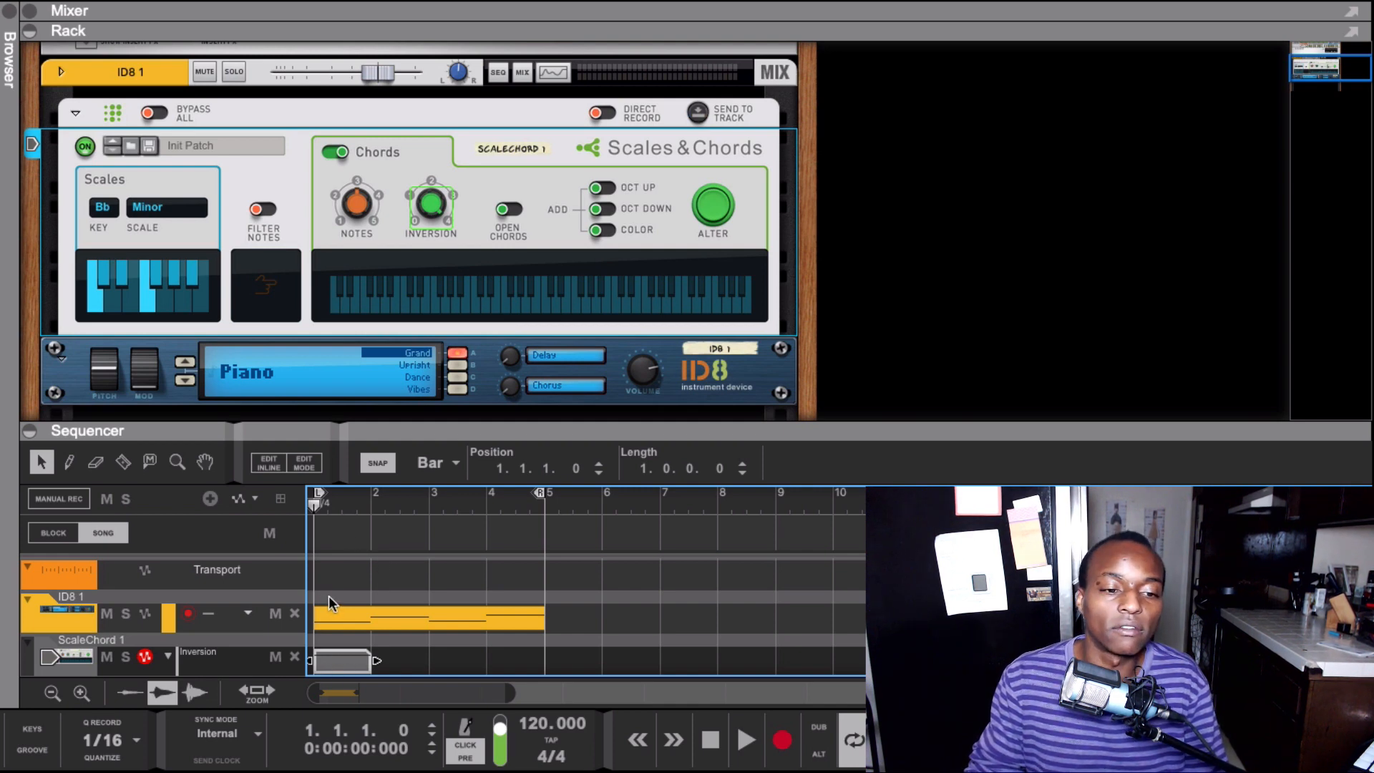
key("space")
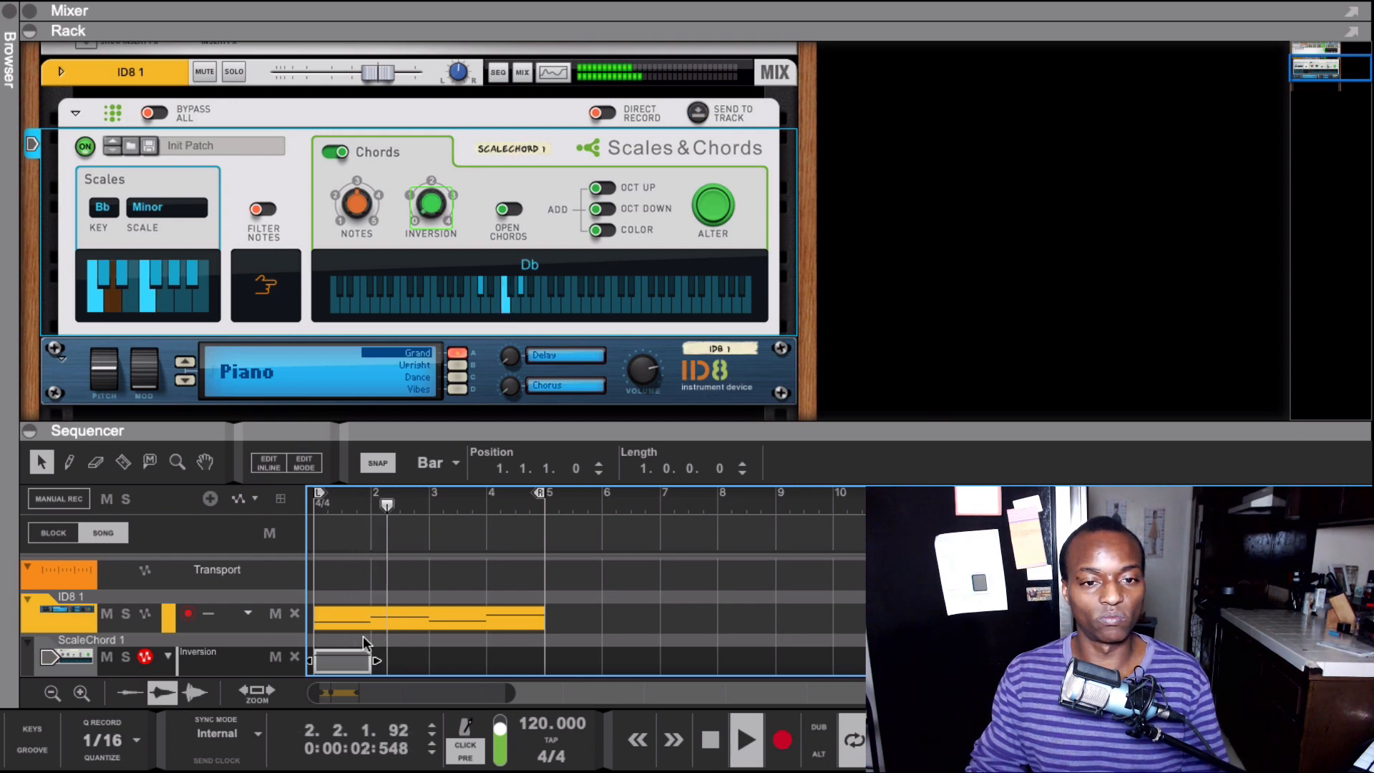
key("space")
Lower the inversion point in the bar 1 clip to 0 and audition it from bar 1
double_click(354, 666)
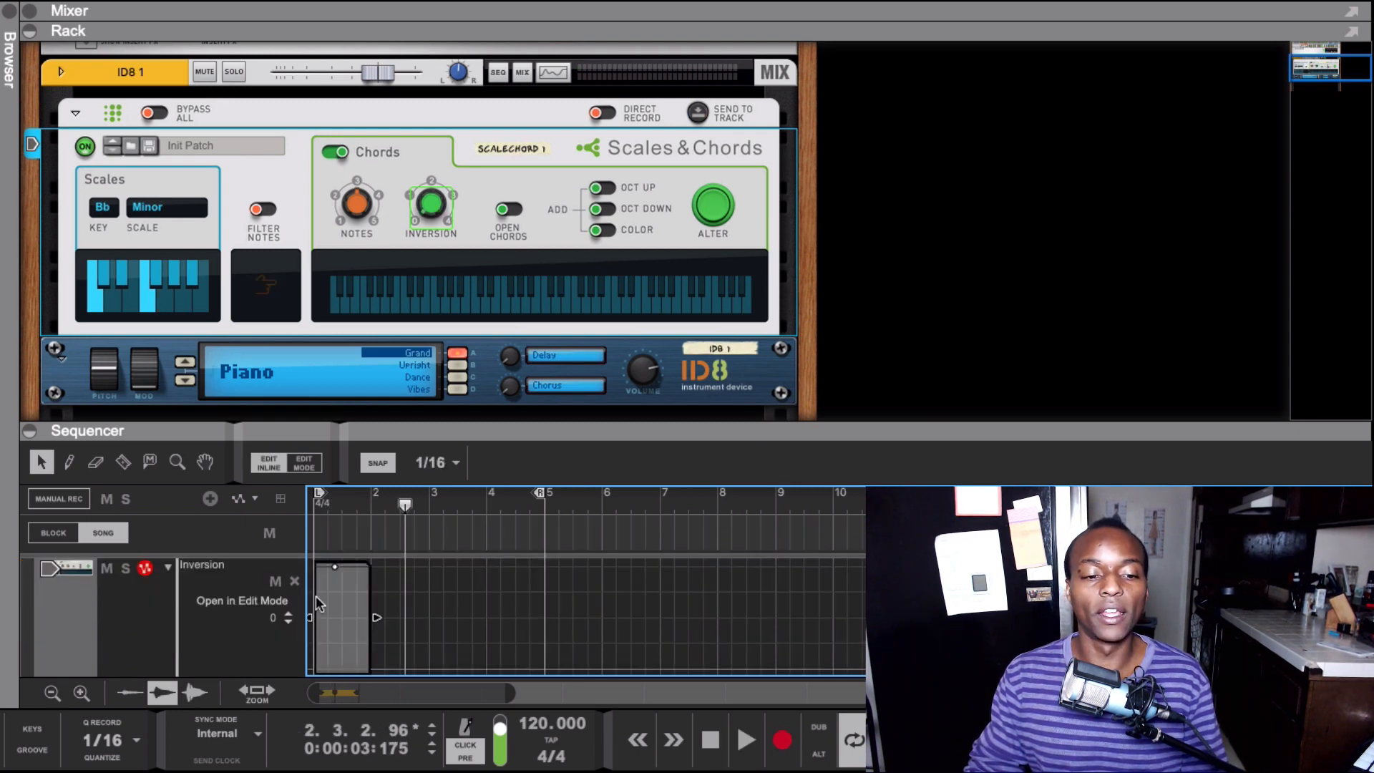
left_click_drag(335, 568, 342, 689)
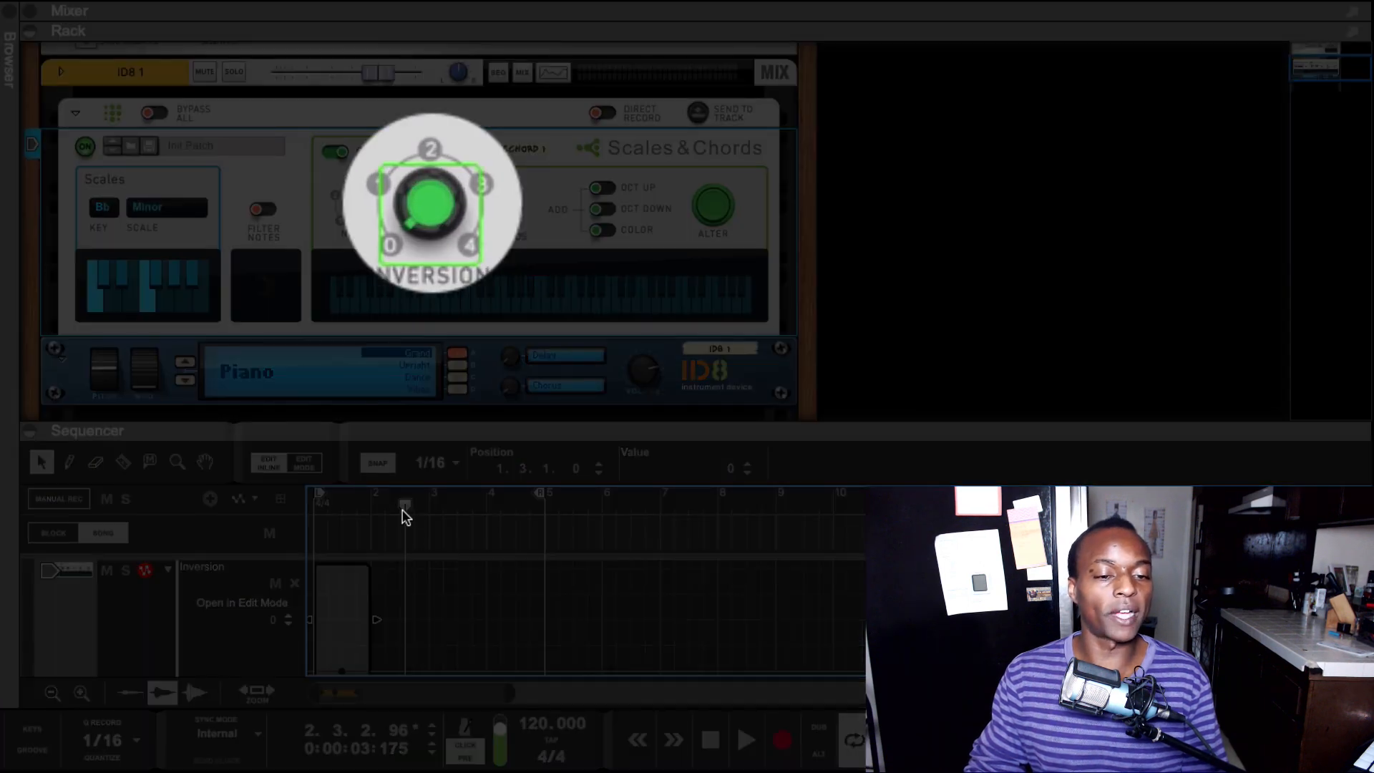
left_click_drag(403, 510, 179, 528)
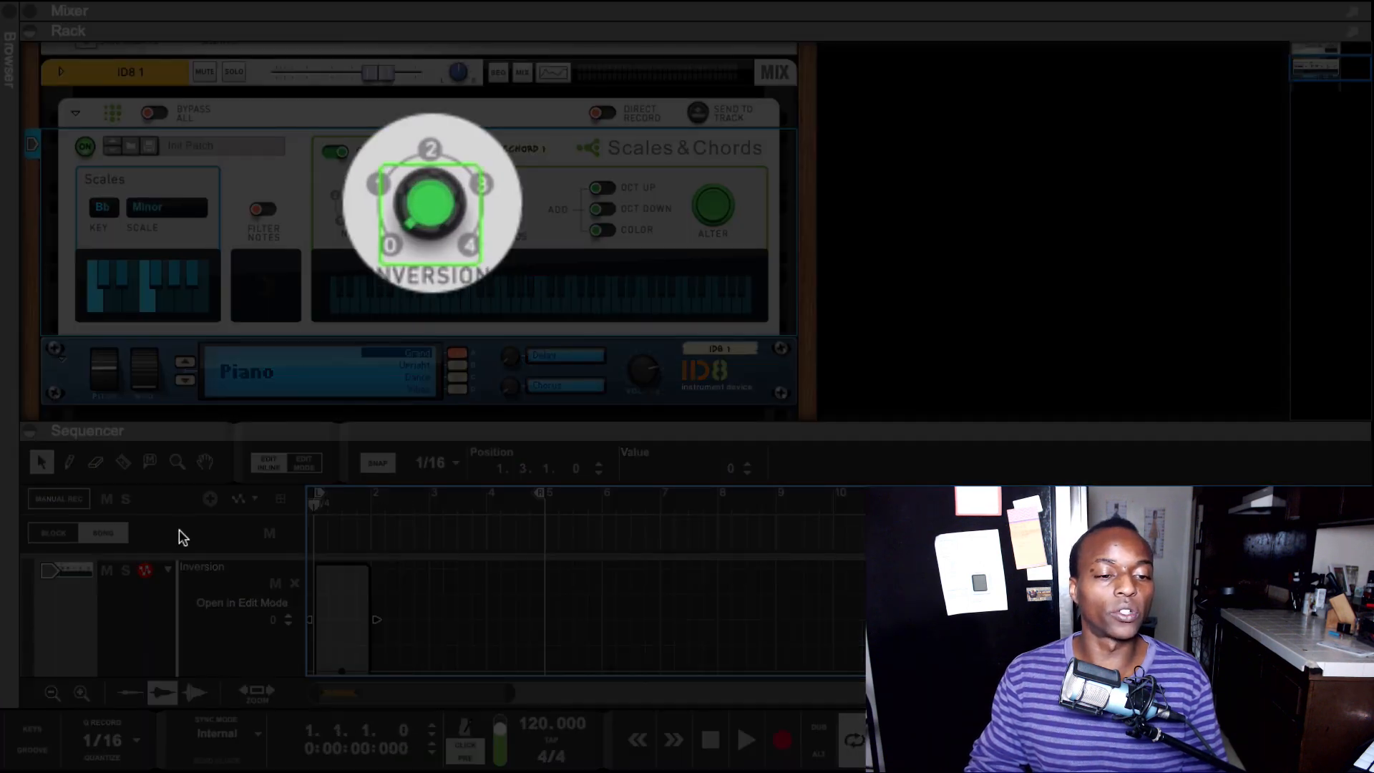
key("space")
key("space")
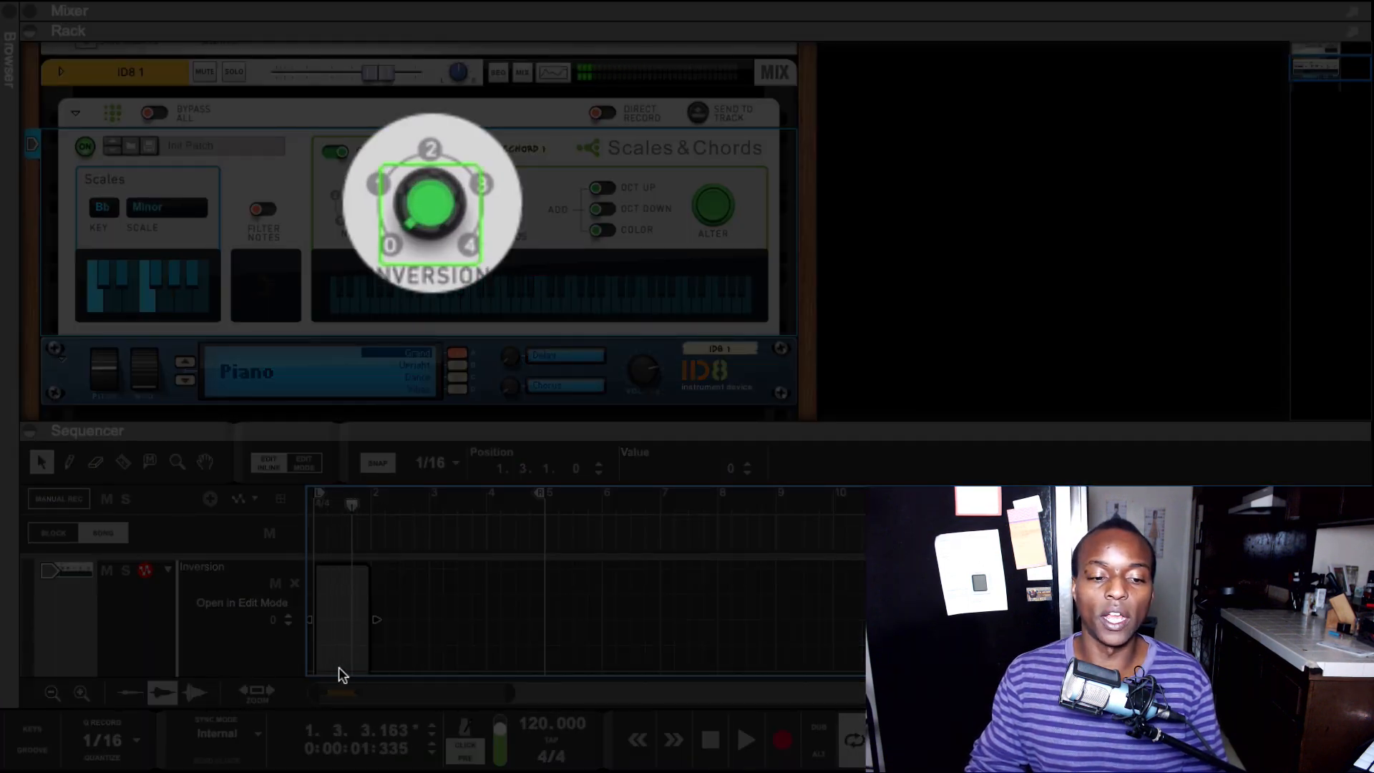
Raise the bar 1 clip's inversion point to 4 and play the chords again from bar 1
left_click_drag(340, 669, 346, 567)
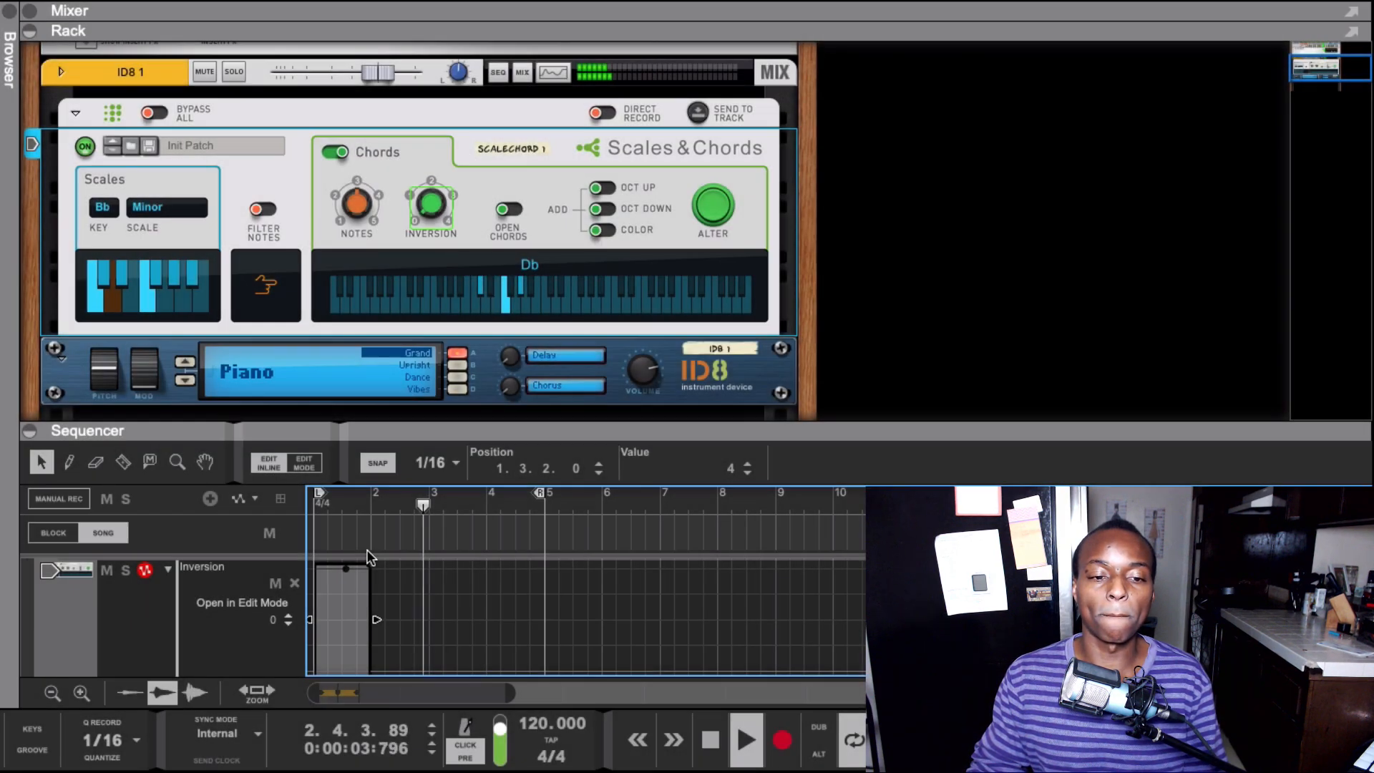
key("space")
left_click_drag(441, 506, 314, 505)
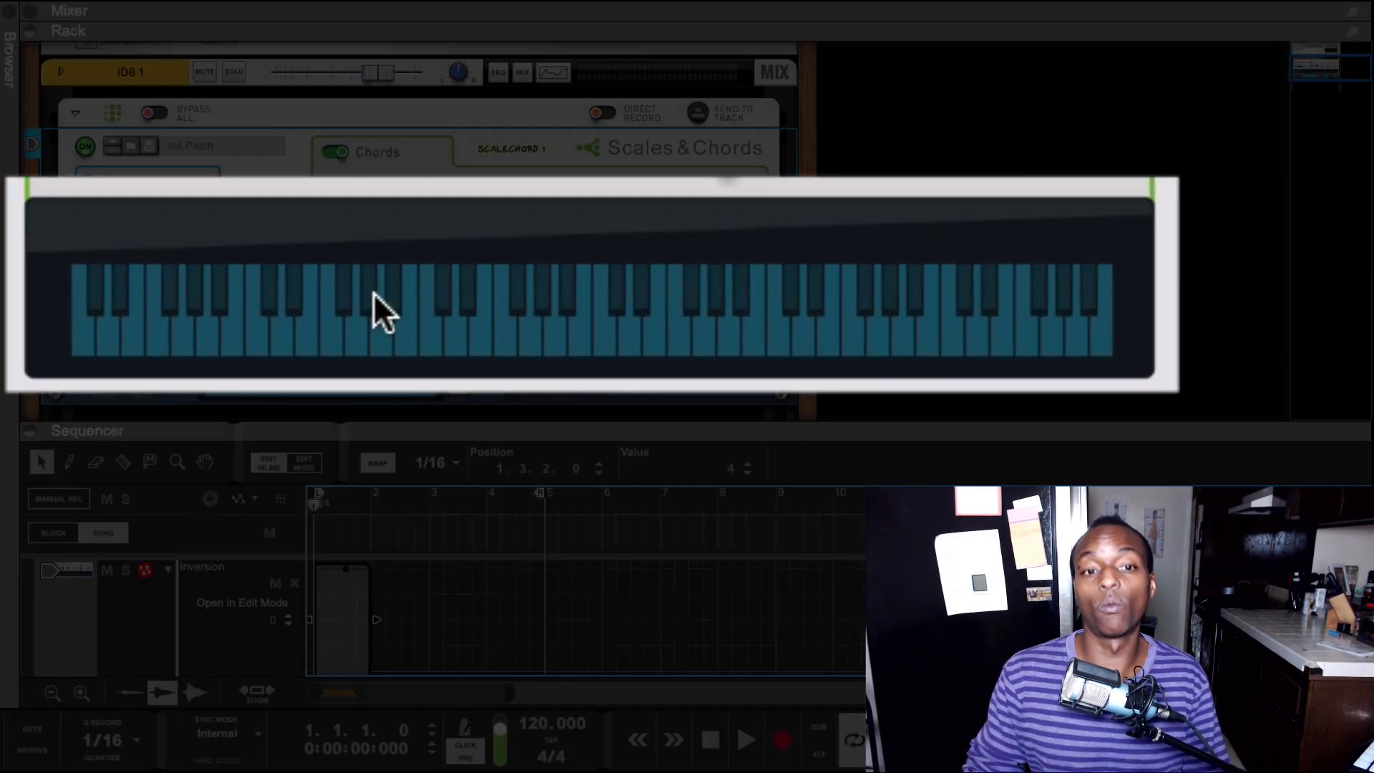
key("space")
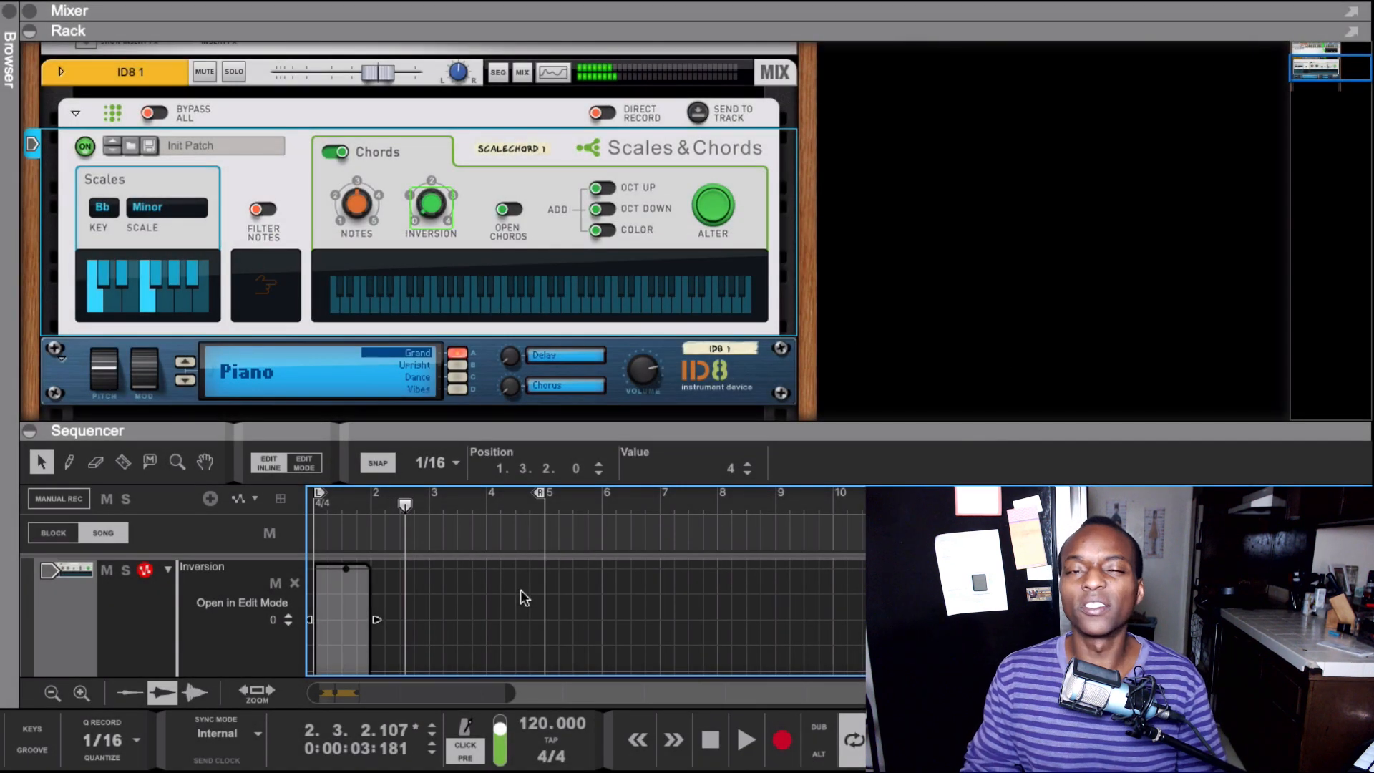
Close the bar 1 automation clip and duplicate it to bar 3 on the Inversion lane
scroll(451, 597, "up", 1)
scroll(438, 660, "up", 1)
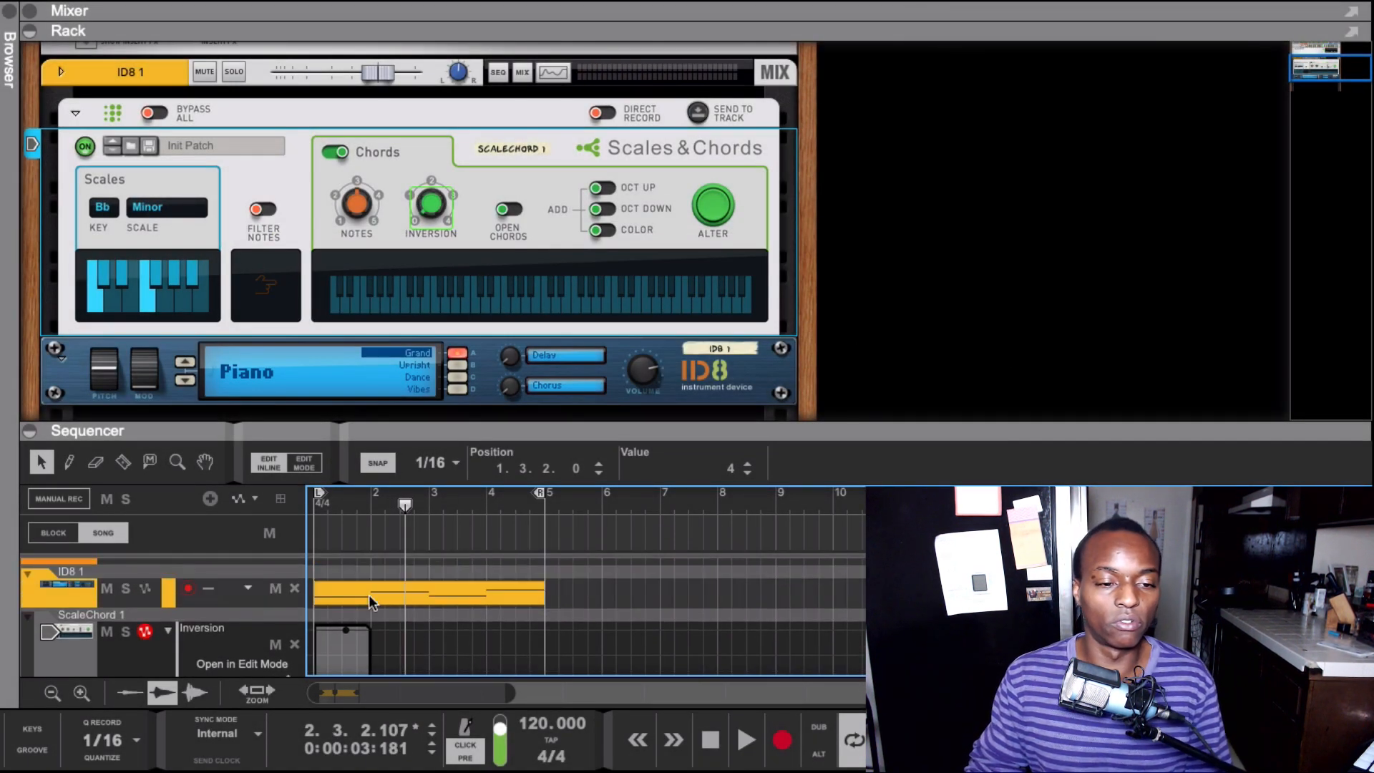
scroll(380, 609, "up", 1)
left_click(334, 664)
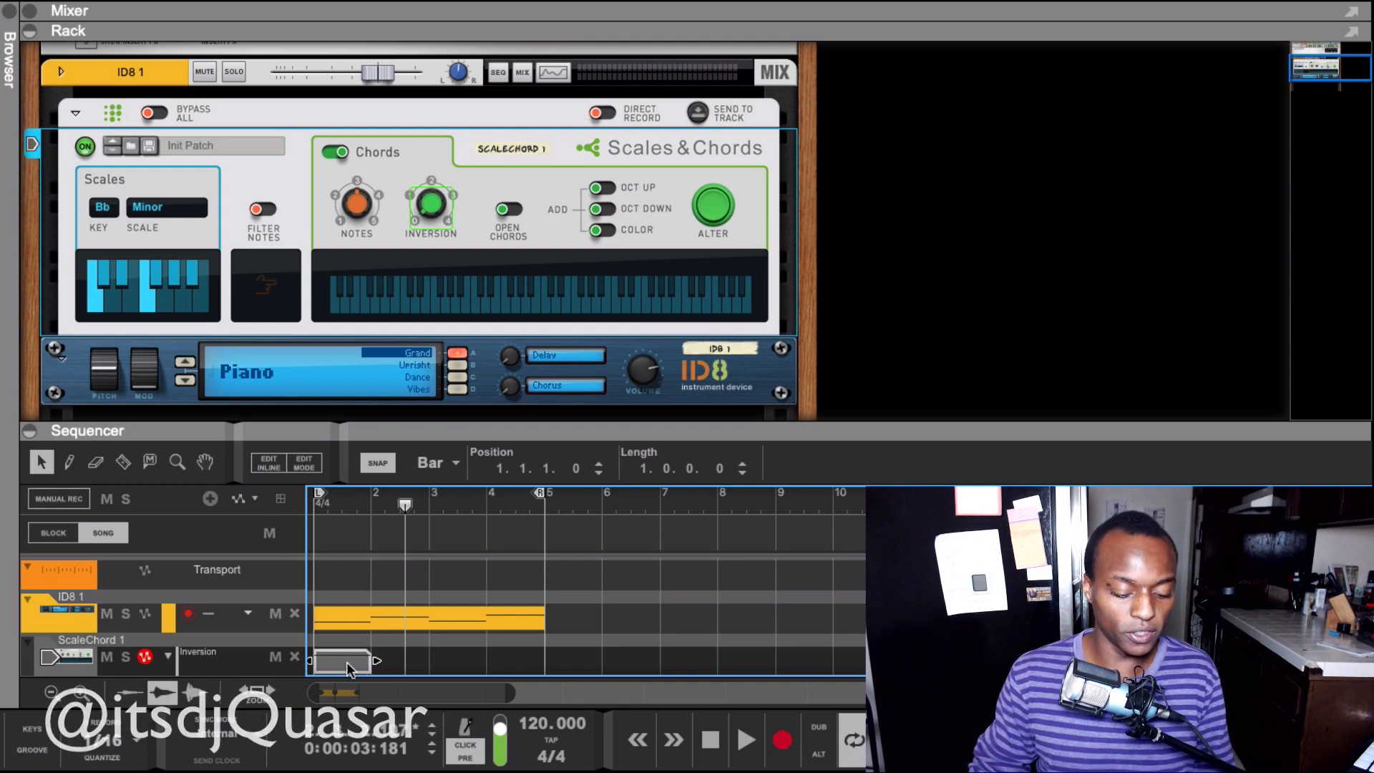
left_click_drag(347, 663, 483, 662)
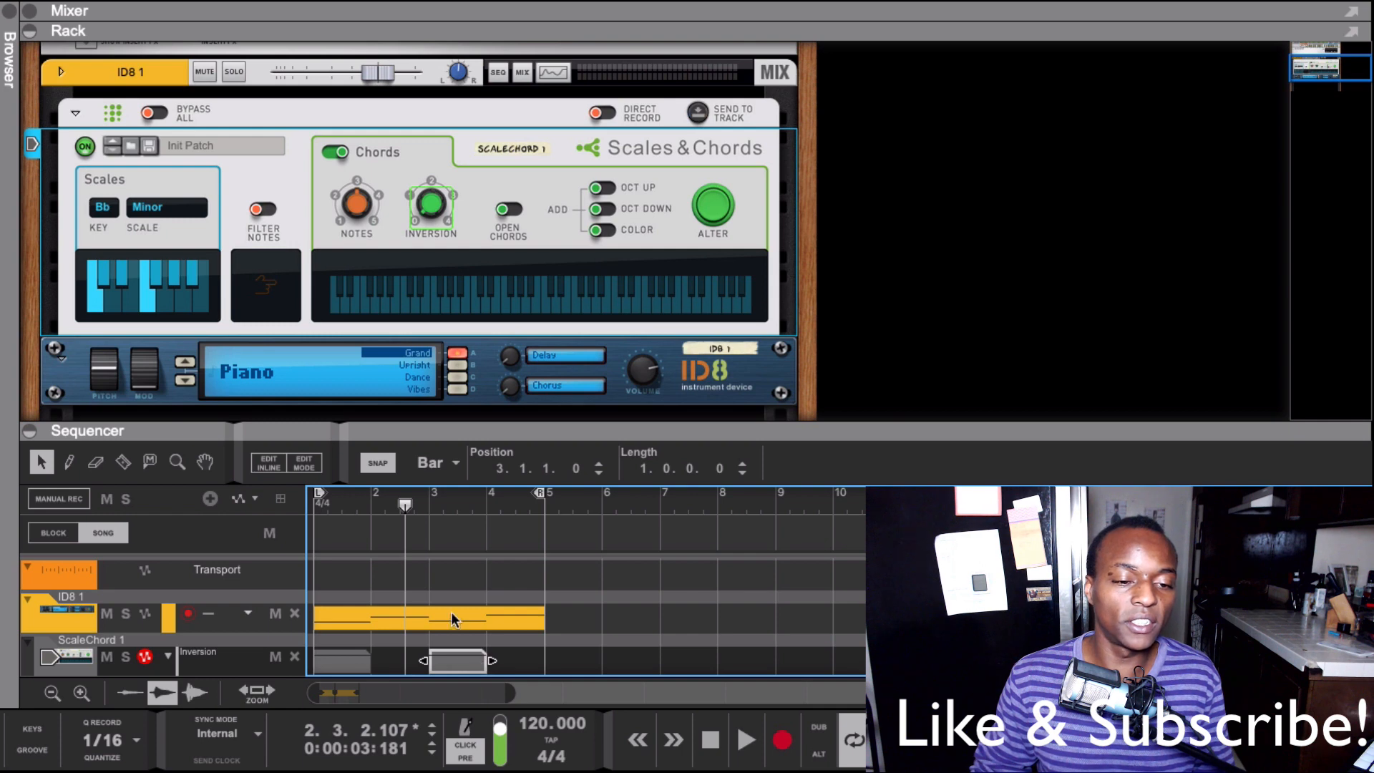
Play from bar 1 and lower the inversion point in the bar 3 clip slightly during playback
key("shift+Return")
key("space")
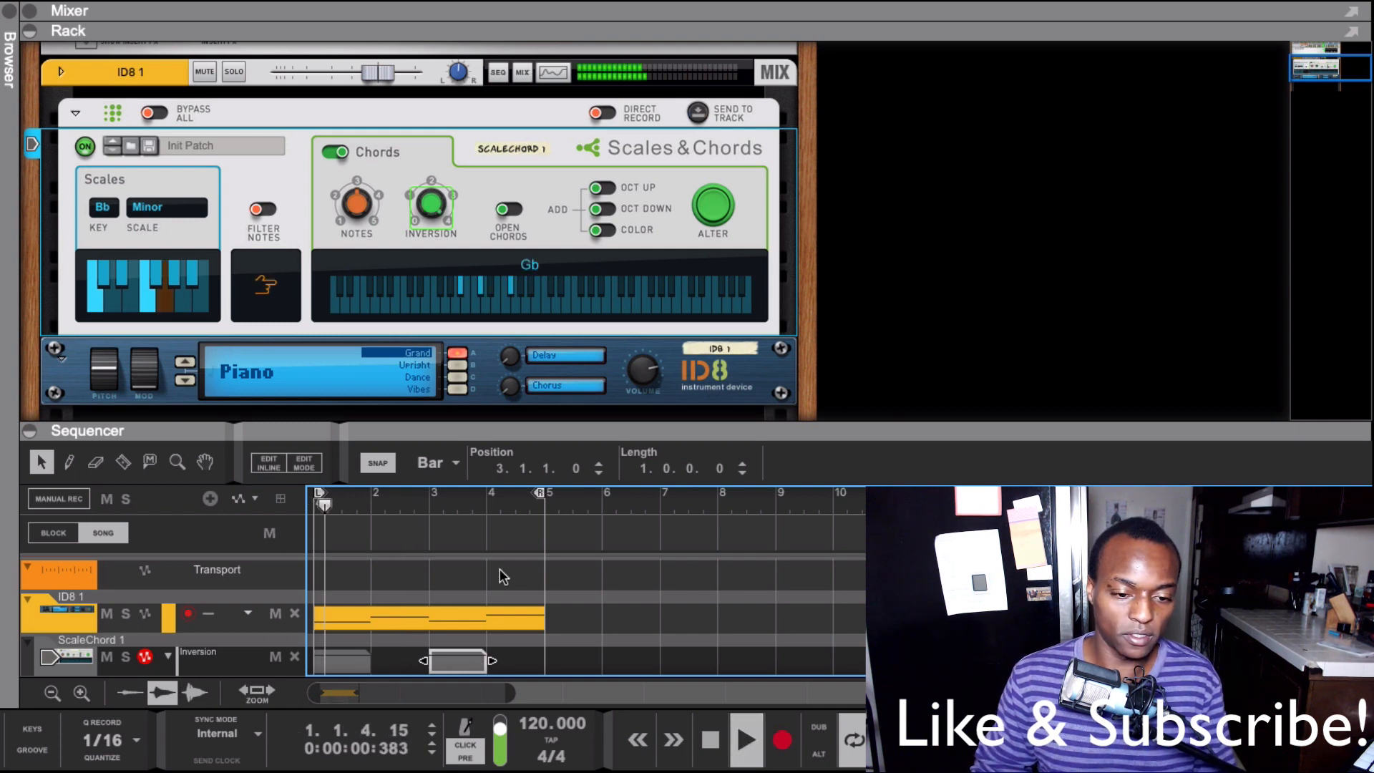
double_click(461, 658)
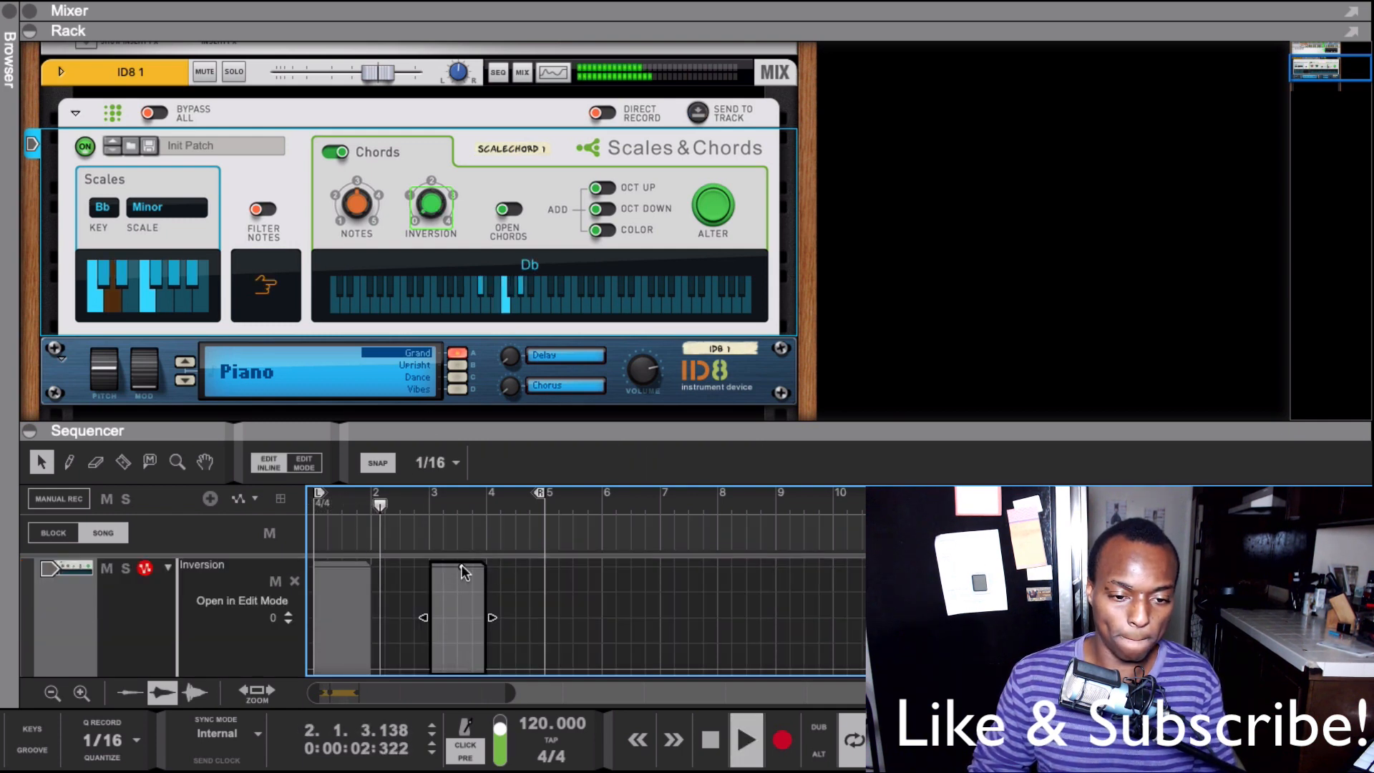
left_click_drag(461, 565, 461, 593)
left_click(547, 609)
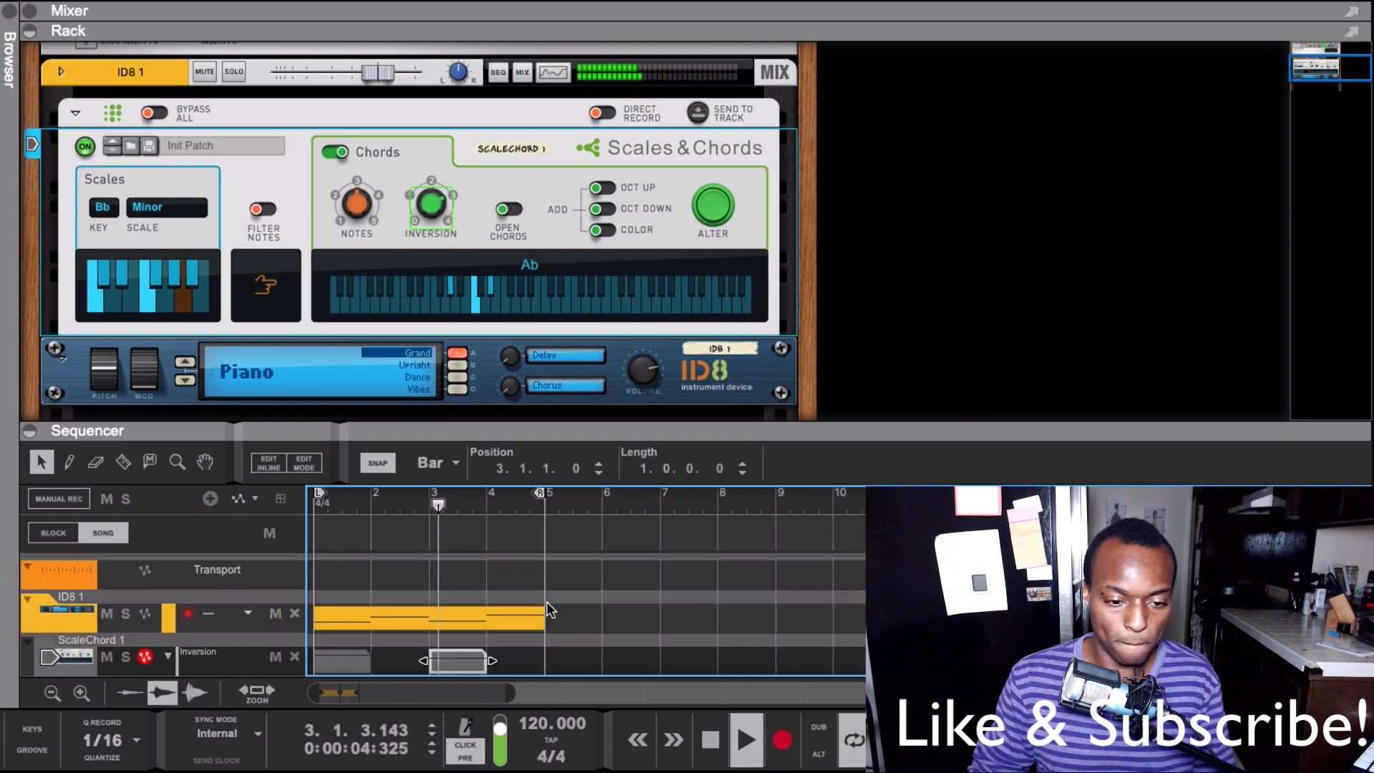
Return to bar 1 and play into bar 3 to hear the inversions of both automation clips
key("space")
key("shift+Return")
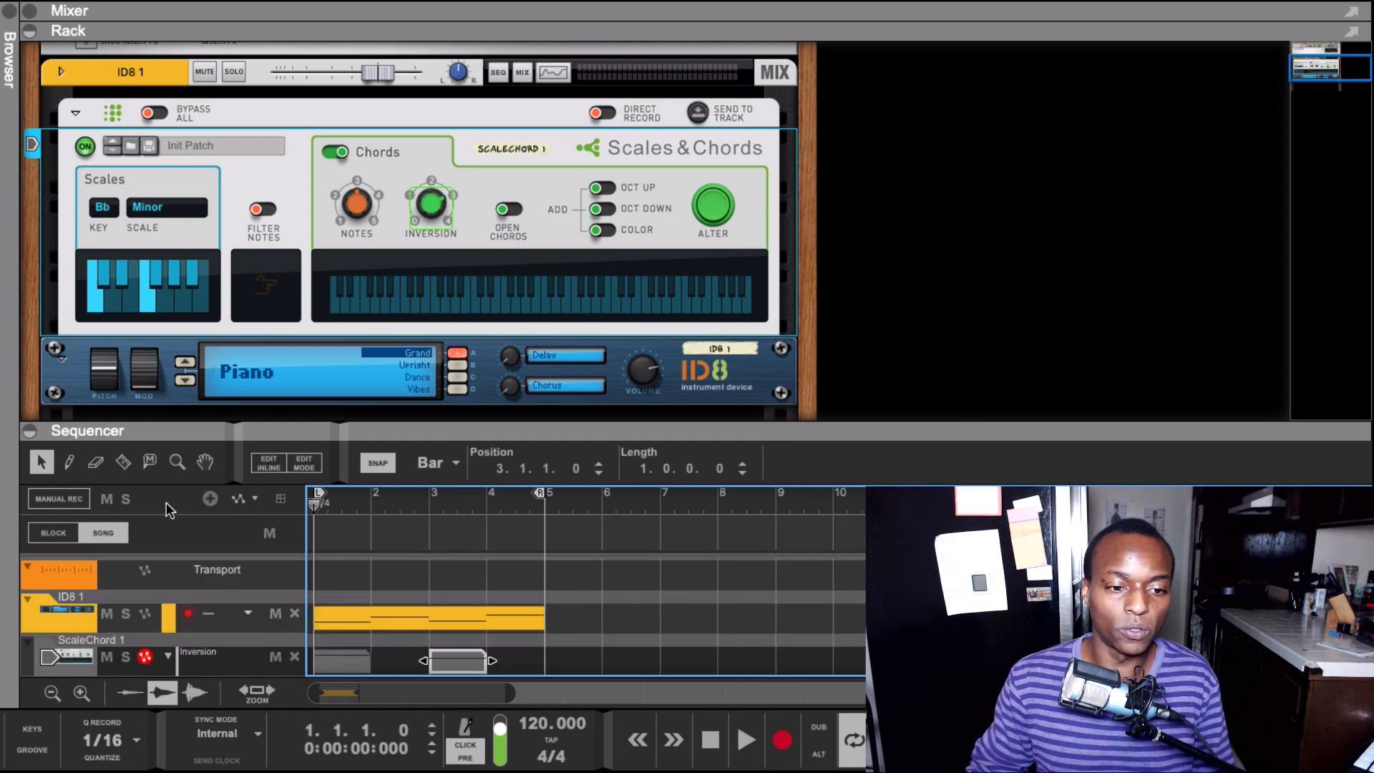
key("space")
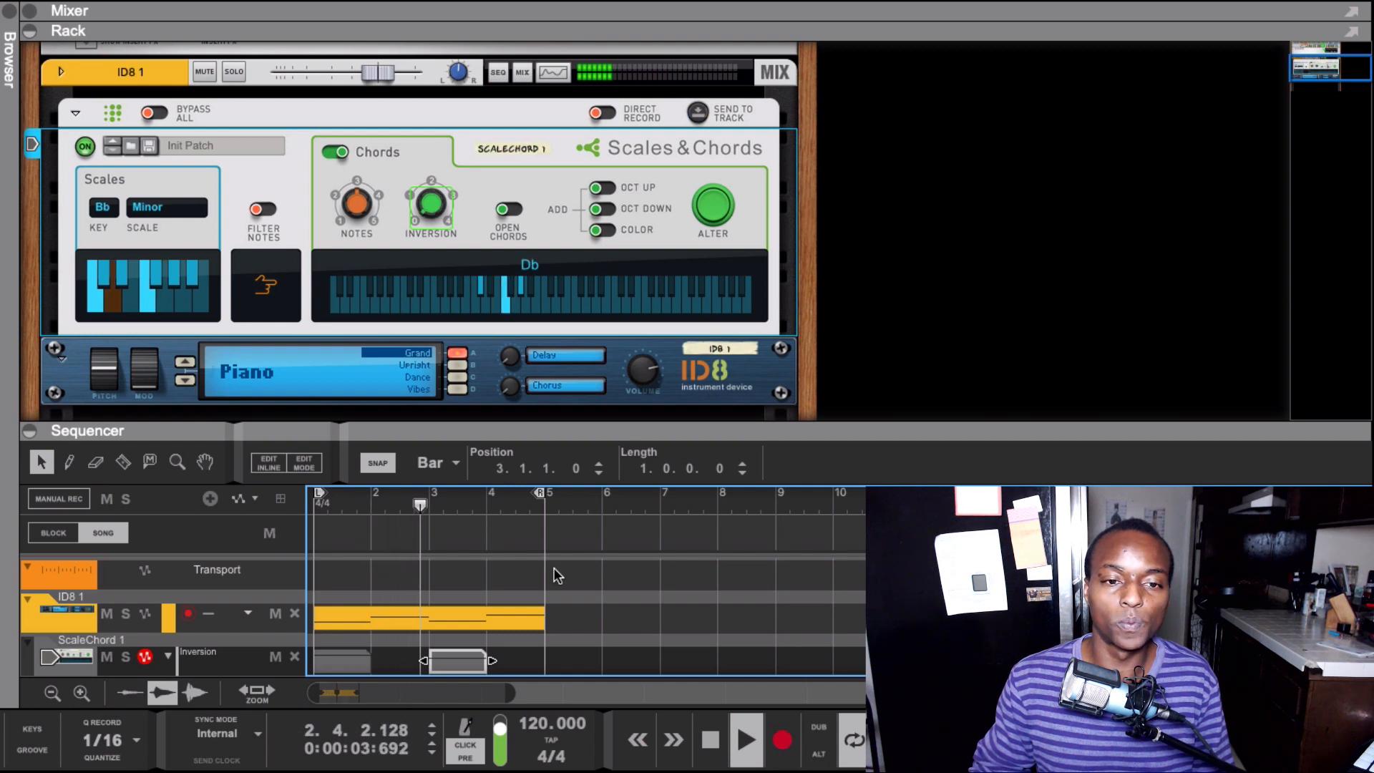
key("space")
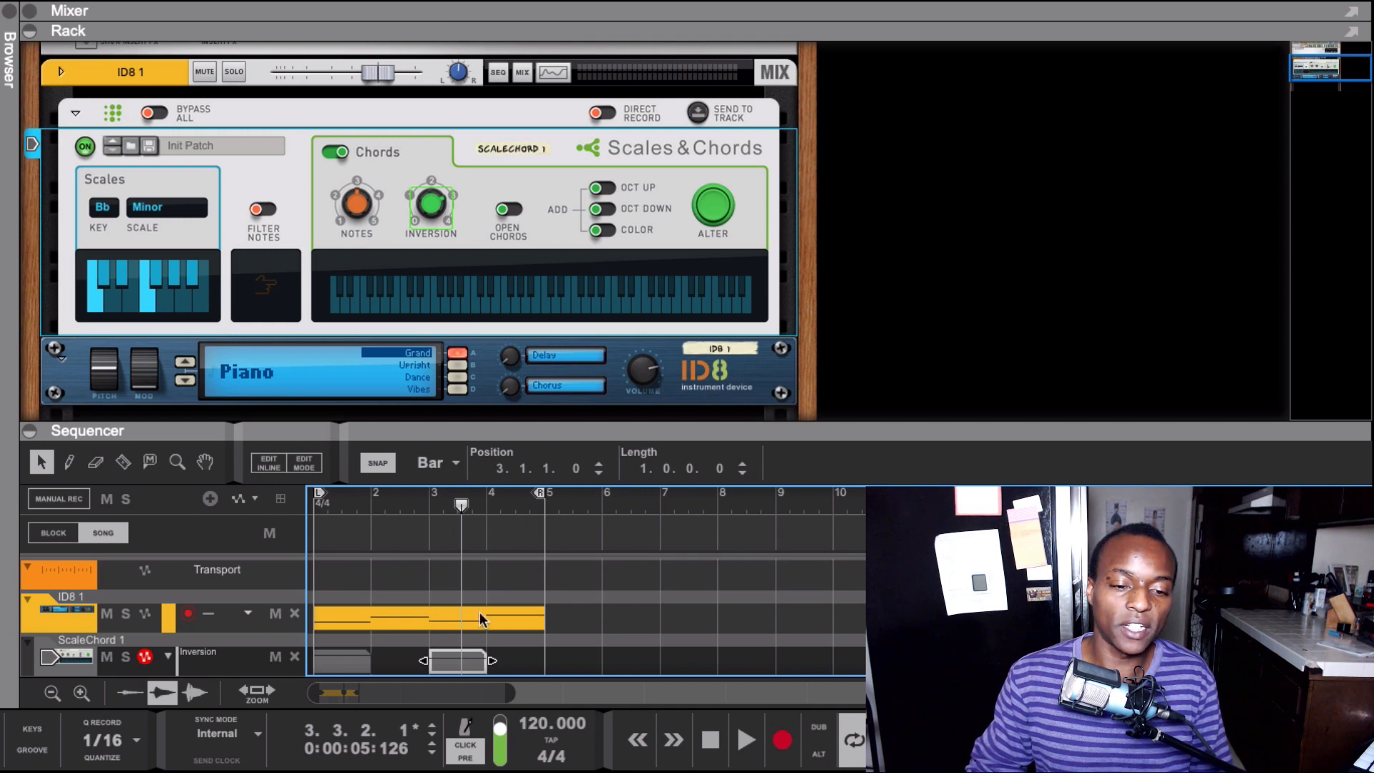
Set the inversion point in the bar 3 clip to 1 and return the playhead to bar 1
double_click(466, 657)
left_click_drag(461, 588, 465, 649)
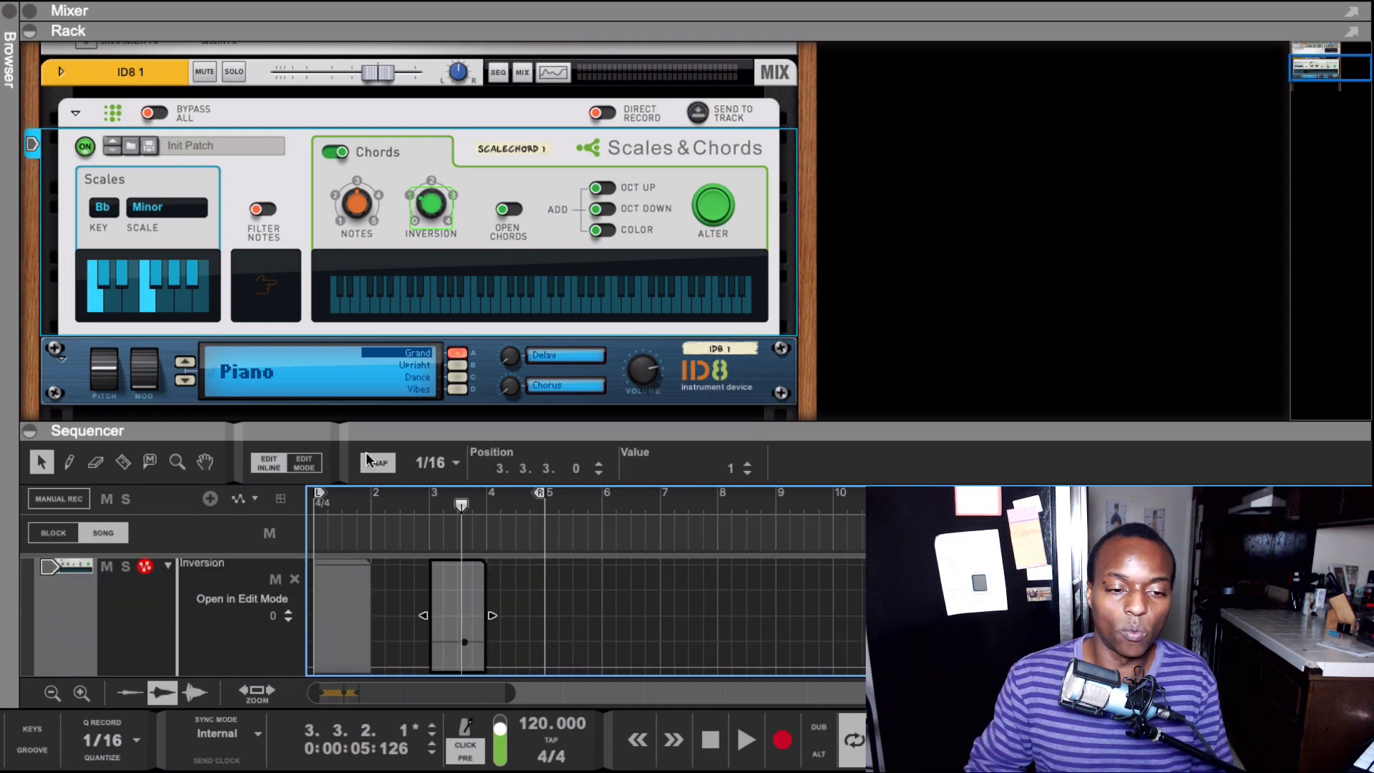
key("Home")
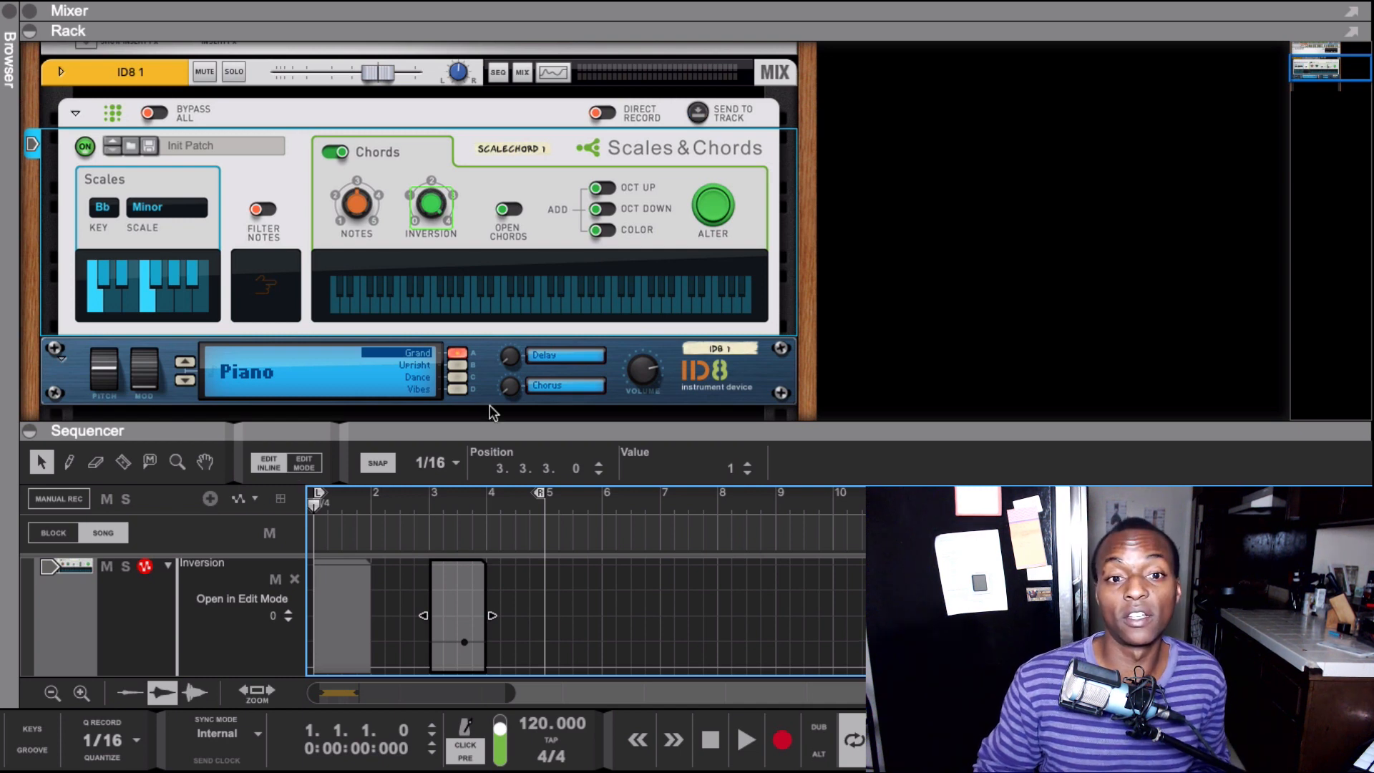
Audition the looped progression with the inversion automation in bars 1 and 3, and close the bar 3 clip
left_click(483, 290)
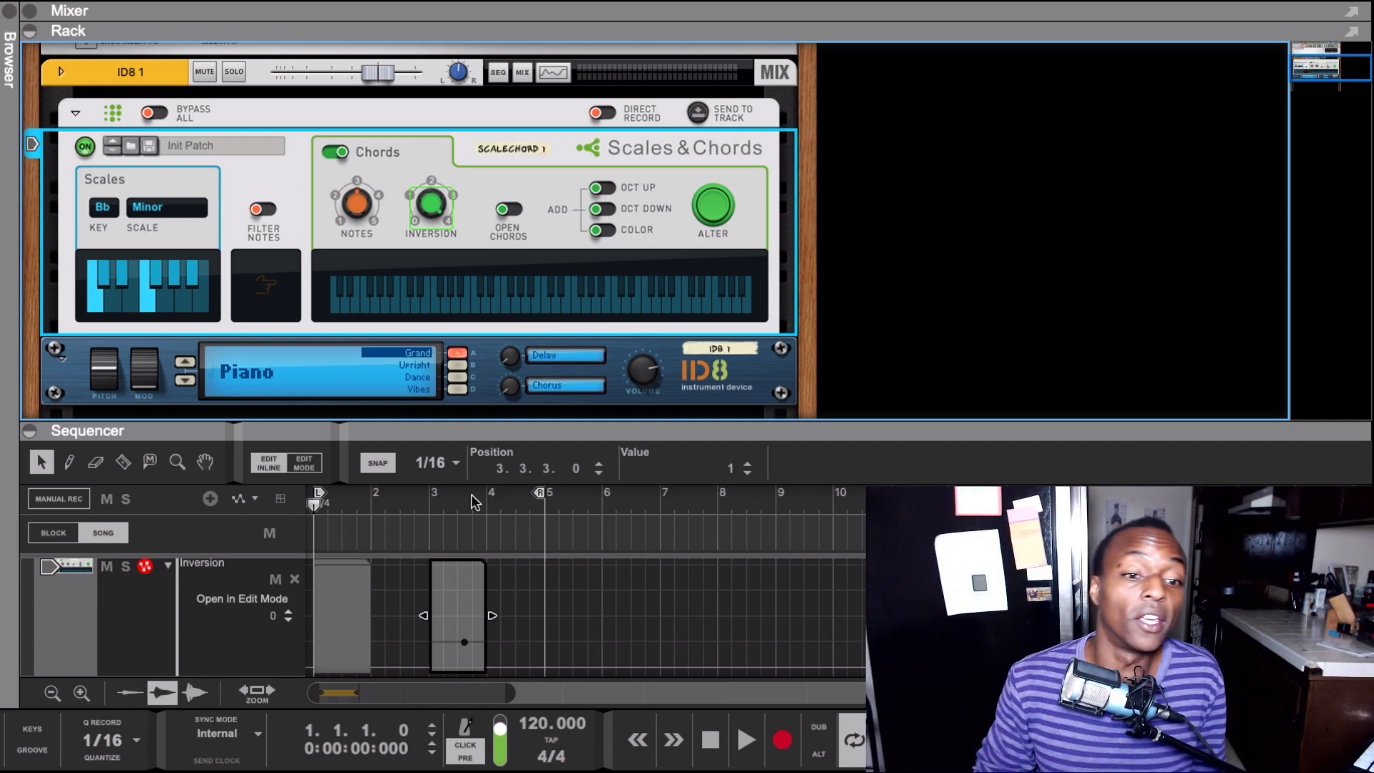
key("space")
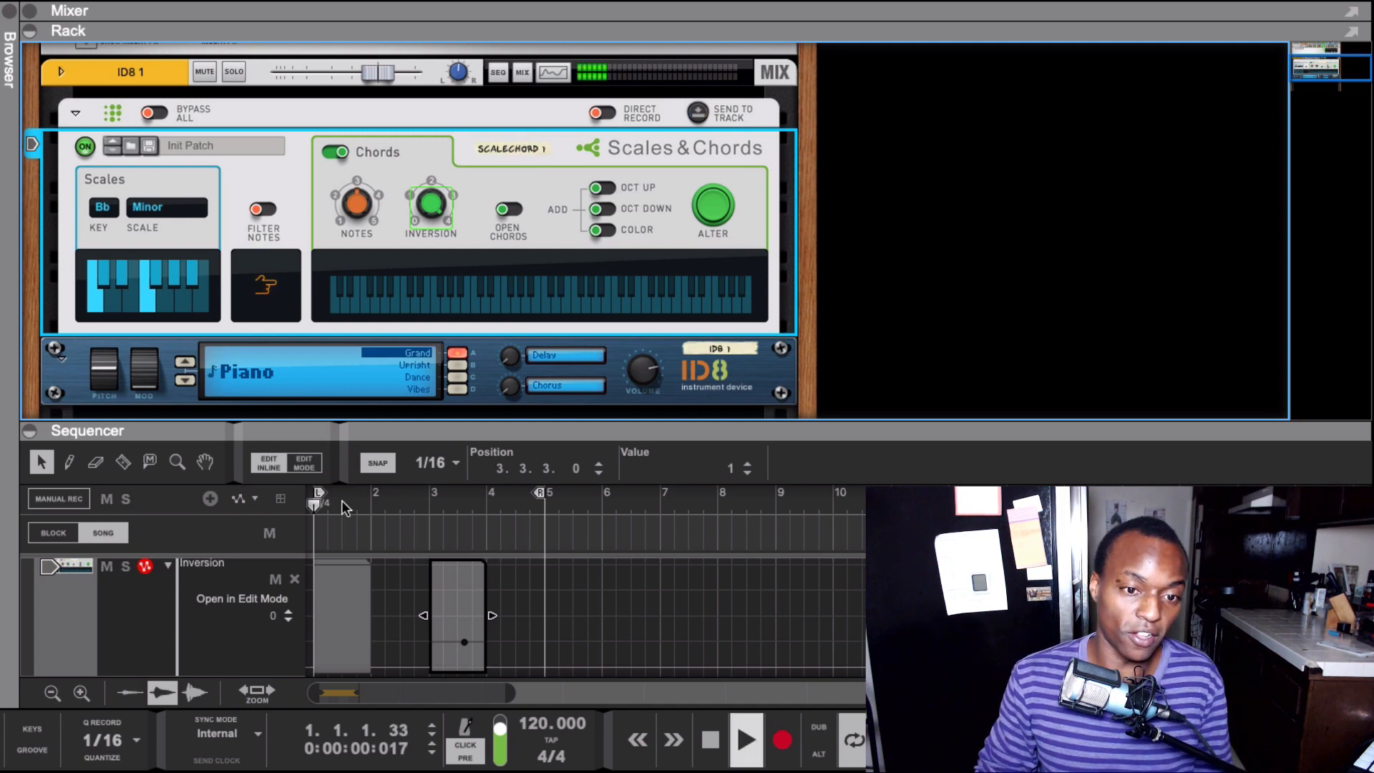
key("space")
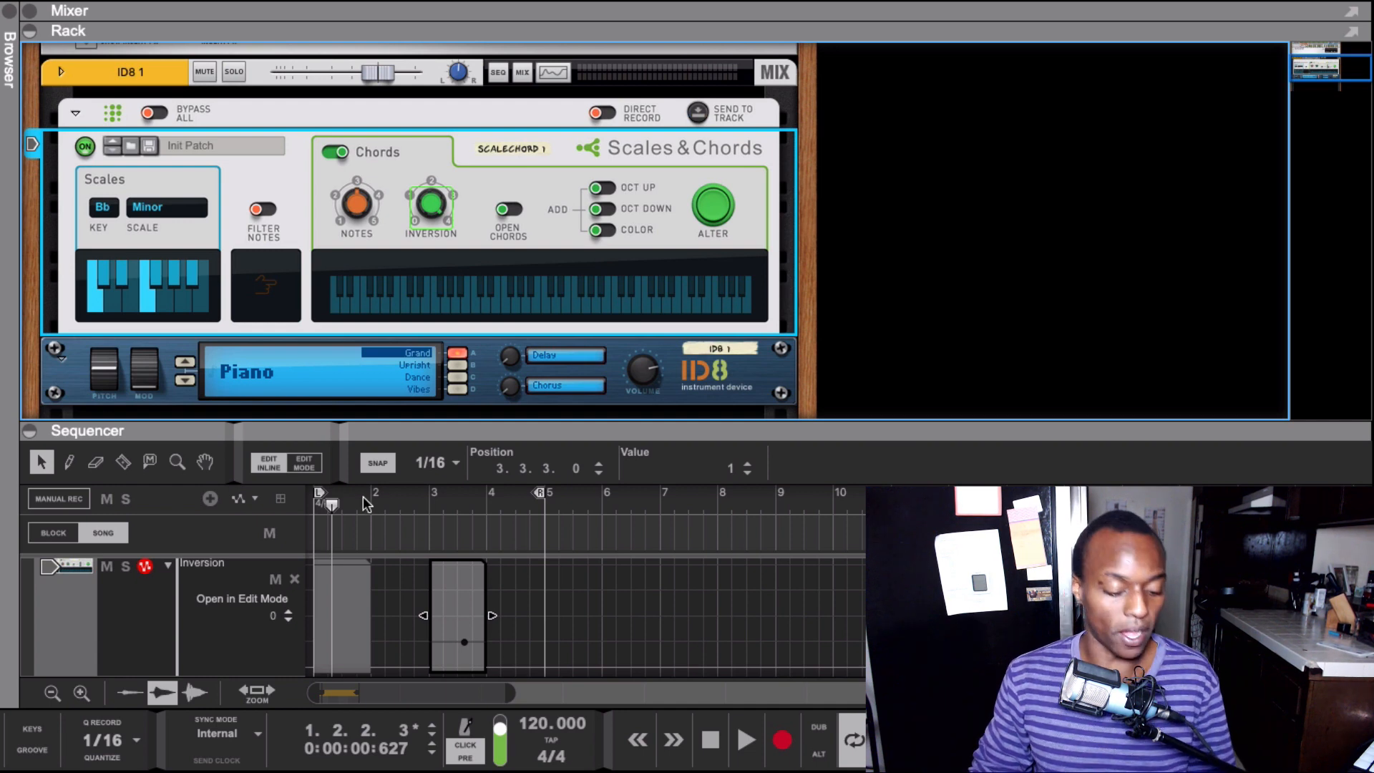
key("space")
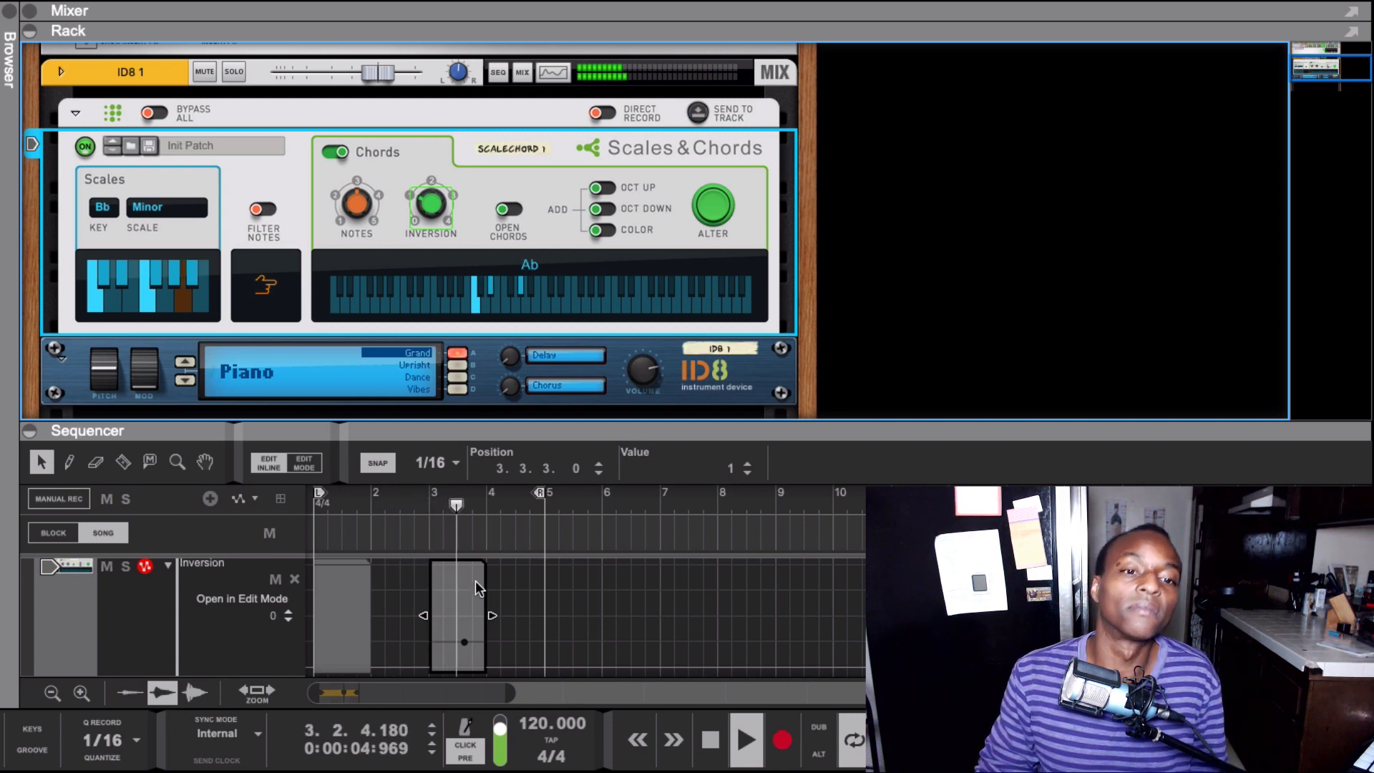
scroll(646, 638, "up", 2)
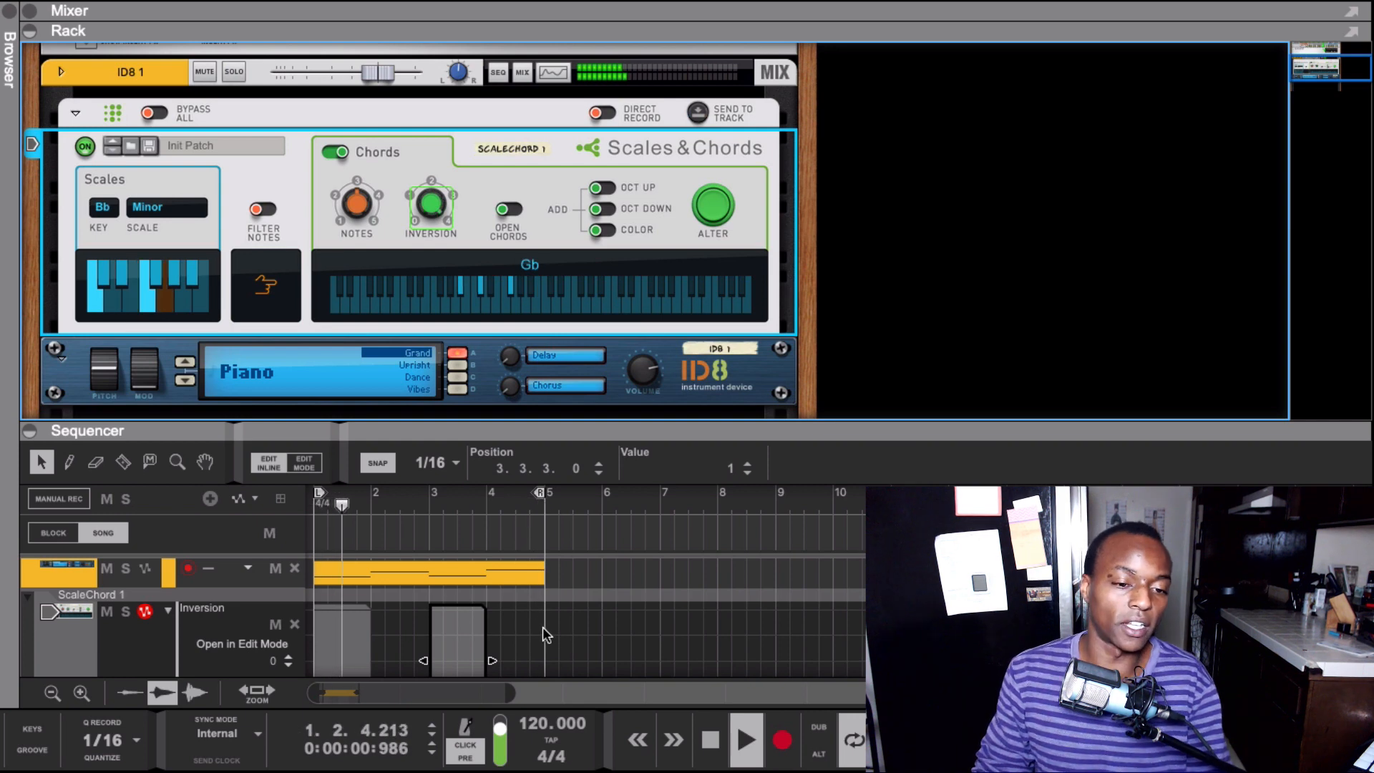
left_click(509, 626)
key("space")
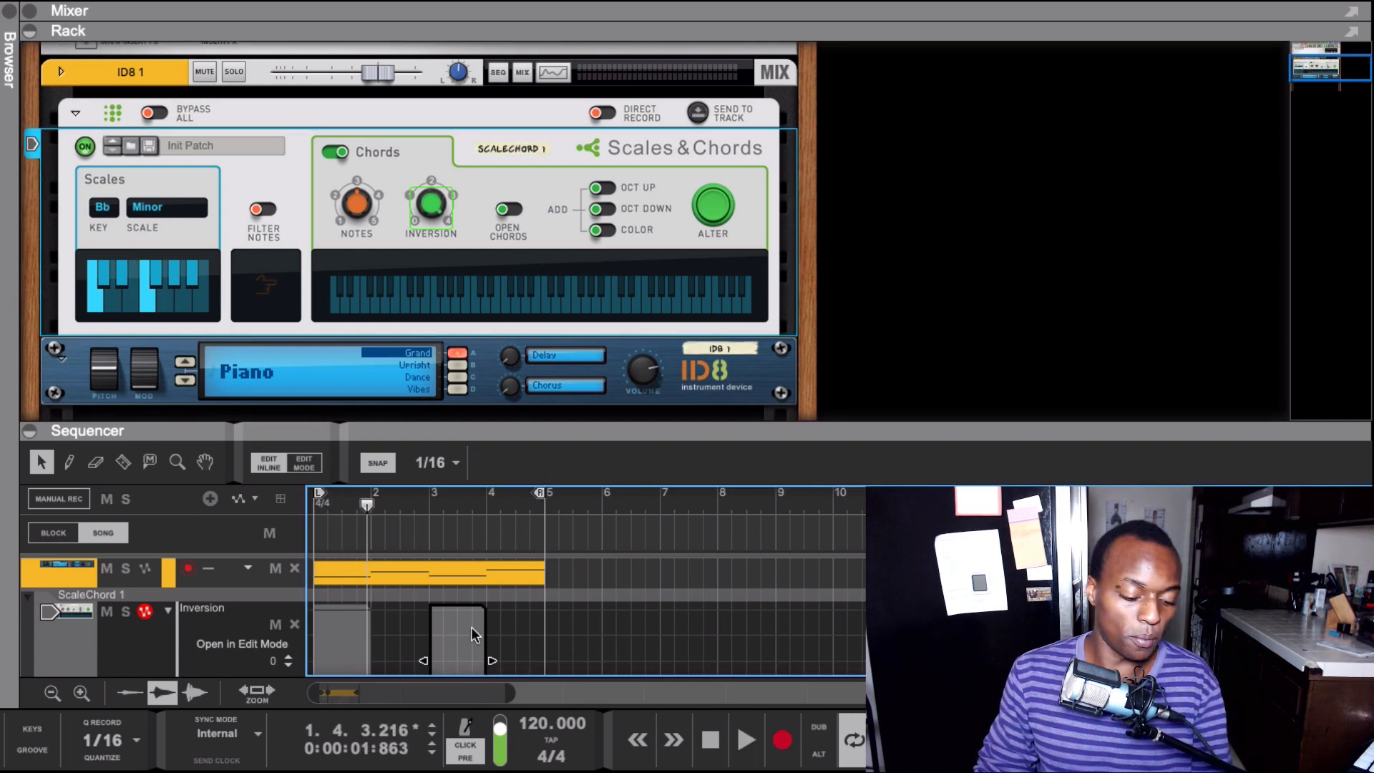
left_click(471, 628)
scroll(501, 625, "up", 2)
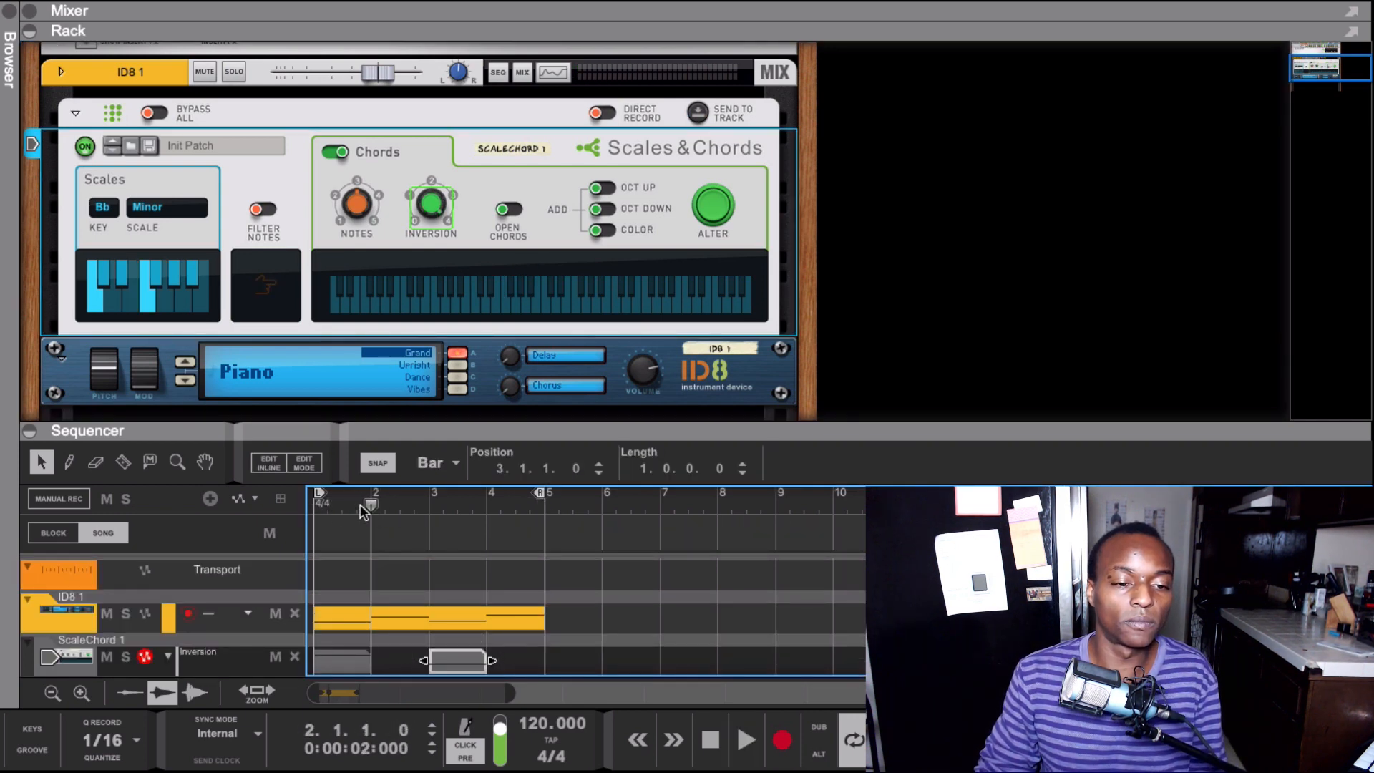
Return the playhead to bar 1 and open the chord clip at bars 1 to 4 in a larger sequencer to examine its notes
key("Home")
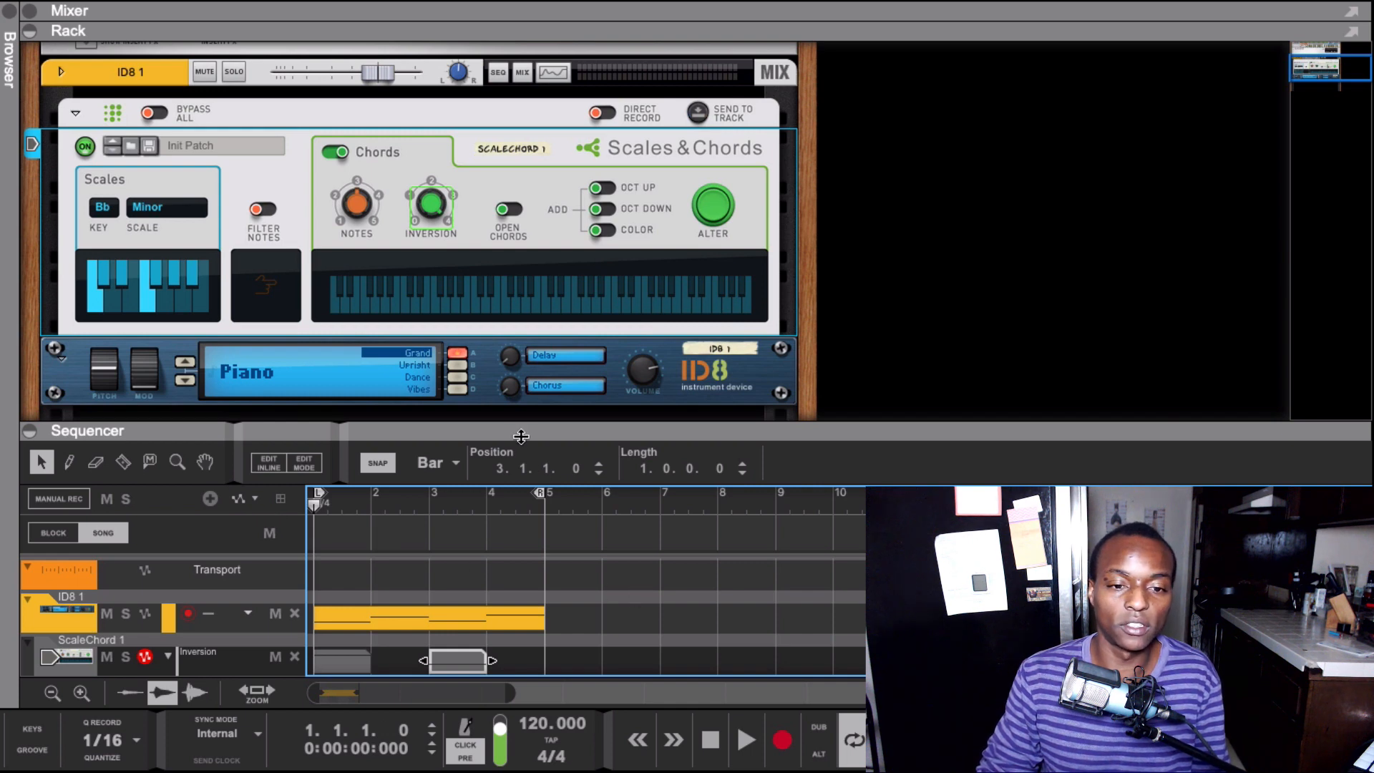
left_click_drag(521, 430, 505, 262)
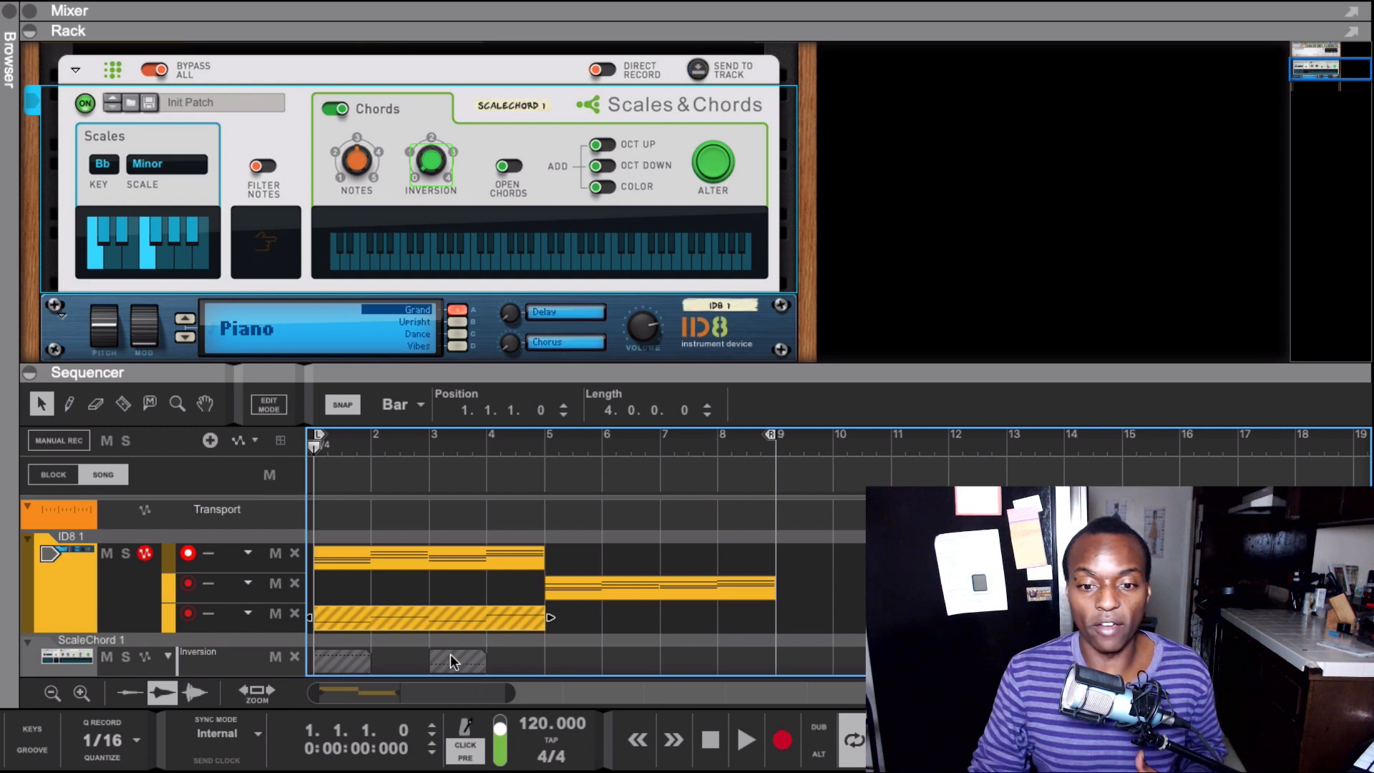
double_click(426, 561)
left_click_drag(612, 379, 603, 115)
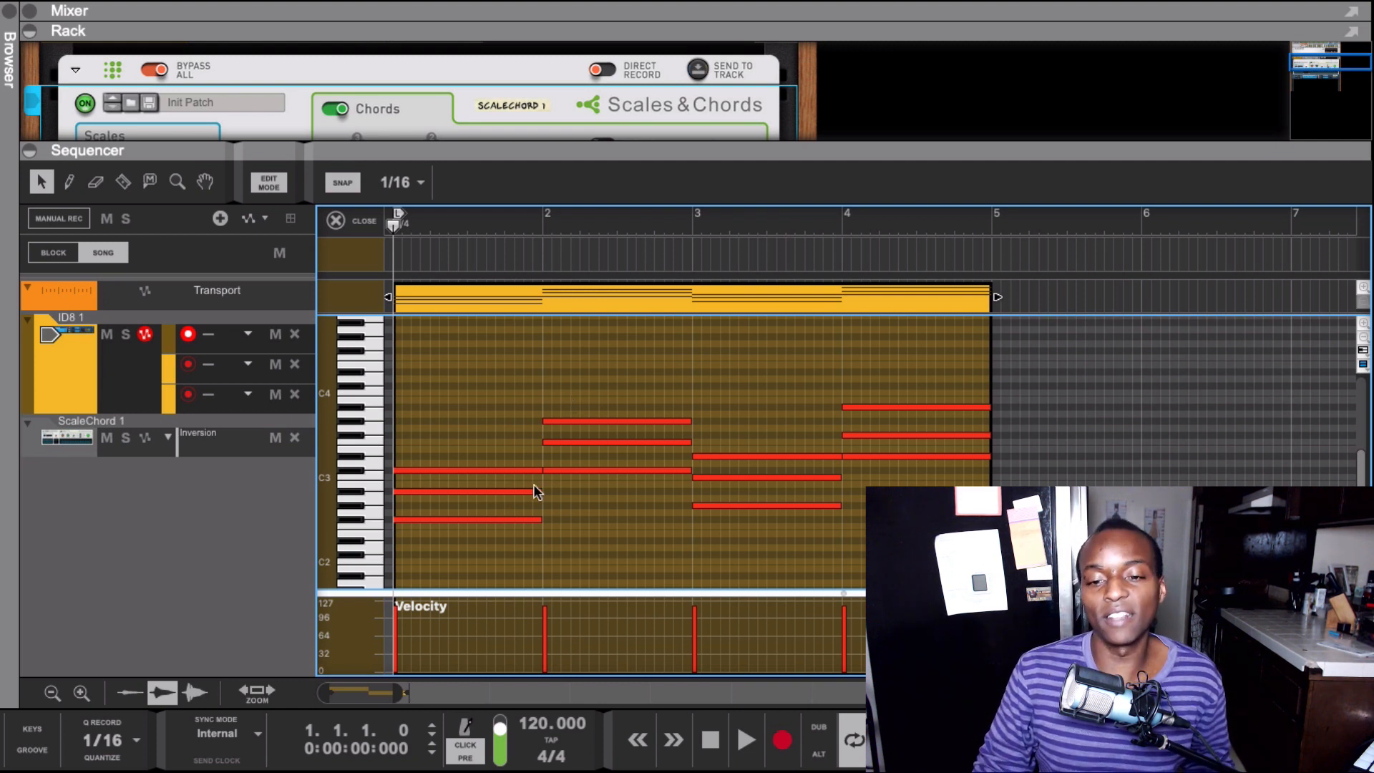
Examine the notes of the chord clip starting at bar 5, close it, and play the arrangement from bar 1
left_click(335, 221)
double_click(630, 376)
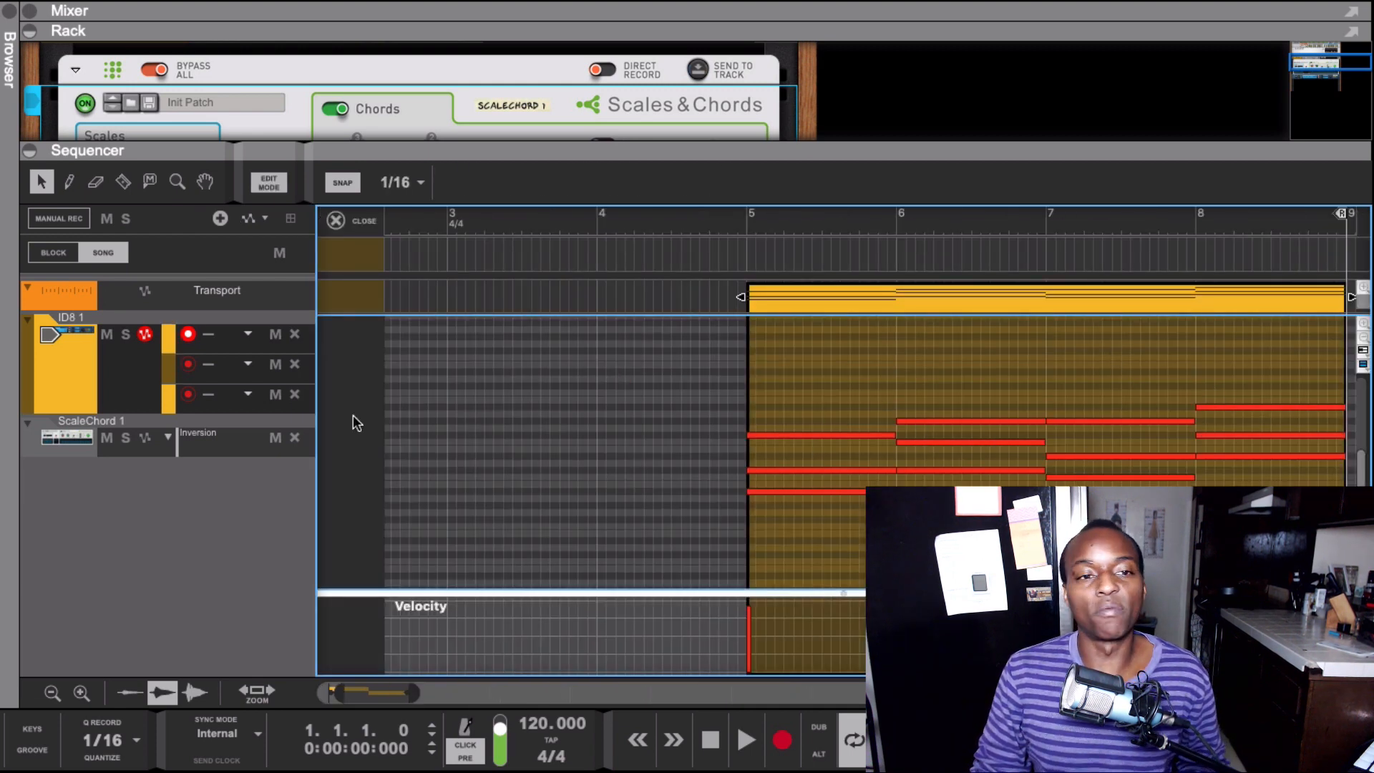
left_click(335, 221)
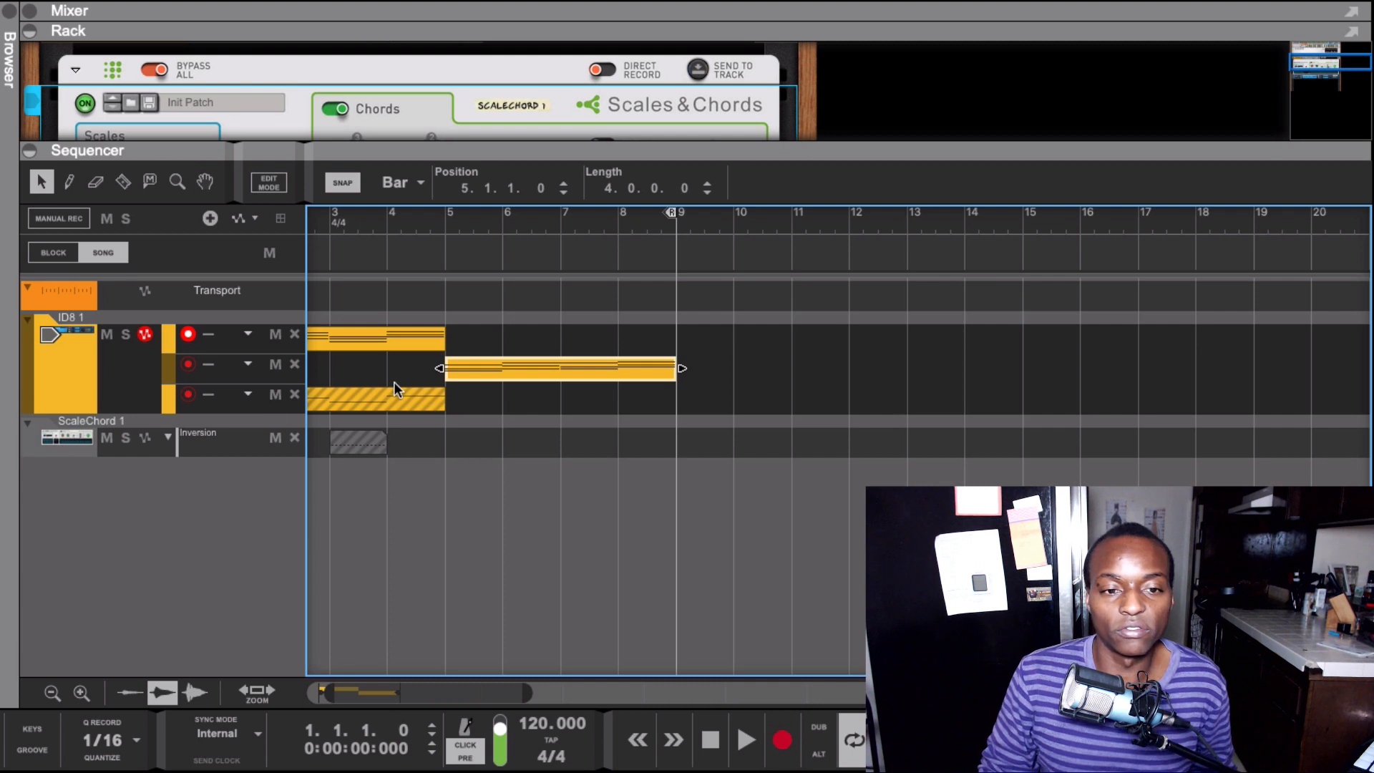
scroll(515, 451, "left", 2)
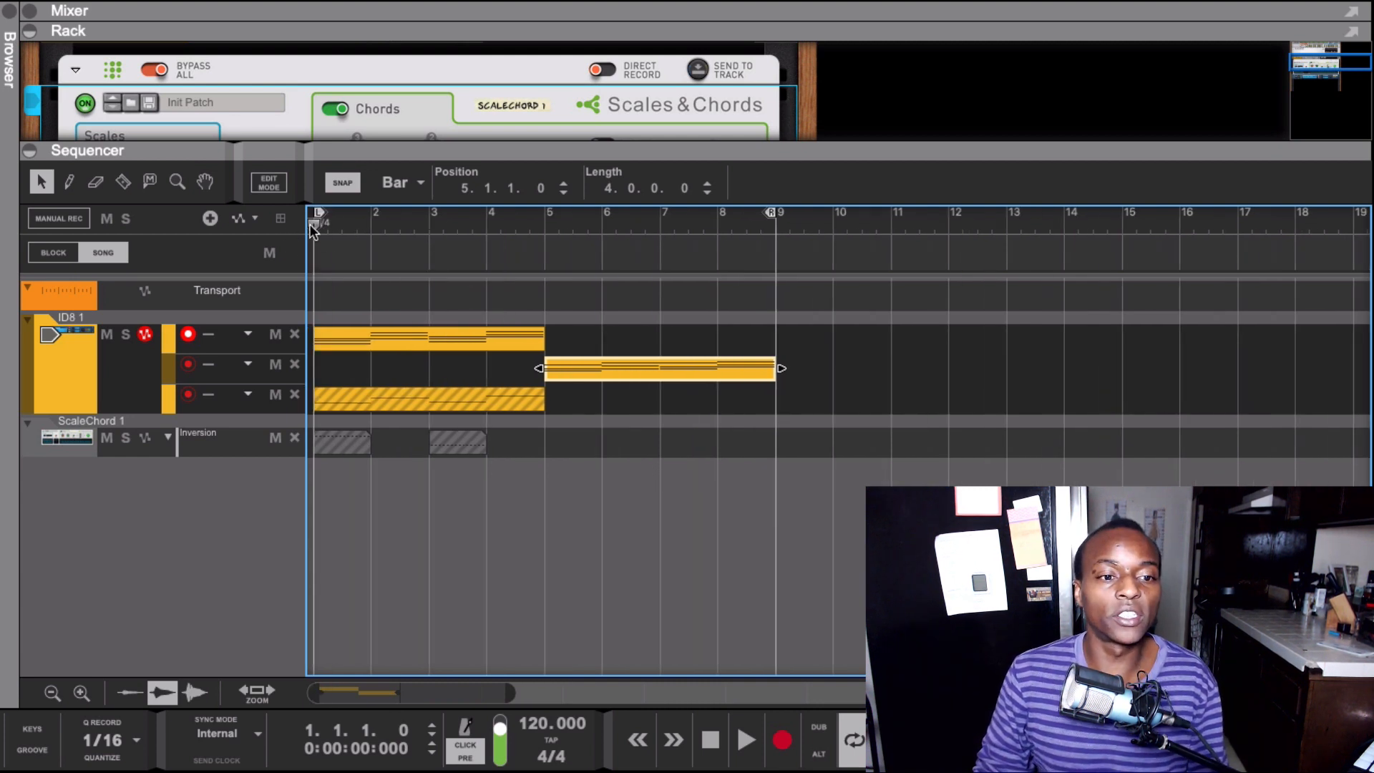
key("space")
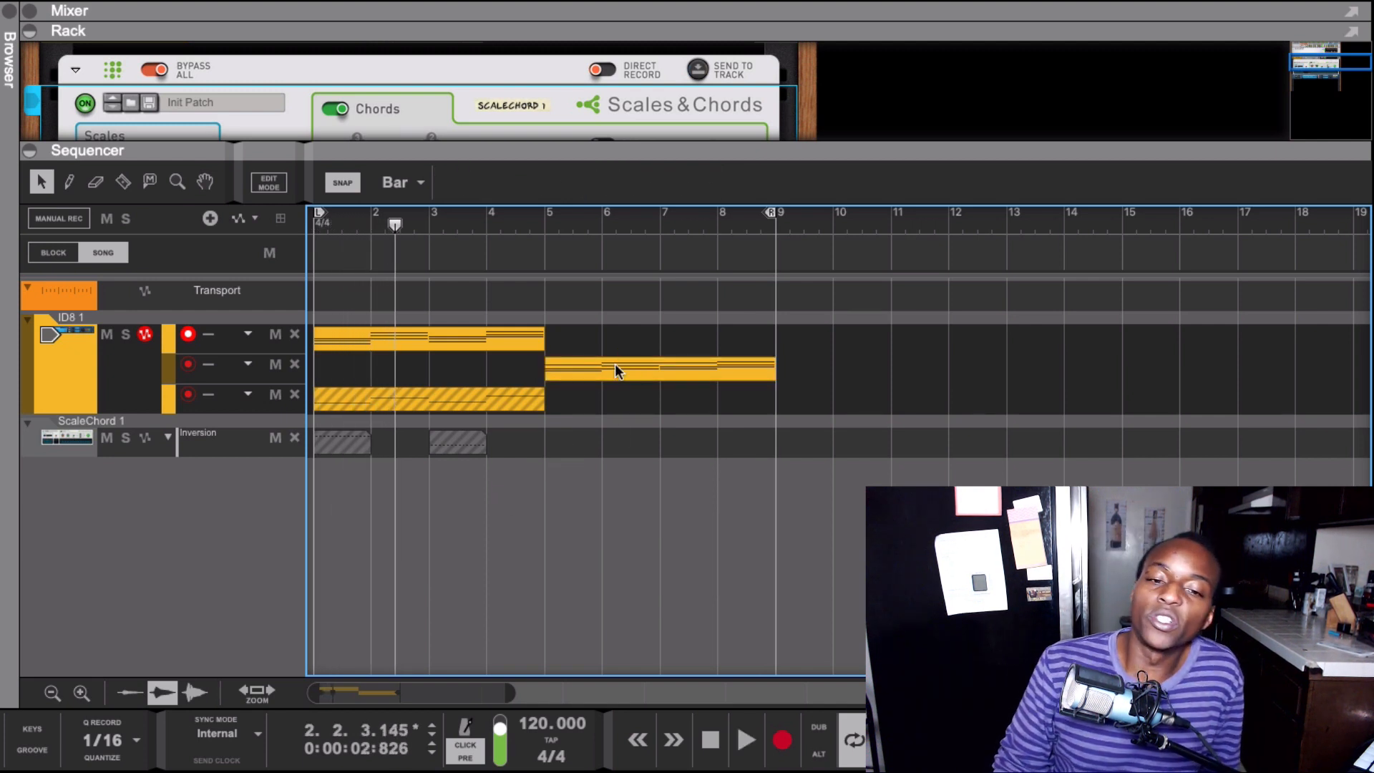
Delete both printed chord clips from the ID8 1 track along with their two note lanes
left_click(453, 335)
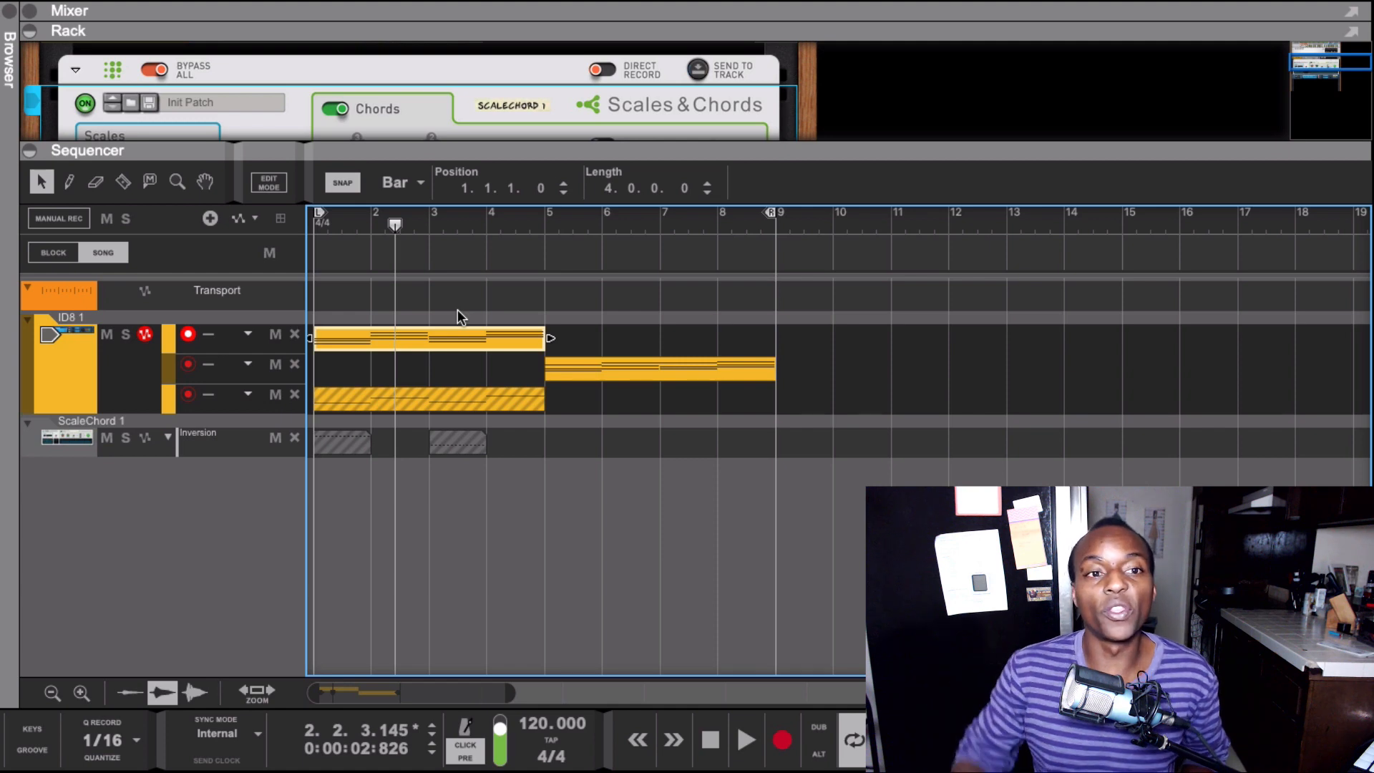
left_click_drag(427, 146, 429, 320)
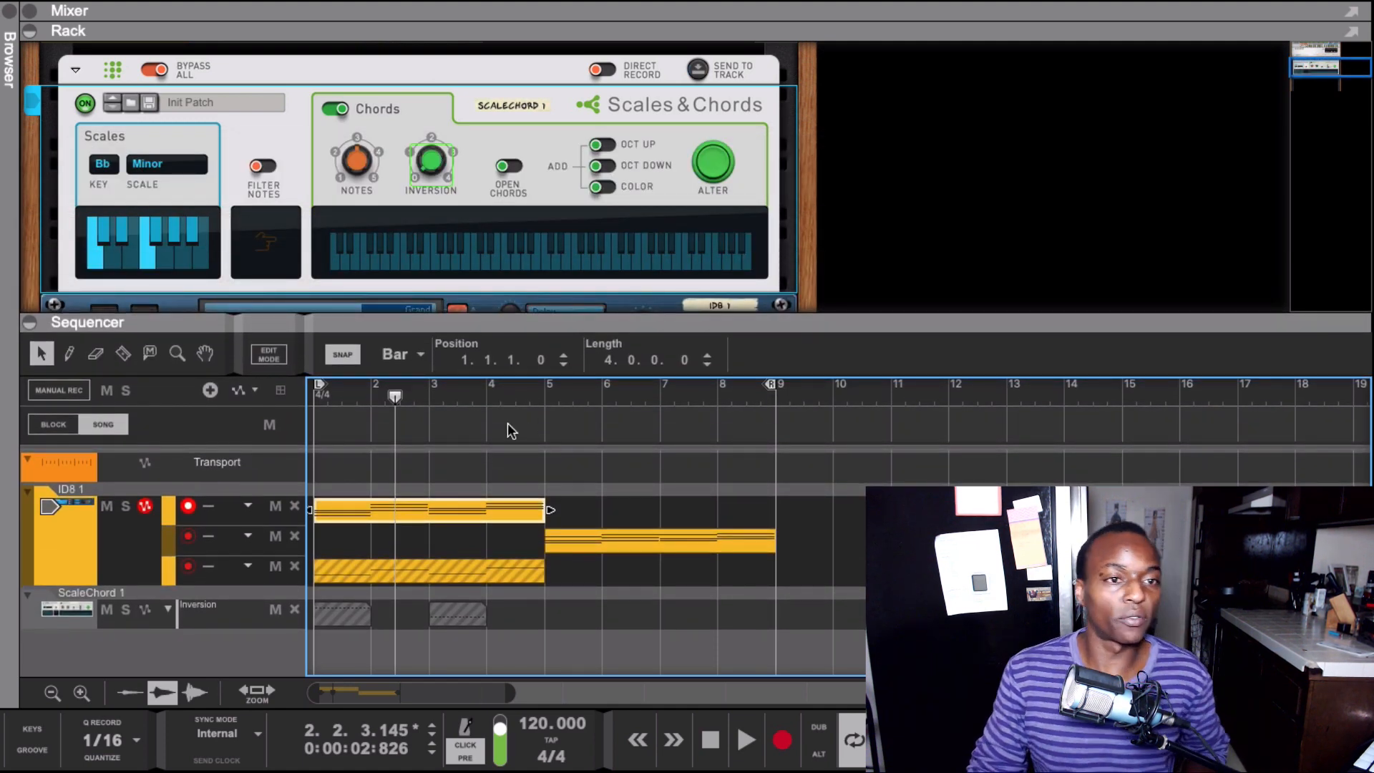
left_click_drag(802, 555, 340, 485)
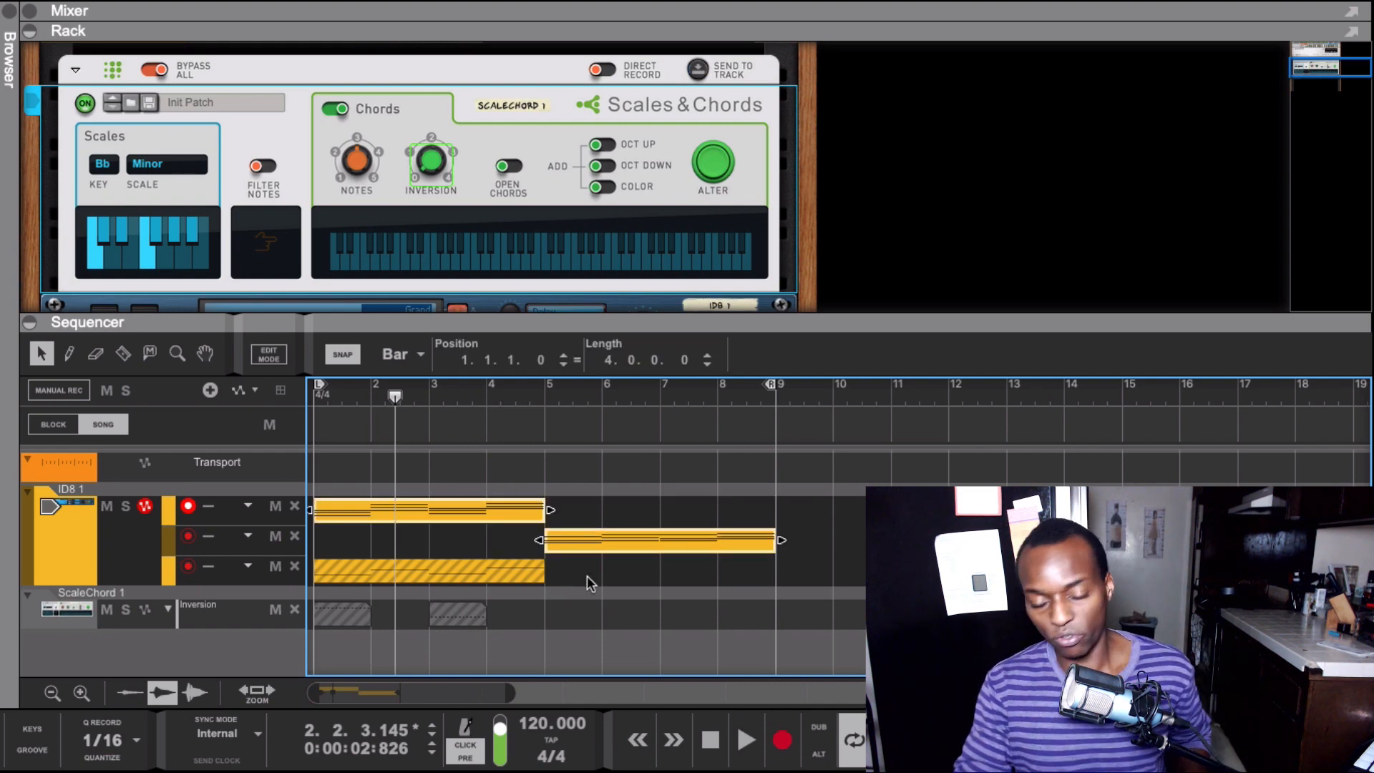
key("Delete")
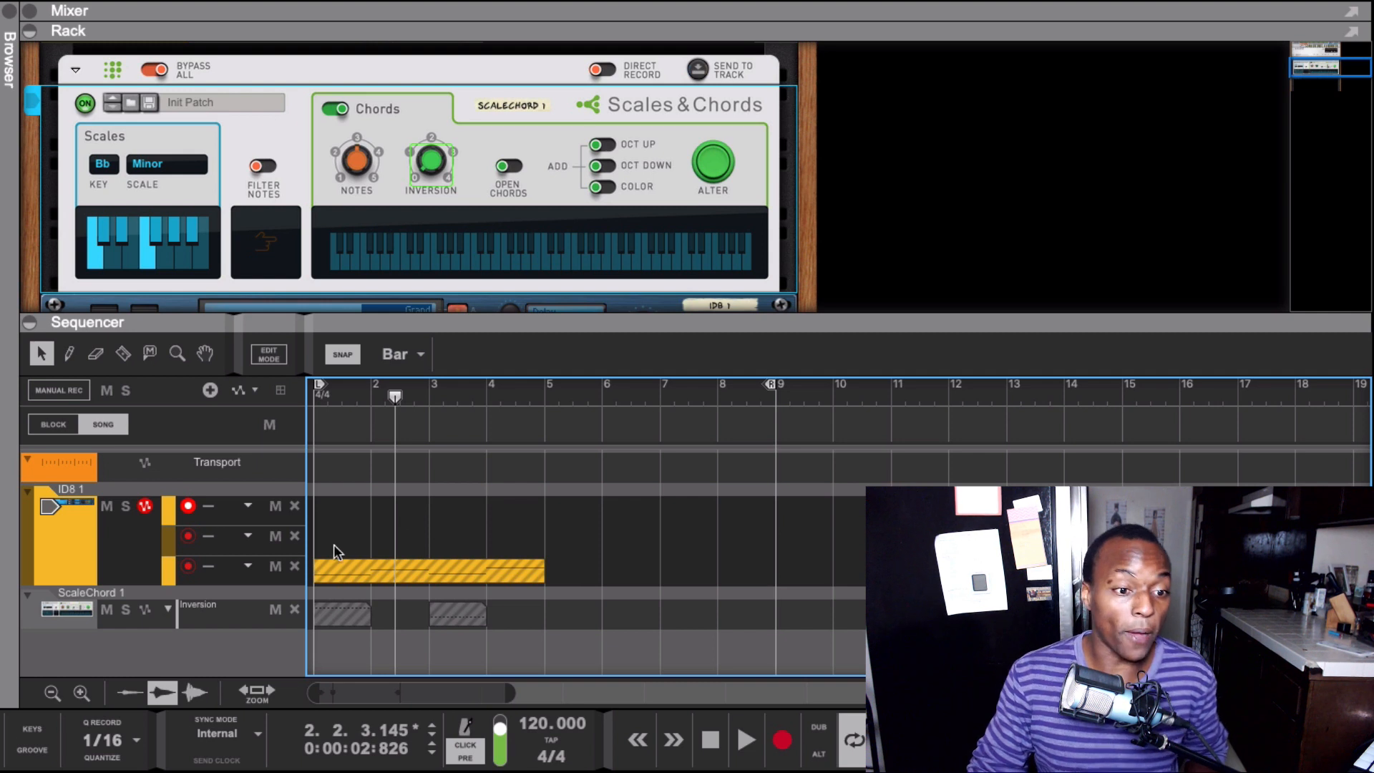
left_click(295, 536)
left_click(294, 506)
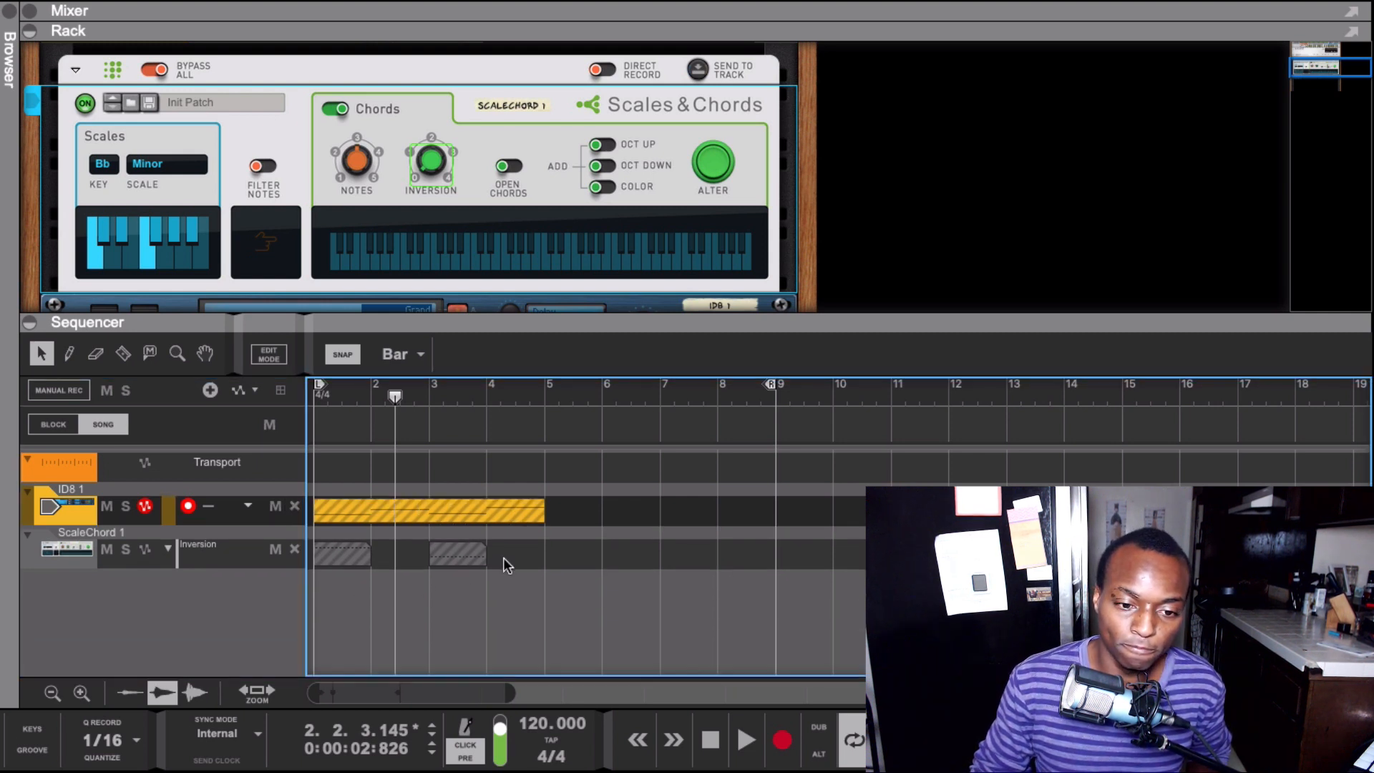
Delete the two Inversion automation clips on the ScaleChord 1 track
left_click_drag(503, 557, 284, 553)
key("Delete")
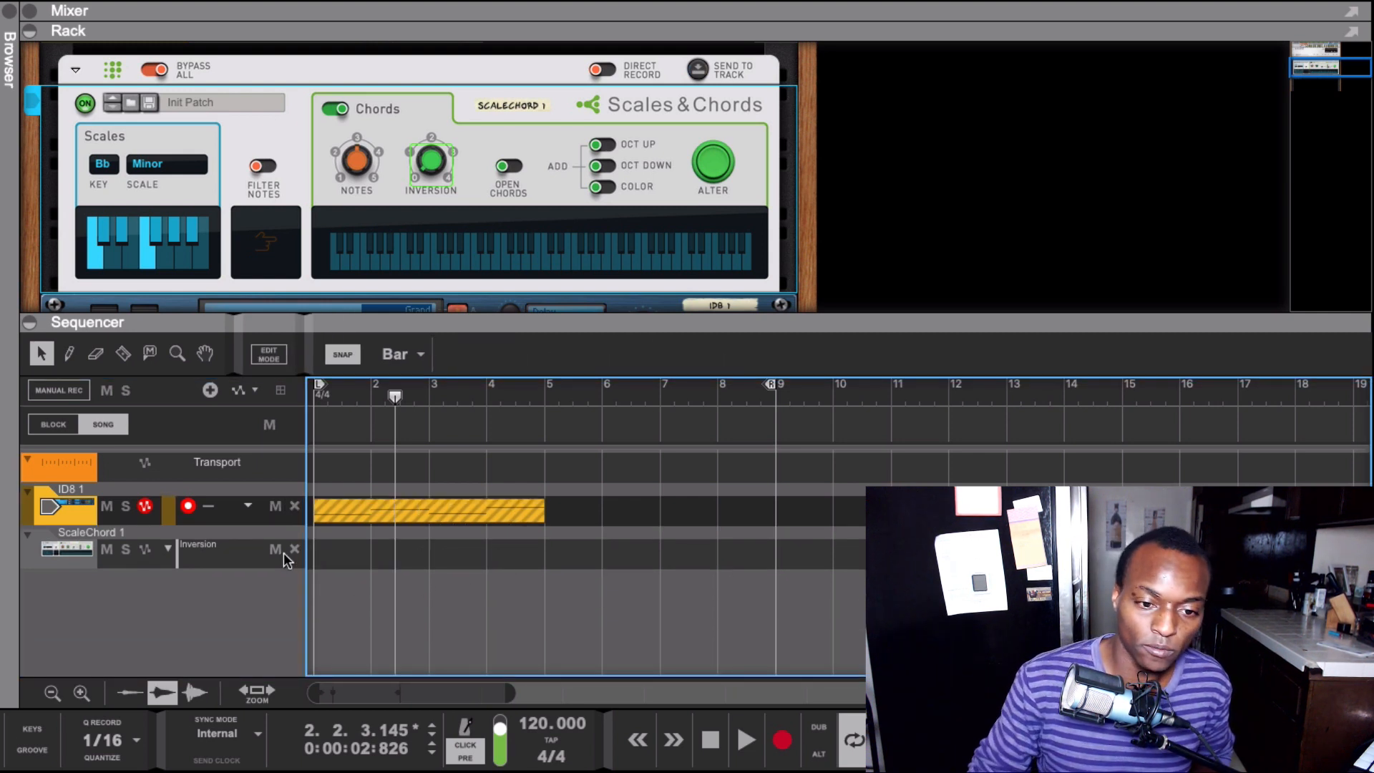
Unmute the original four-bar ID8 1 clip, set the loop to it, and briefly play it
left_click(403, 520)
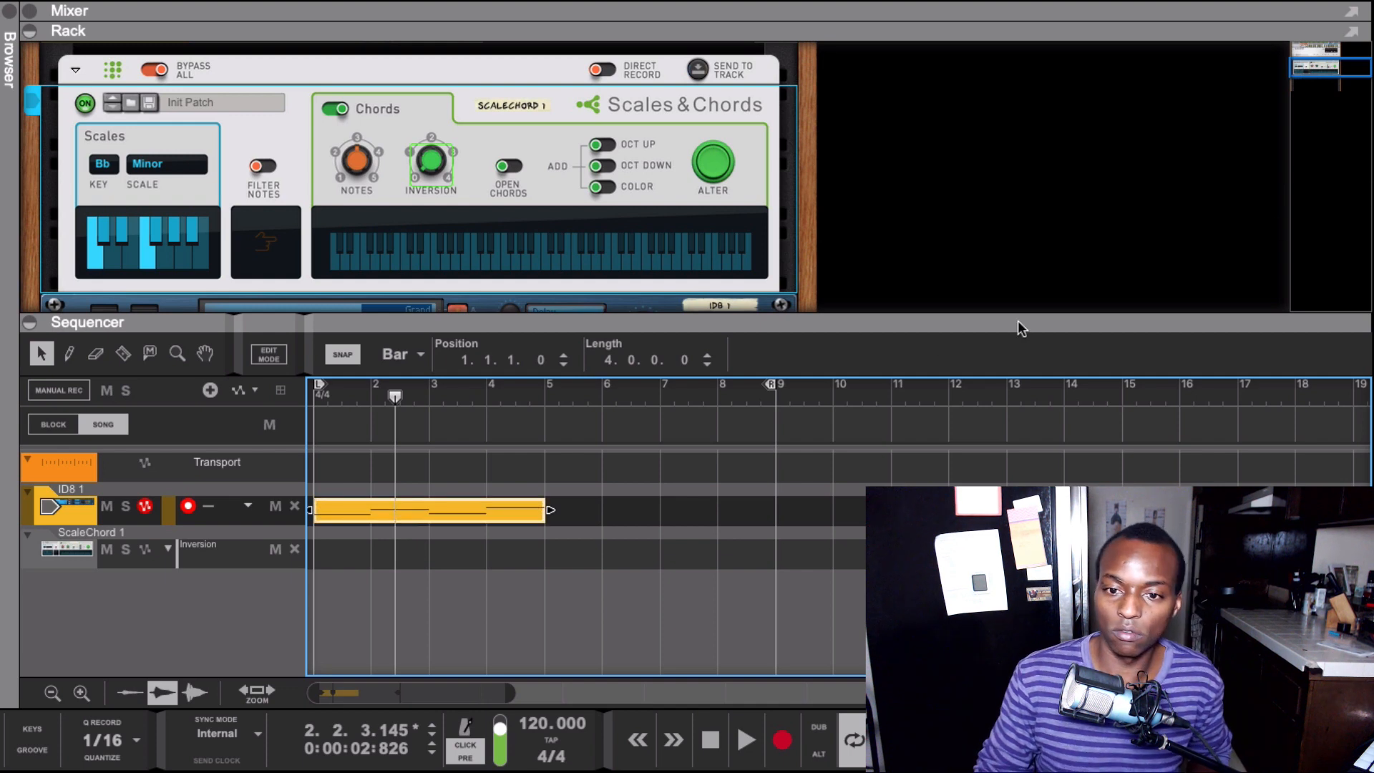
key("p")
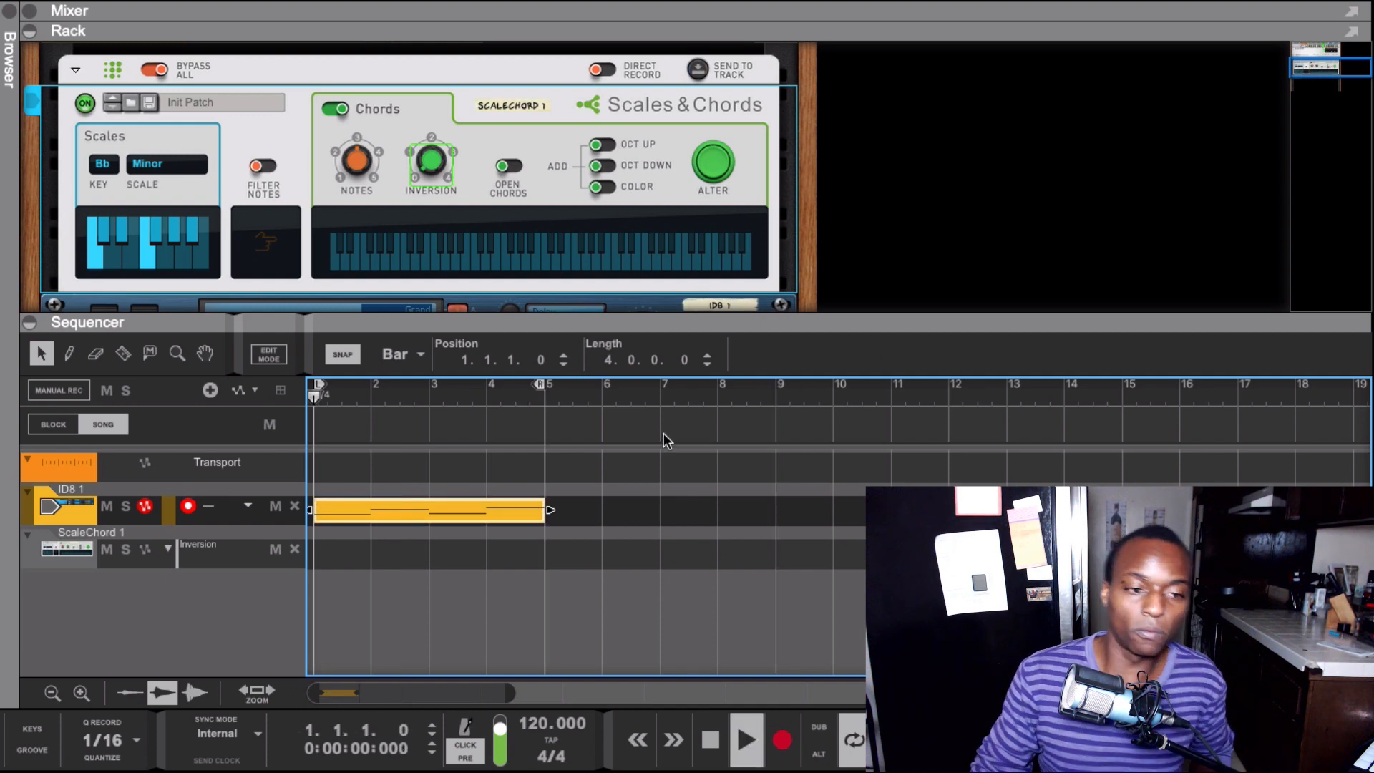
key("space")
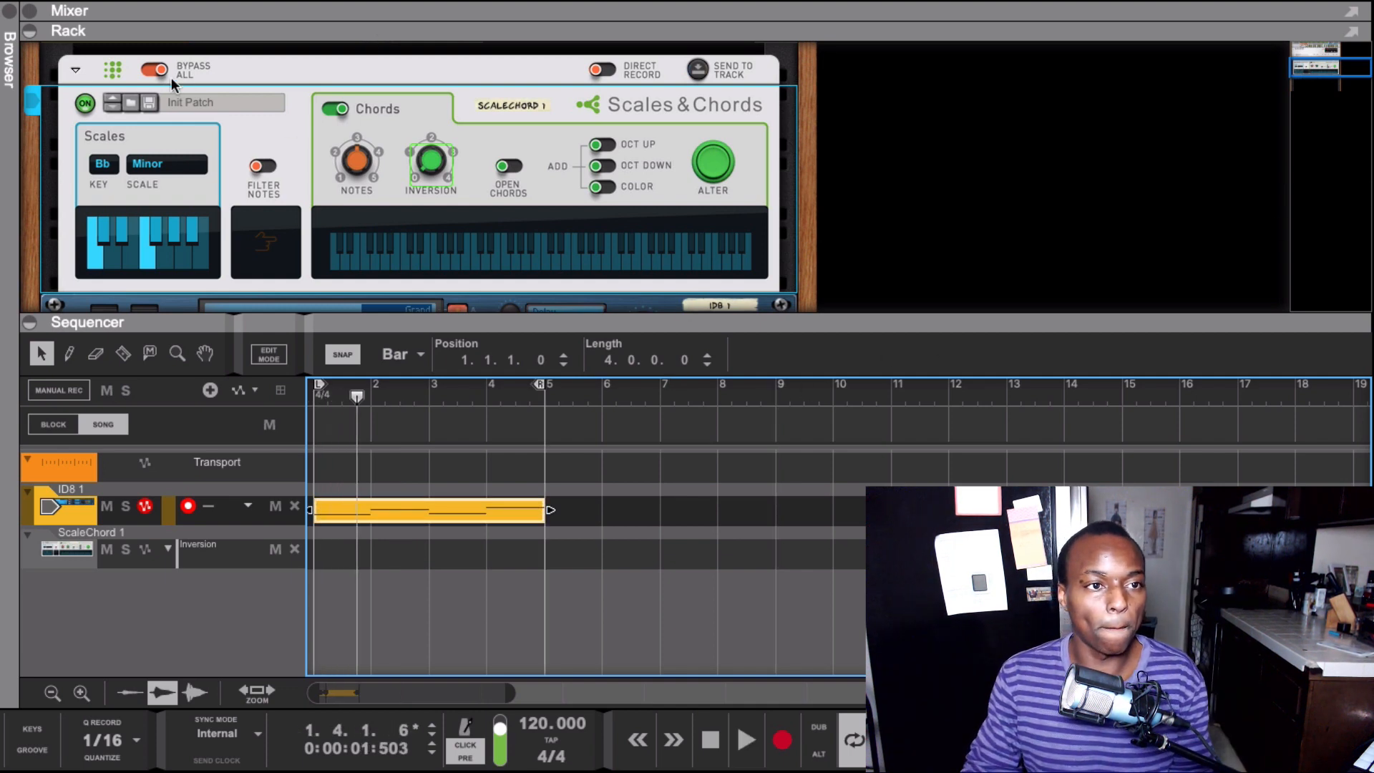
Turn off Bypass All for the players, audition the four-bar progression, and return the playhead to bar 1
left_click(152, 68)
key("space")
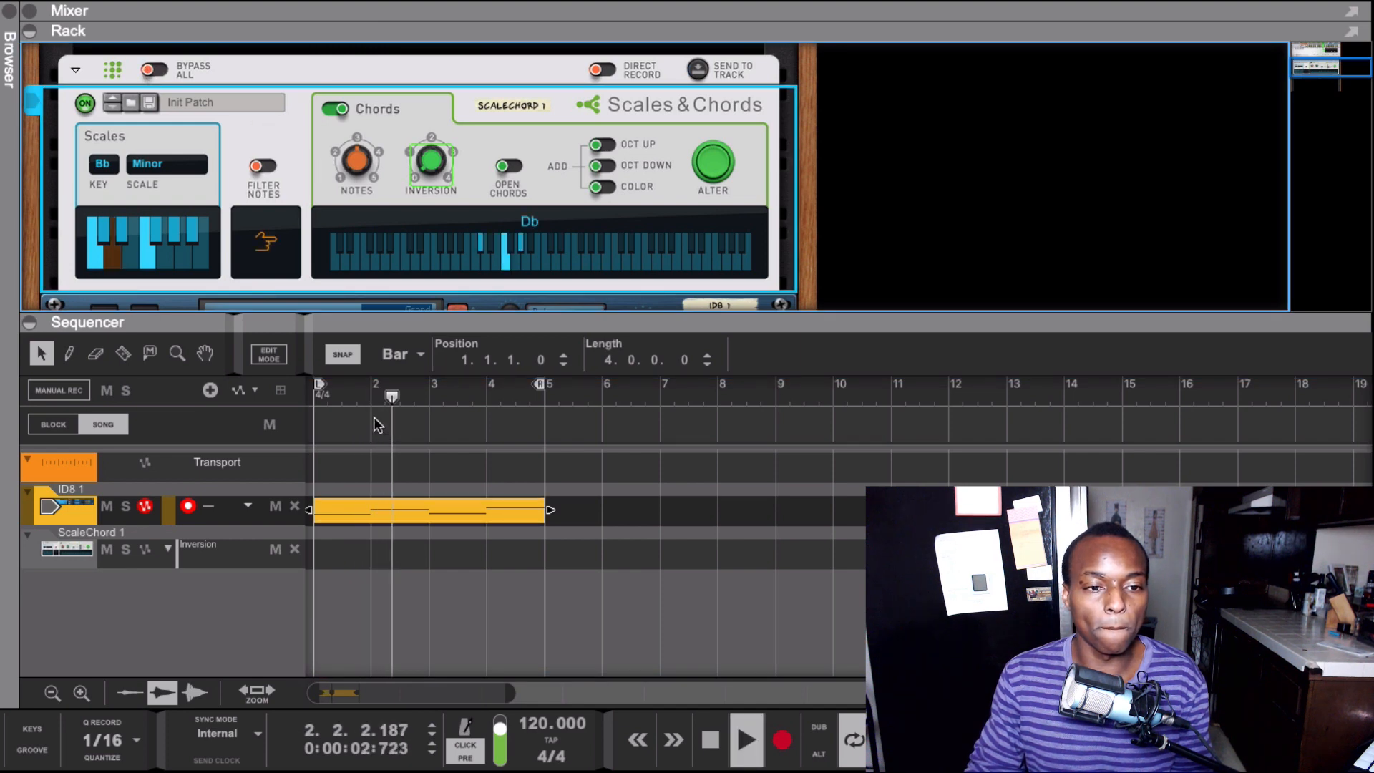
key("space")
left_click(302, 393)
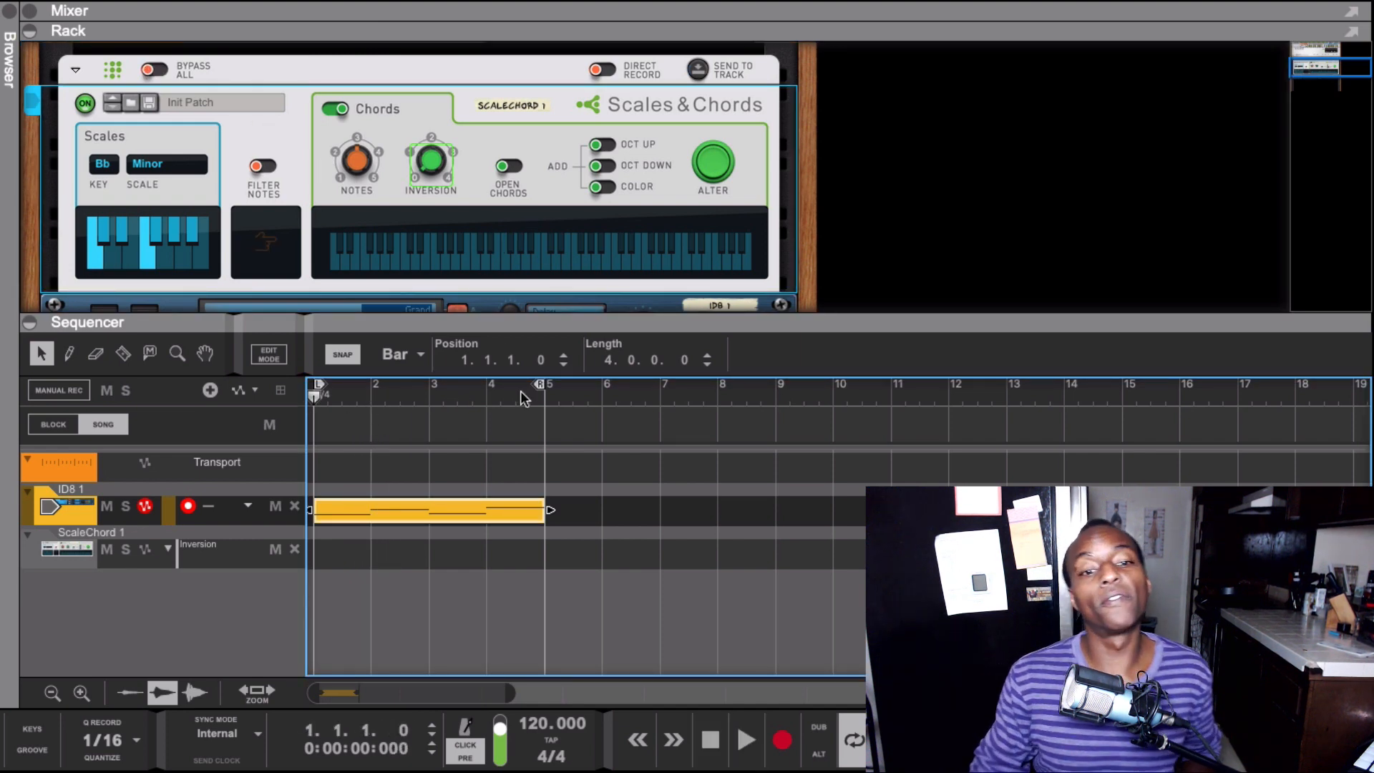
key("space")
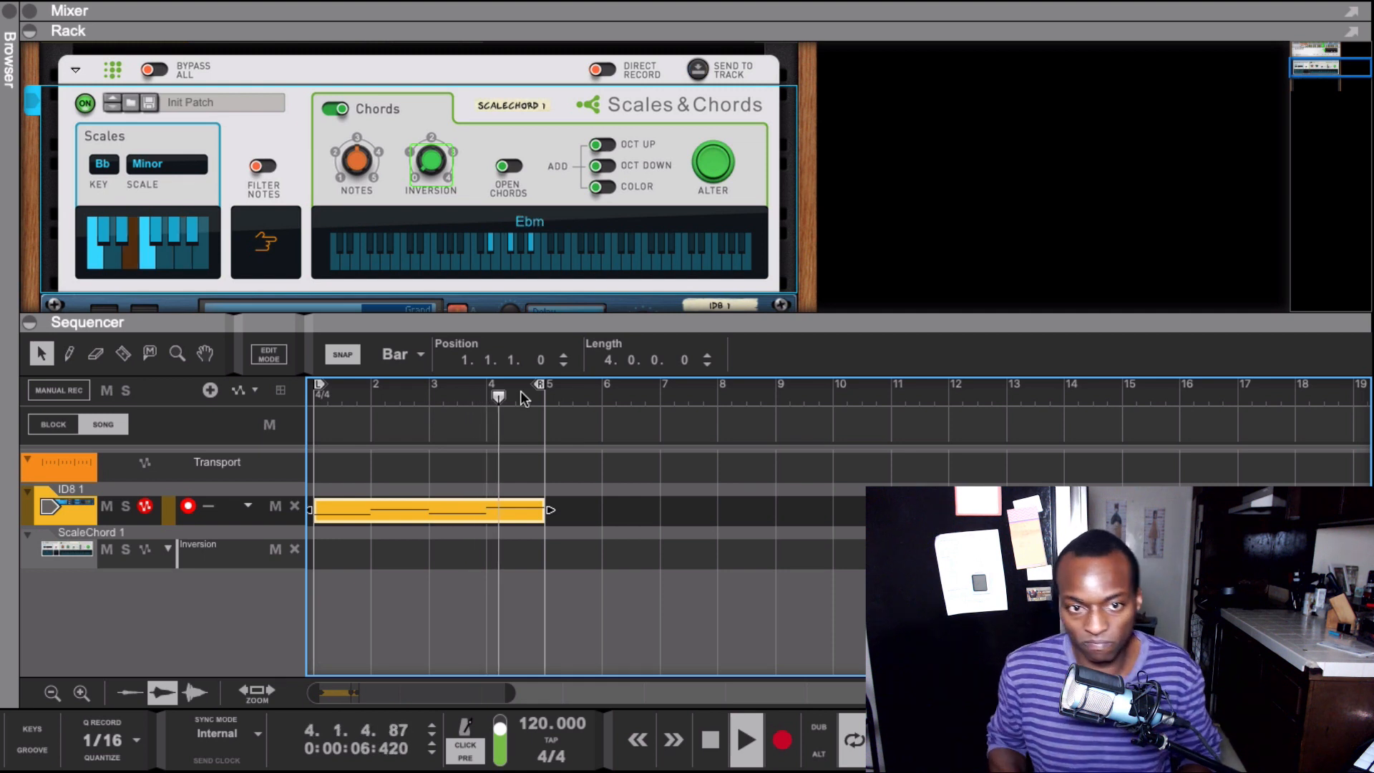
key("space")
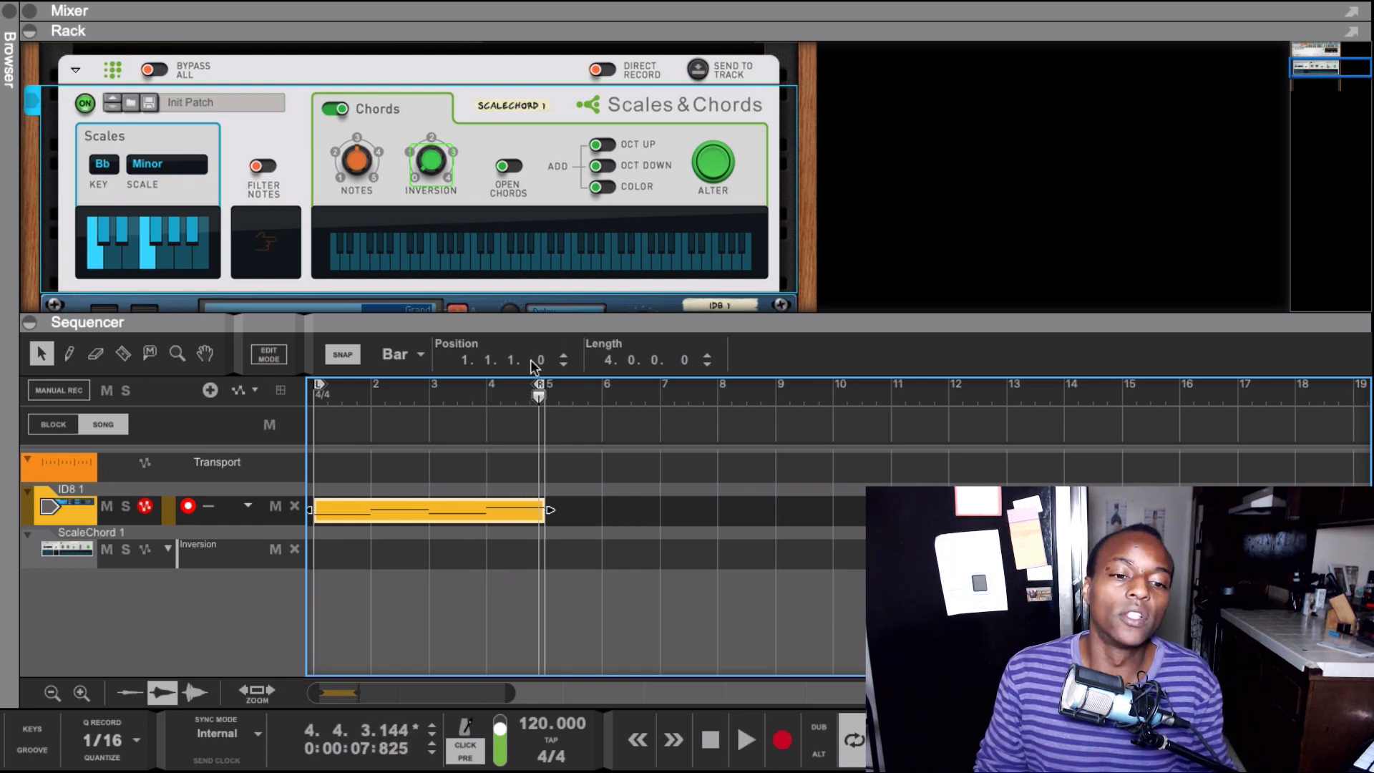
left_click_drag(539, 403, 286, 424)
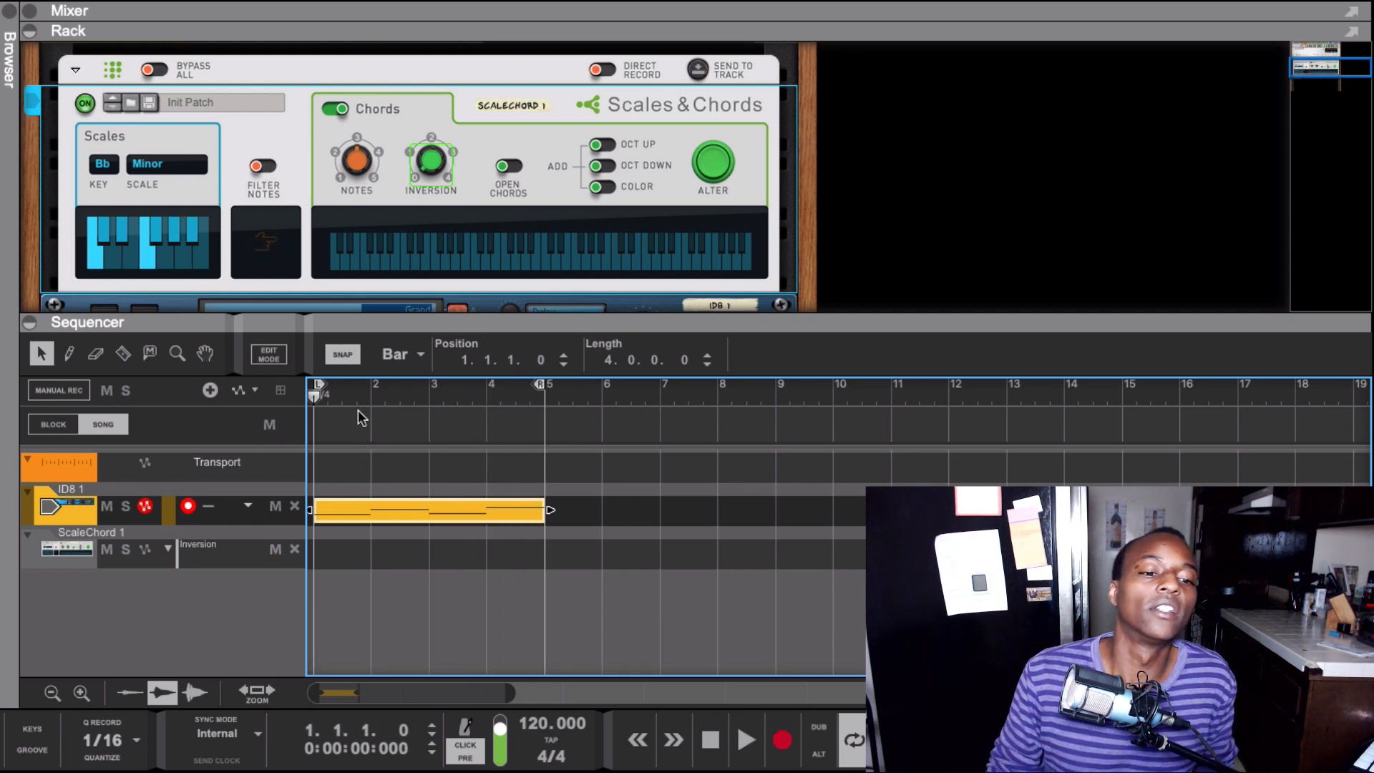
Clear the automation from the Inversion knob of Scales & Chords
right_click(436, 217)
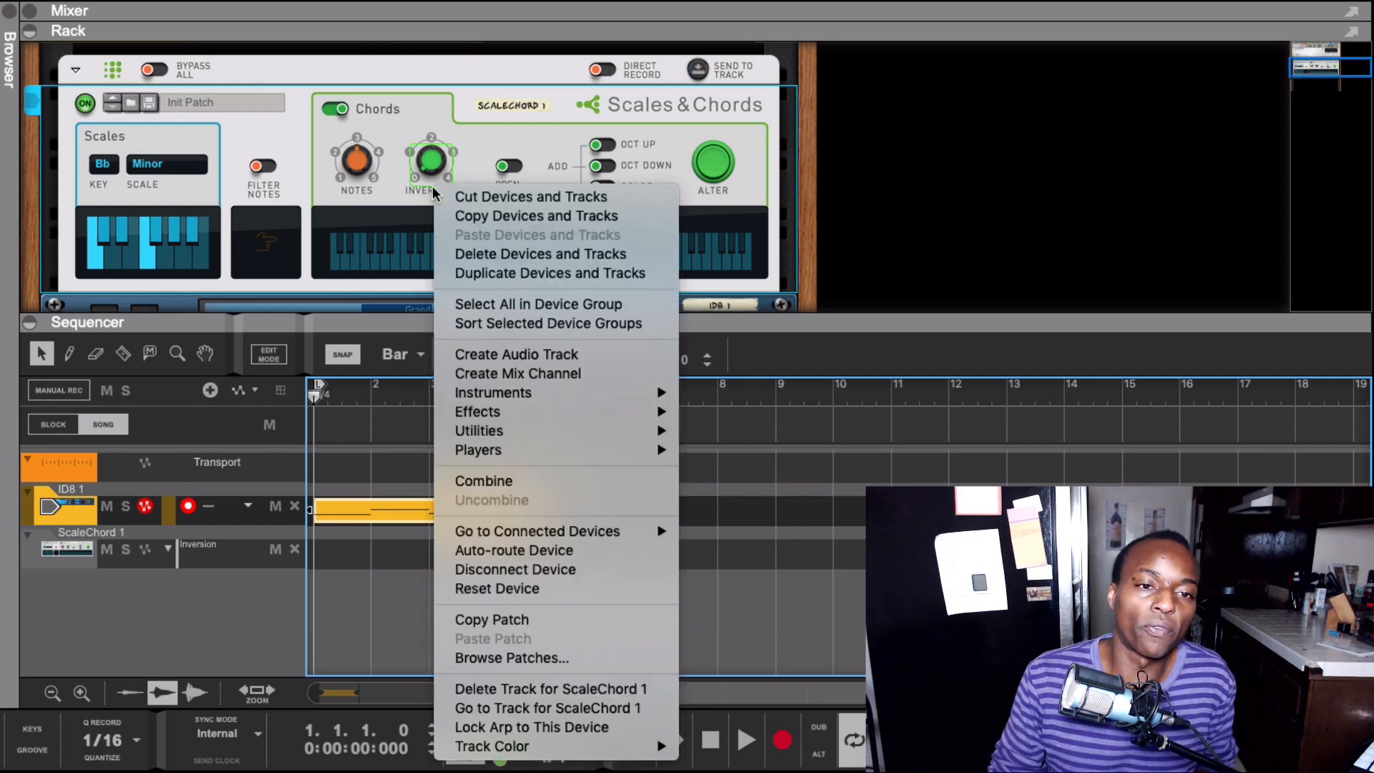
right_click(443, 161)
left_click(466, 192)
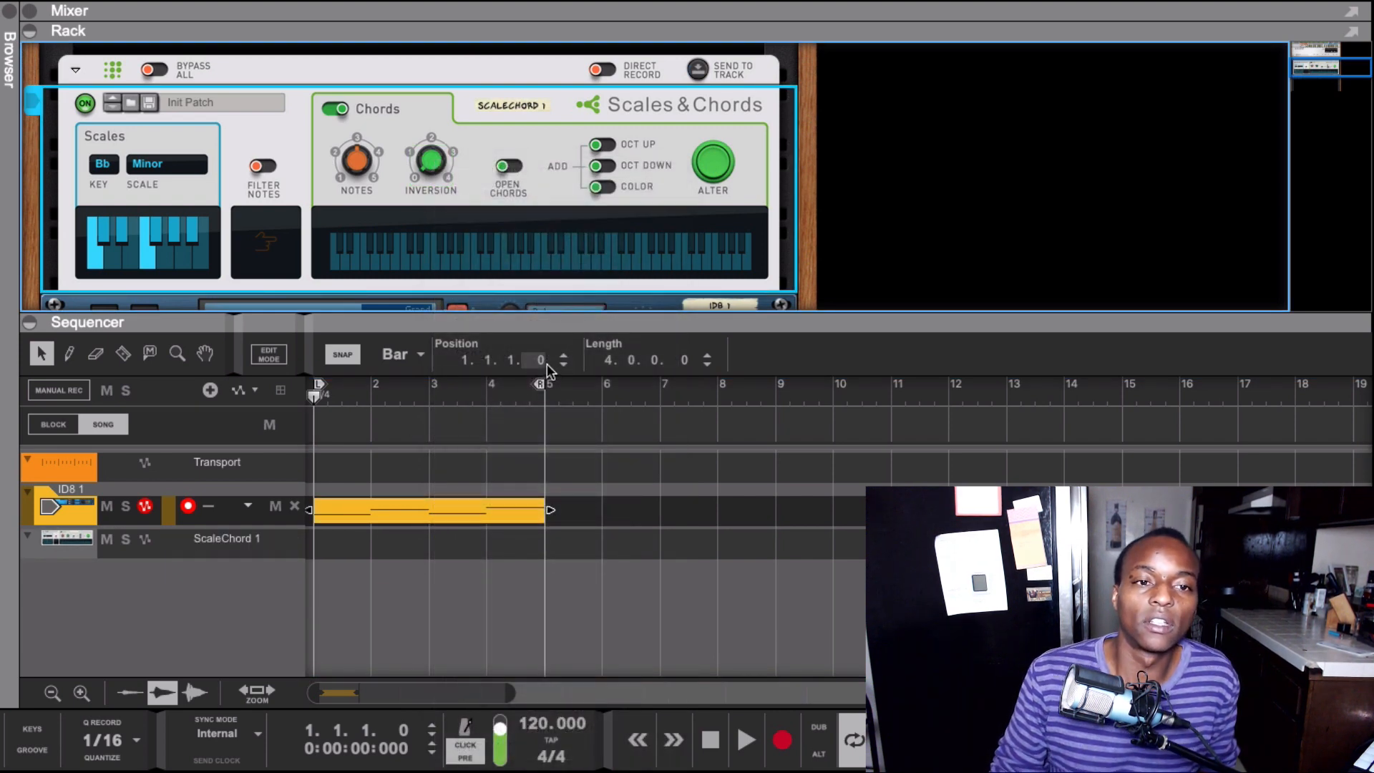
Delete the ScaleChord 1 sequencer track while keeping its device in the rack
left_click(80, 545)
right_click(79, 545)
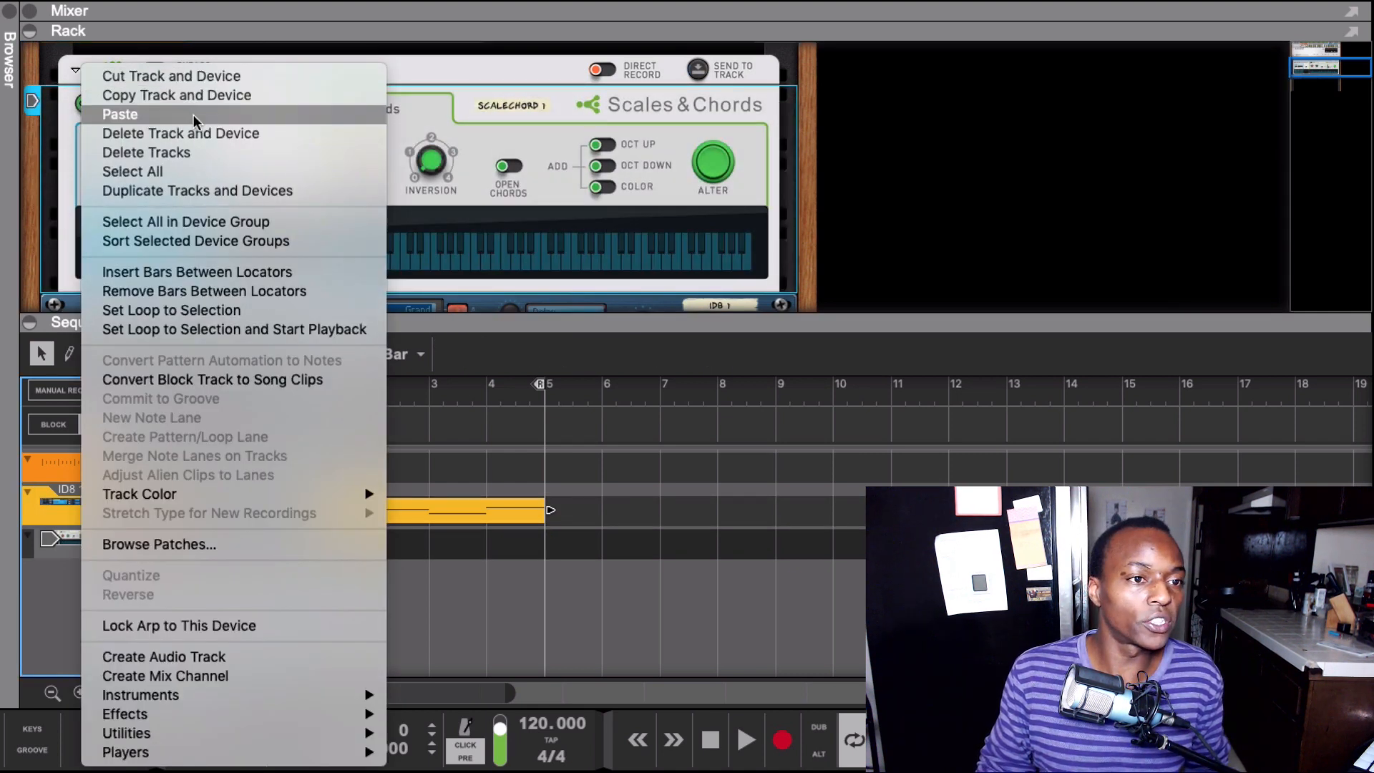
left_click(194, 151)
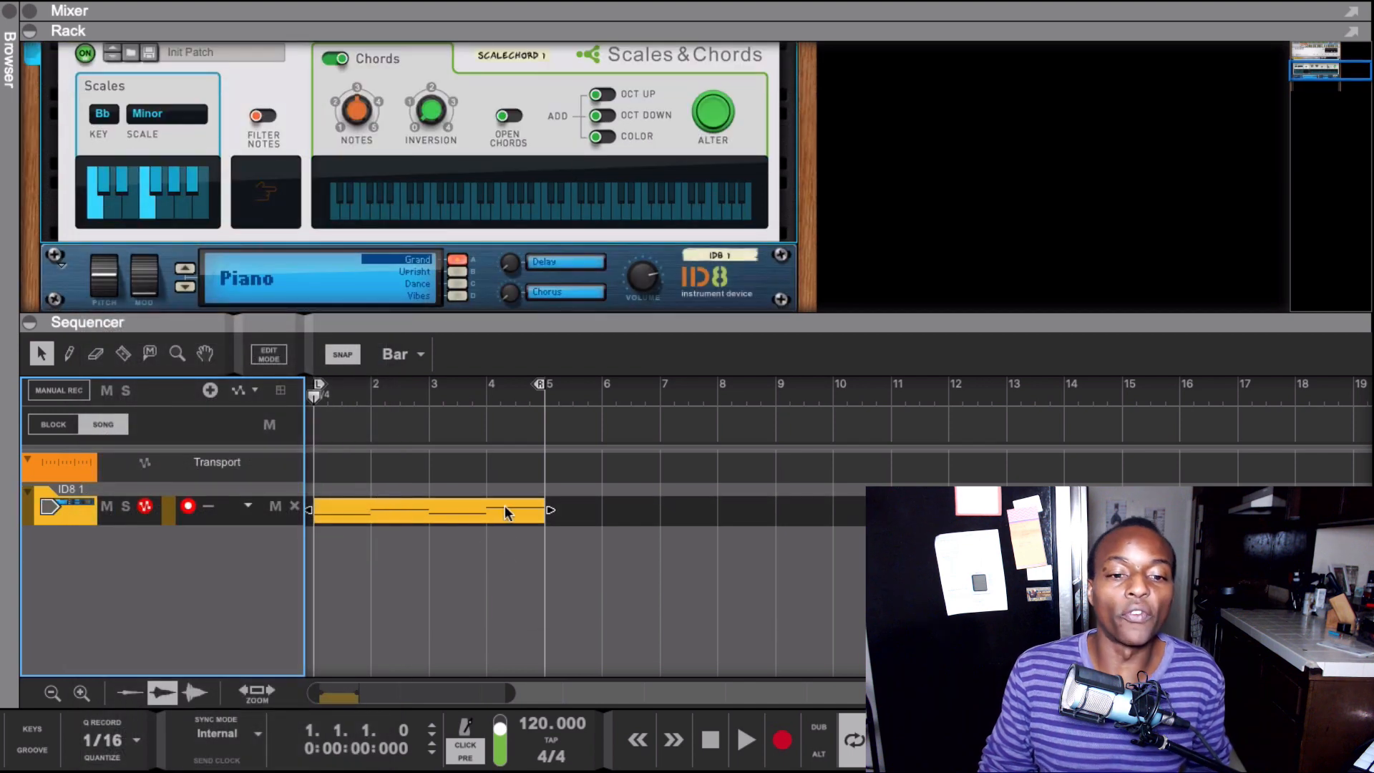
Send the four-bar clip's generated chords to the ID8 1 track and delete the note lane holding the muted original
left_click(494, 517)
scroll(579, 113, "up", 4)
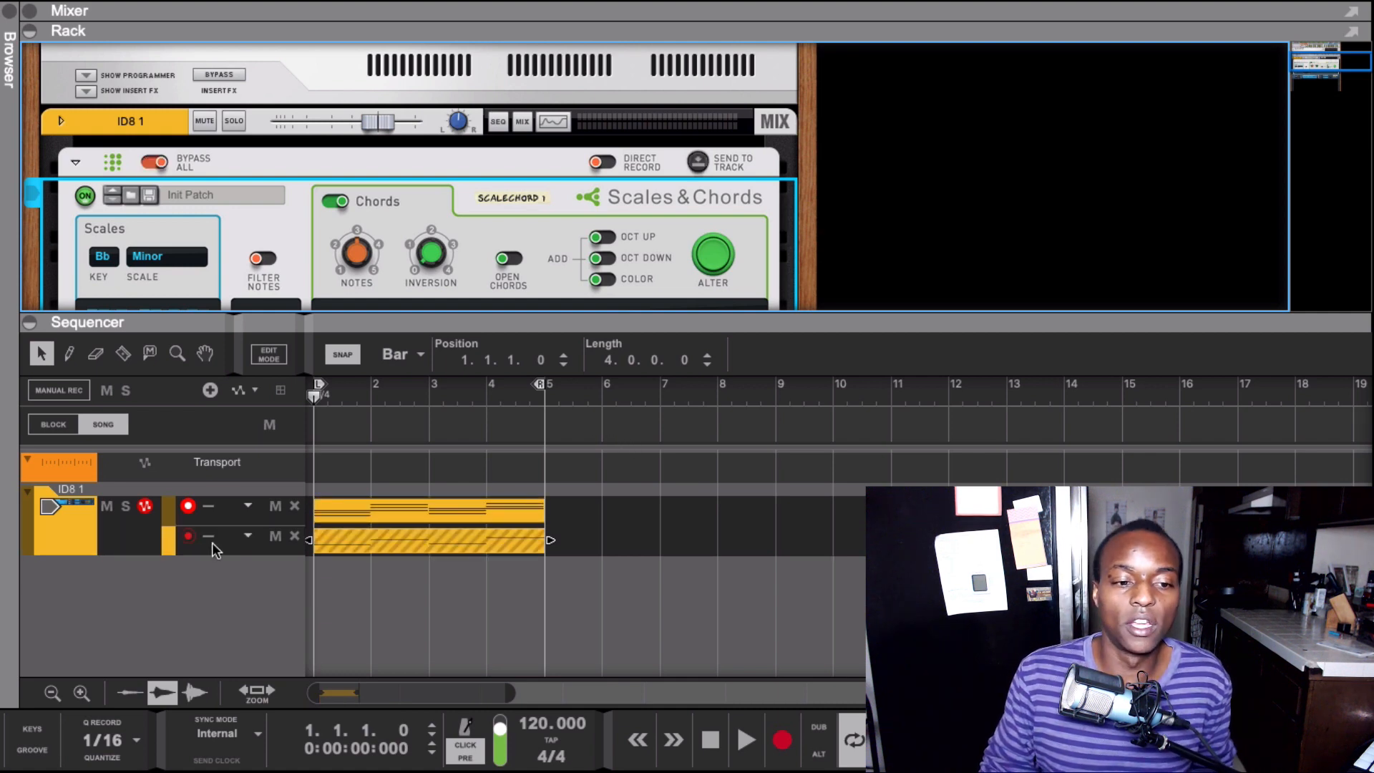
left_click(293, 538)
left_click(862, 300)
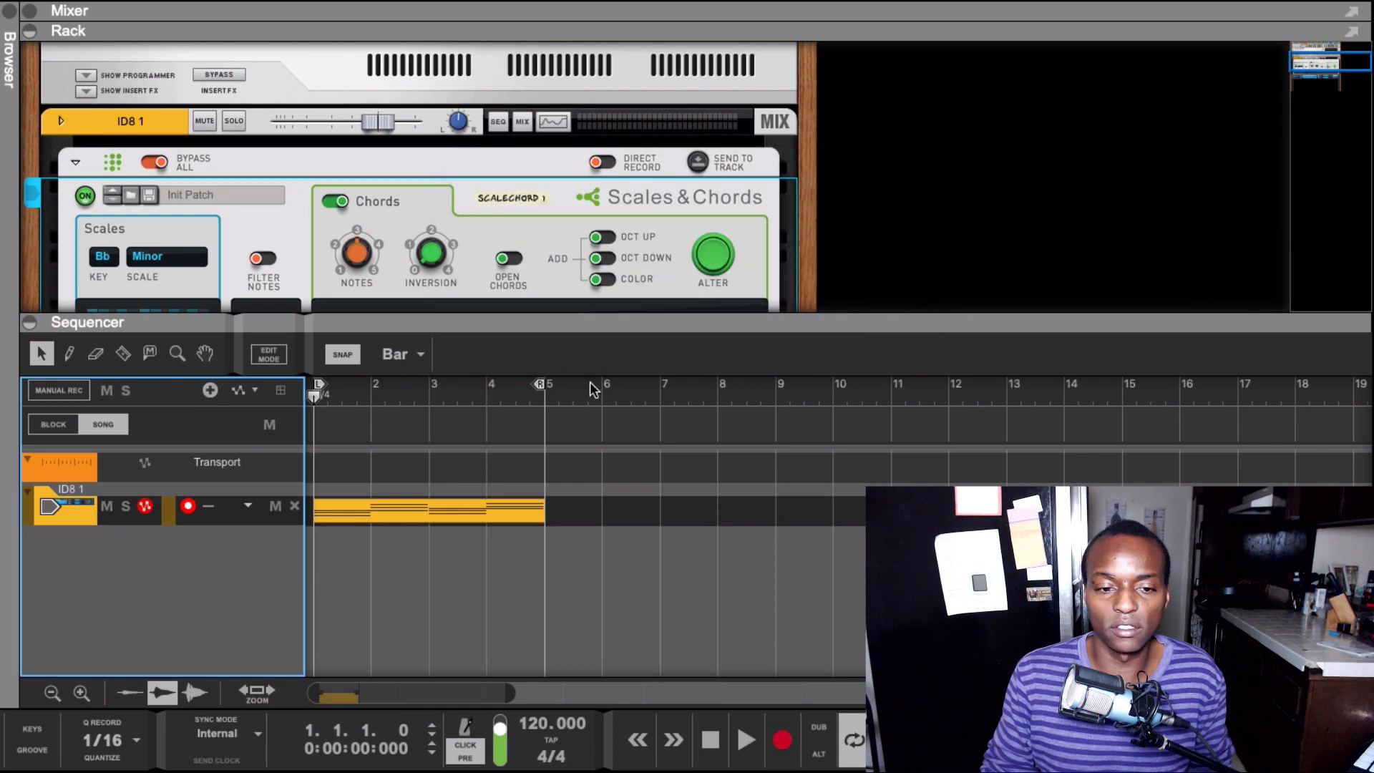
Open the printed chord clip on the ID8 1 track for note editing and expand the sequencer to full height
left_click(360, 501)
left_click_drag(385, 517, 392, 501)
double_click(397, 510)
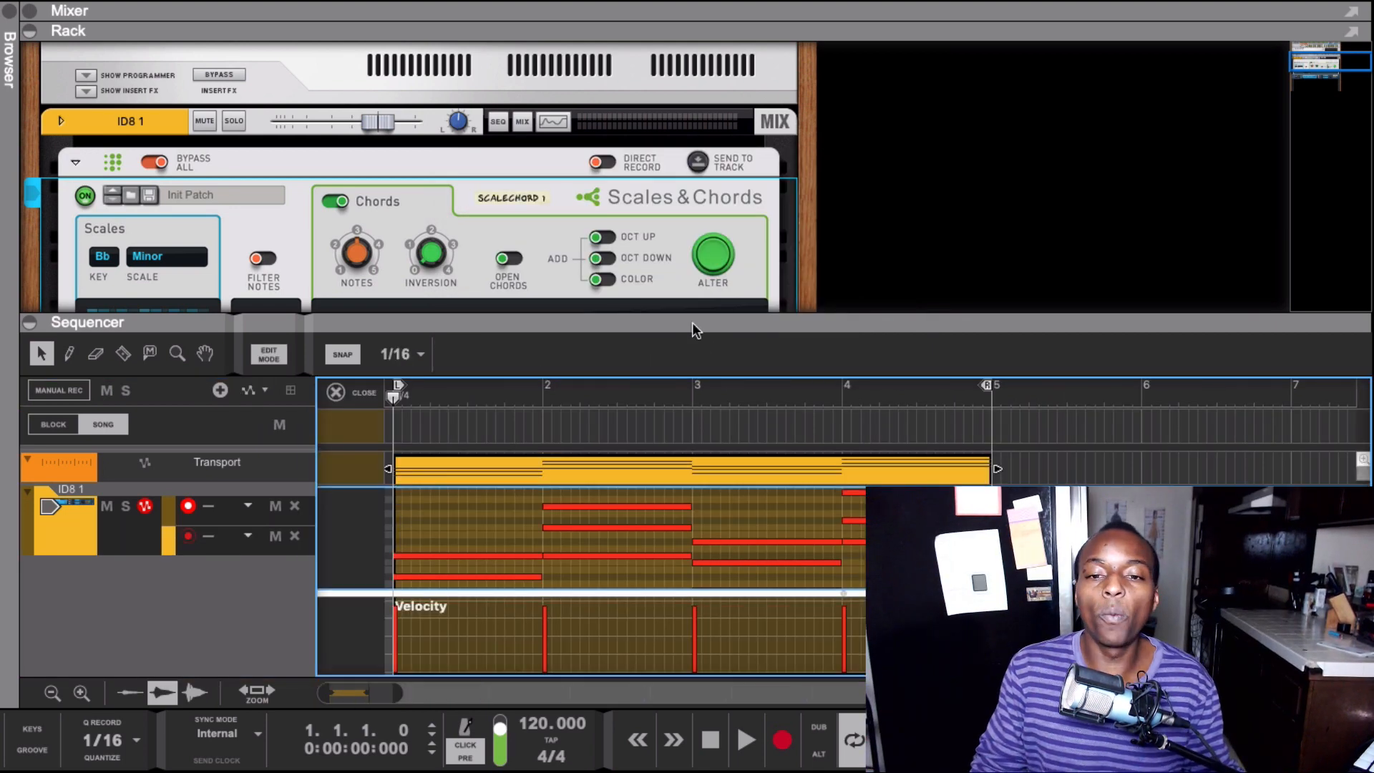
left_click_drag(684, 322, 674, 2)
scroll(774, 406, "up", 1)
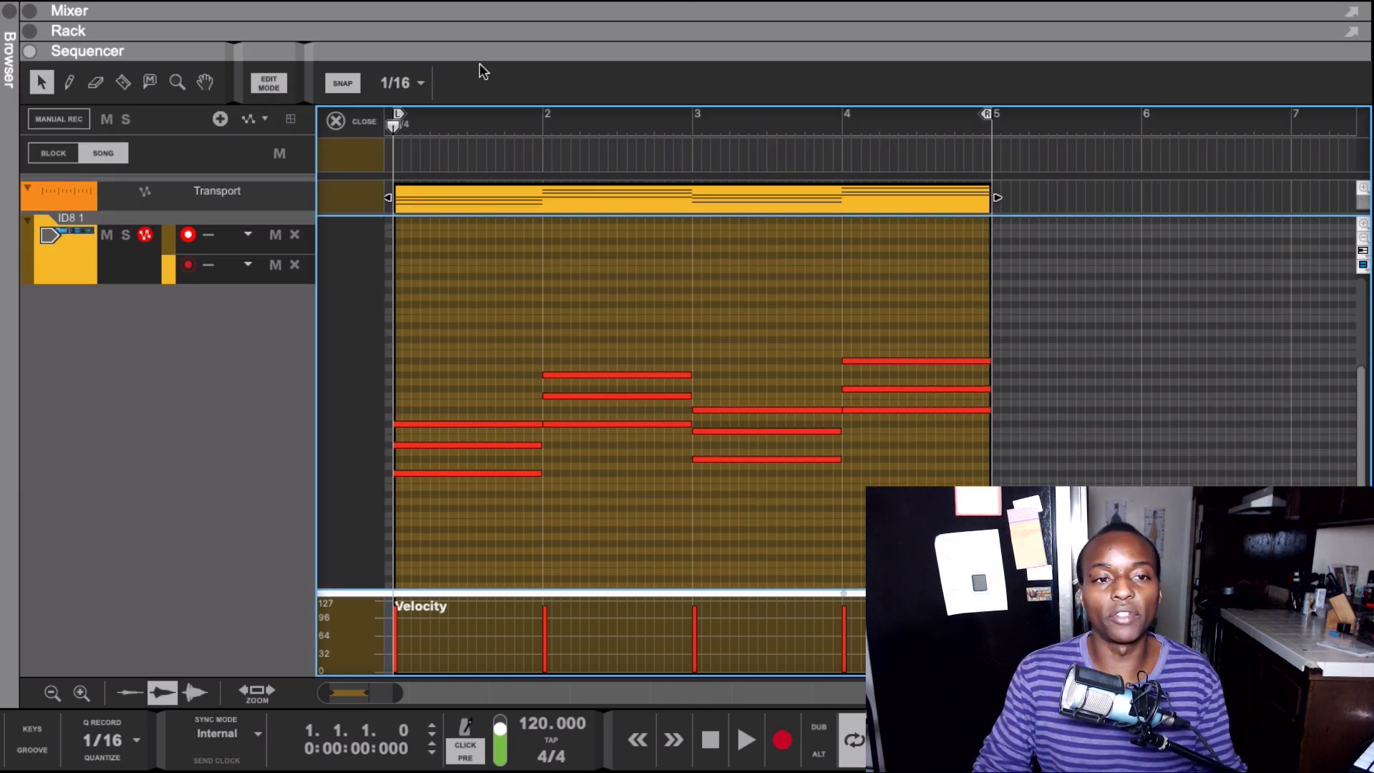
Select the top note of the bar 2 chord and open the Tool Window beside the notes with its Quantize section collapsed
left_click(625, 374)
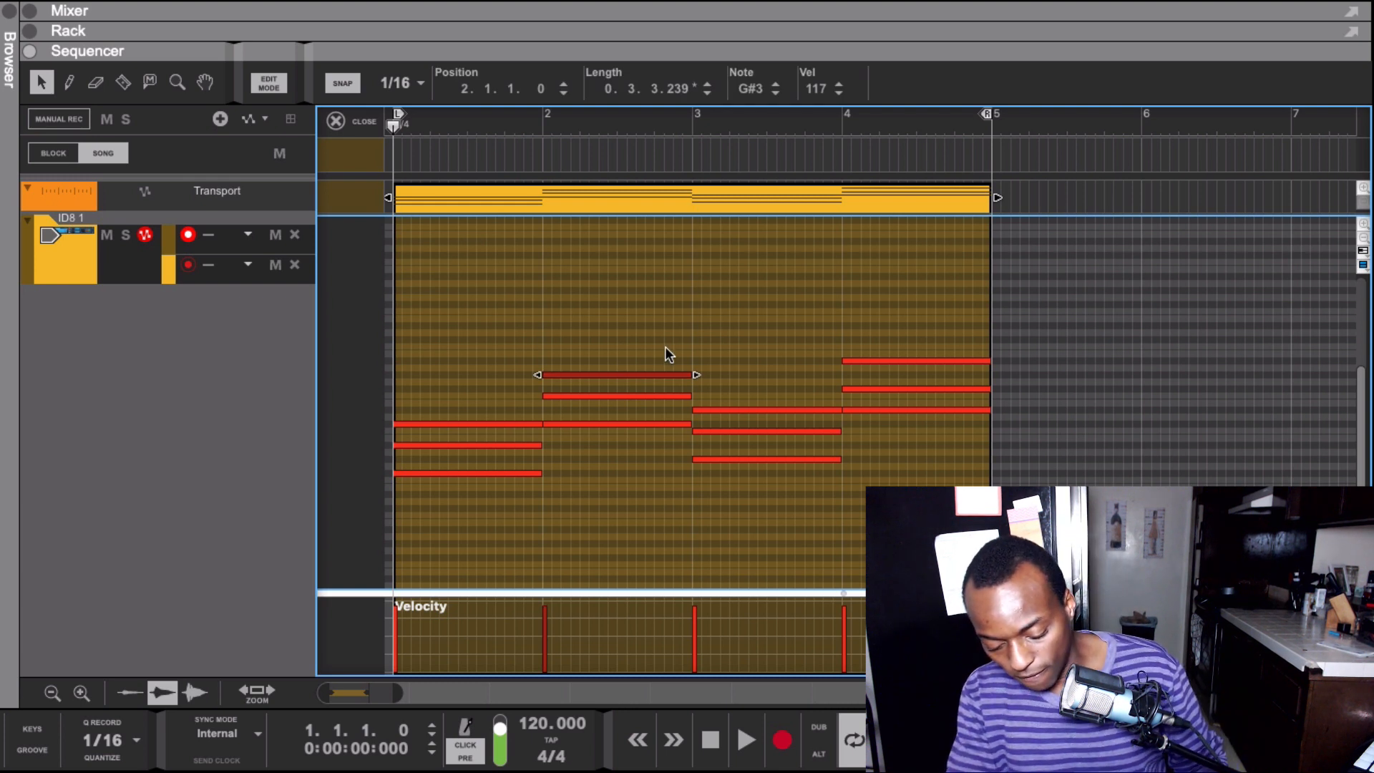
key("F8")
left_click_drag(1075, 96, 1196, 82)
left_click(615, 357)
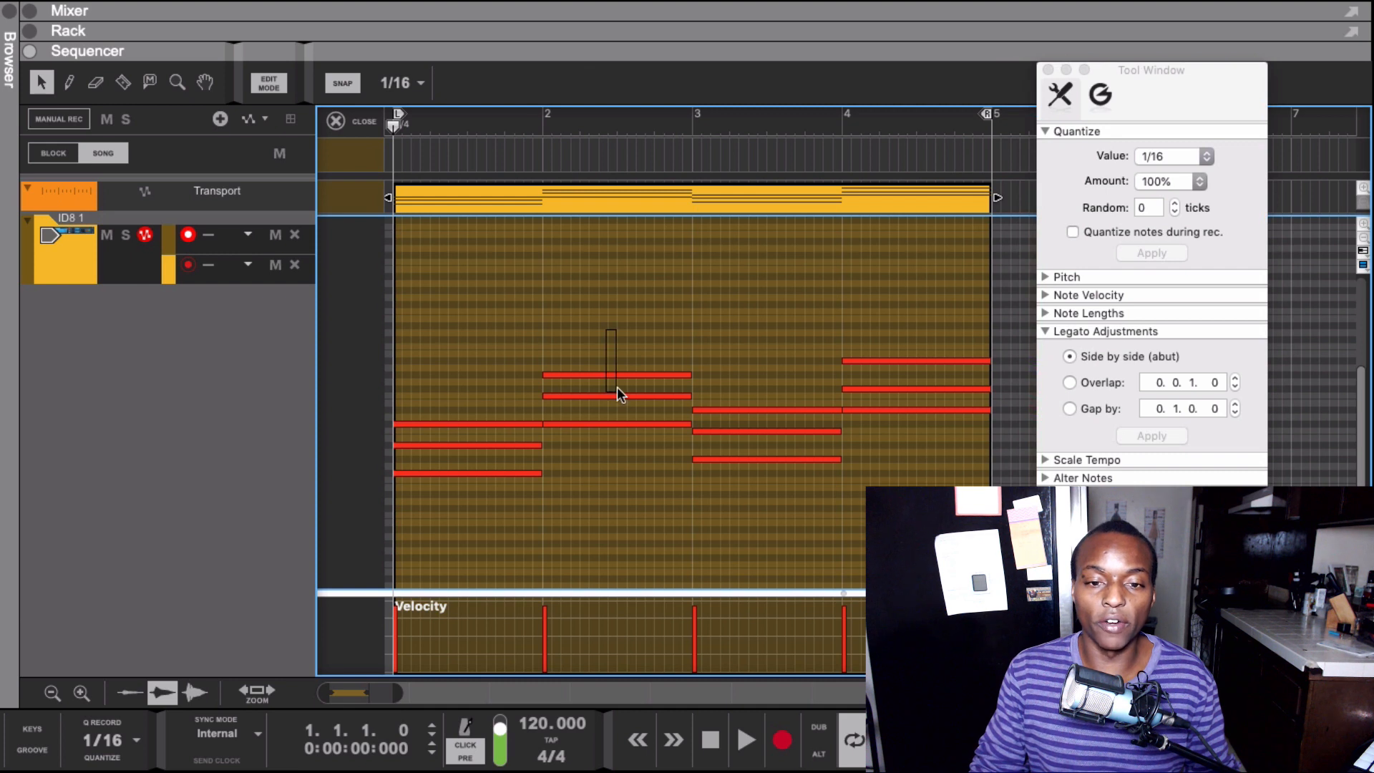
left_click_drag(617, 387, 616, 392)
left_click(1064, 133)
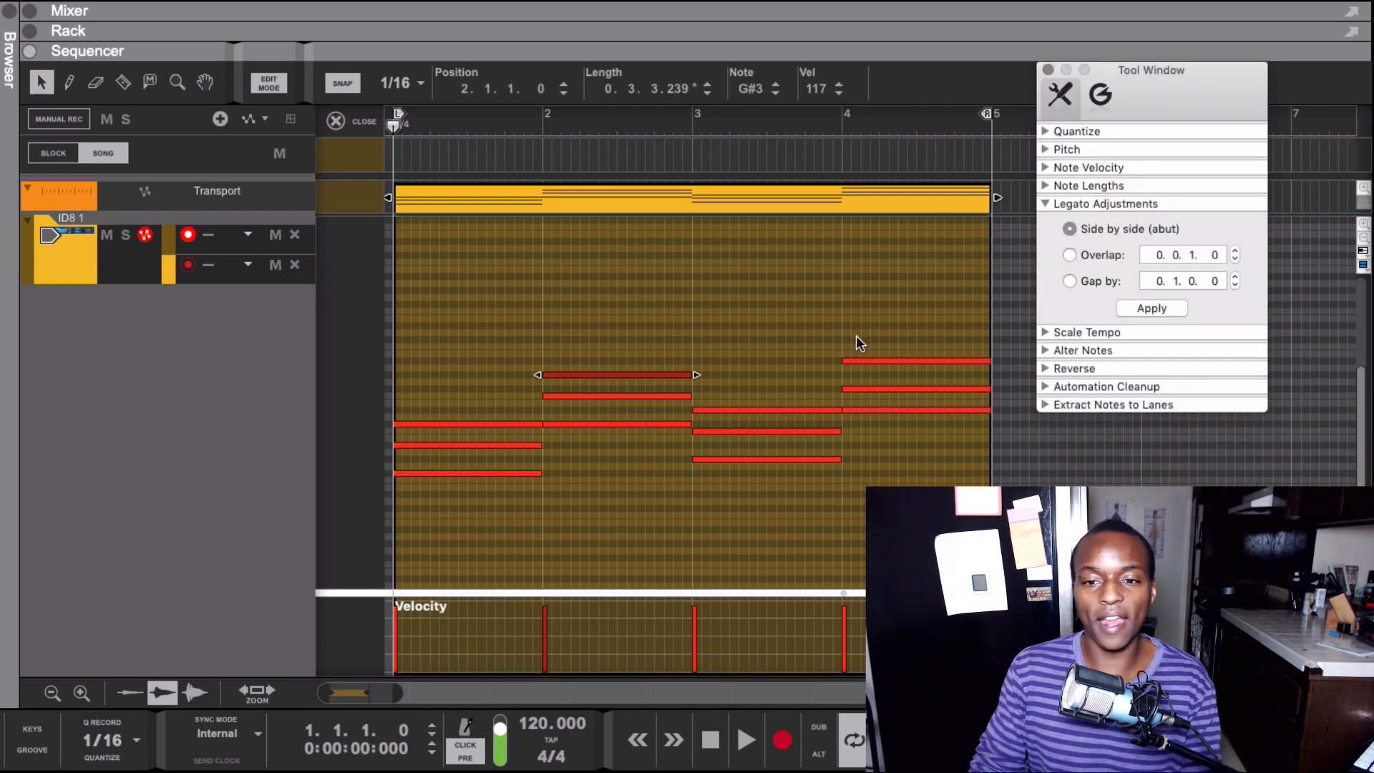
Transpose the selected top note of the bar 2 chord by -12 semitones
left_click(1046, 149)
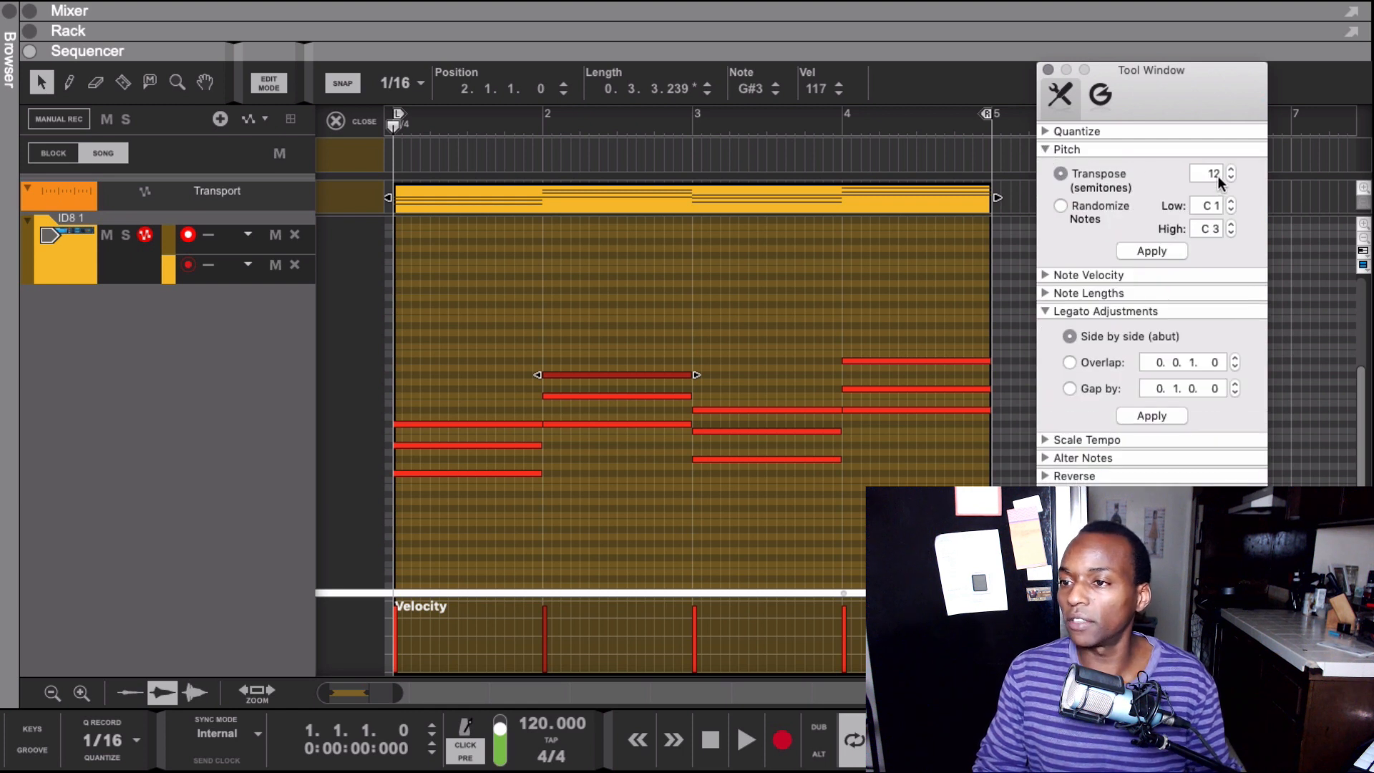
key("Down")
key("Down")
key("Down")
key("Down")
key("Down")
key("Down")
key("Down")
key("Down")
key("Down")
key("Down")
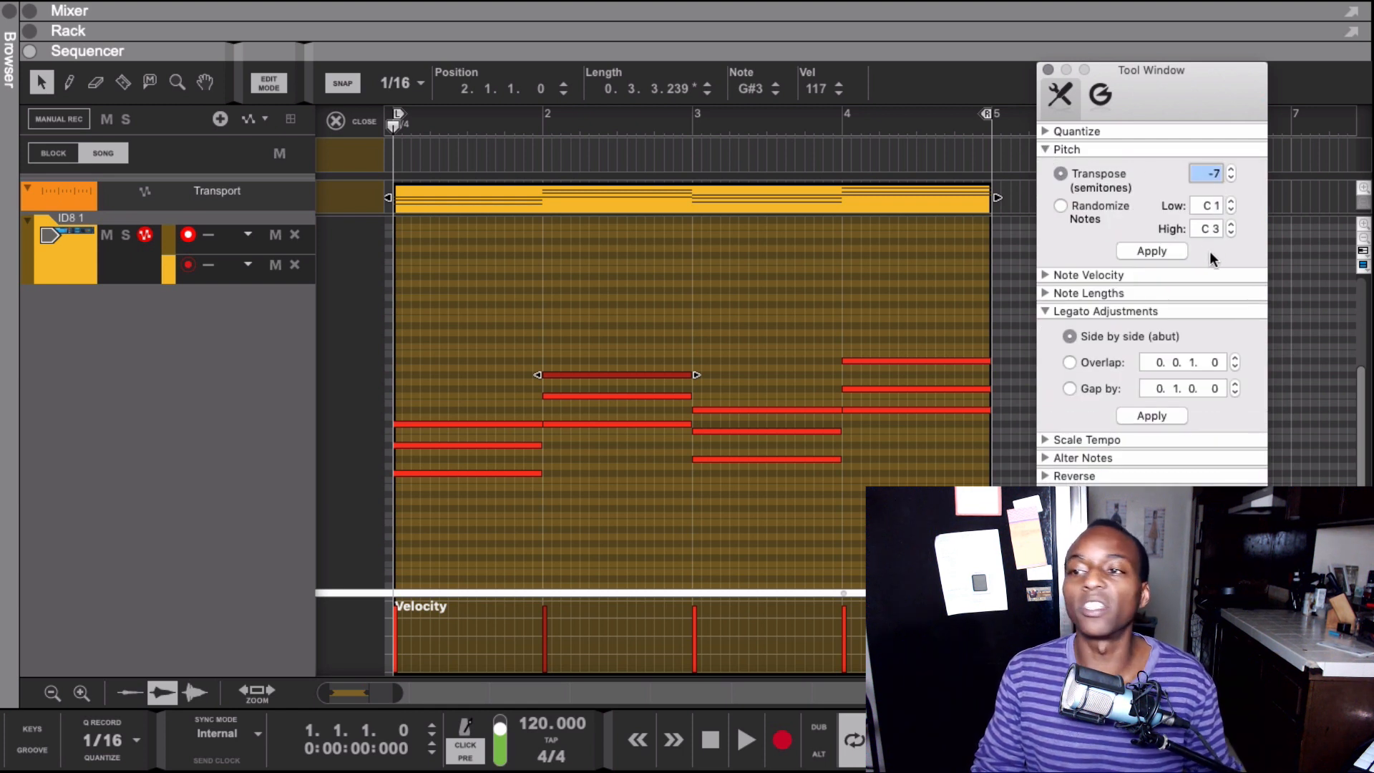
left_click(1144, 254)
Transpose the top note of the bar 4 chord by -12 semitones
left_click(943, 361)
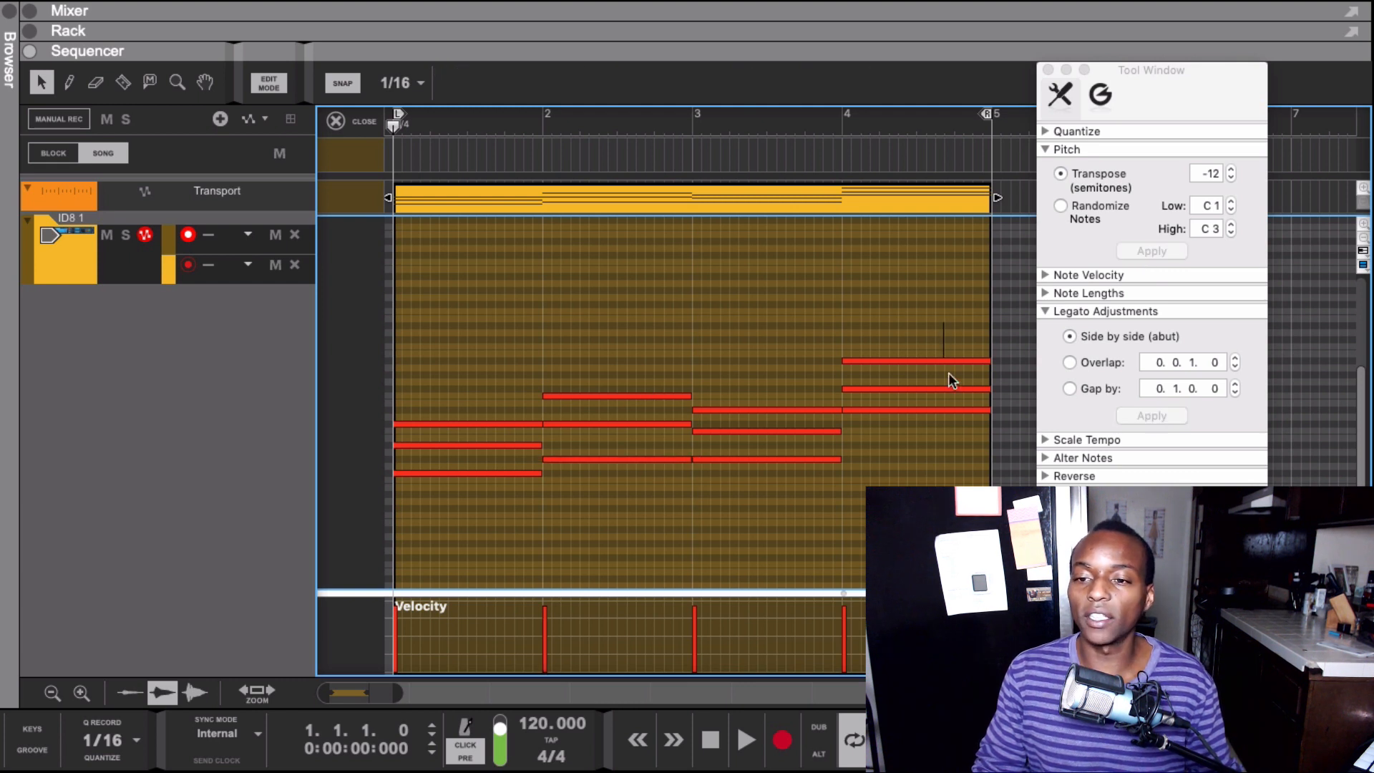
left_click(1144, 251)
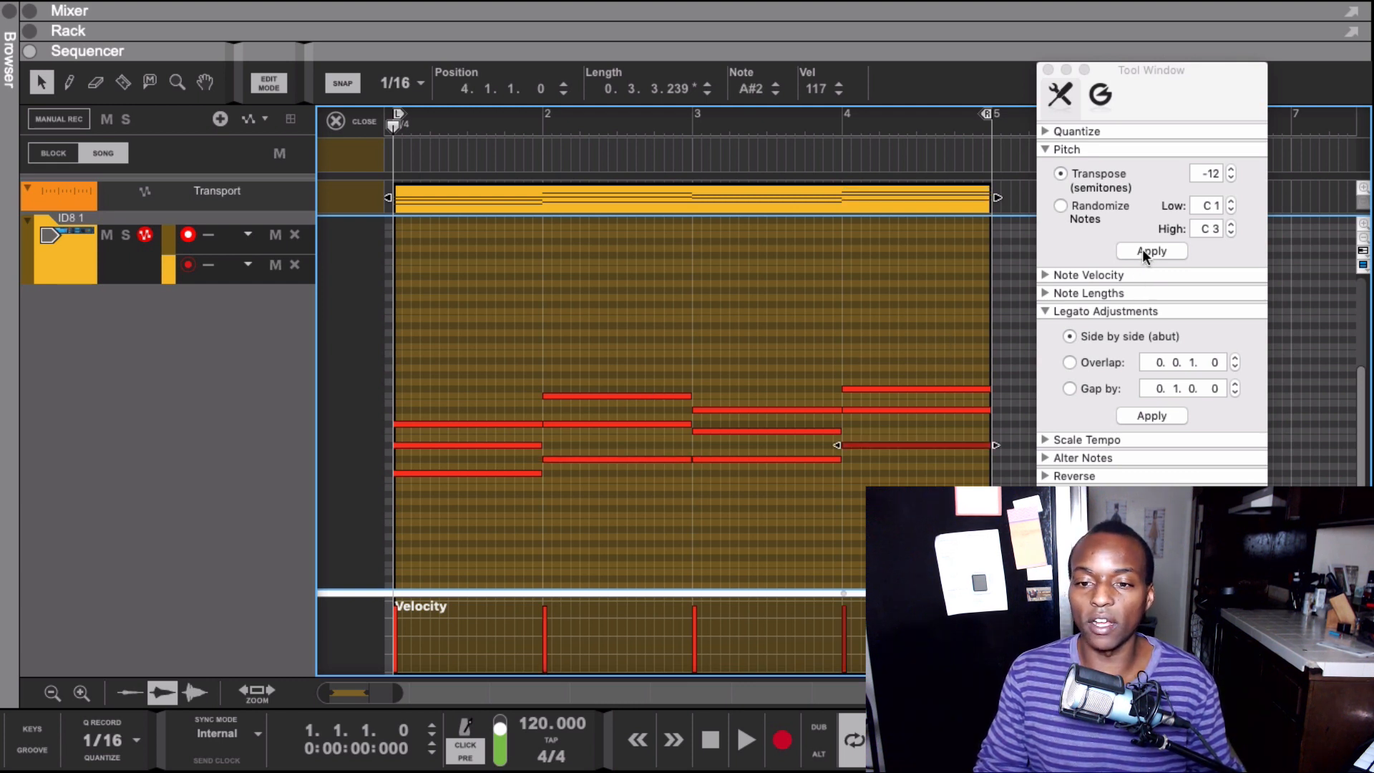
Try transposing the current top notes of the bar 4 and bar 2 chords by -12 semitones, and undo both changes
left_click(848, 389)
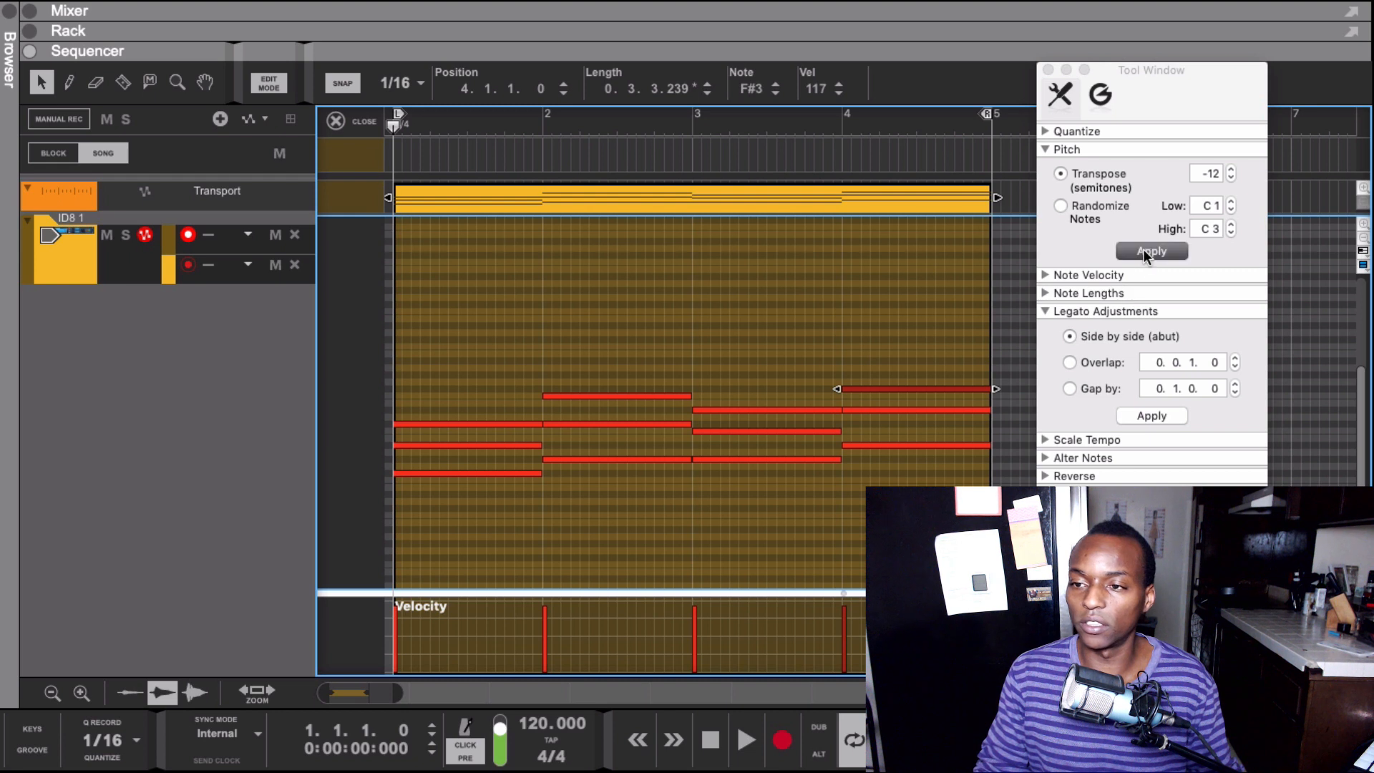
left_click(1144, 251)
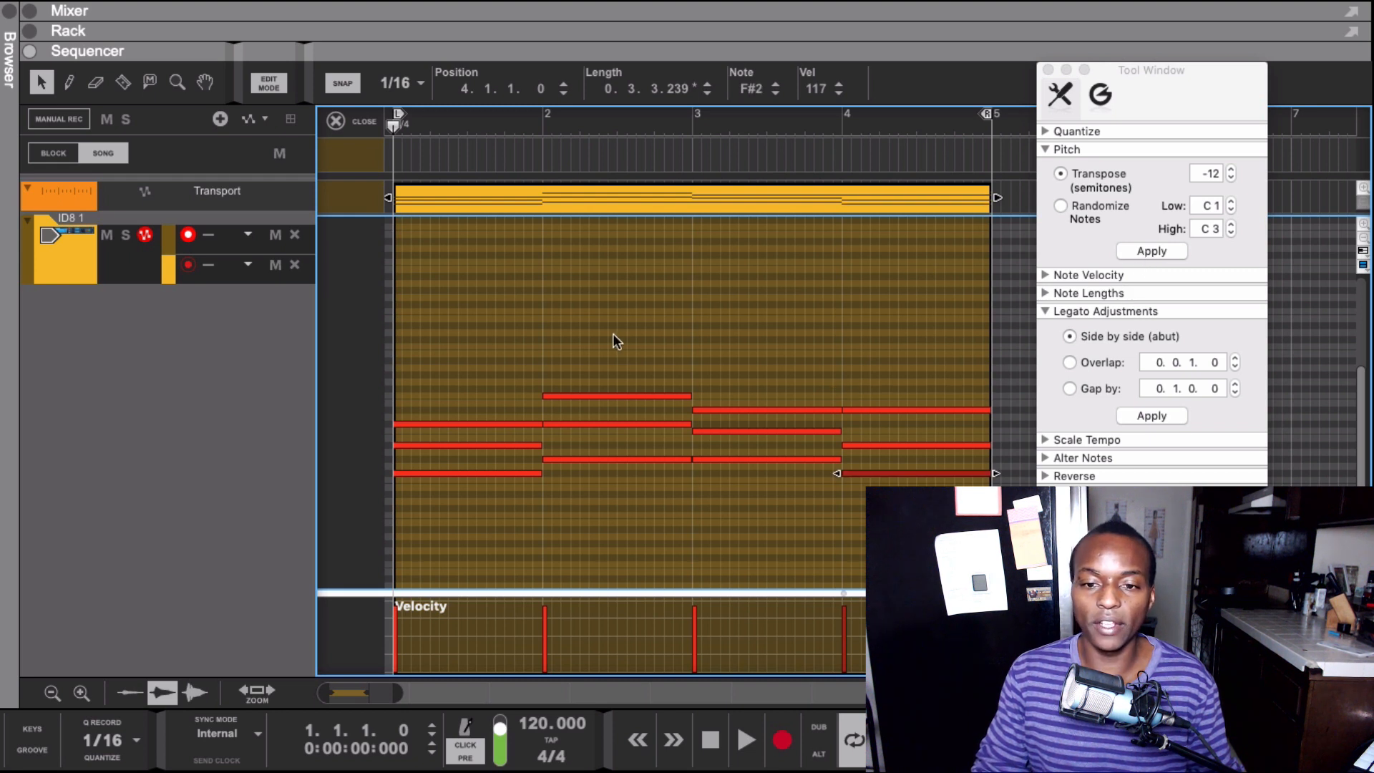
left_click(632, 395)
left_click(1178, 254)
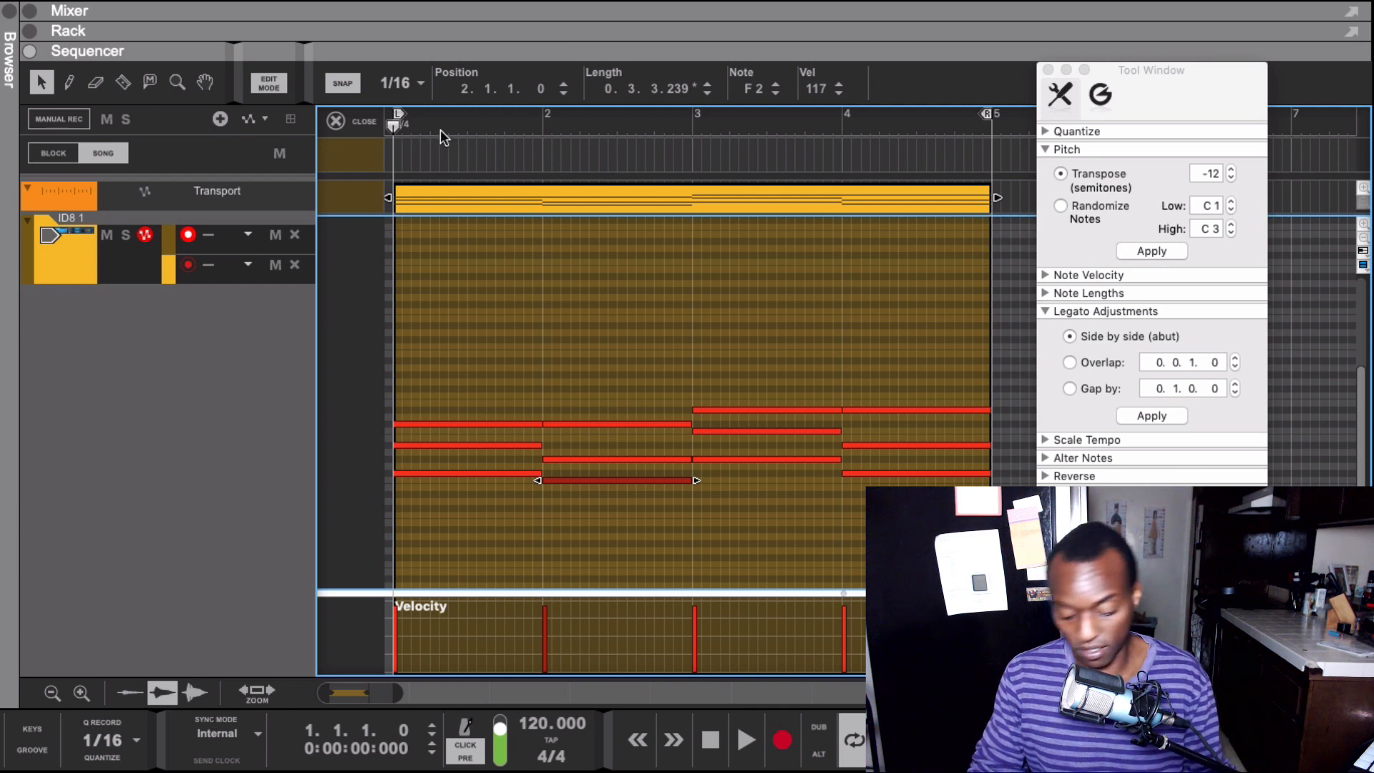
key("space")
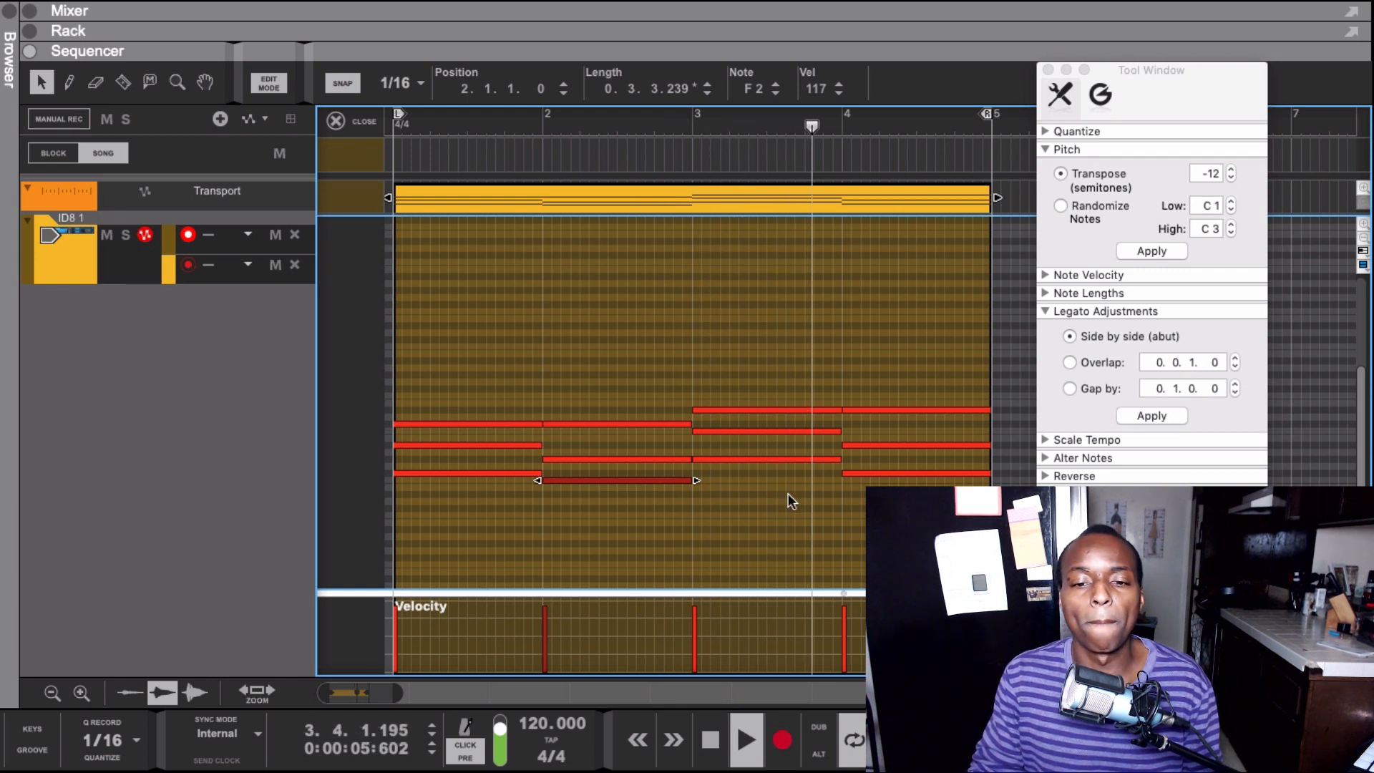
key("space")
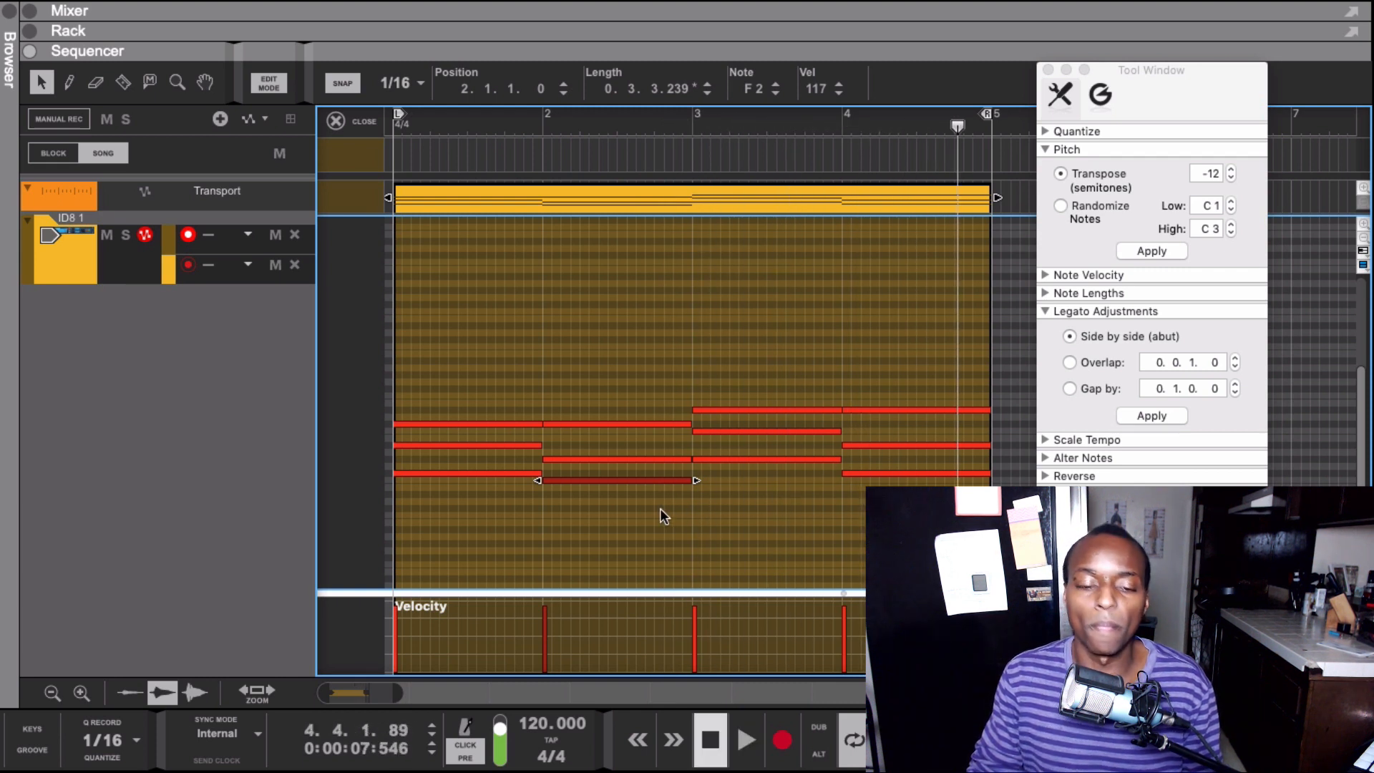
key("shift+Up")
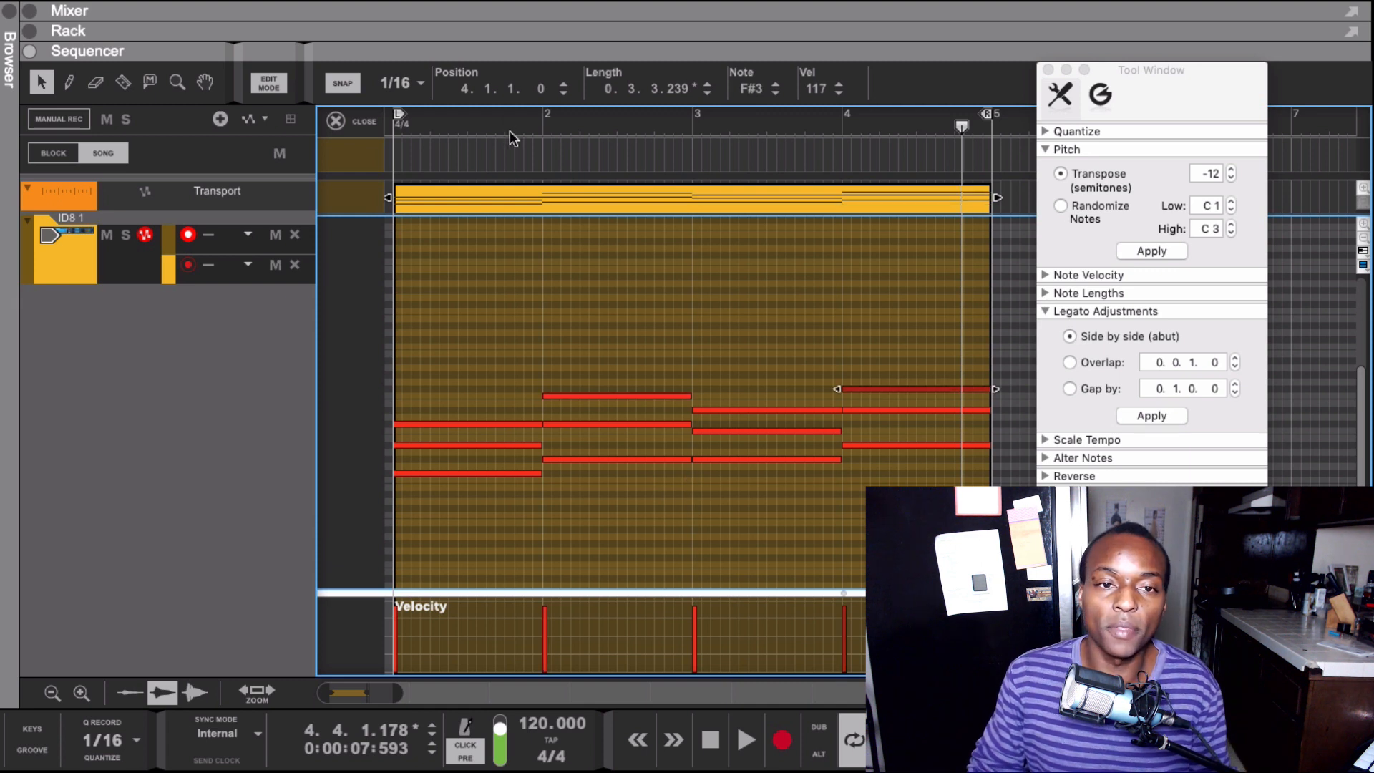
Play the chord progression from the start of bar 1 and close the Tool Window
left_click_drag(509, 130, 265, 117)
key("space")
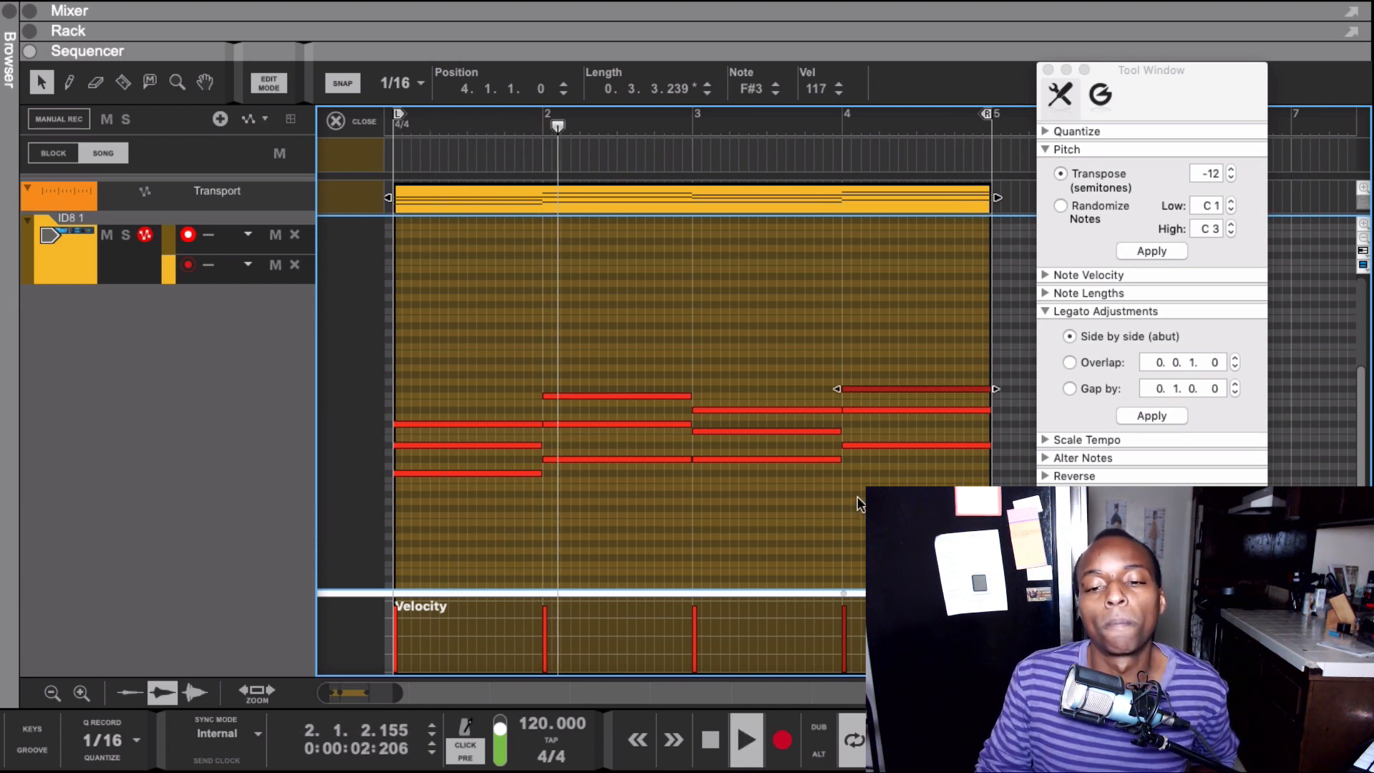
left_click(1048, 70)
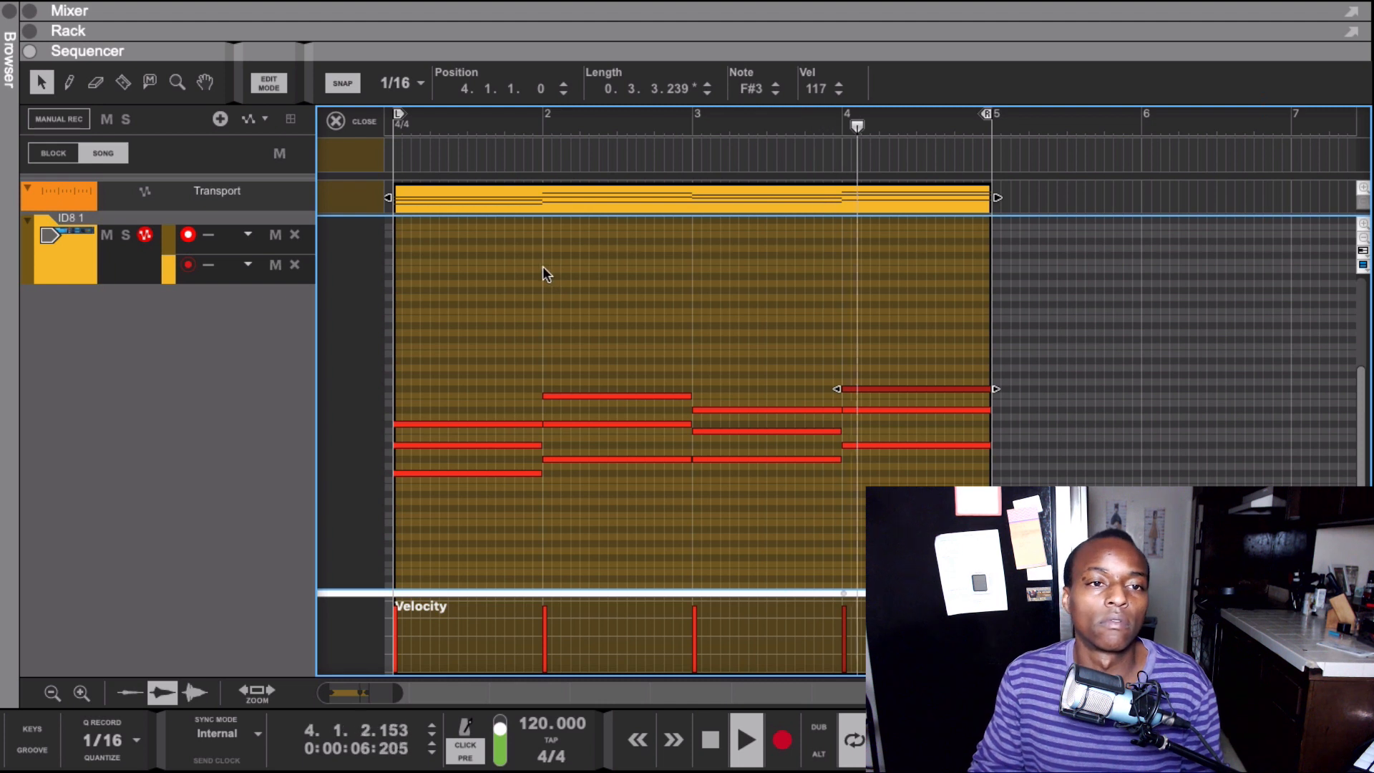
key("space")
Close and reopen the printed chord clip for note editing, and return the playhead to the start of the song
left_click(335, 121)
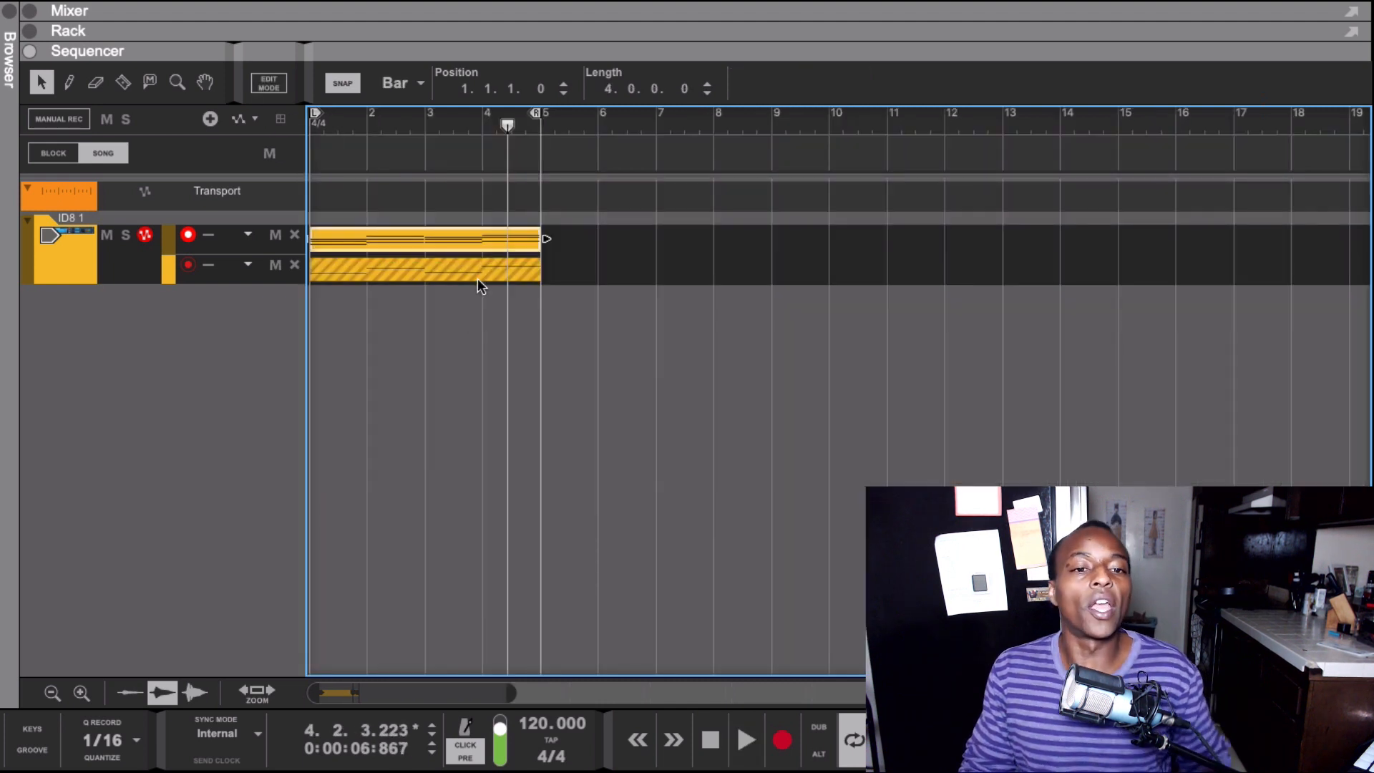
double_click(457, 236)
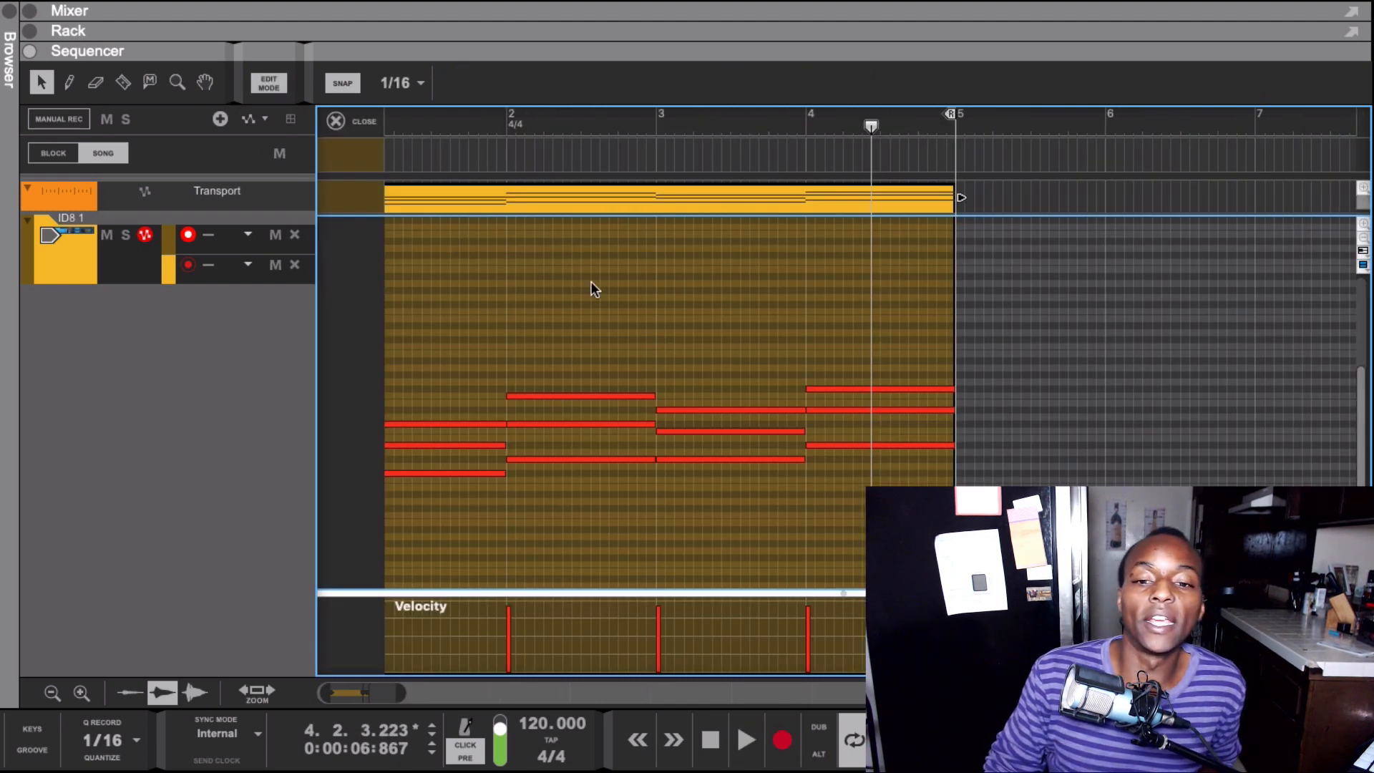
key("Home")
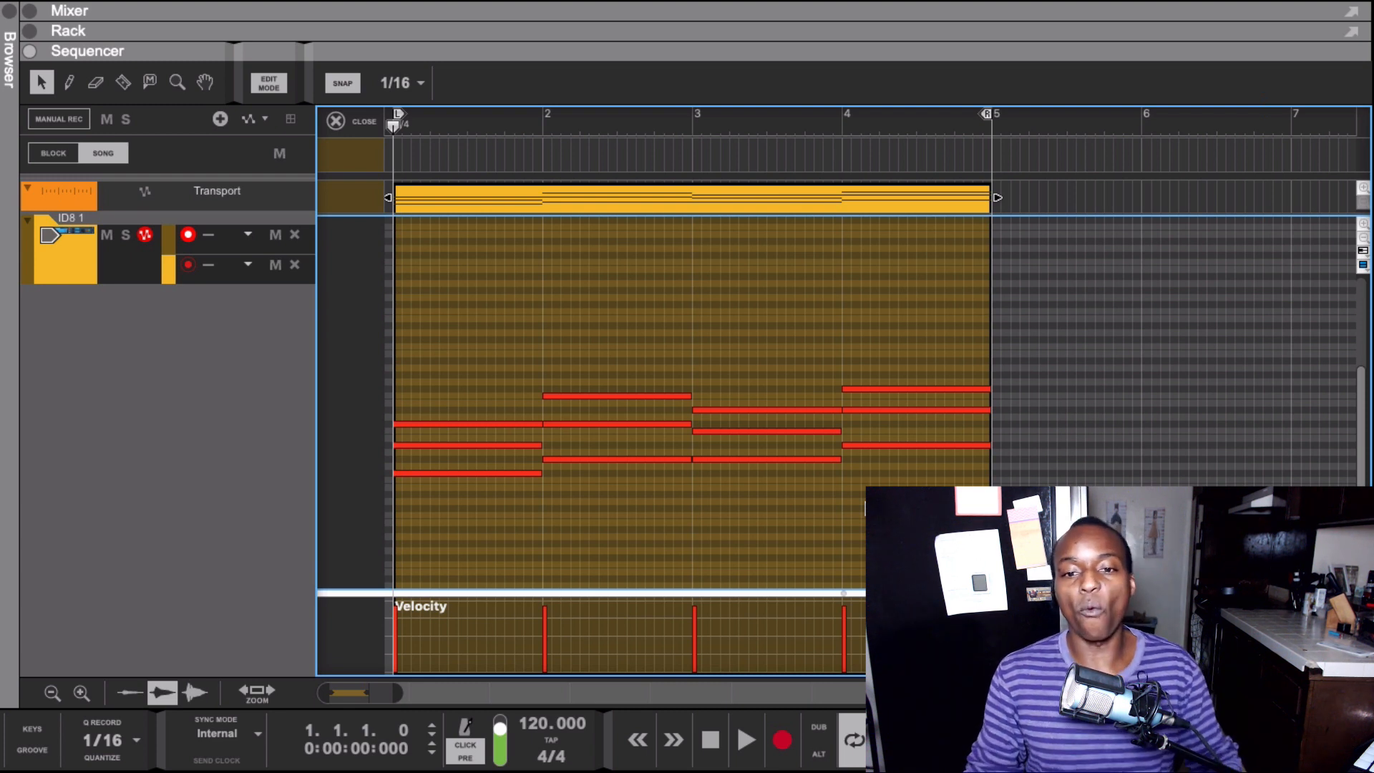
In the rack's Scales & Chords player, switch Chords and Bypass All off and Filter Notes on
left_click(30, 32)
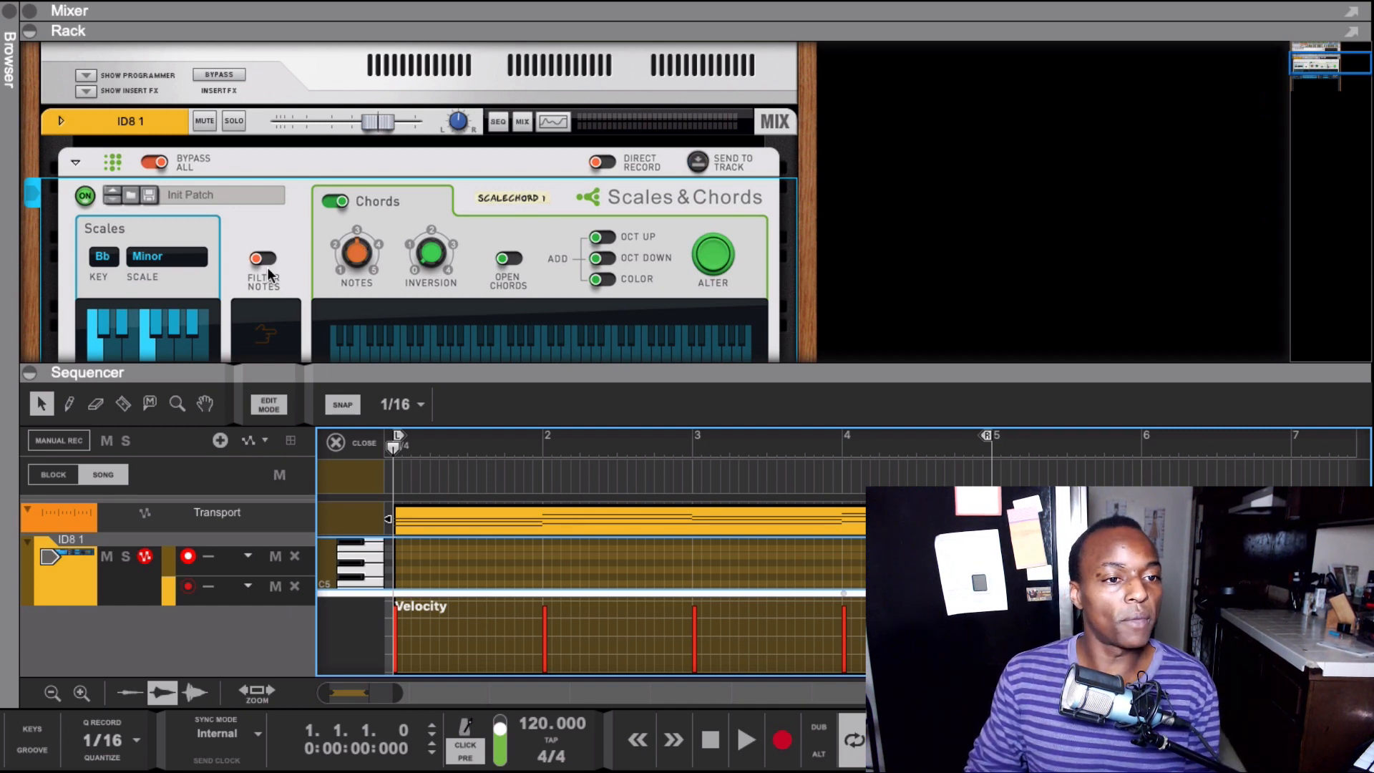
left_click(336, 203)
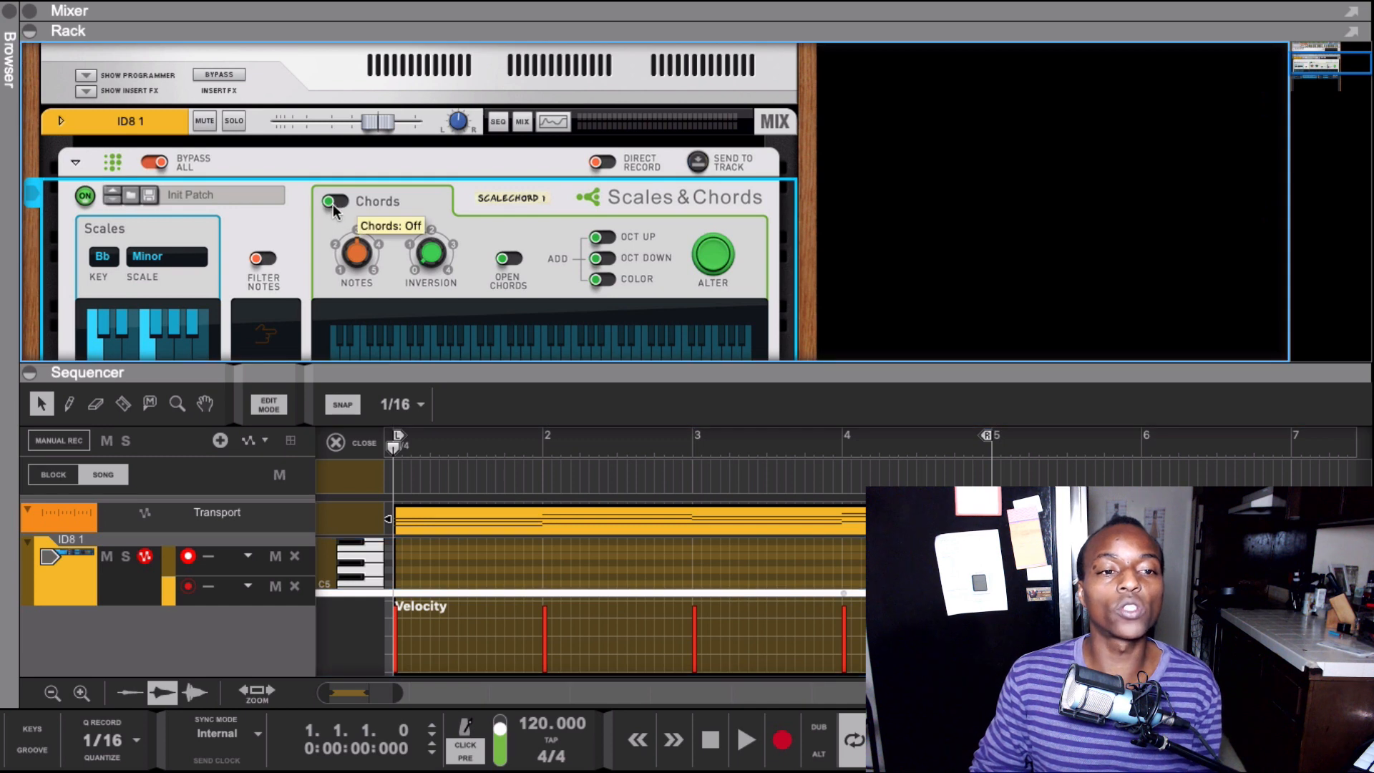
left_click(265, 259)
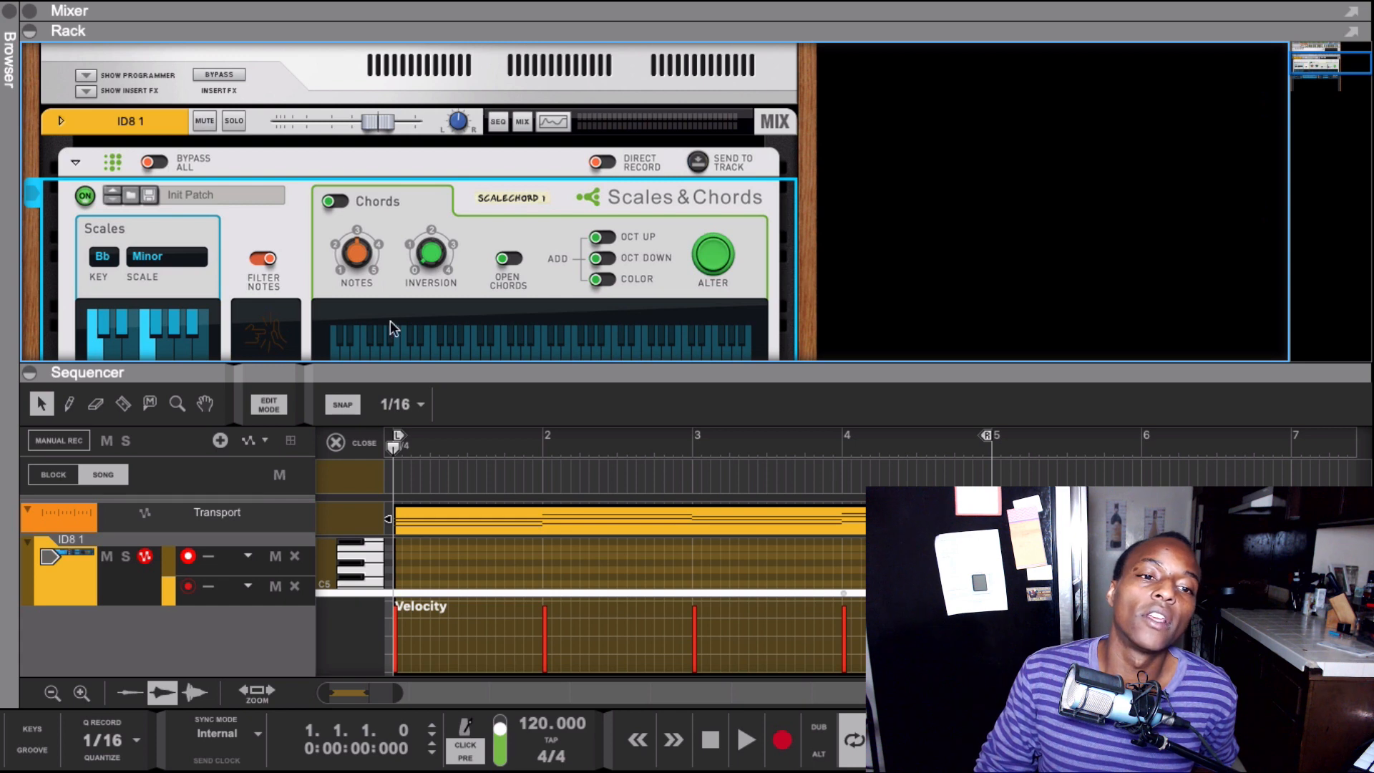
scroll(260, 299, "down", 1)
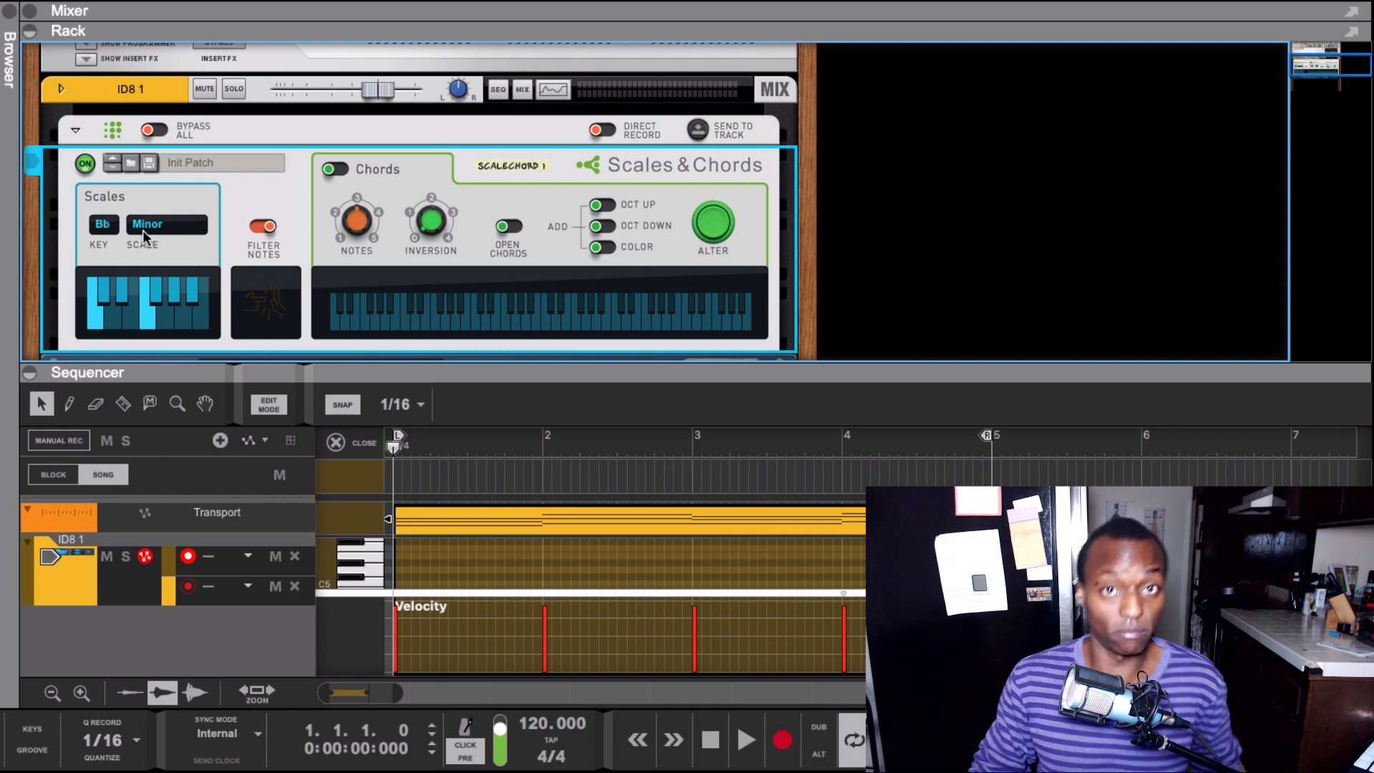
Expand the sequencer to full height and audition piano keys beside the clip's notes through the scale filter
key("F7")
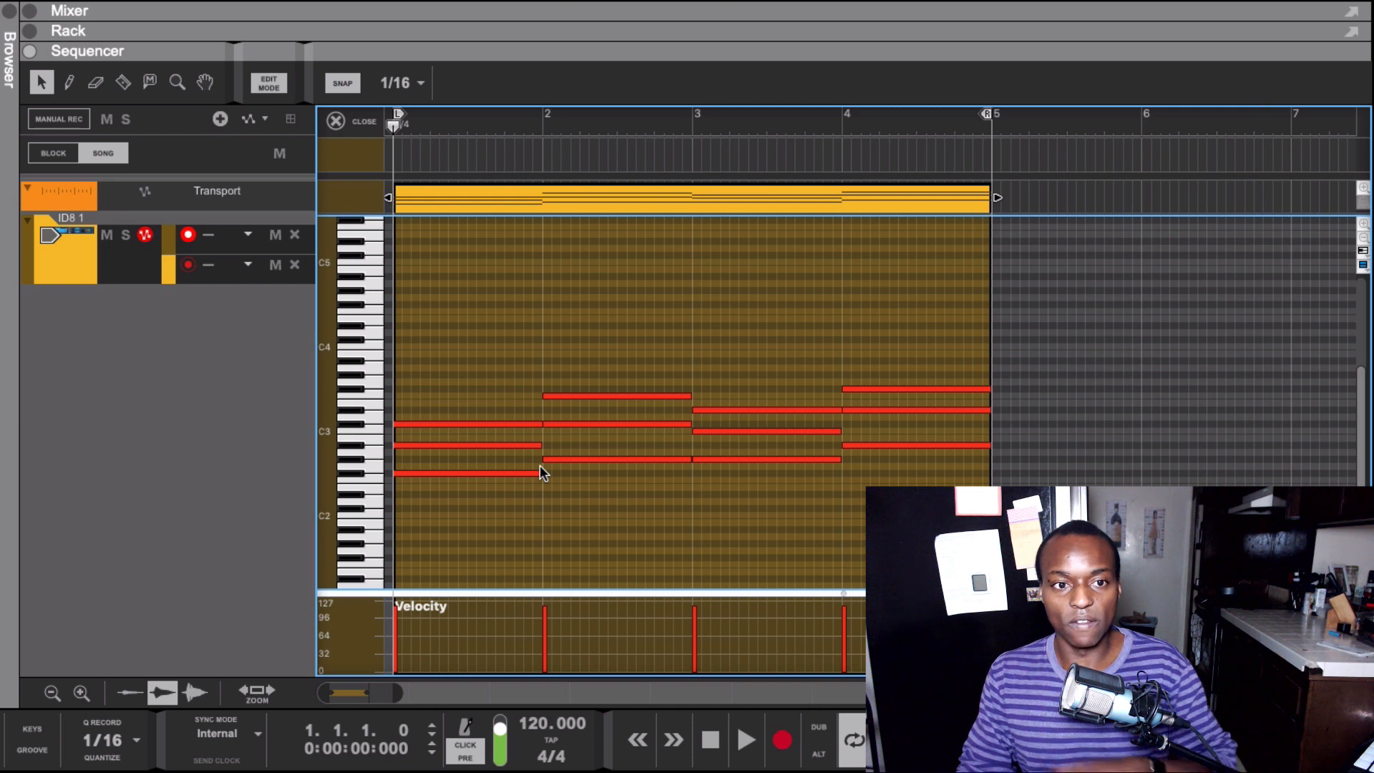
mouse_move(371, 452)
left_mouse_down()
mouse_move(360, 409)
mouse_move(372, 470)
left_mouse_up()
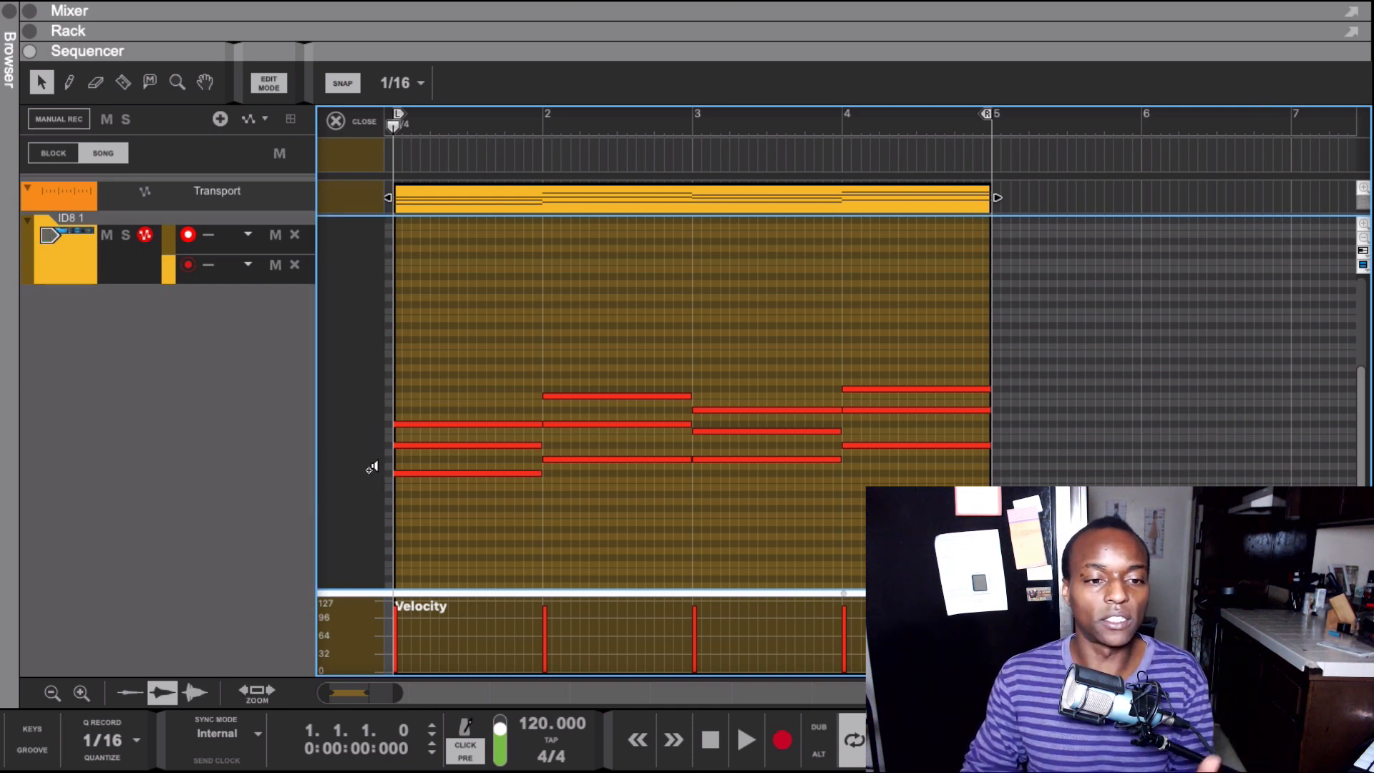
left_click_drag(362, 458, 378, 530)
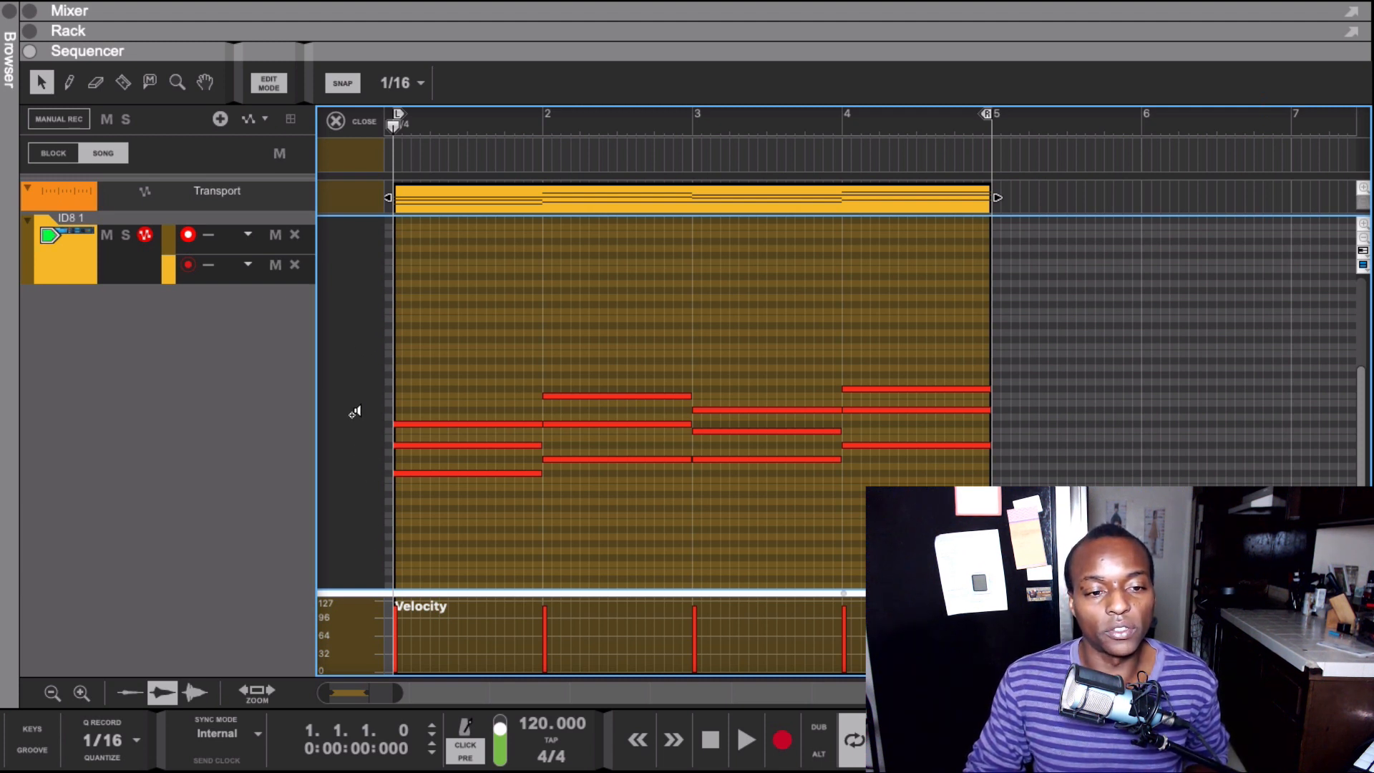
Try a sixteenth-note D3 at position 1.1.4 in bar 1 and delete it
left_click(425, 411)
left_click_drag(426, 415, 428, 423)
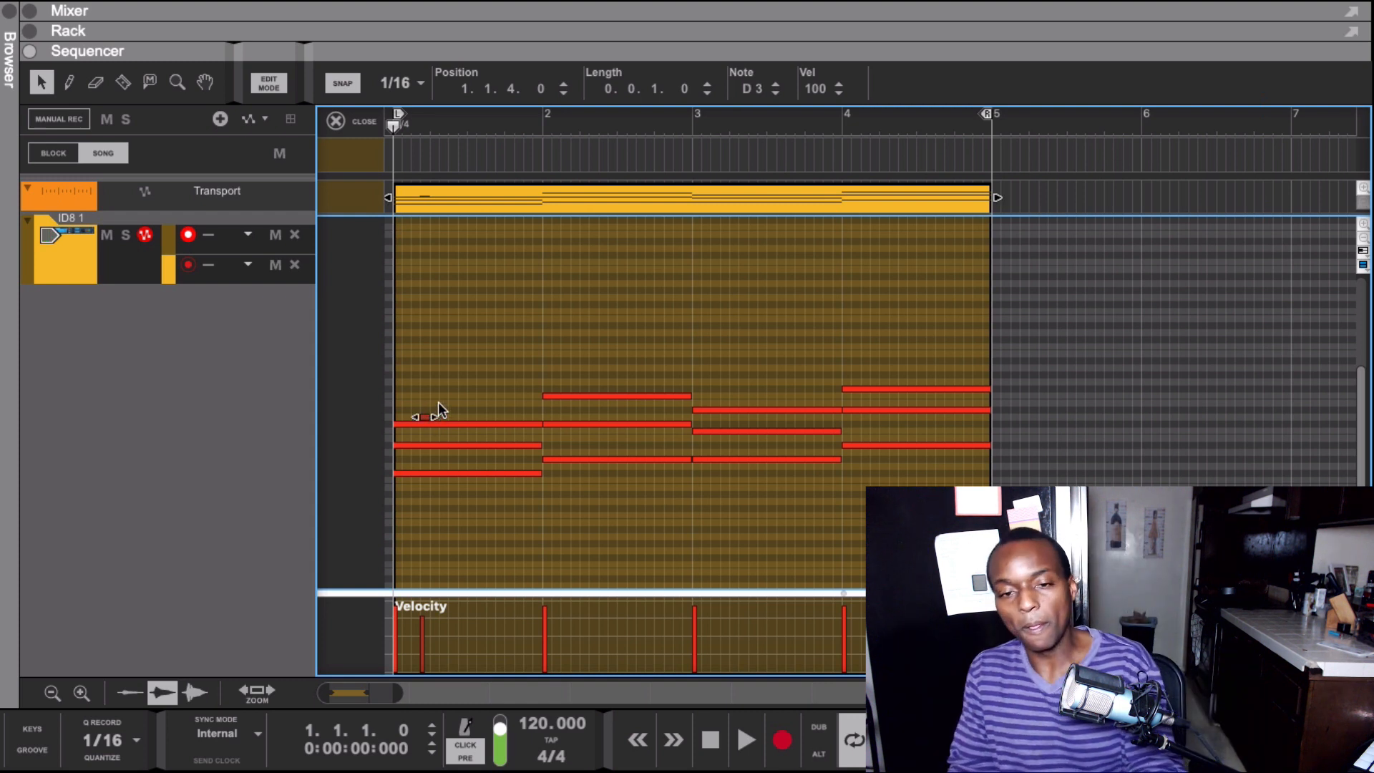
key("Delete")
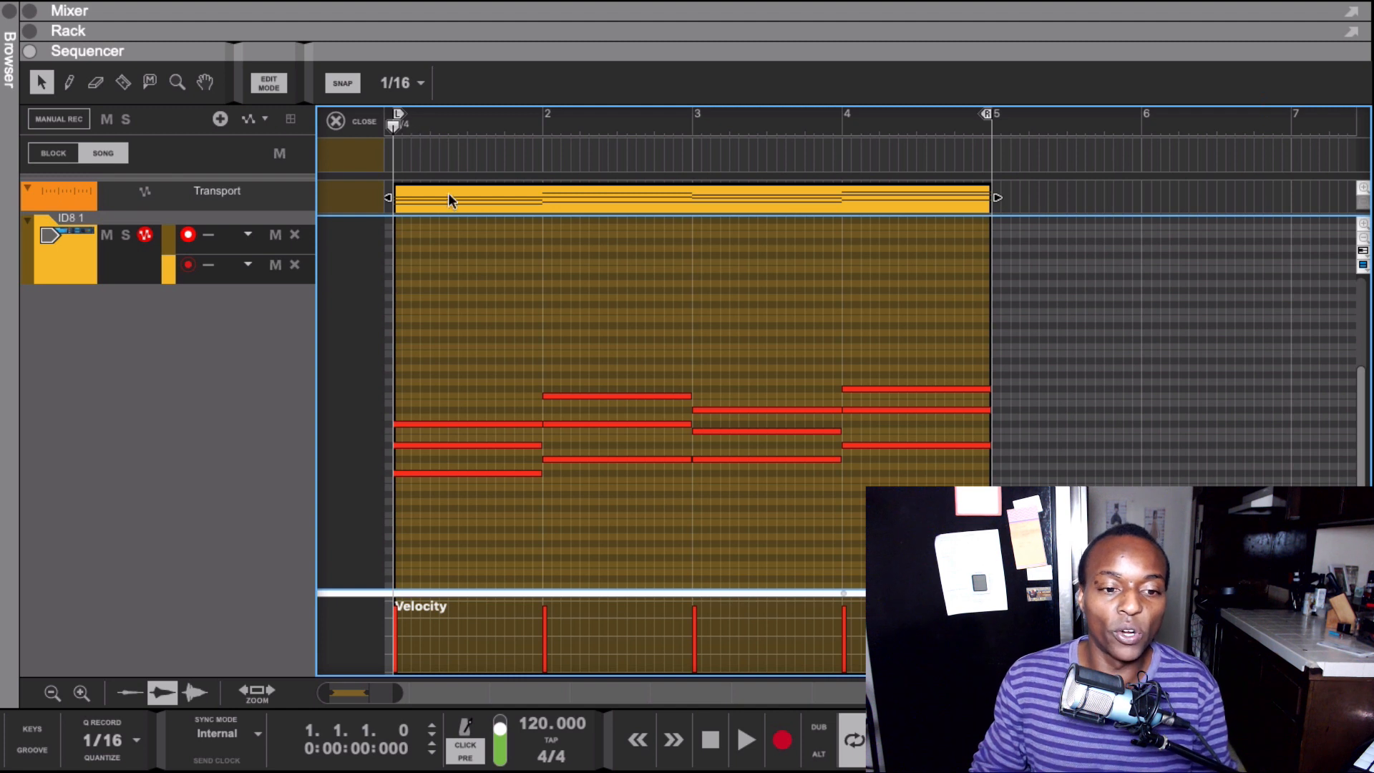
Set the snap value to 1/8 and play most of bar 1 from the start
left_click(399, 83)
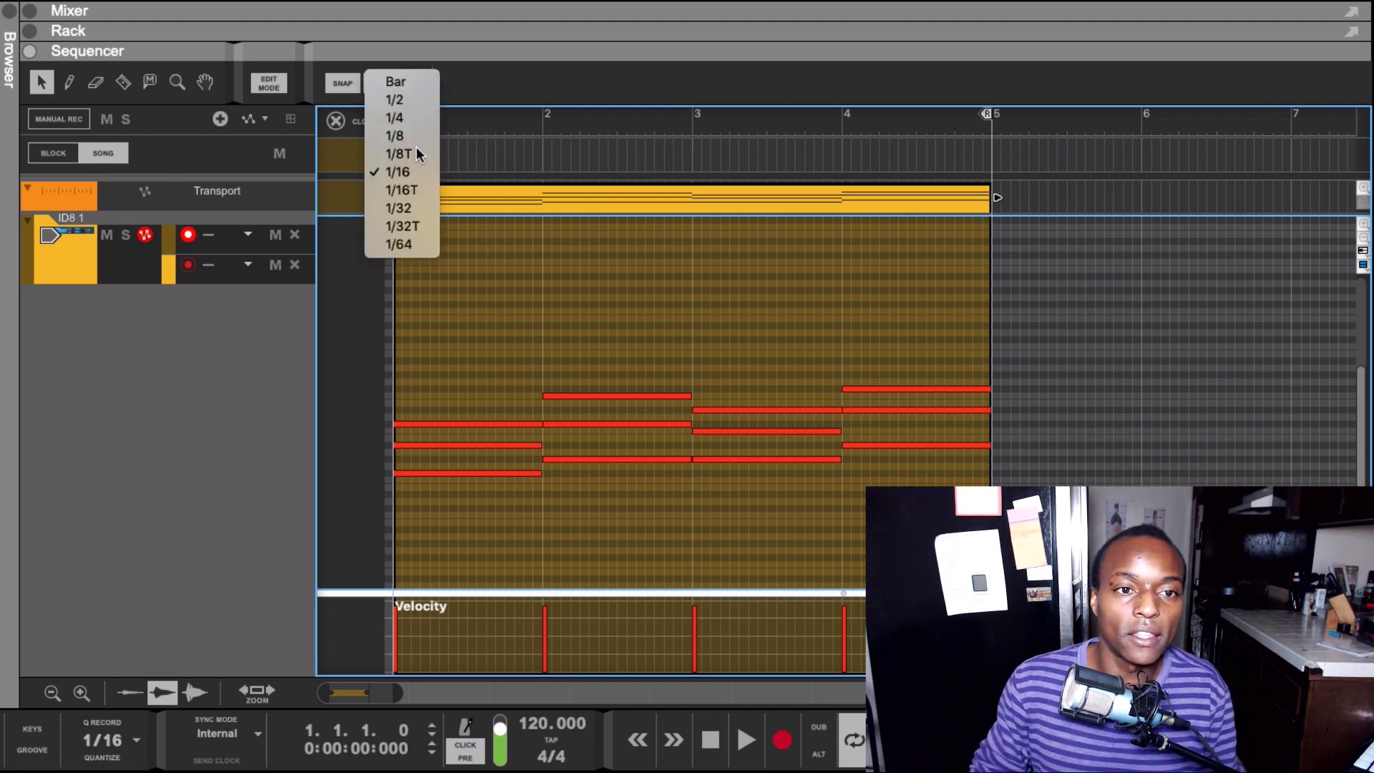
left_click(414, 136)
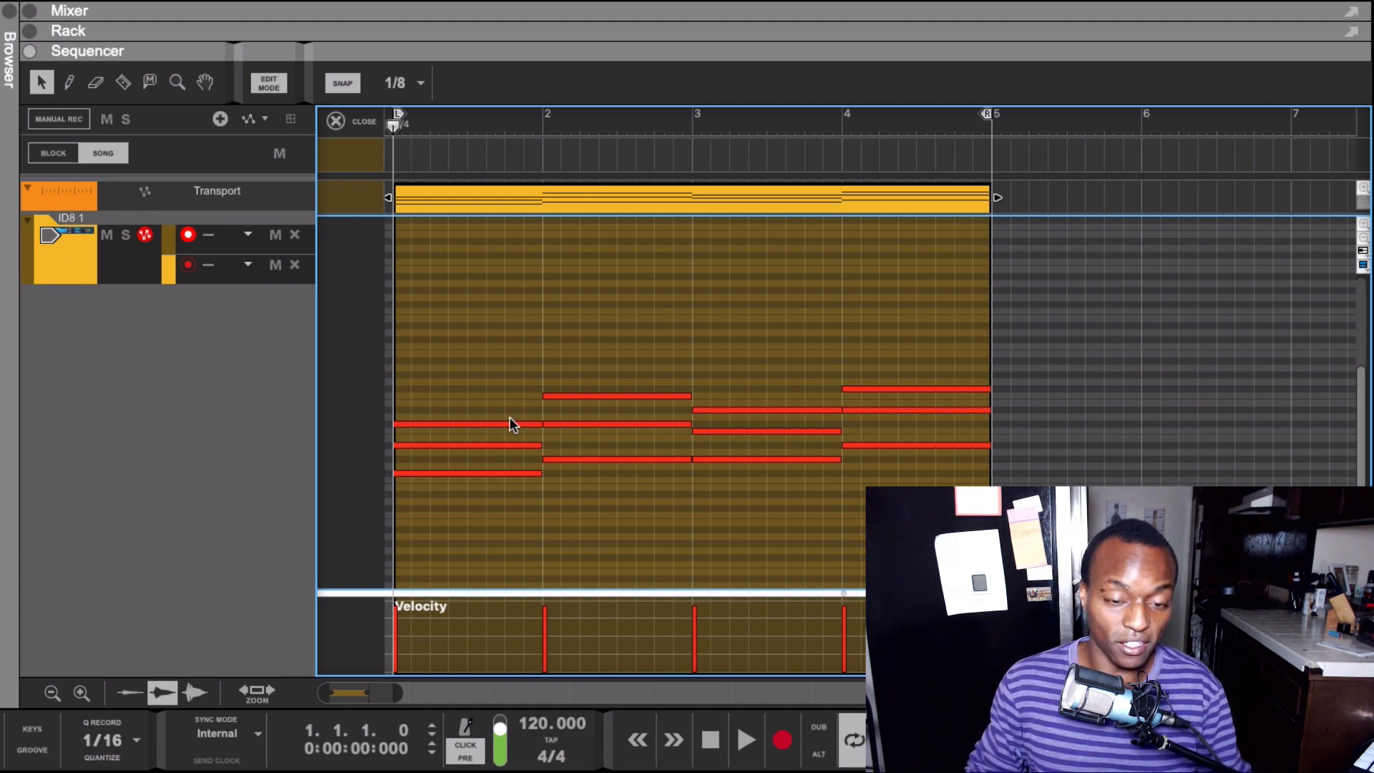
key("space")
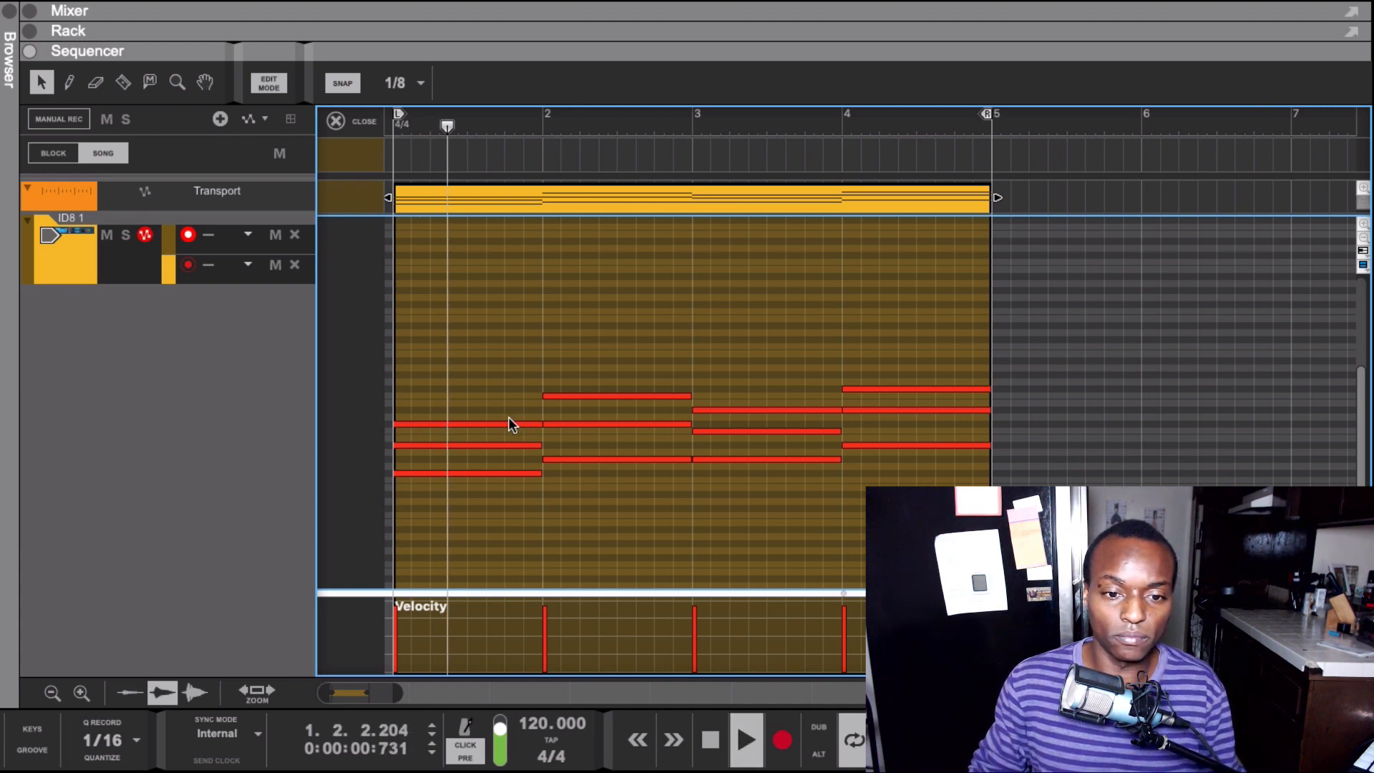
key("space")
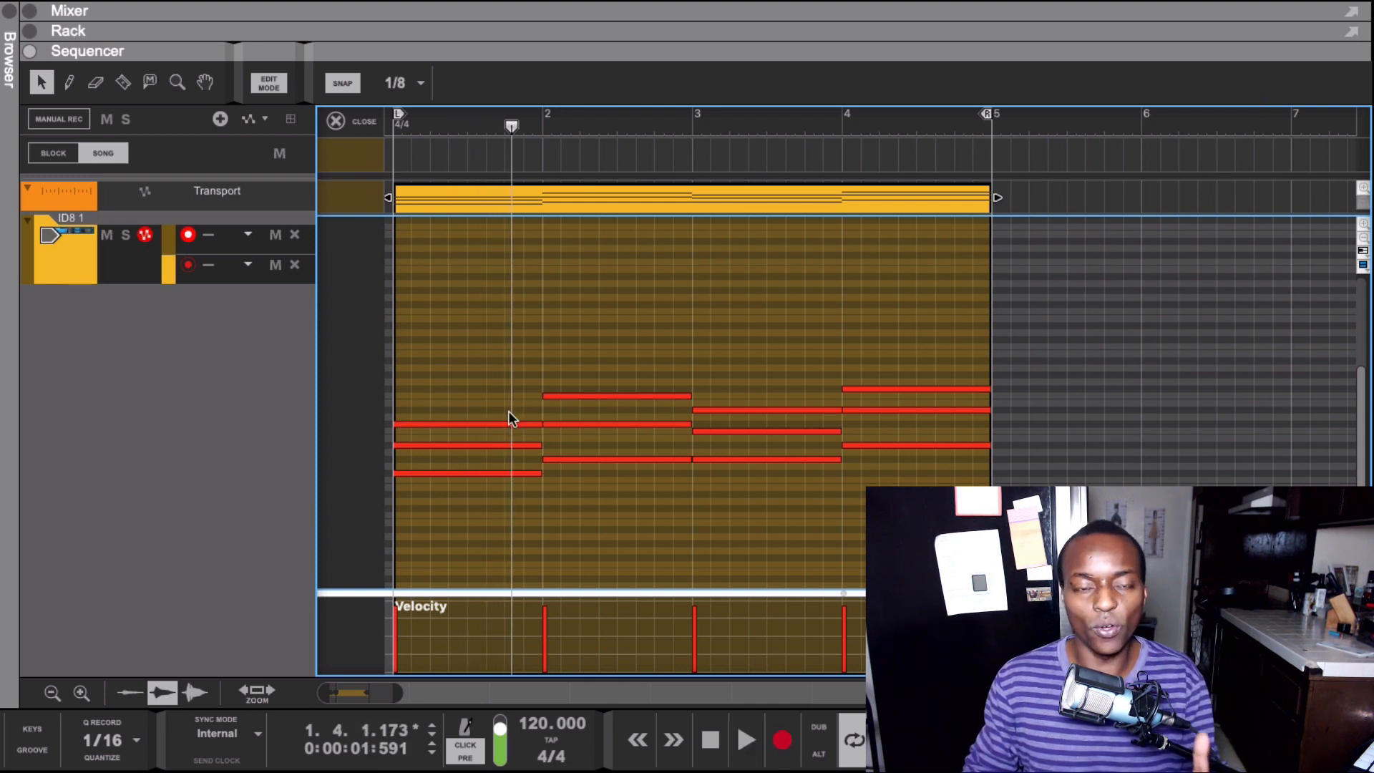
Add an eighth-note D#3 at position 1.2.3 above the bar 1 chord and play it back from the start
left_click(455, 418)
left_click_drag(455, 416, 456, 409)
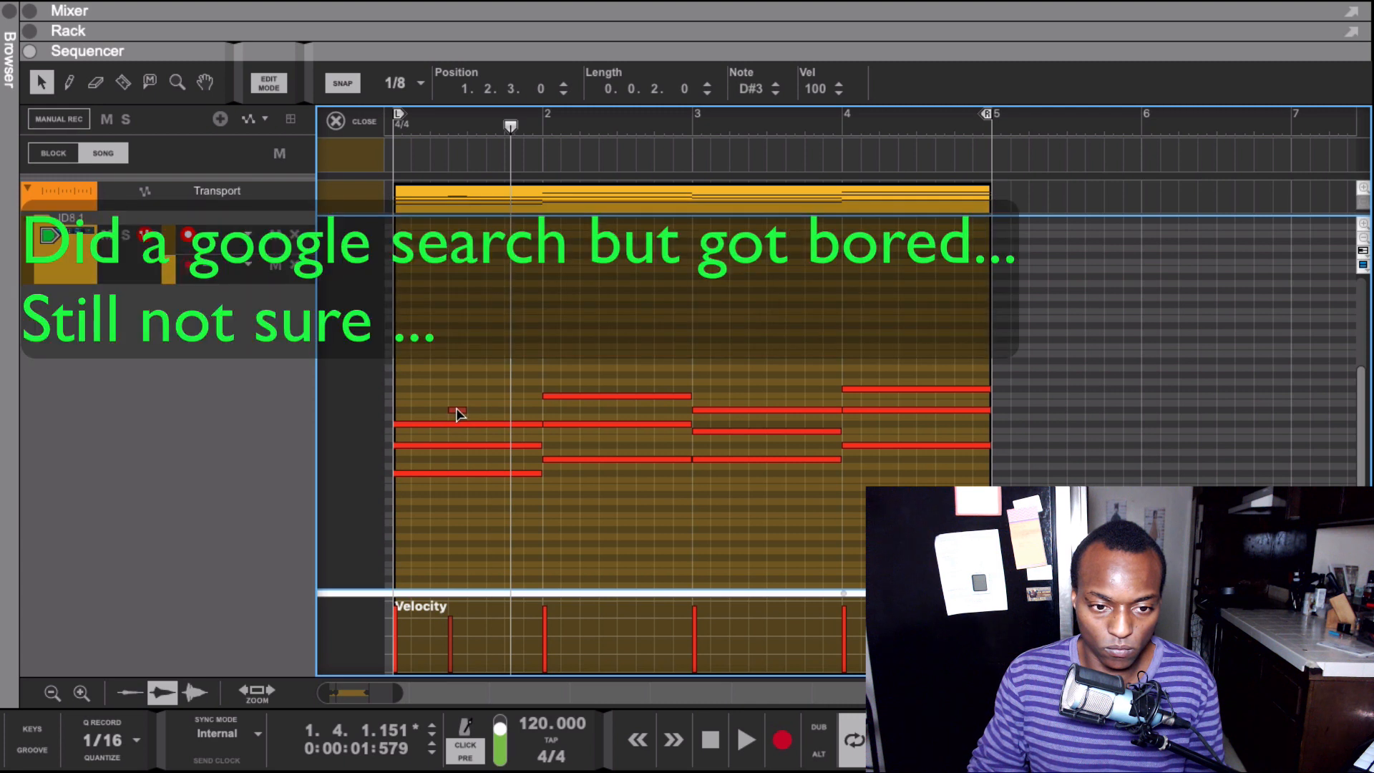
left_click_drag(509, 126, 206, 151)
key("space")
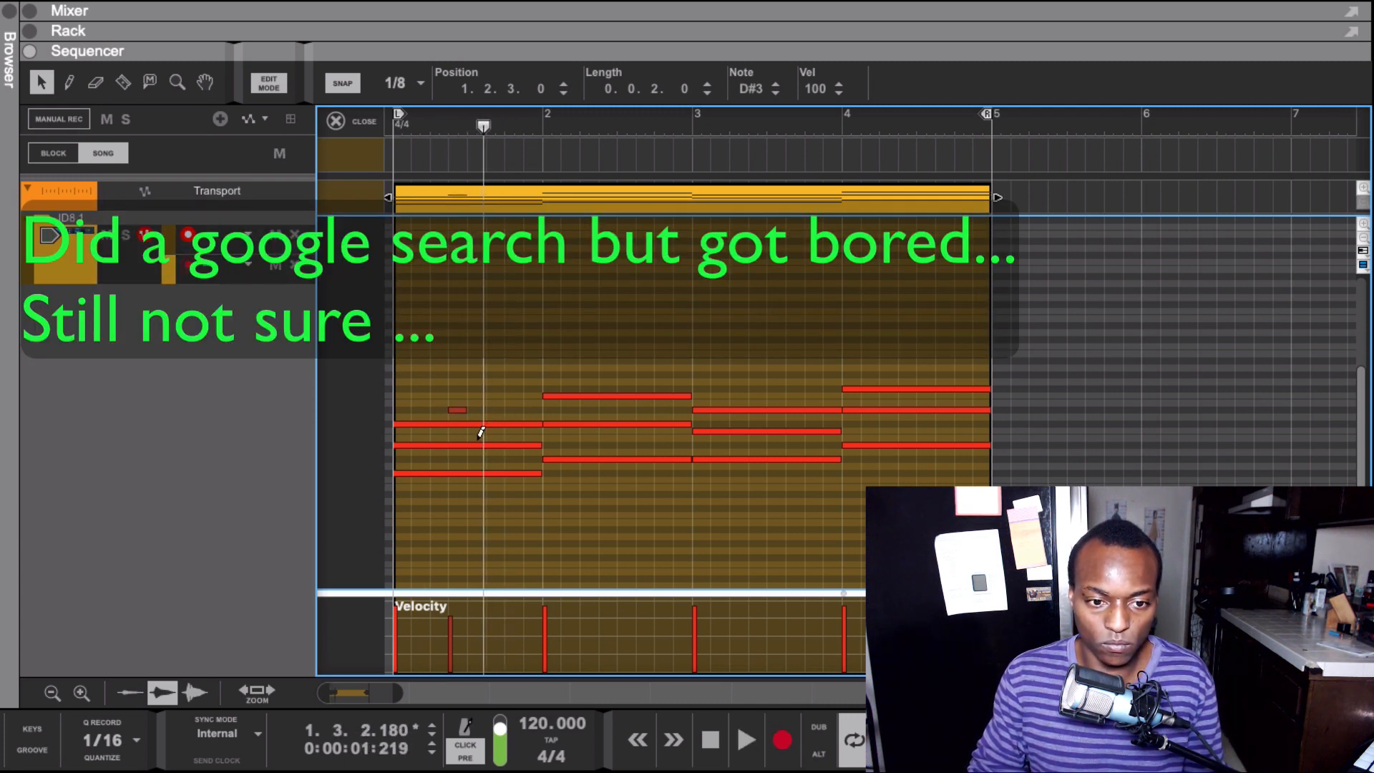
Add an eighth-note C3 at position 1.3.1 in bar 1 and play the bar from the start
left_click(478, 432)
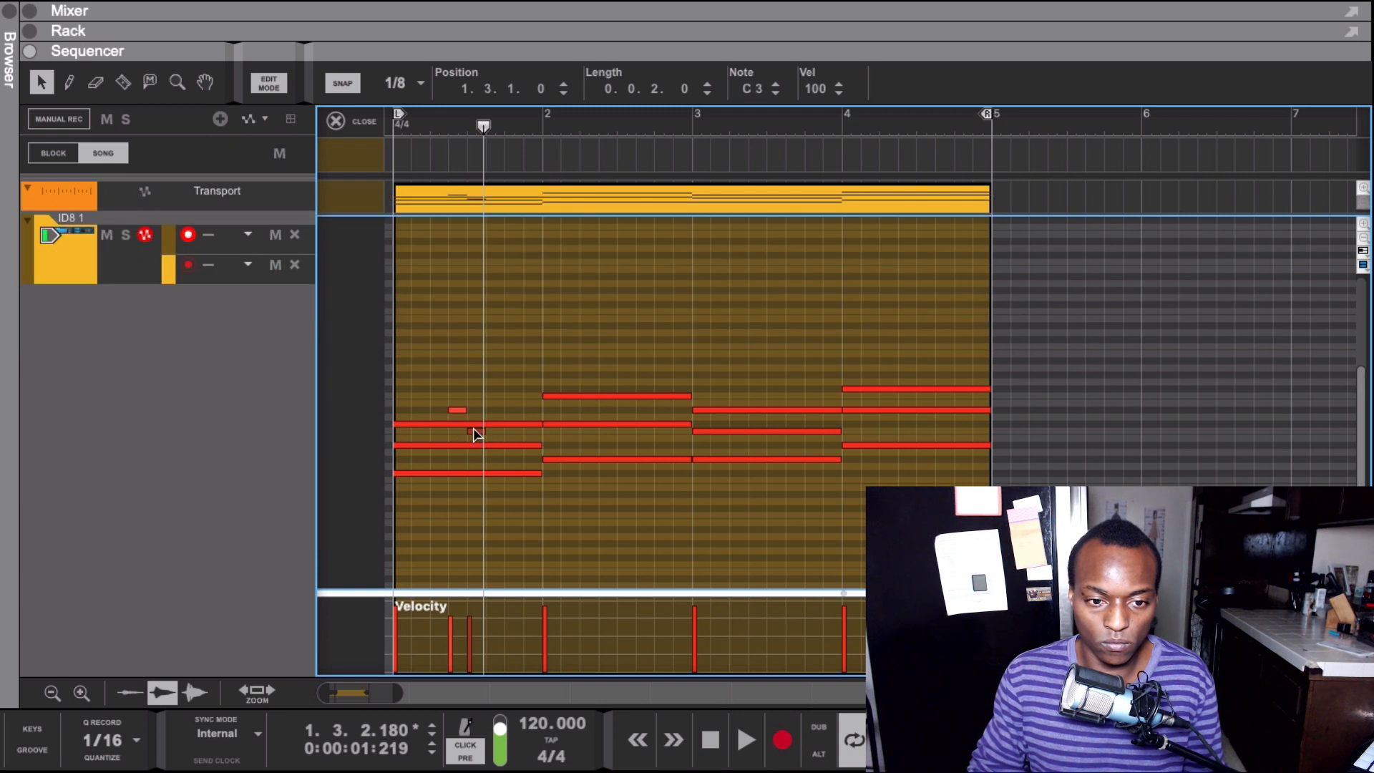
left_click_drag(475, 122, 321, 126)
key("space")
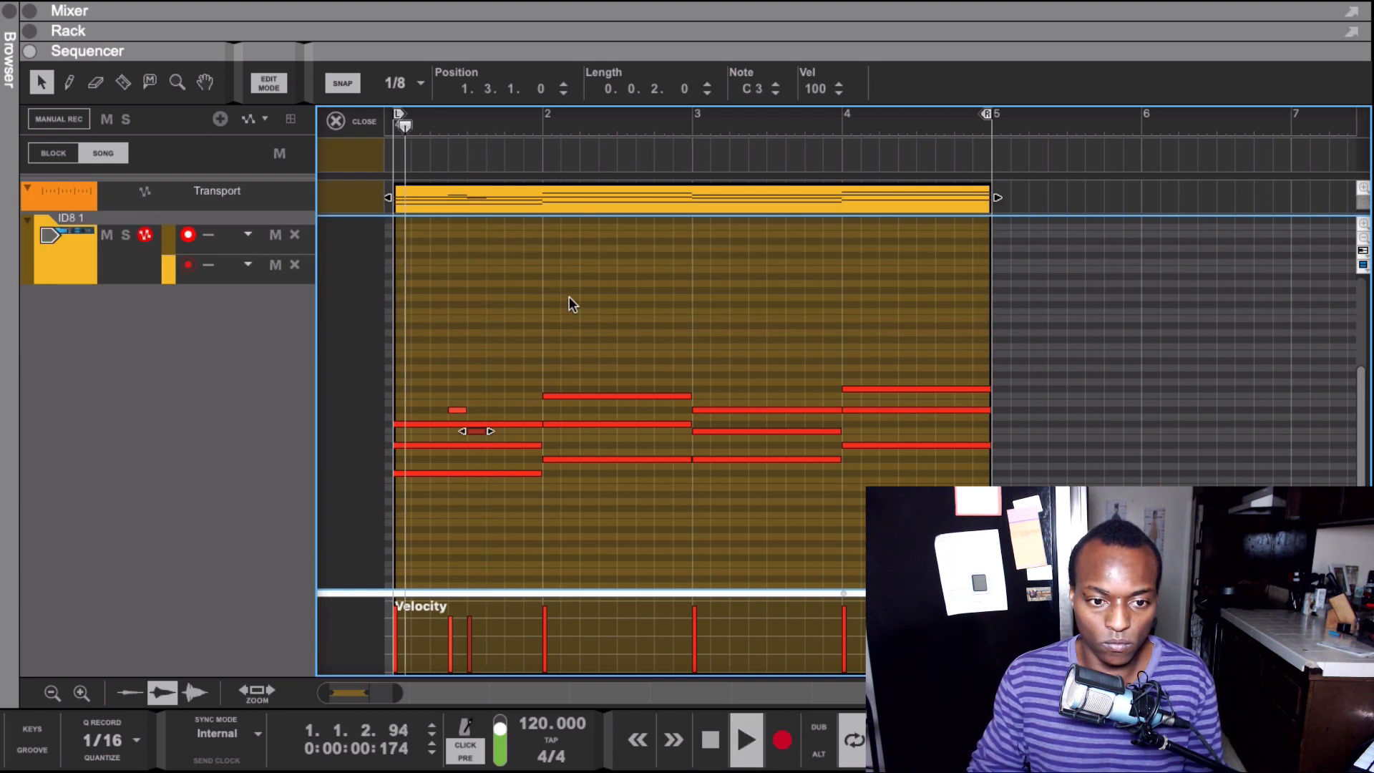
key("space")
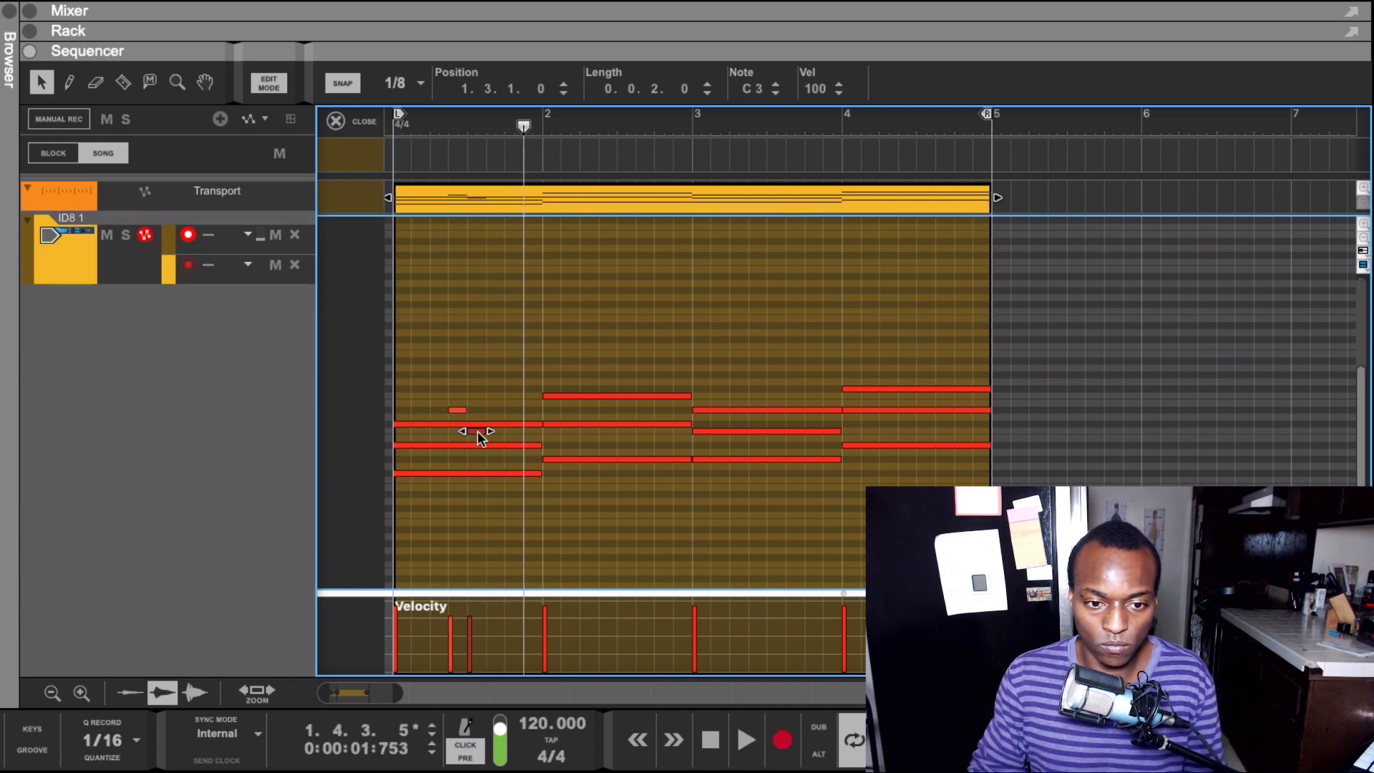
Move the short C3 note to position 1.3.3 and replay bar 1 from the start to check its timing
left_click_drag(476, 432, 501, 432)
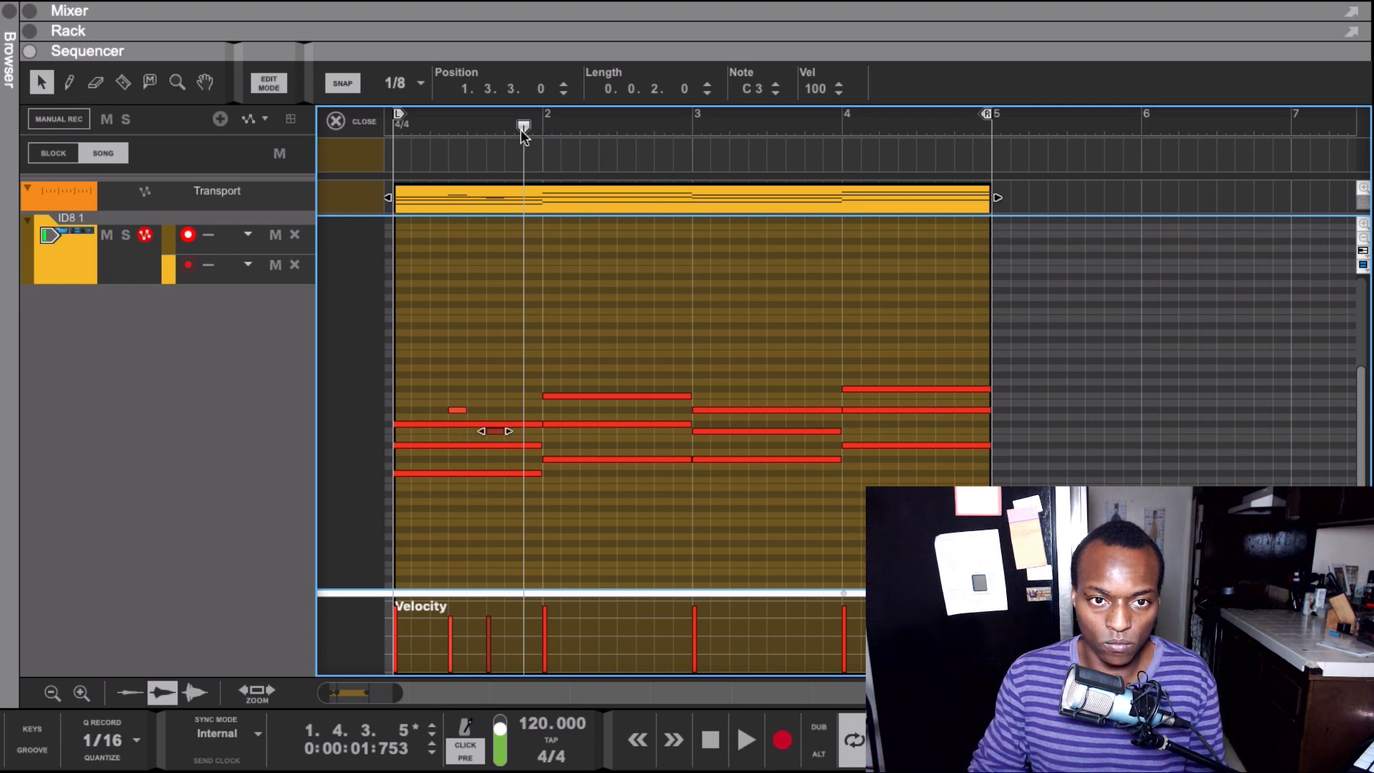
left_click_drag(524, 129, 274, 132)
key("space")
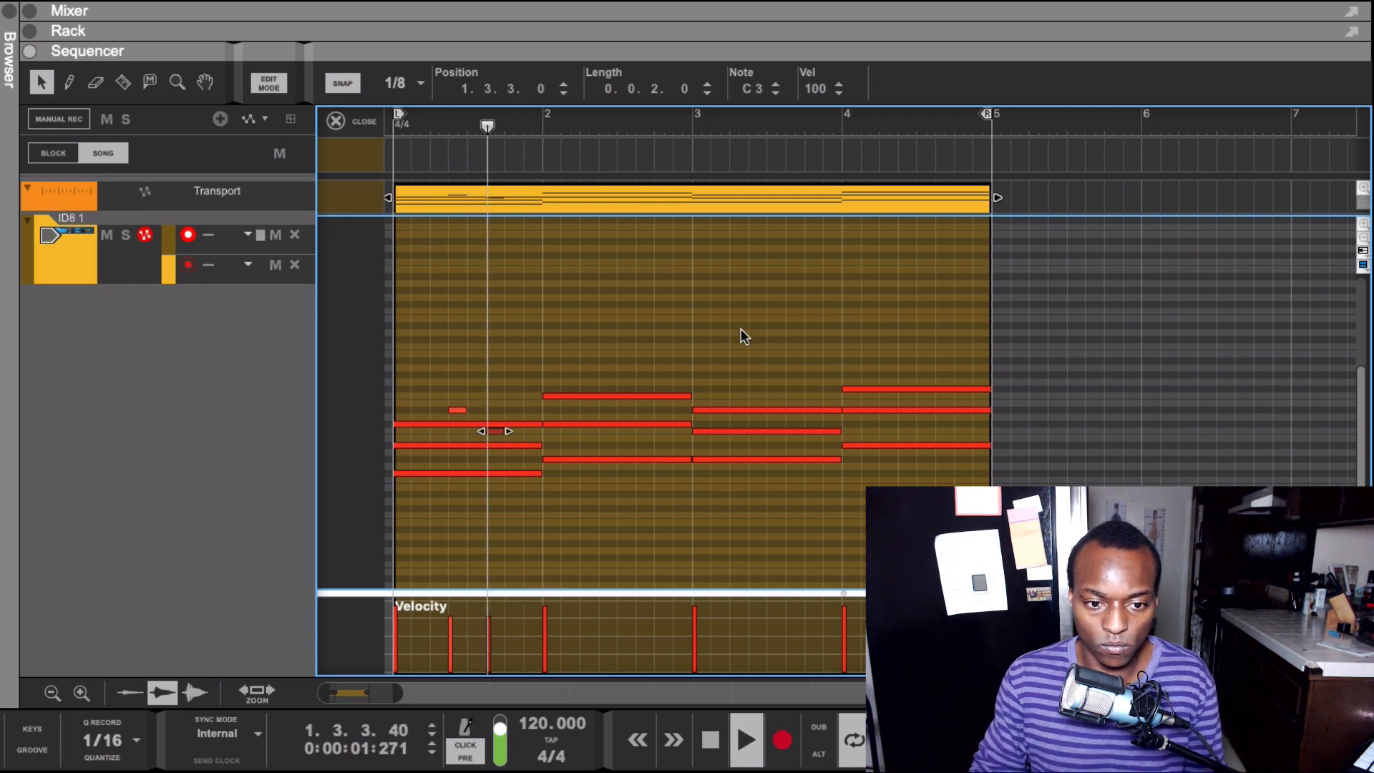
key("space")
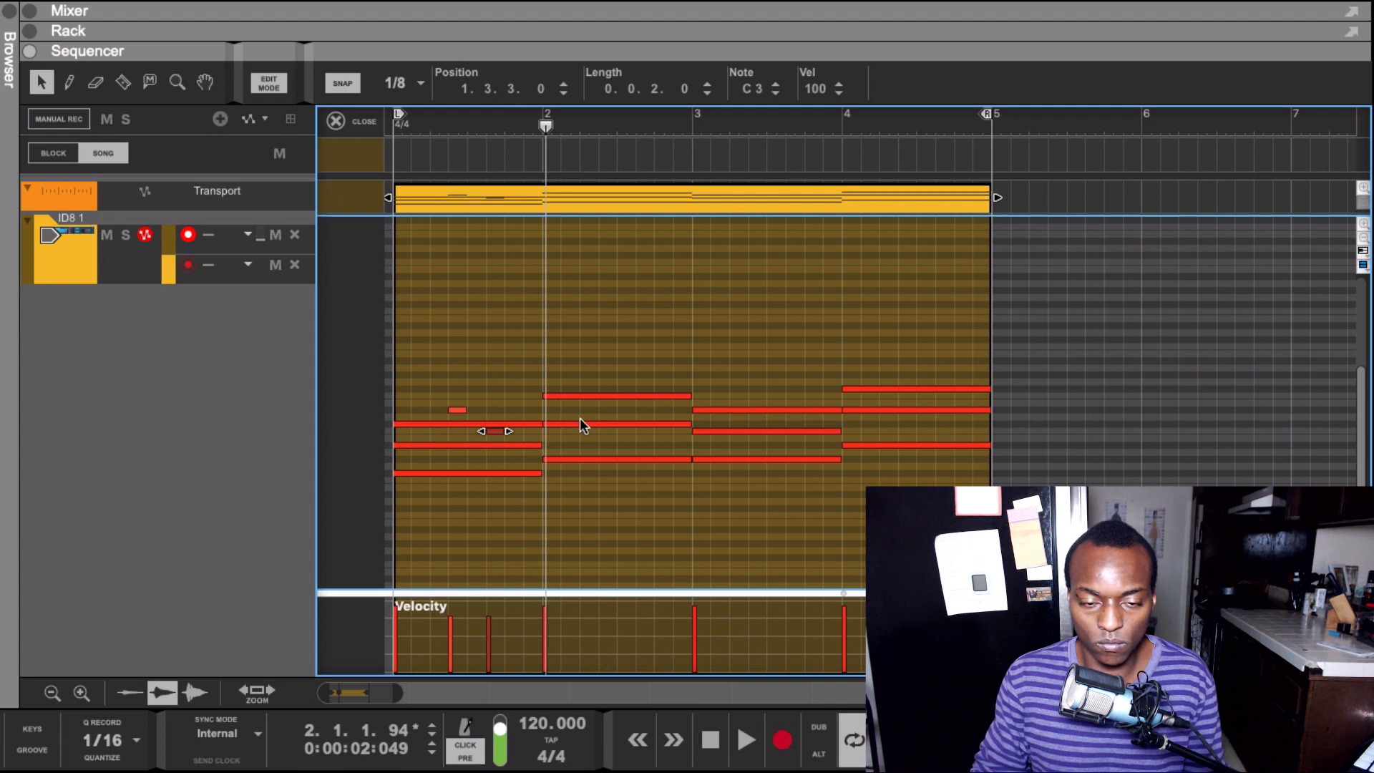
left_click_drag(544, 130, 276, 147)
key("space")
key("space")
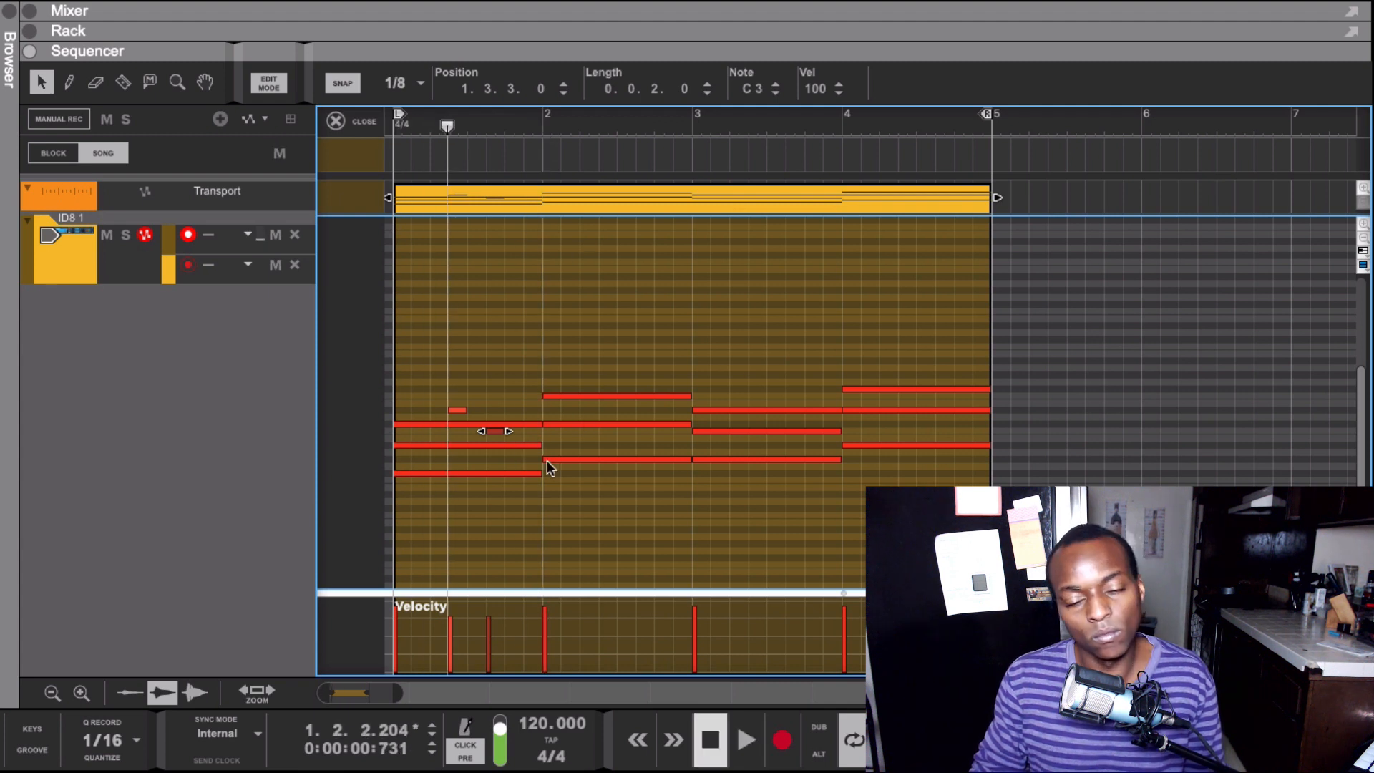
After playing through bar 1, add eighth-note D#3 at 2.2.1 and G#3 at 2.3.1, and play back from the start
key("space")
left_click_drag(510, 132, 278, 123)
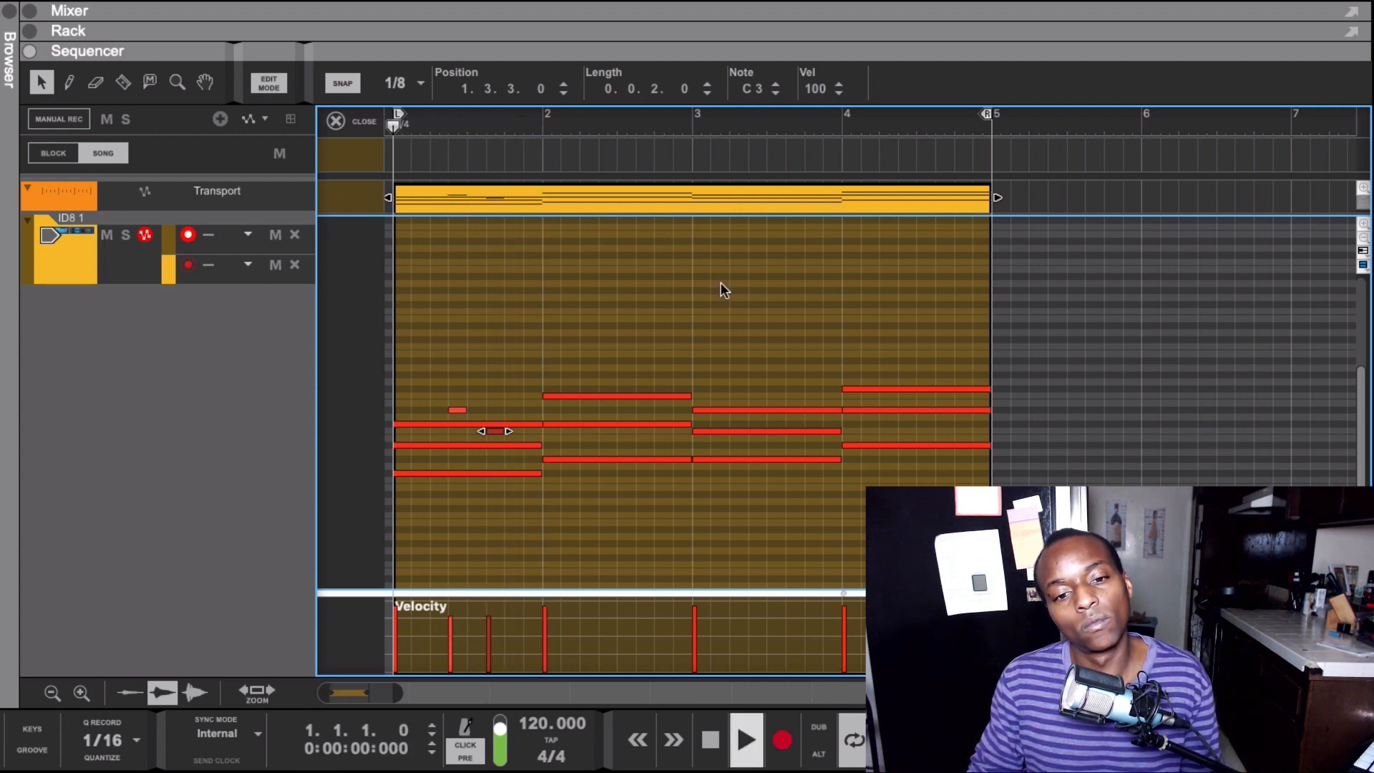
key("space")
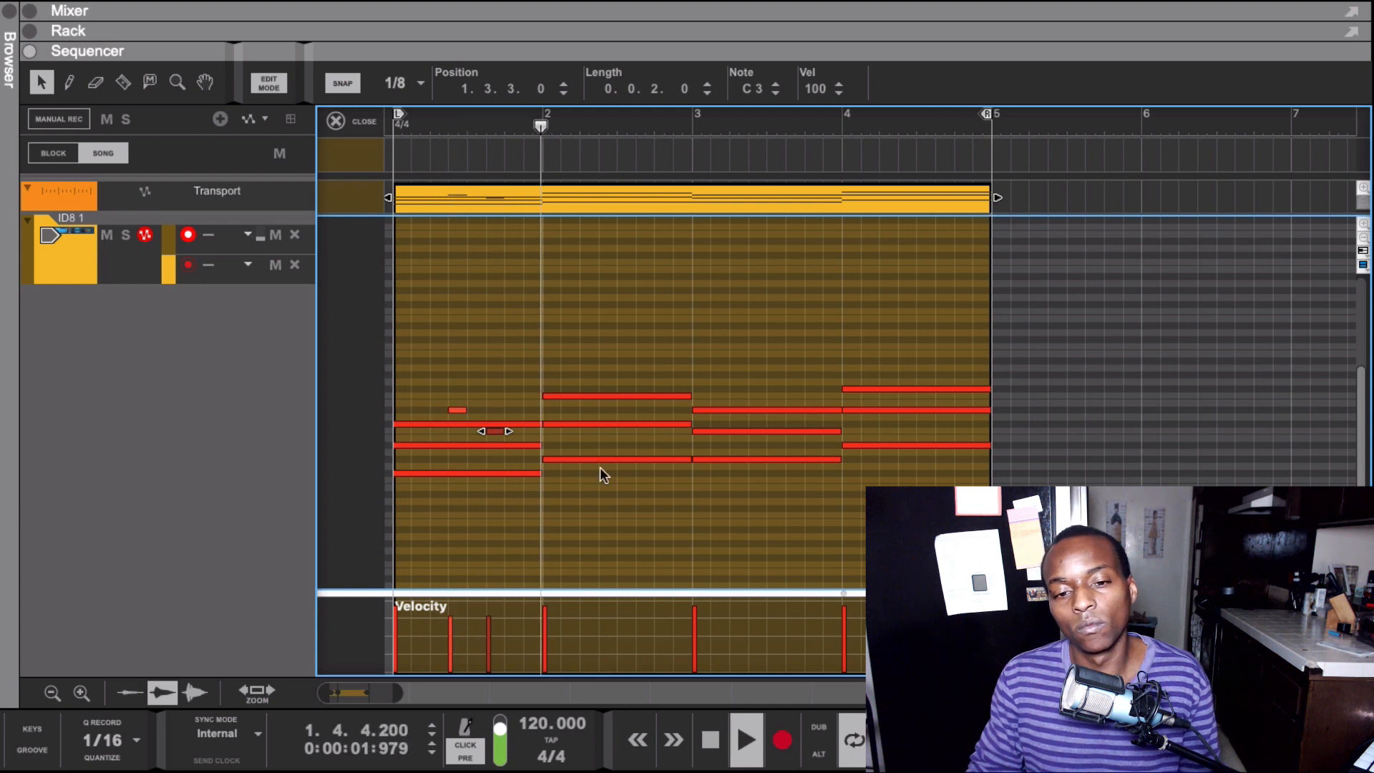
key("space")
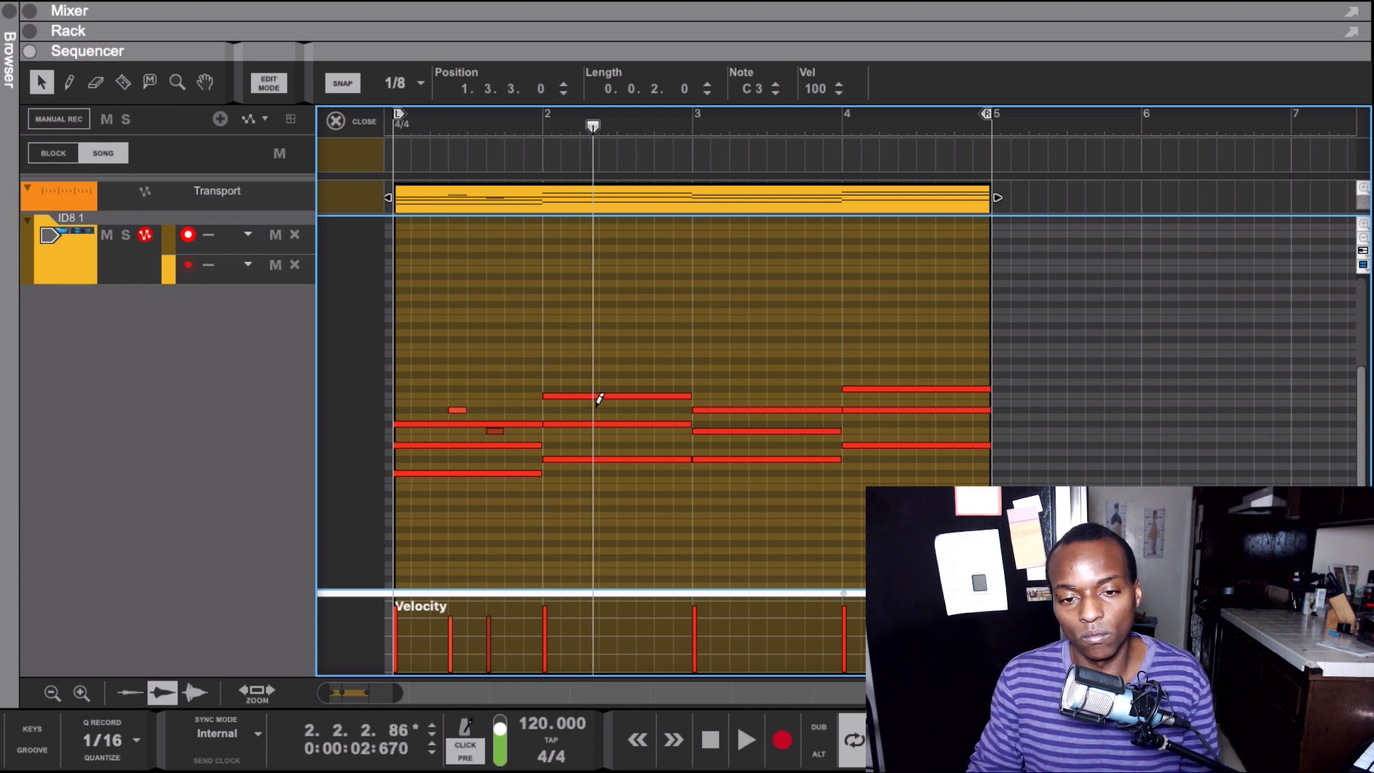
left_click(601, 409)
left_click(612, 375)
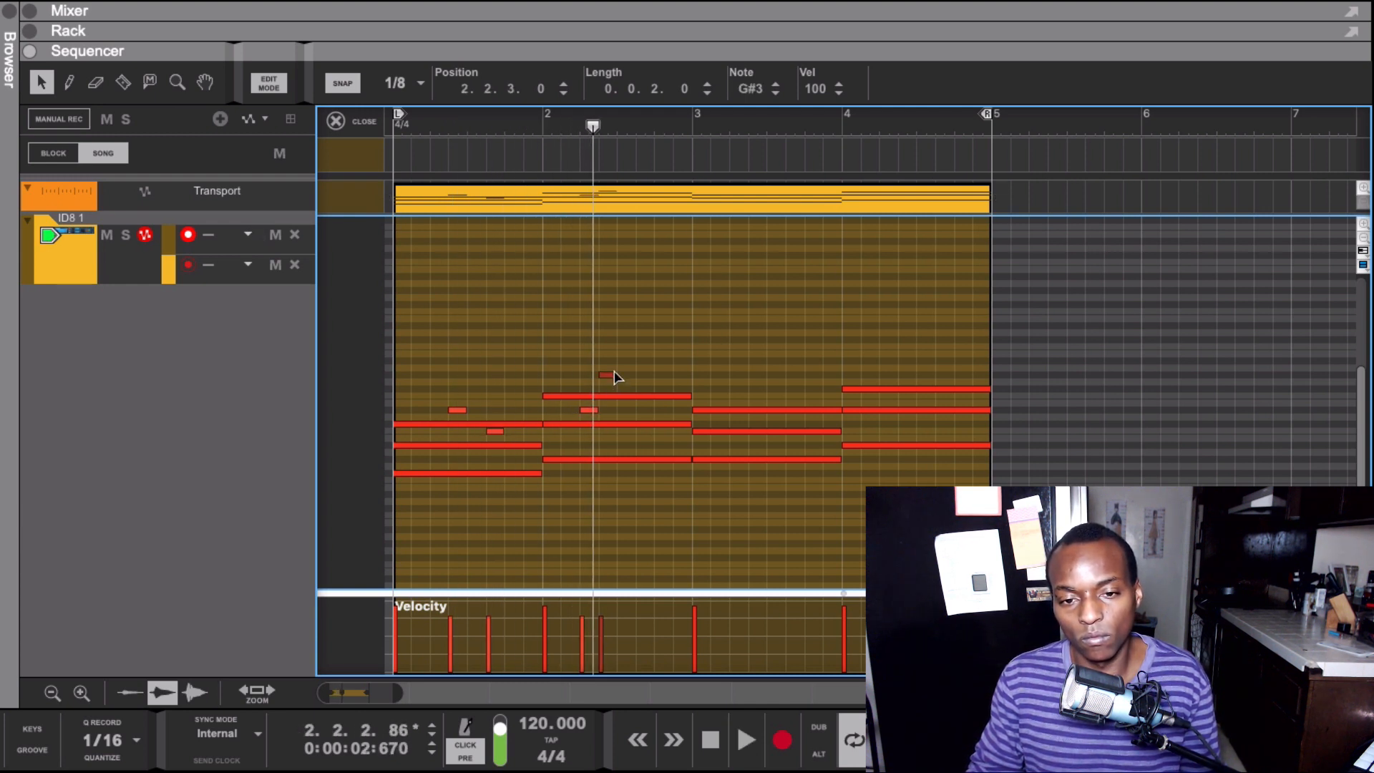
left_click_drag(617, 373, 633, 369)
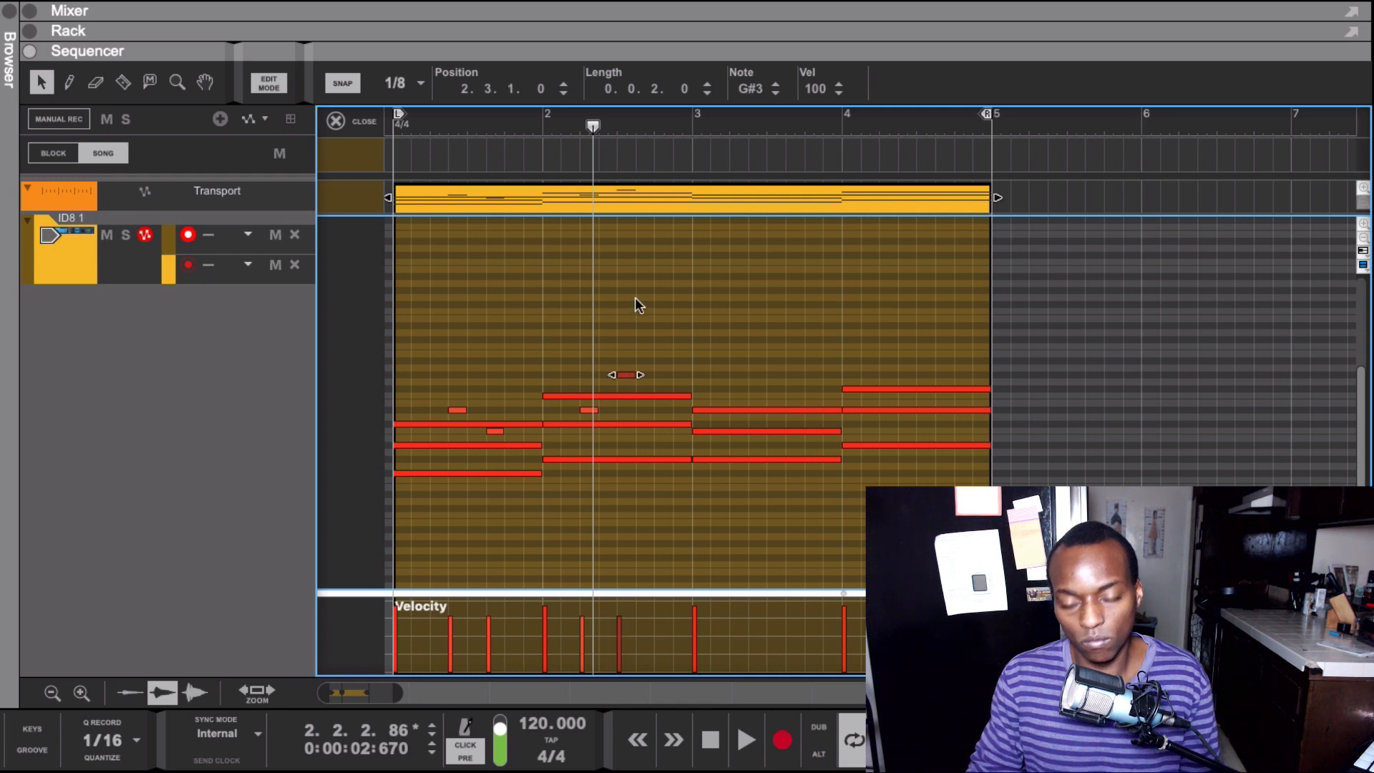
key("space")
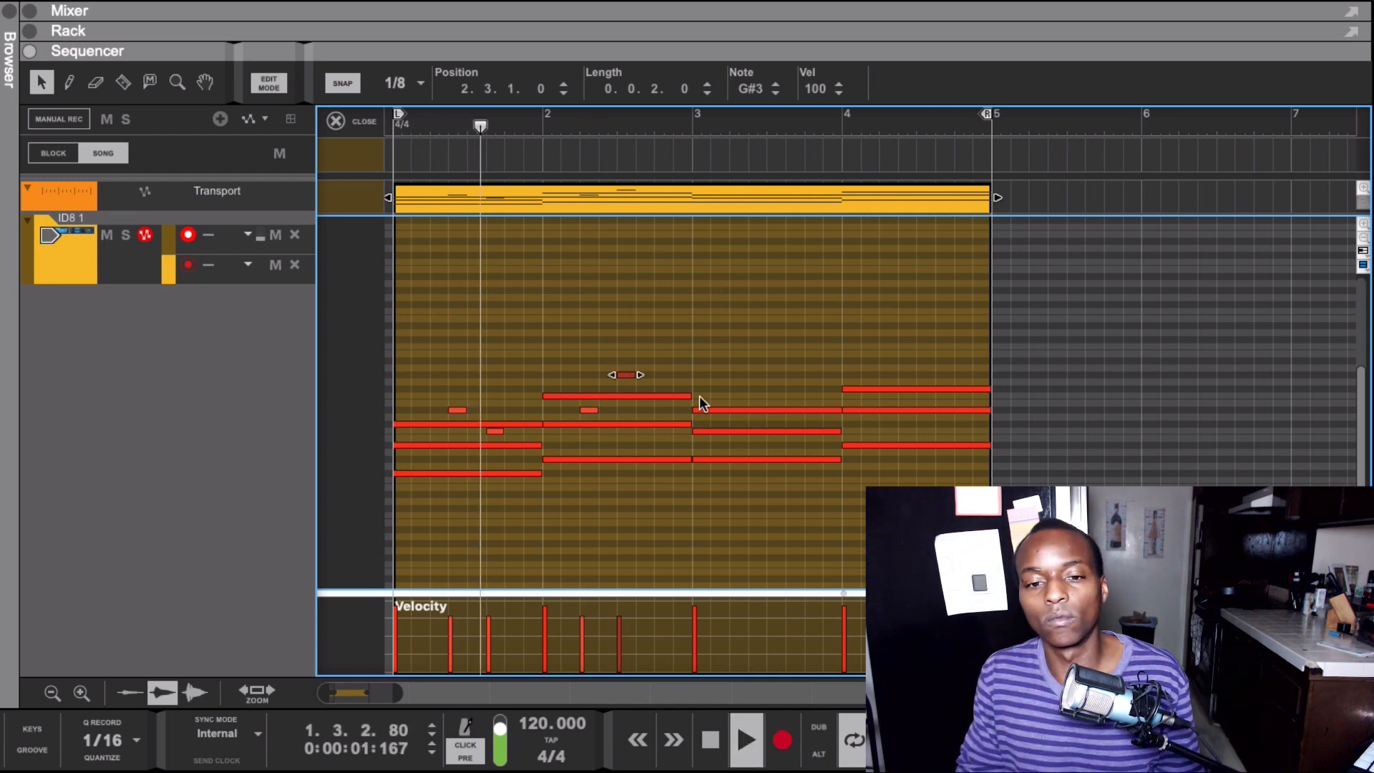
key("space")
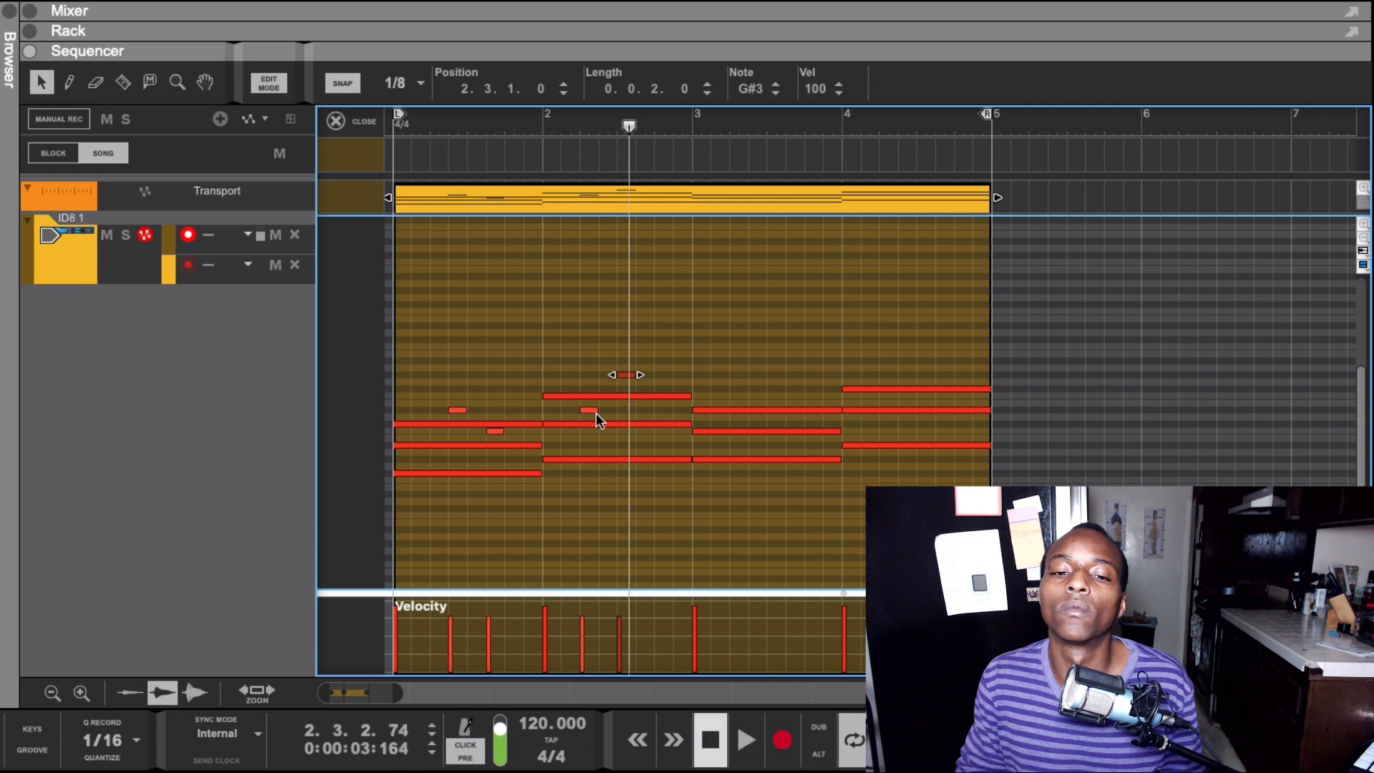
Move bar 2's short D#3 to 2.2.3 and G#3 to 2.3.3, lengthen the G#3 to the end of bar 2, and replay
left_click(595, 414)
left_click_drag(589, 411, 637, 377)
key("space")
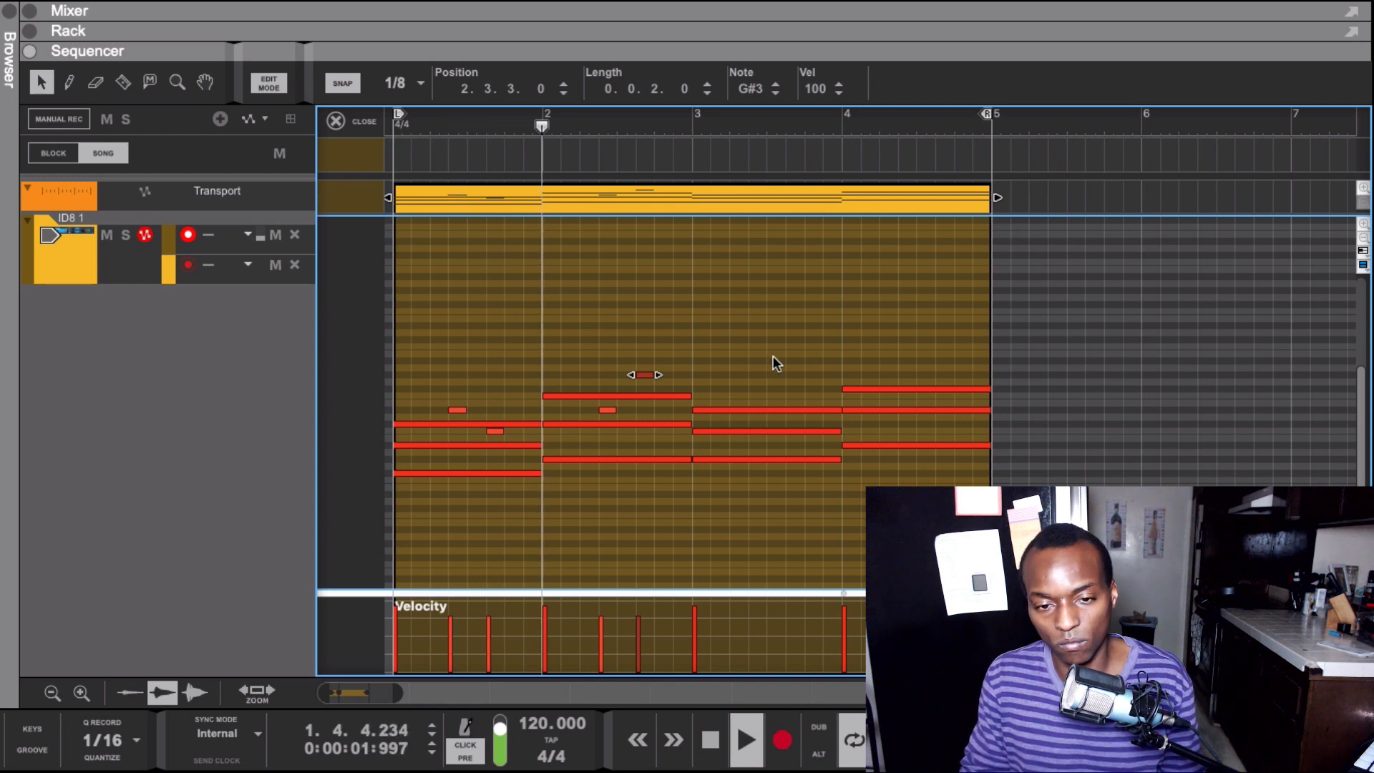
key("space")
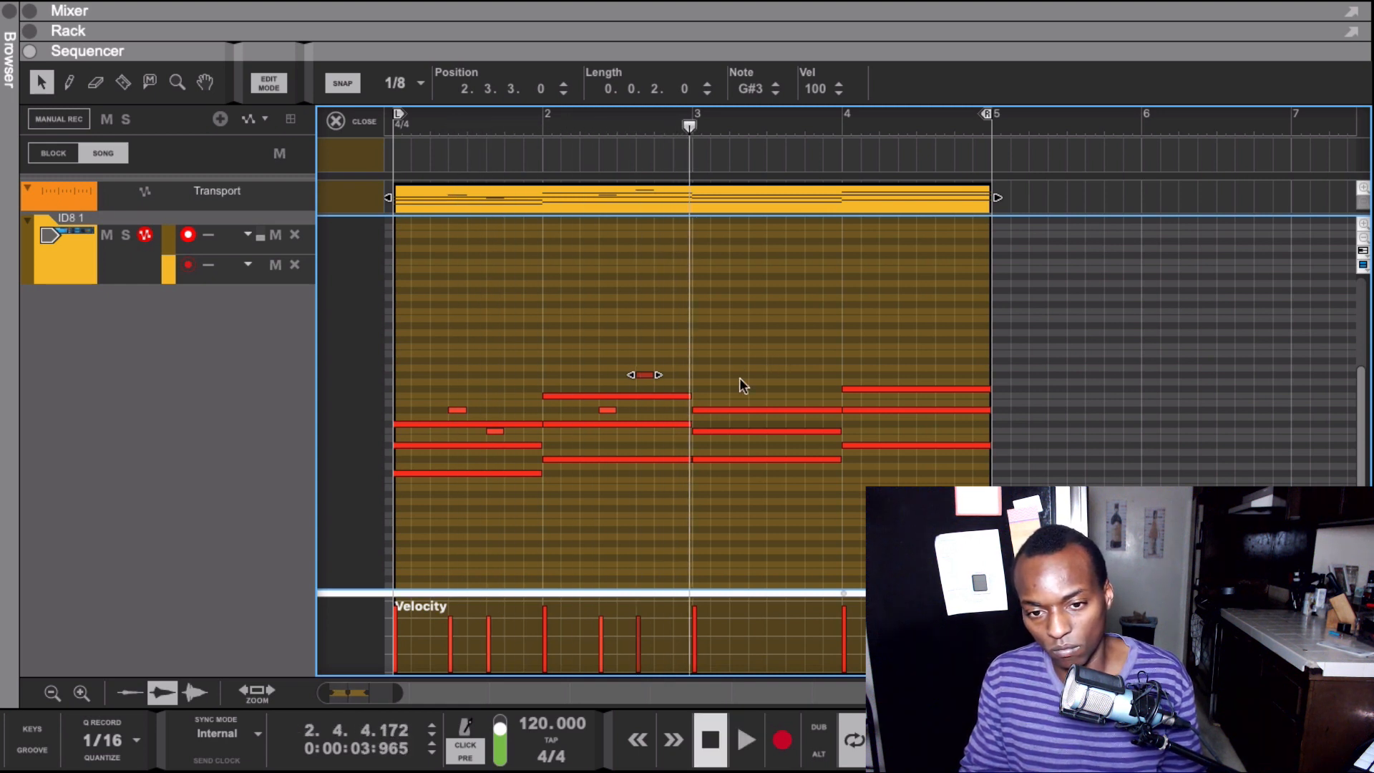
left_click(690, 374)
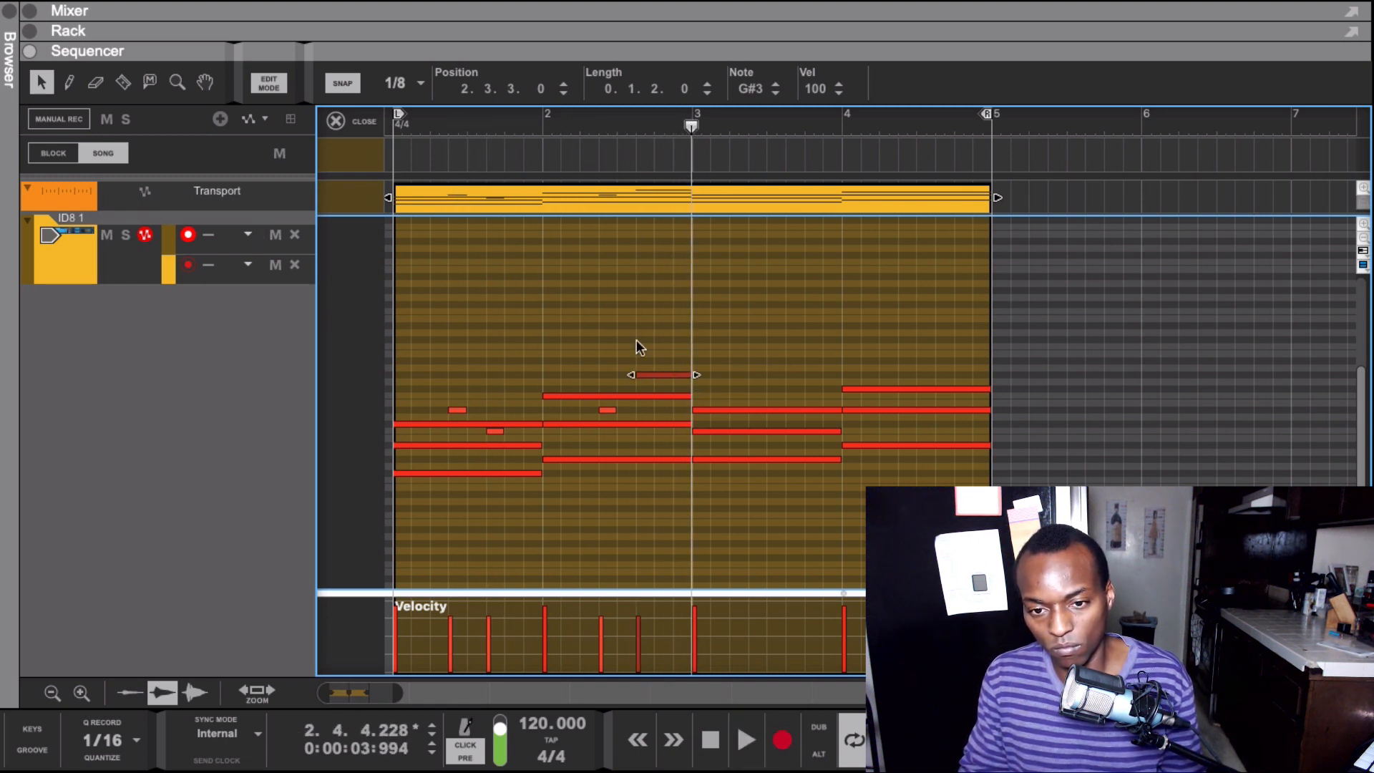
key("space")
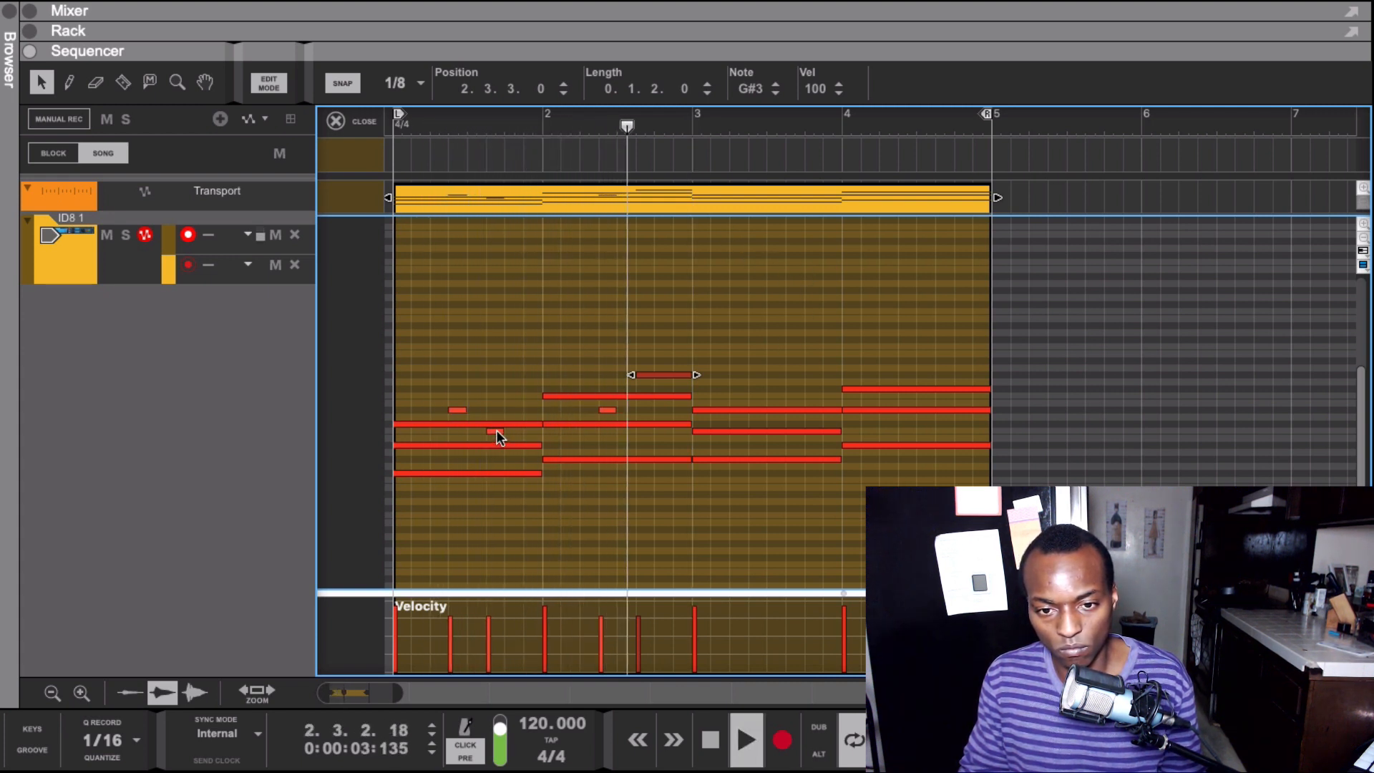
Add an eighth-note G#3 at 3.2.1 and an F3 at 3.3.1 above the bar 3 chord, and play from the start
left_click(733, 418)
left_click_drag(733, 419, 742, 373)
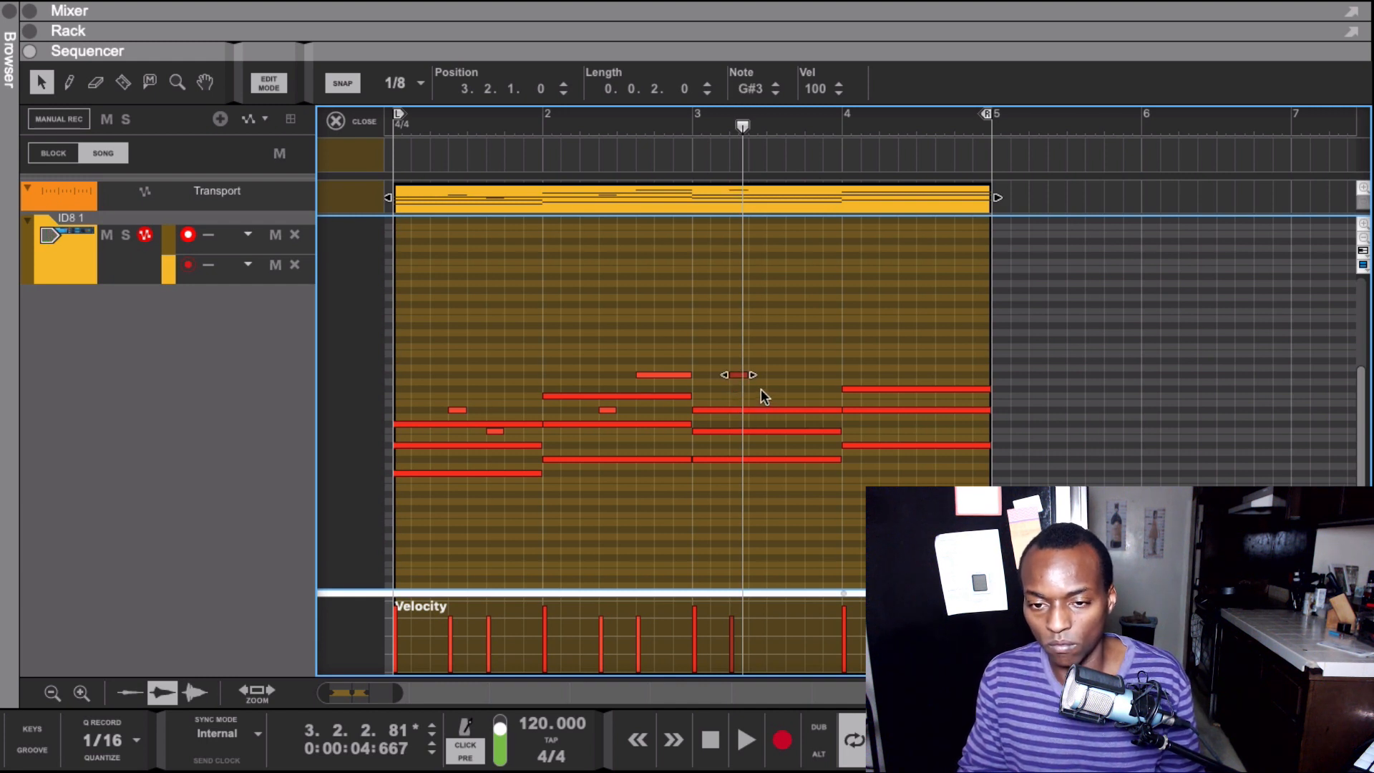
double_click(768, 396)
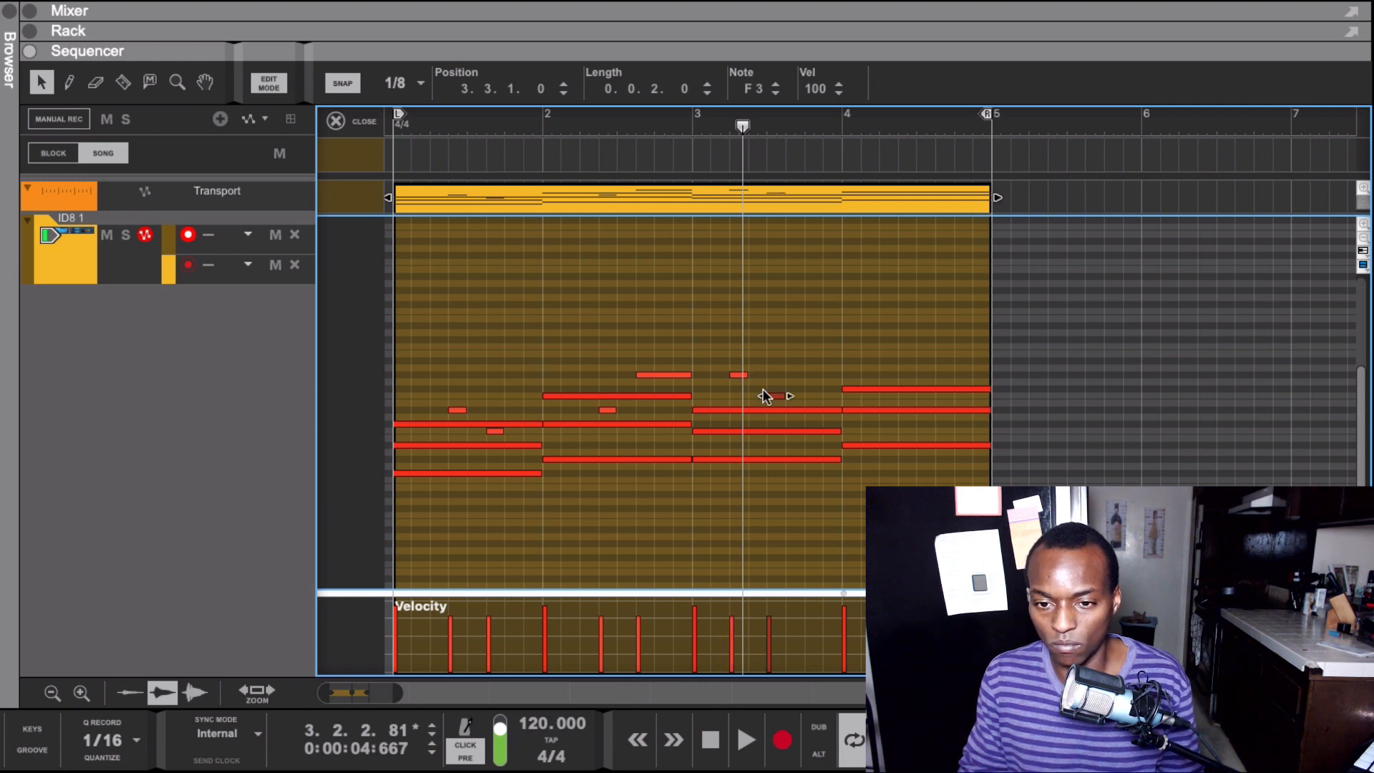
left_click_drag(743, 127, 396, 127)
key("space")
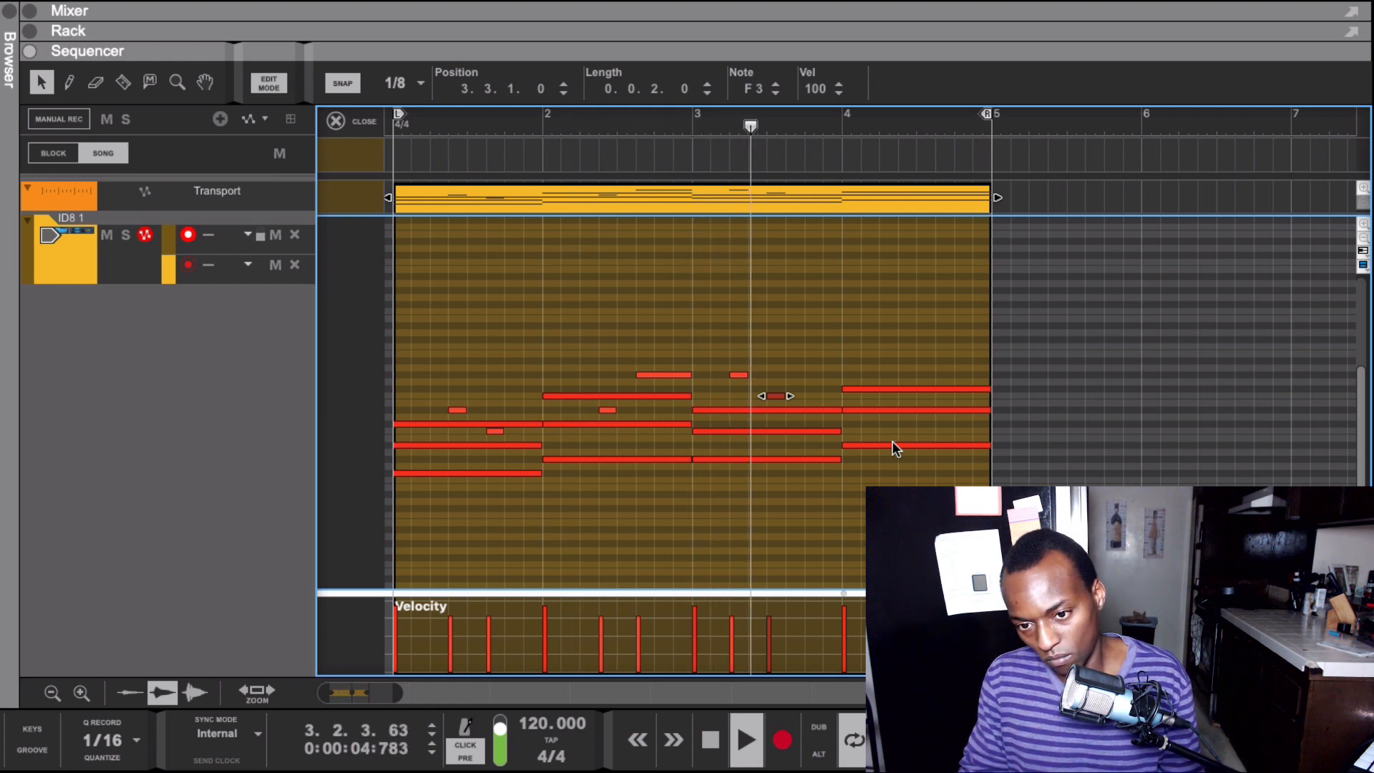
key("space")
Move both short bar 3 notes an eighth later, G#3 to 3.2.3 and F3 to 3.3.3, and replay through bar 3
left_click_drag(729, 367, 788, 397)
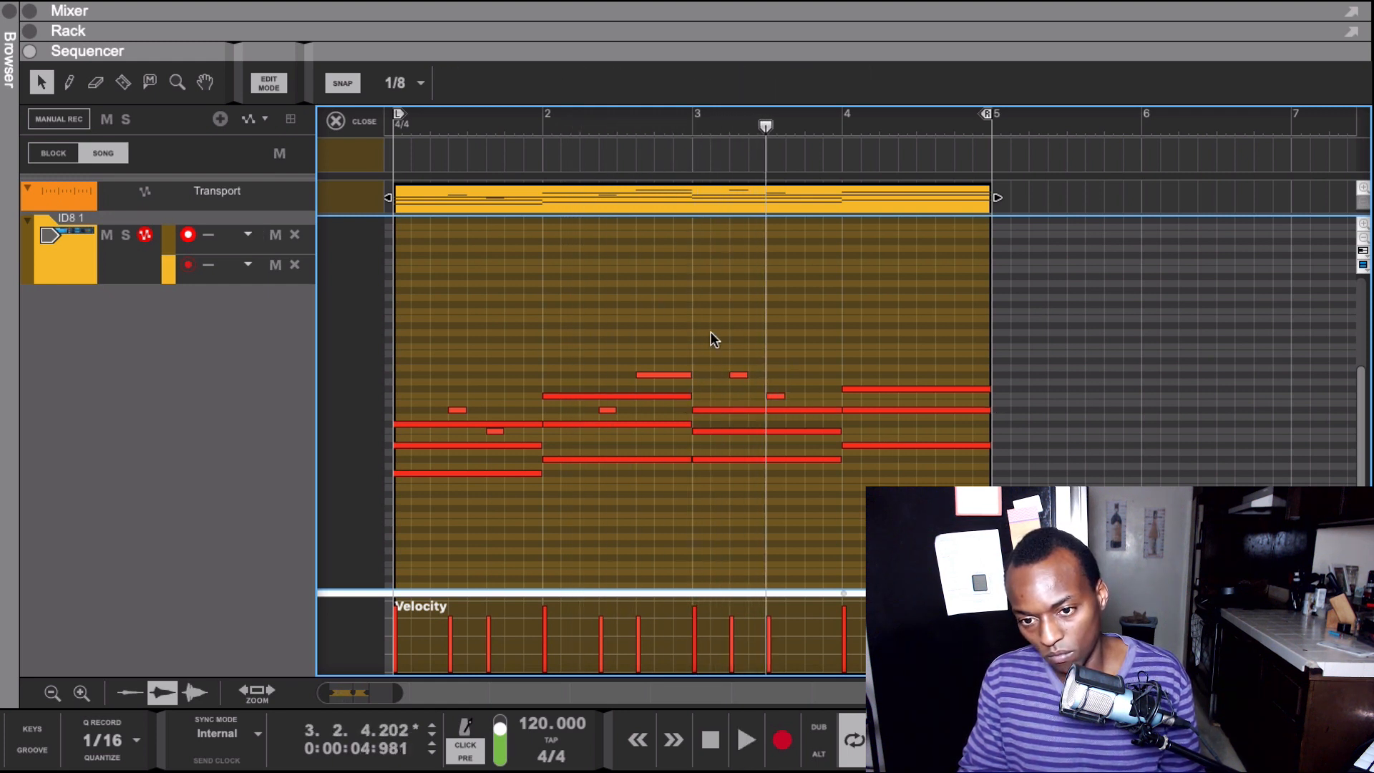
left_click_drag(710, 332, 789, 394)
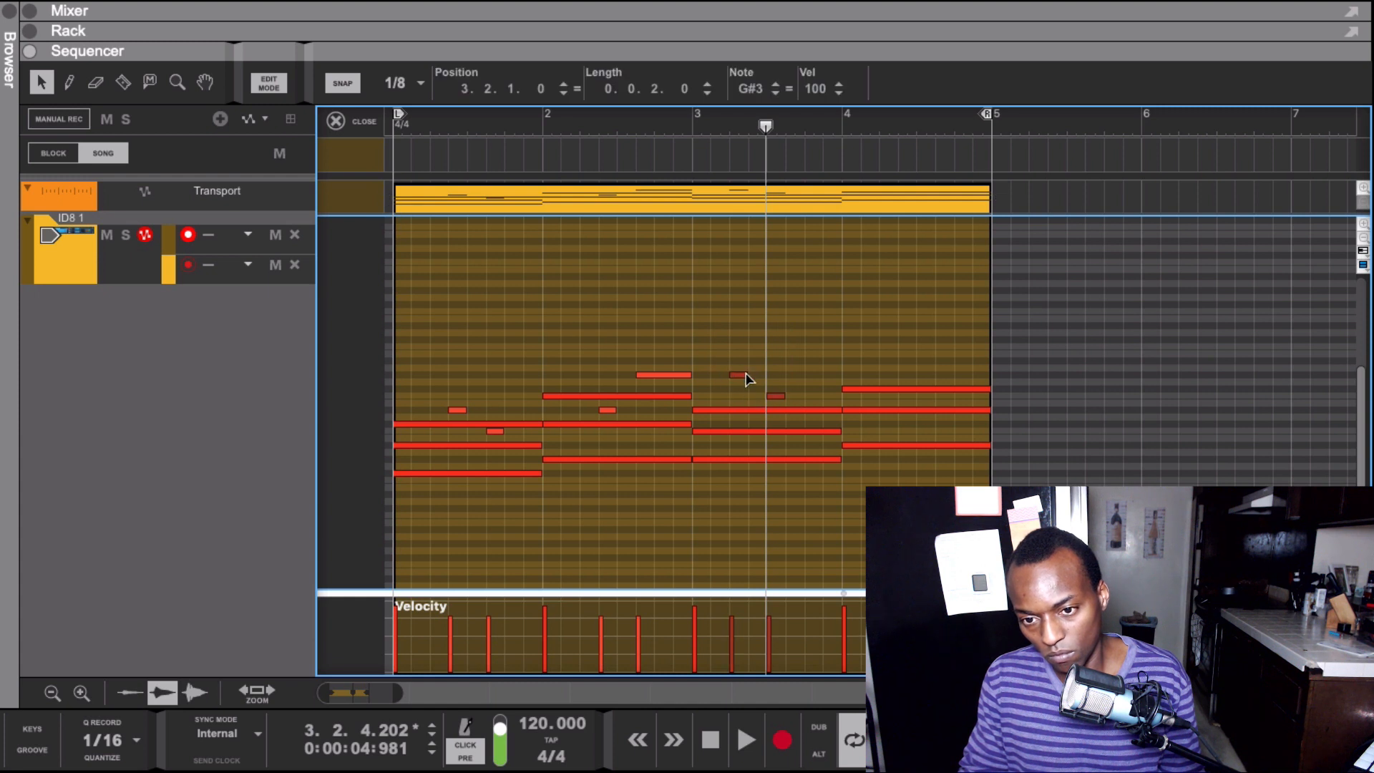
key("Right")
key("space")
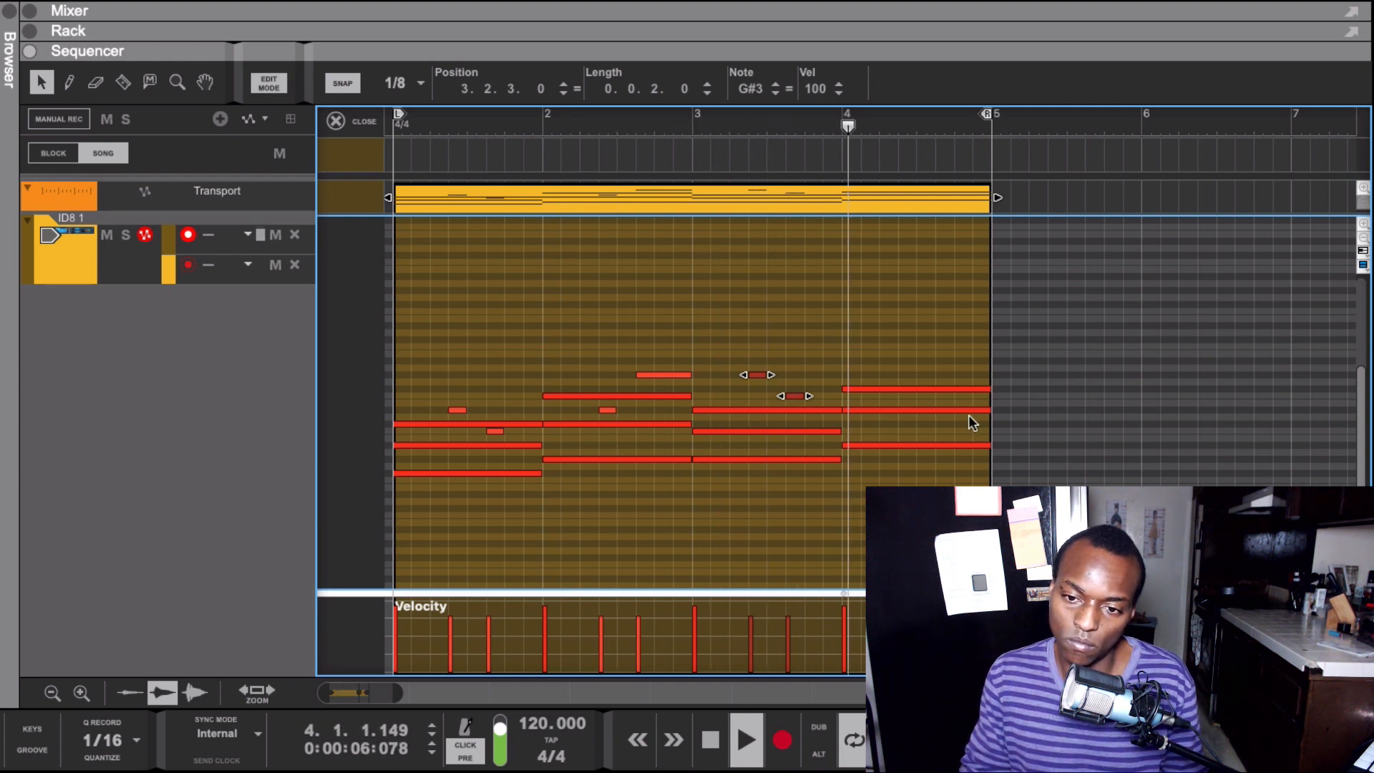
key("space")
Add an eighth-note F3 at 4.2.1 and a G#3 at 4.2.3 in bar 4, and play them from bar 3
left_click_drag(889, 415, 888, 398)
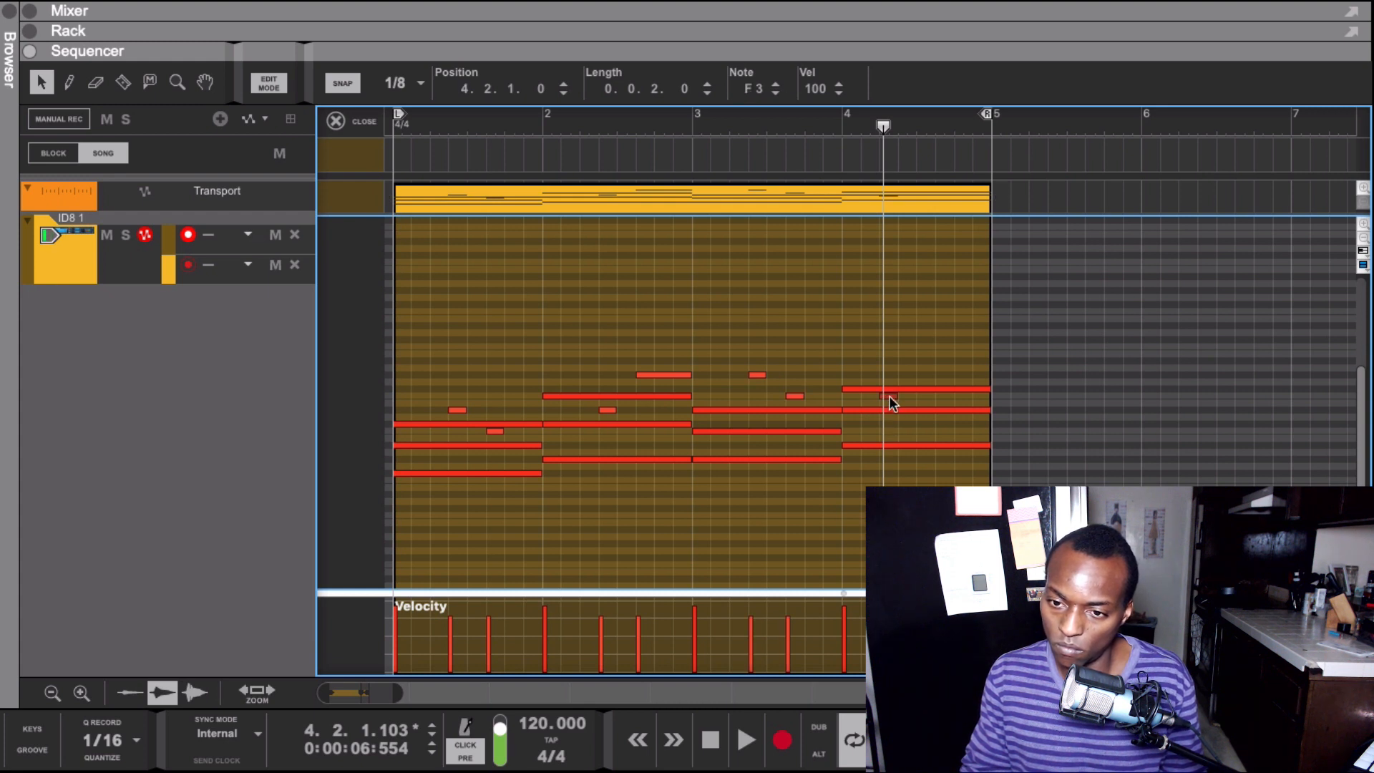
left_click(906, 382)
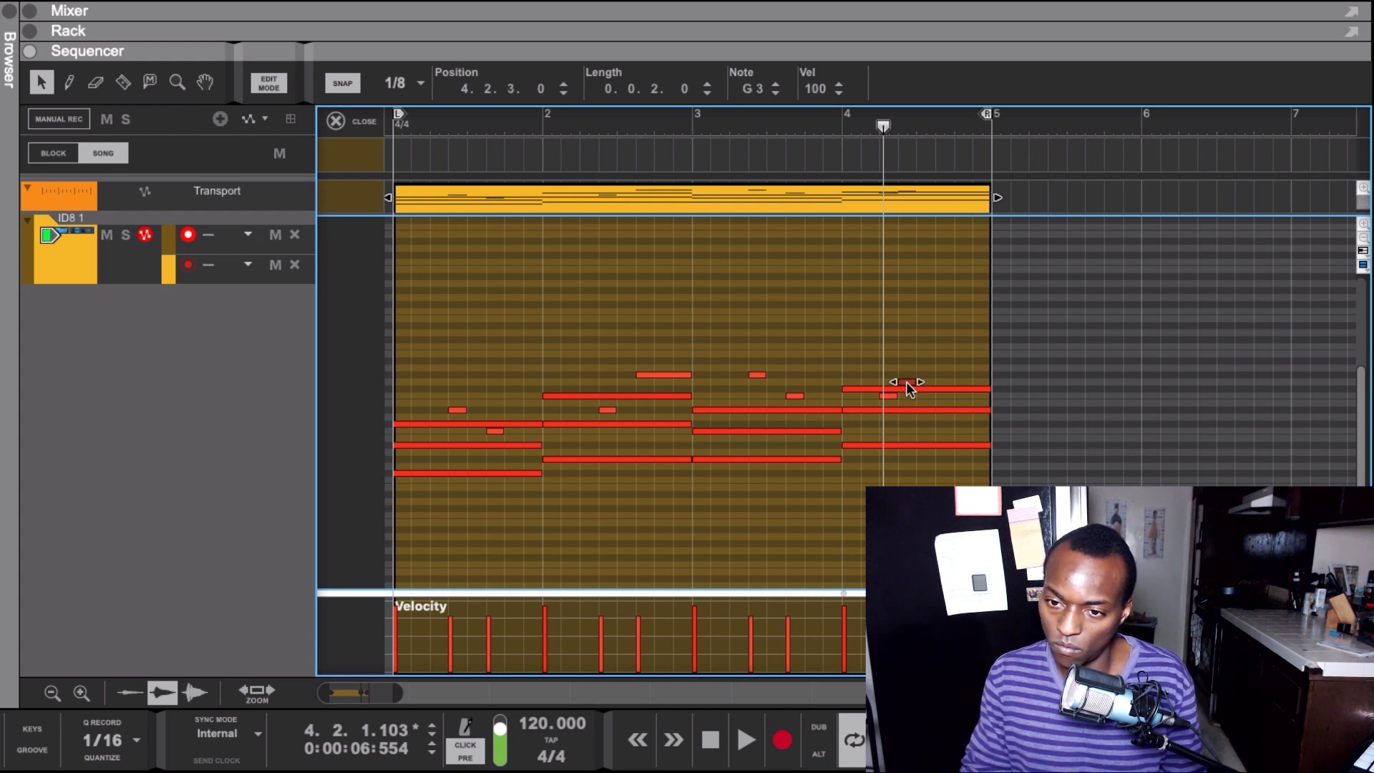
left_click_drag(906, 381, 908, 377)
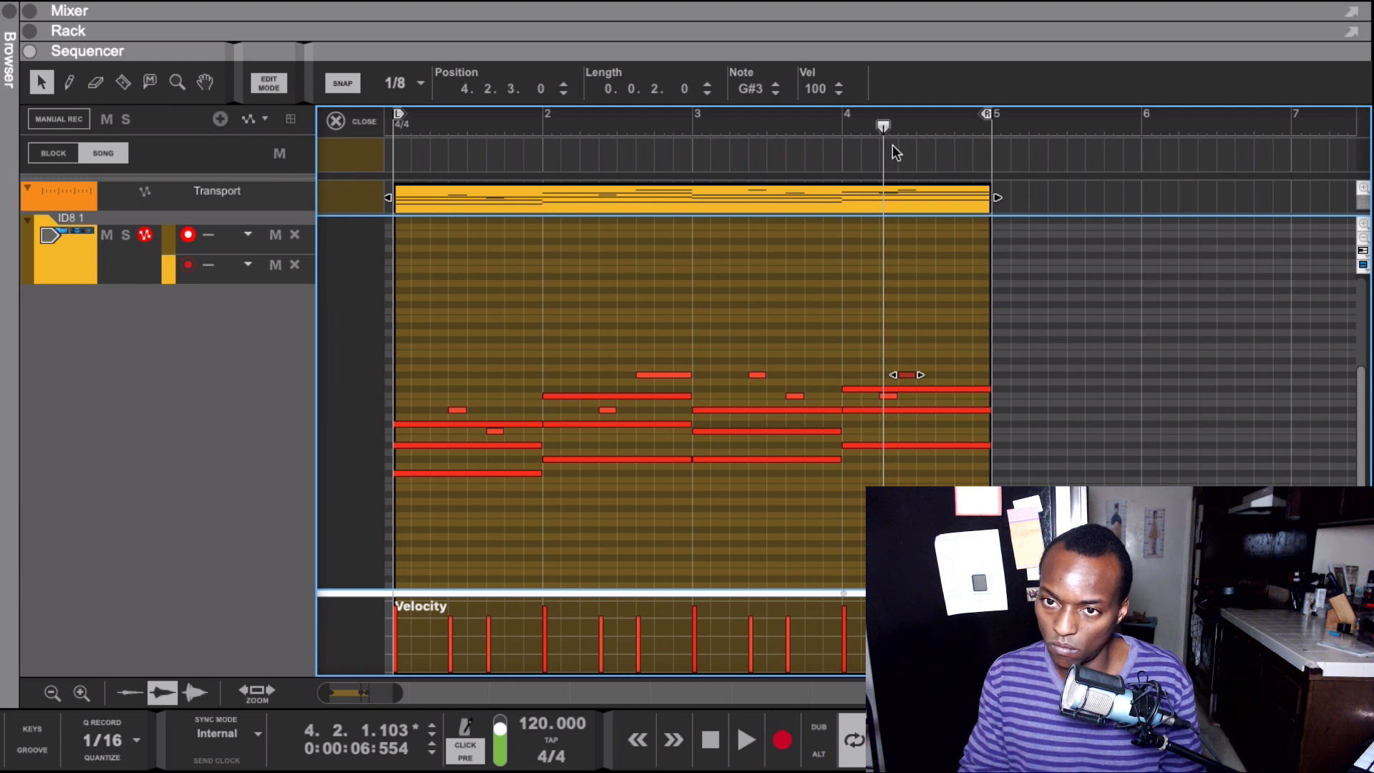
left_click(730, 122)
key("space")
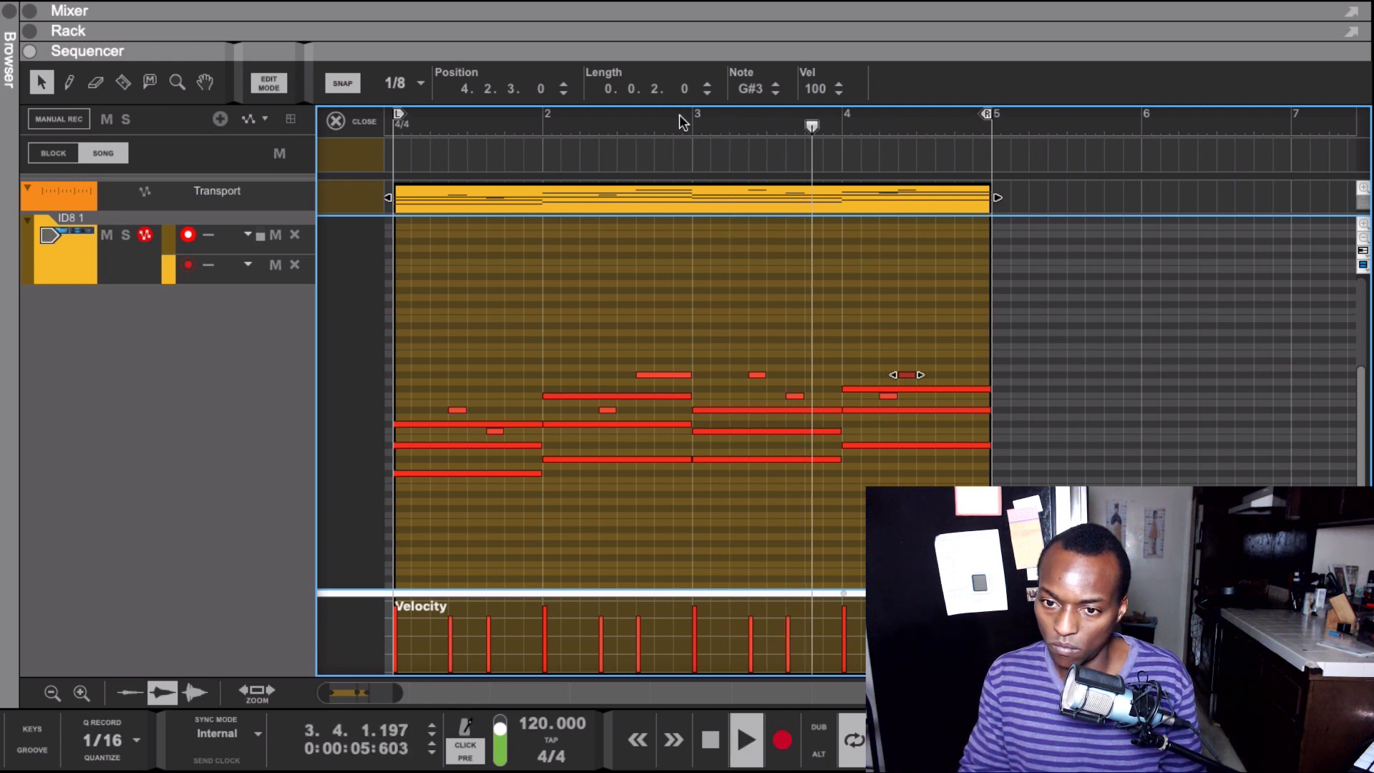
key("space")
Move bar 4's short F3 to 4.1.3 and its short G#3 to 4.2.1, replaying from bar 3 after each move
left_click_drag(883, 395, 866, 394)
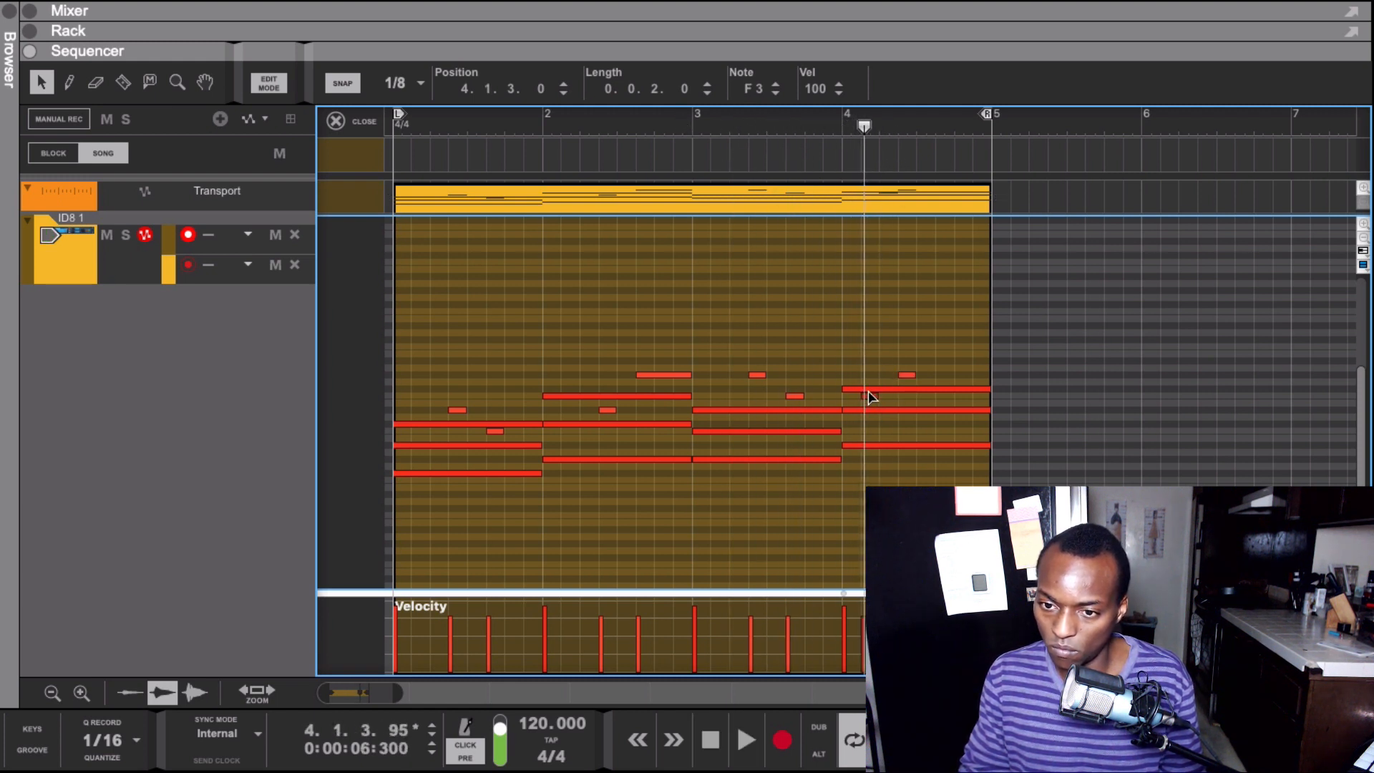
left_click(765, 116)
key("space")
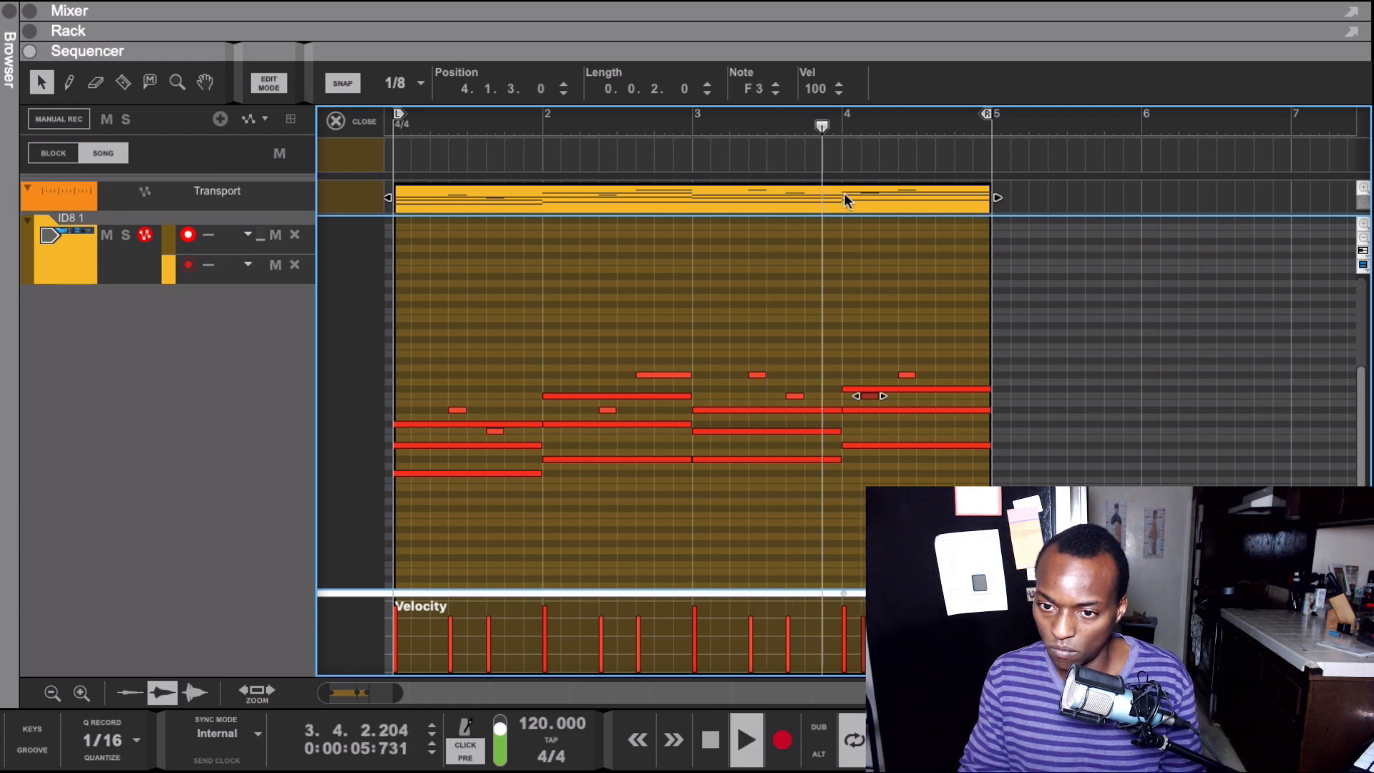
key("space")
left_click_drag(908, 372, 890, 373)
left_click(766, 133)
key("space")
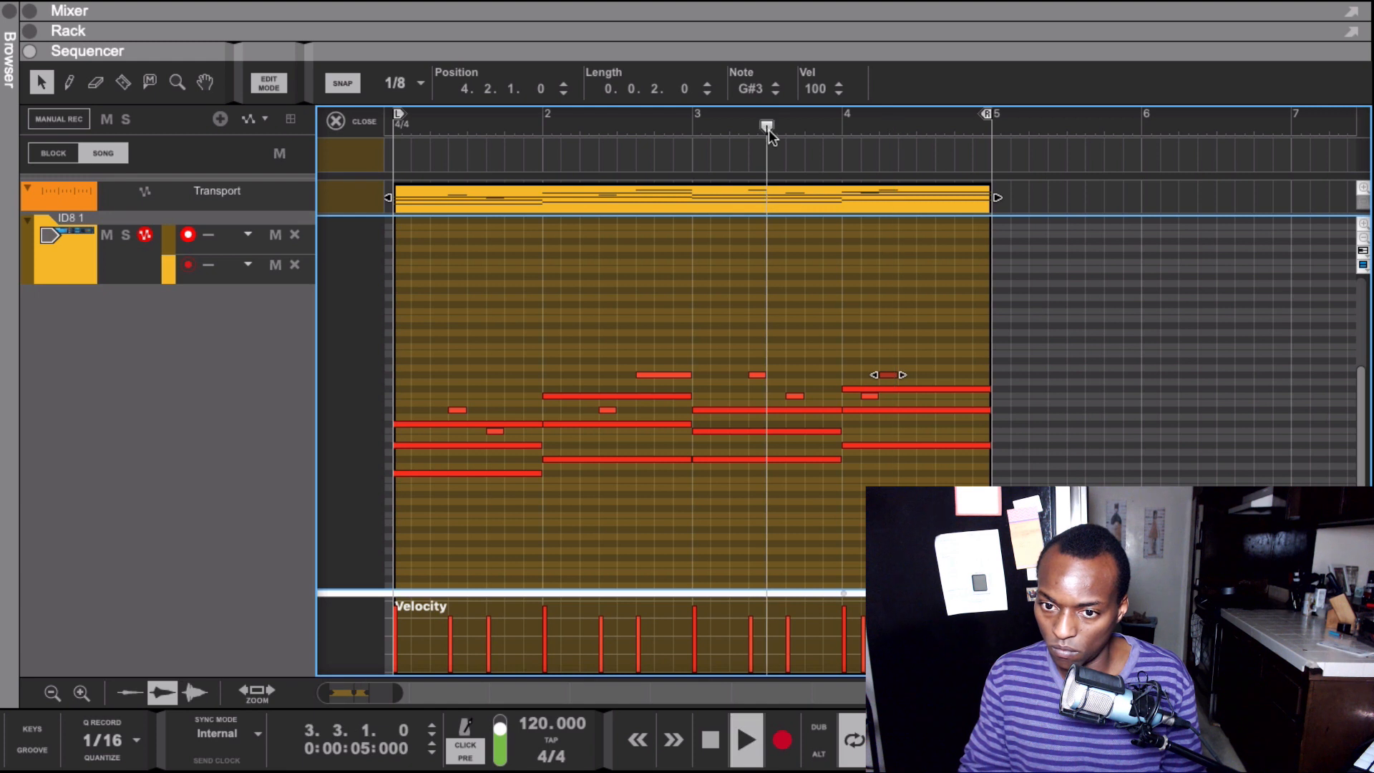
key("space")
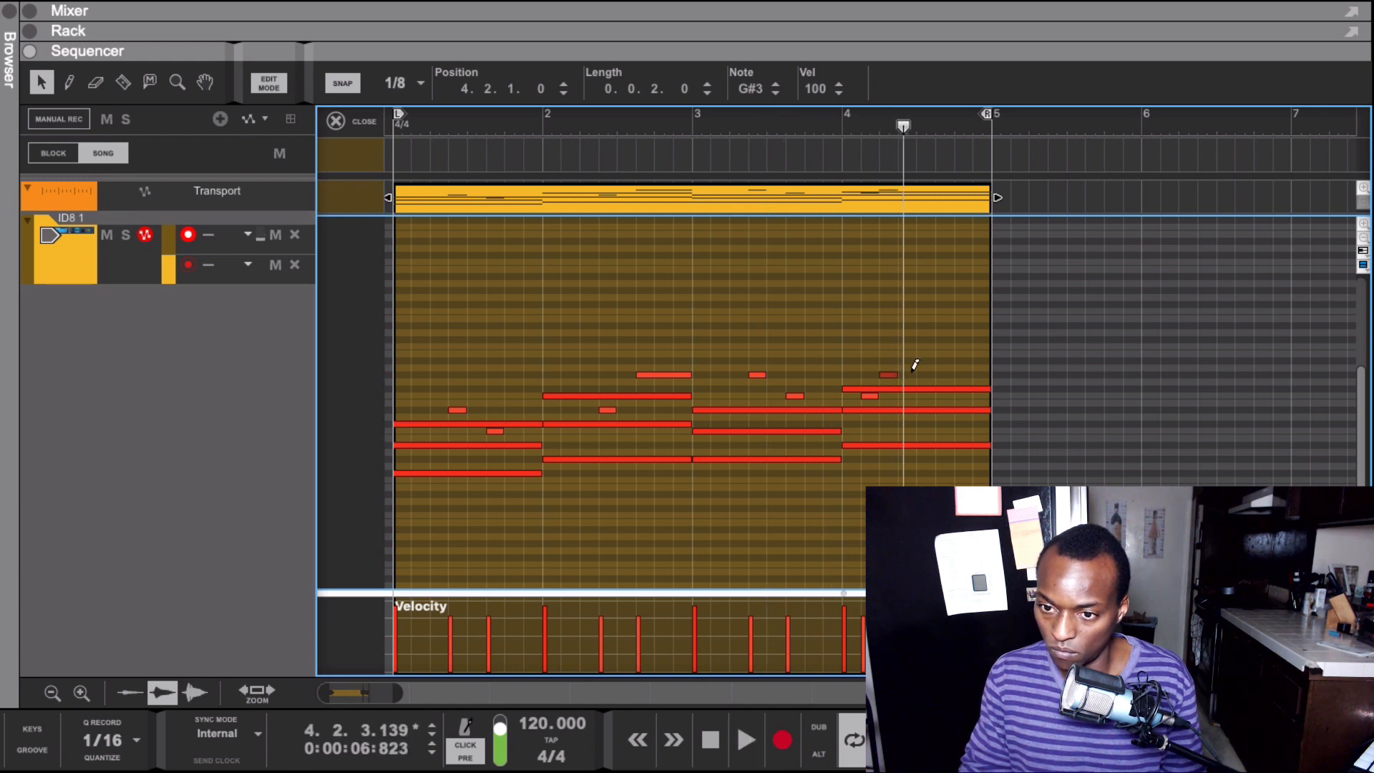
Add a second eighth-note G#3 at 4.2.3 and play from late bar 3 into bar 4
left_click(908, 361, "alt")
mouse_move(909, 364)
left_mouse_down()
mouse_move(923, 377)
mouse_move(910, 373)
left_mouse_up()
left_click(804, 129)
key("space")
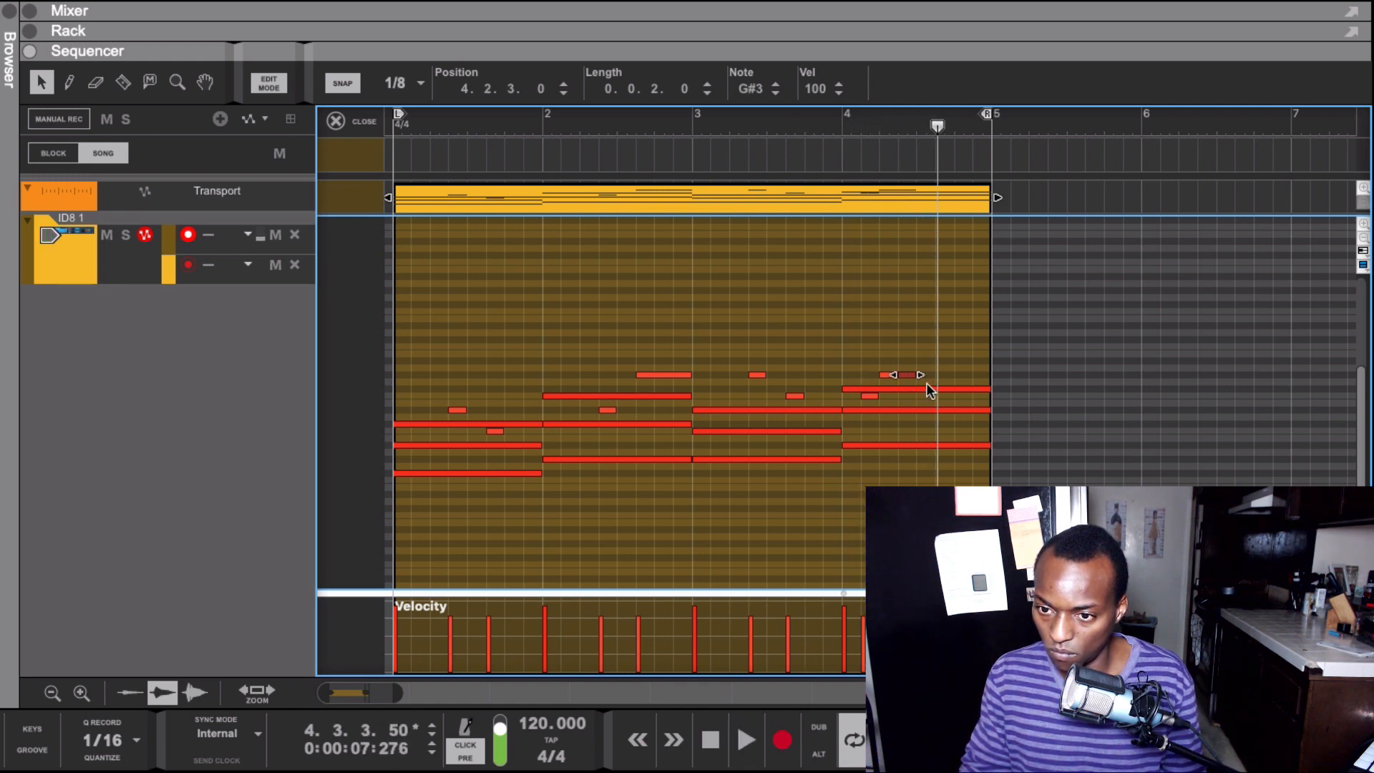
Add a descending run of eighth notes at the end of bar 4: F3 at 4.3.3, D#3 at 4.4.1 and C#3 at 4.4.3
left_click(967, 416)
left_click(964, 419)
left_click(964, 417)
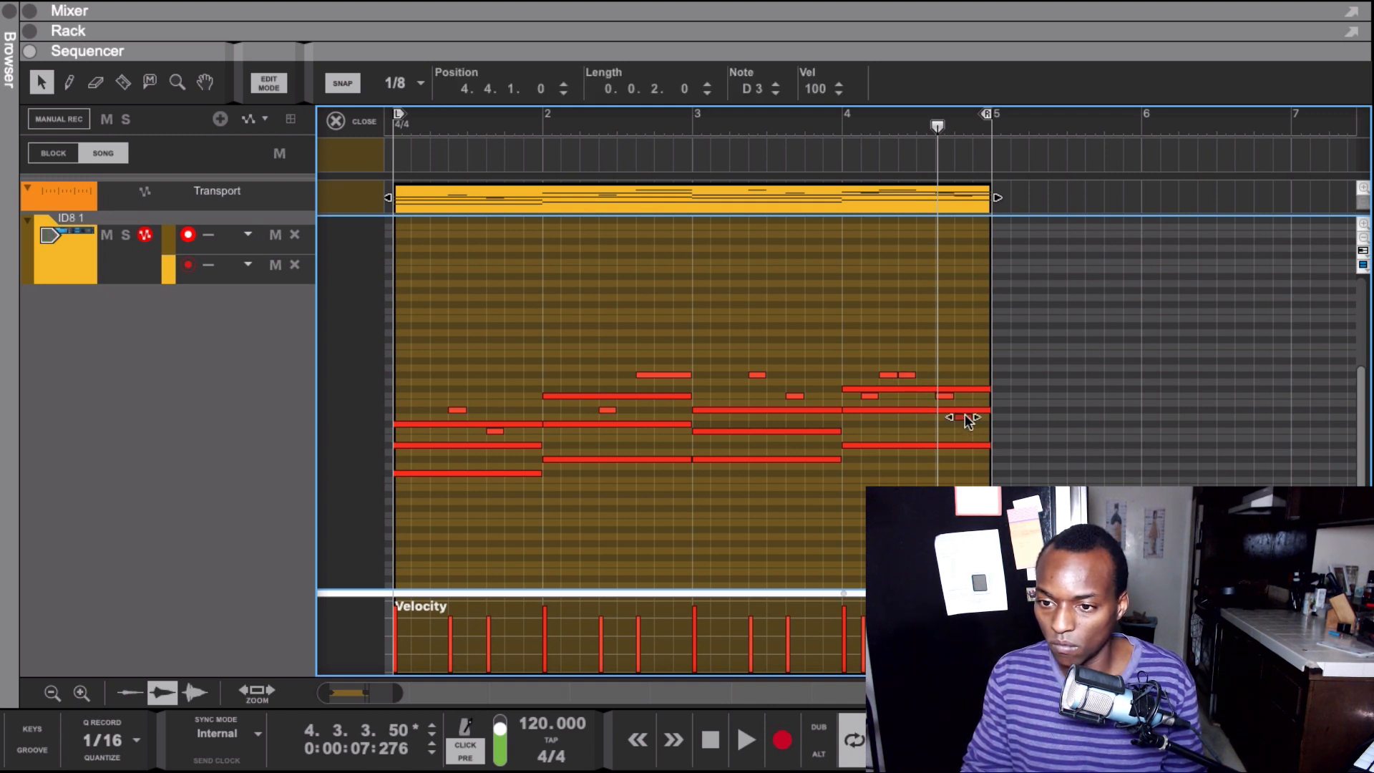
left_click_drag(963, 416, 991, 412)
Shorten the overlapping D#3 chord notes, setting the bar 3 note to 1.0.0.0 and the bar 4 note to 0.3.0.0
left_click(985, 410)
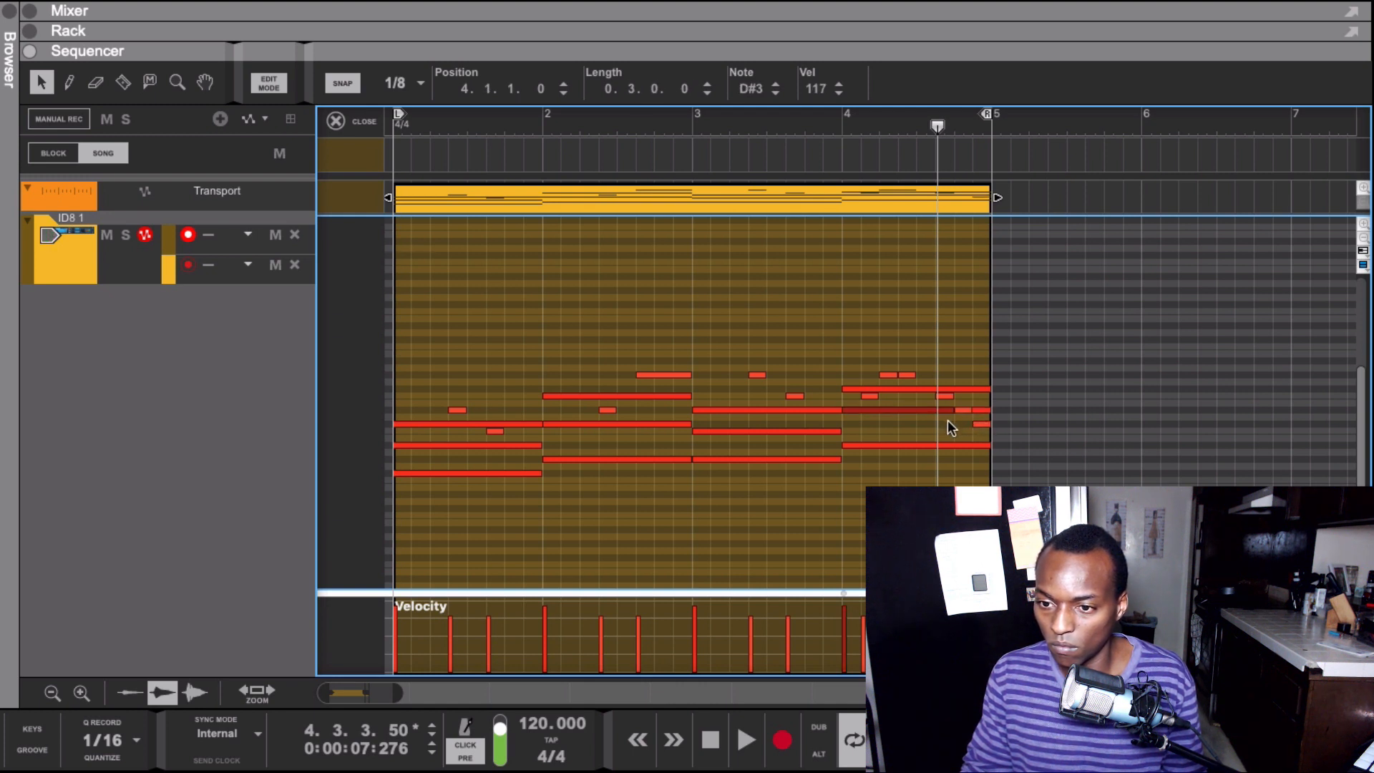
mouse_move(936, 422)
left_mouse_down()
mouse_move(909, 418)
mouse_move(922, 417)
left_mouse_up()
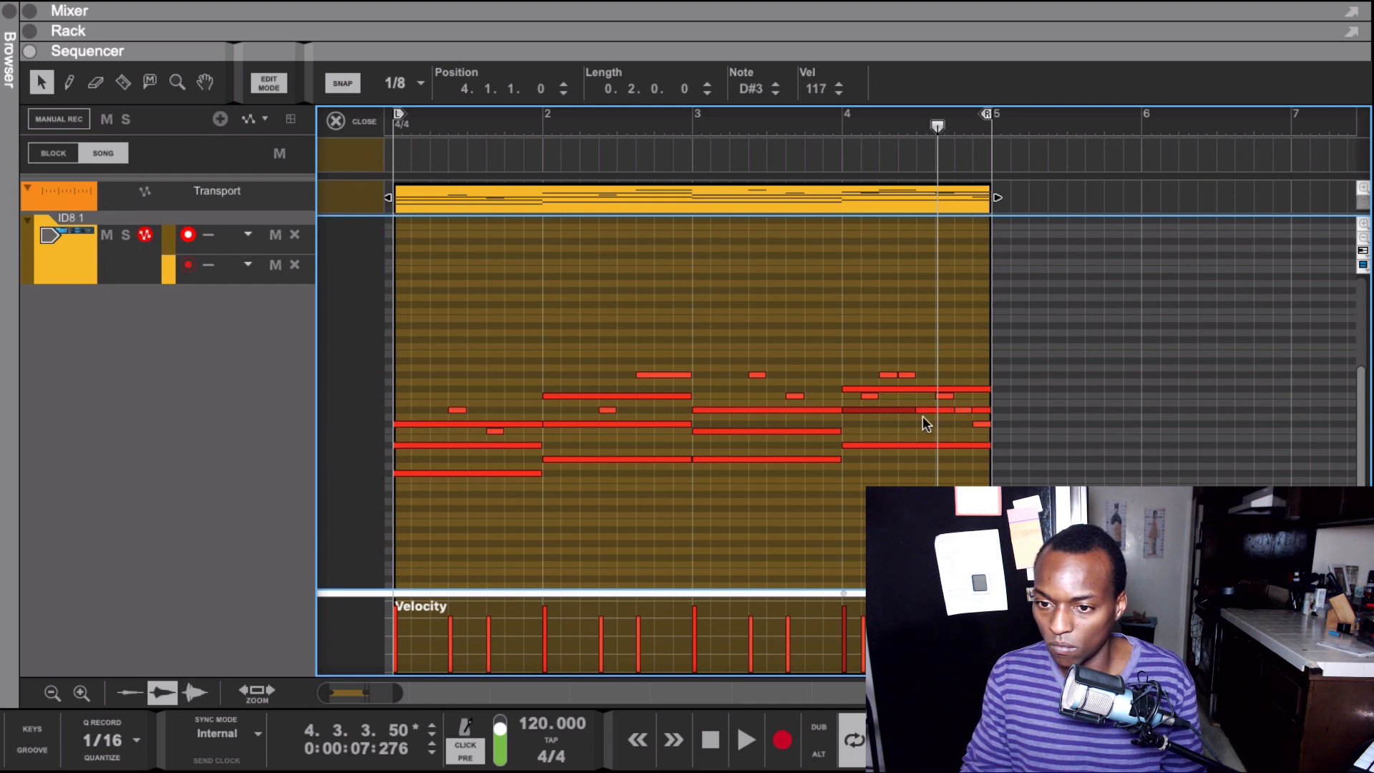
left_click(976, 411)
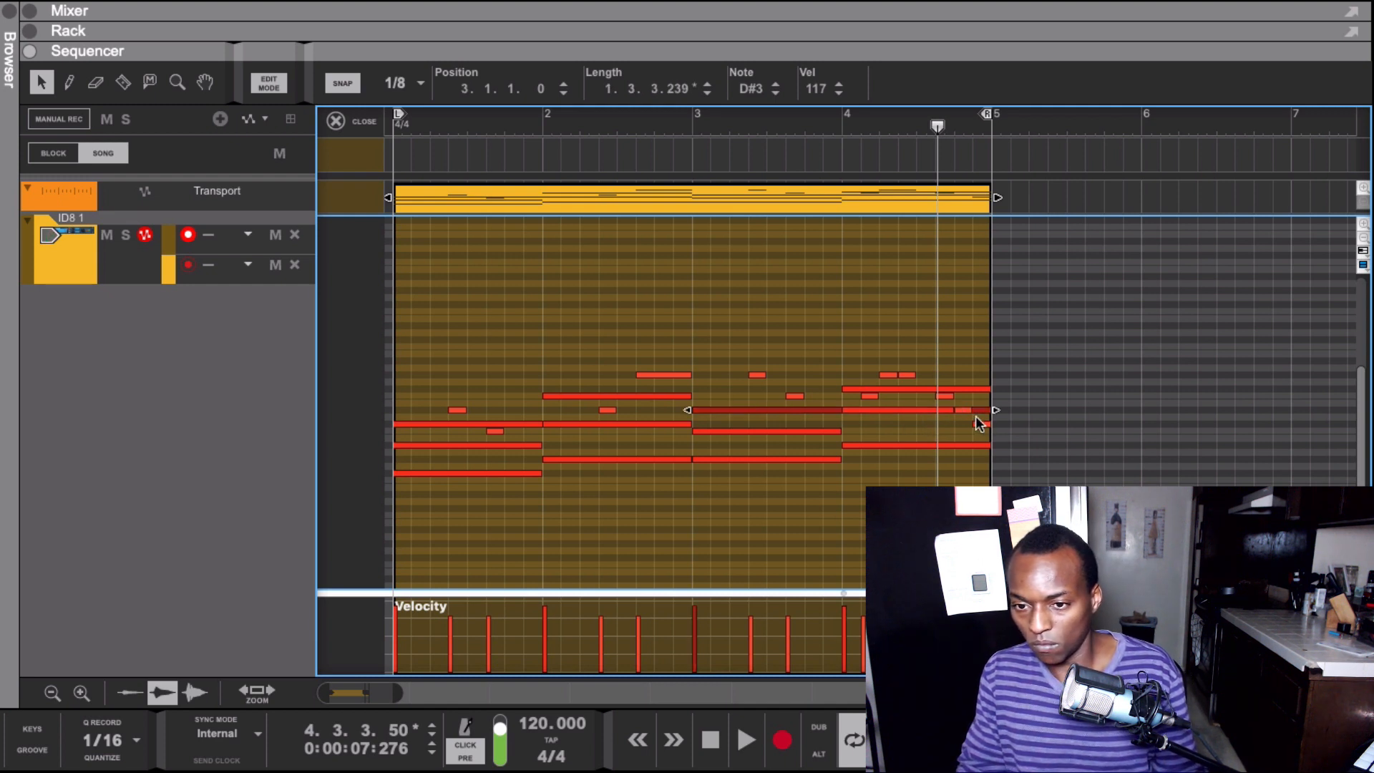
left_click(877, 412)
left_click(821, 414)
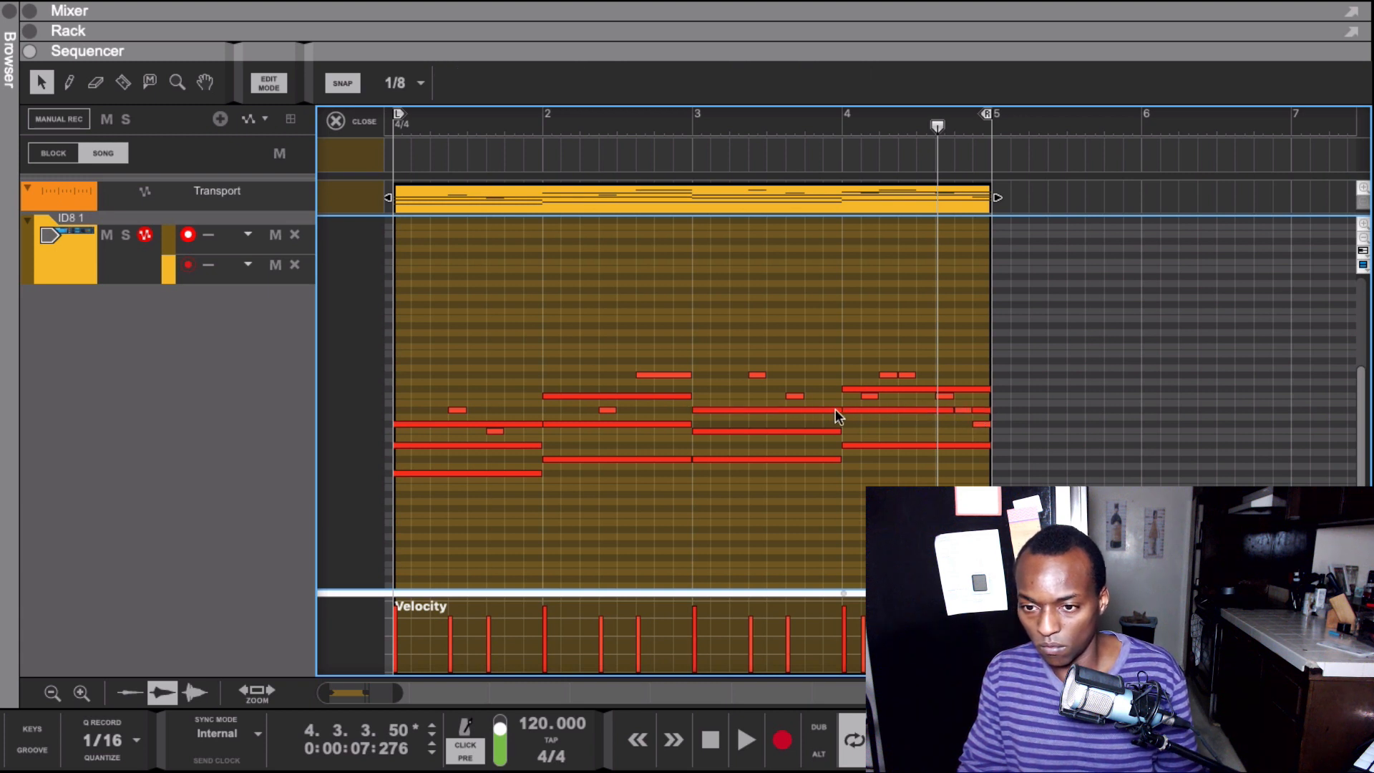
left_click(809, 411)
left_click_drag(990, 410, 811, 418)
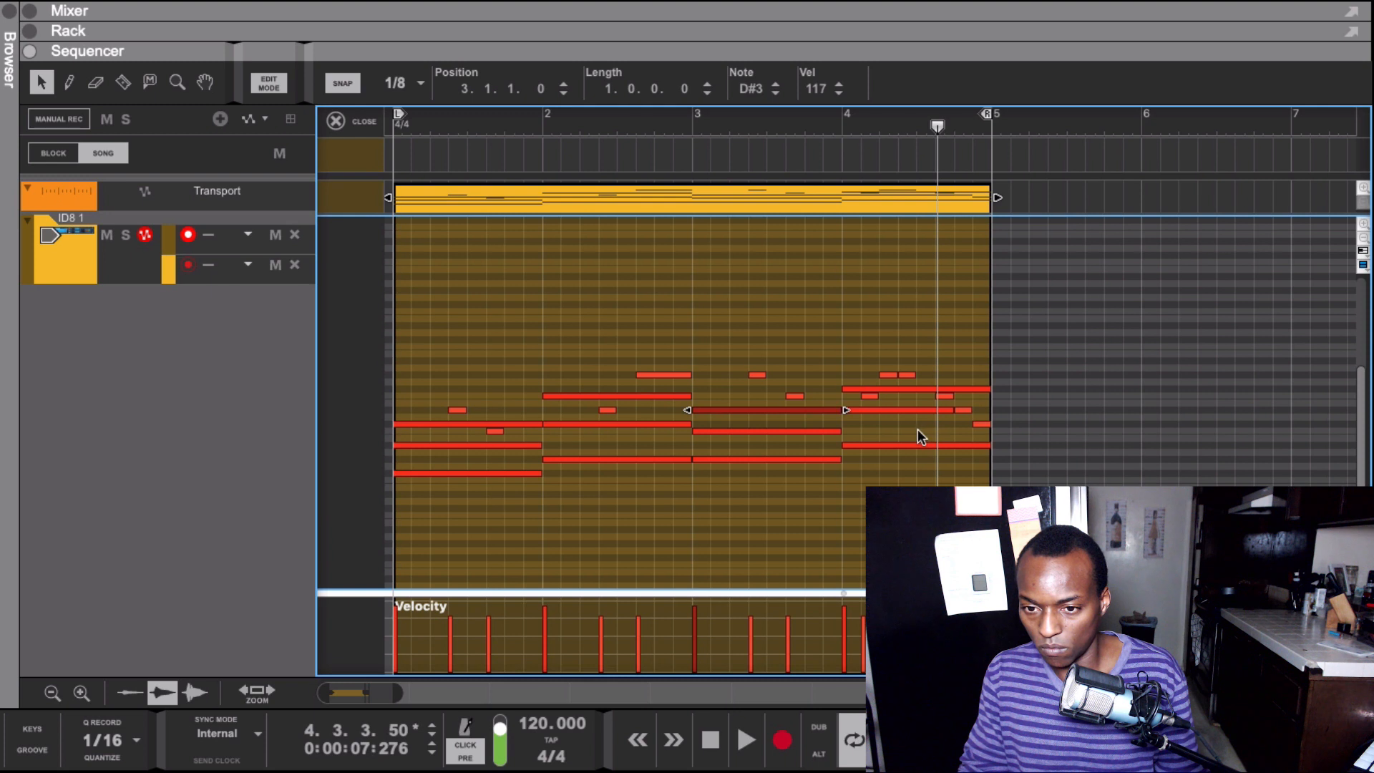
left_click(882, 410)
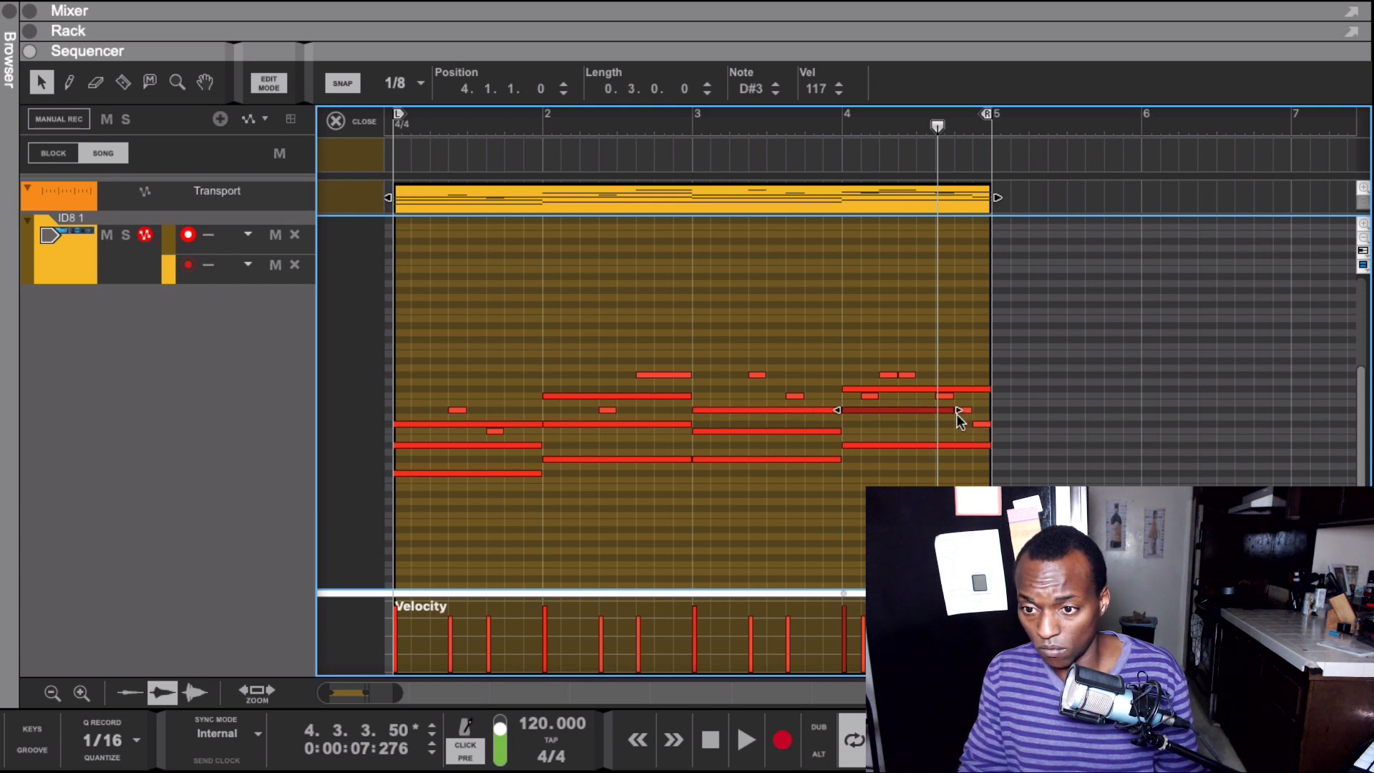
Add an eighth-note D#3 at 4.4.3 in bar 4 and start playback from 3.3.1
double_click(984, 416)
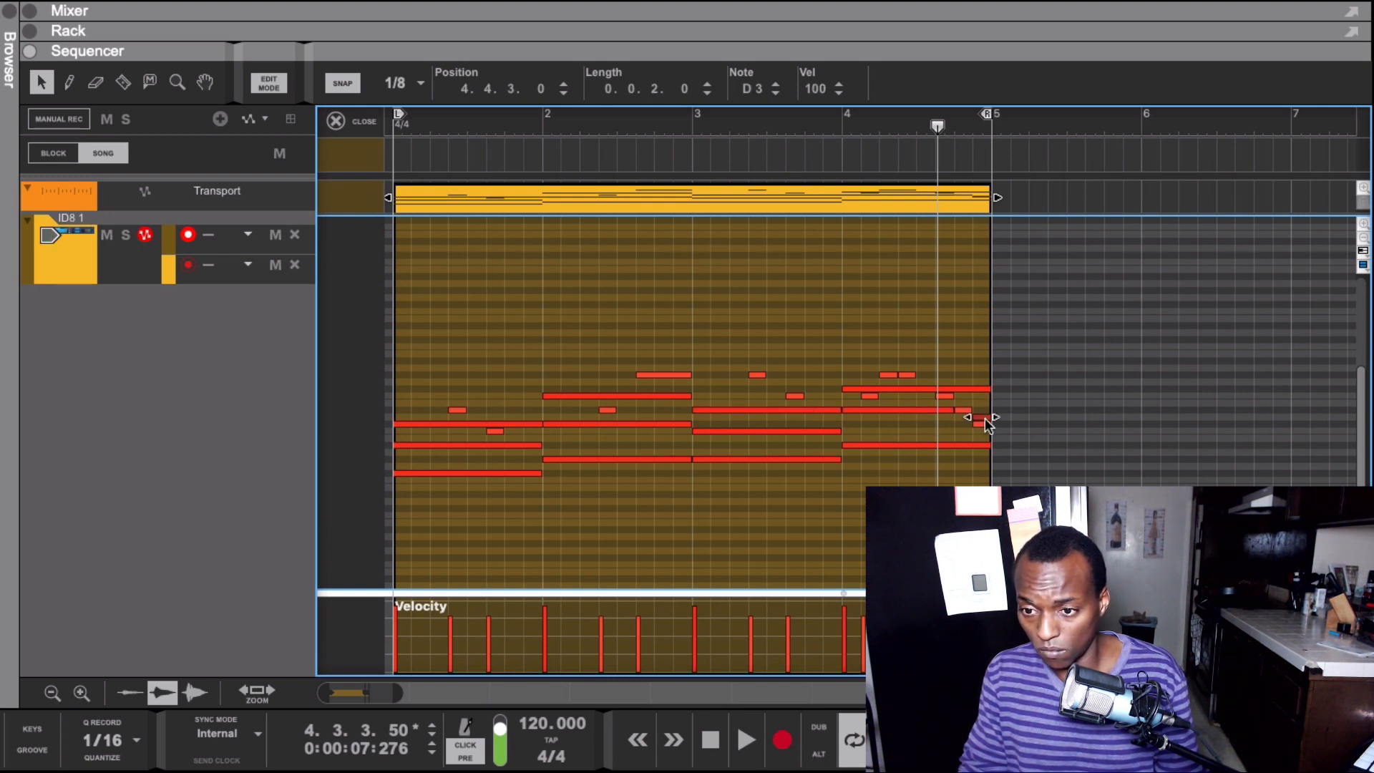
left_click_drag(986, 424, 985, 410)
left_click(766, 129)
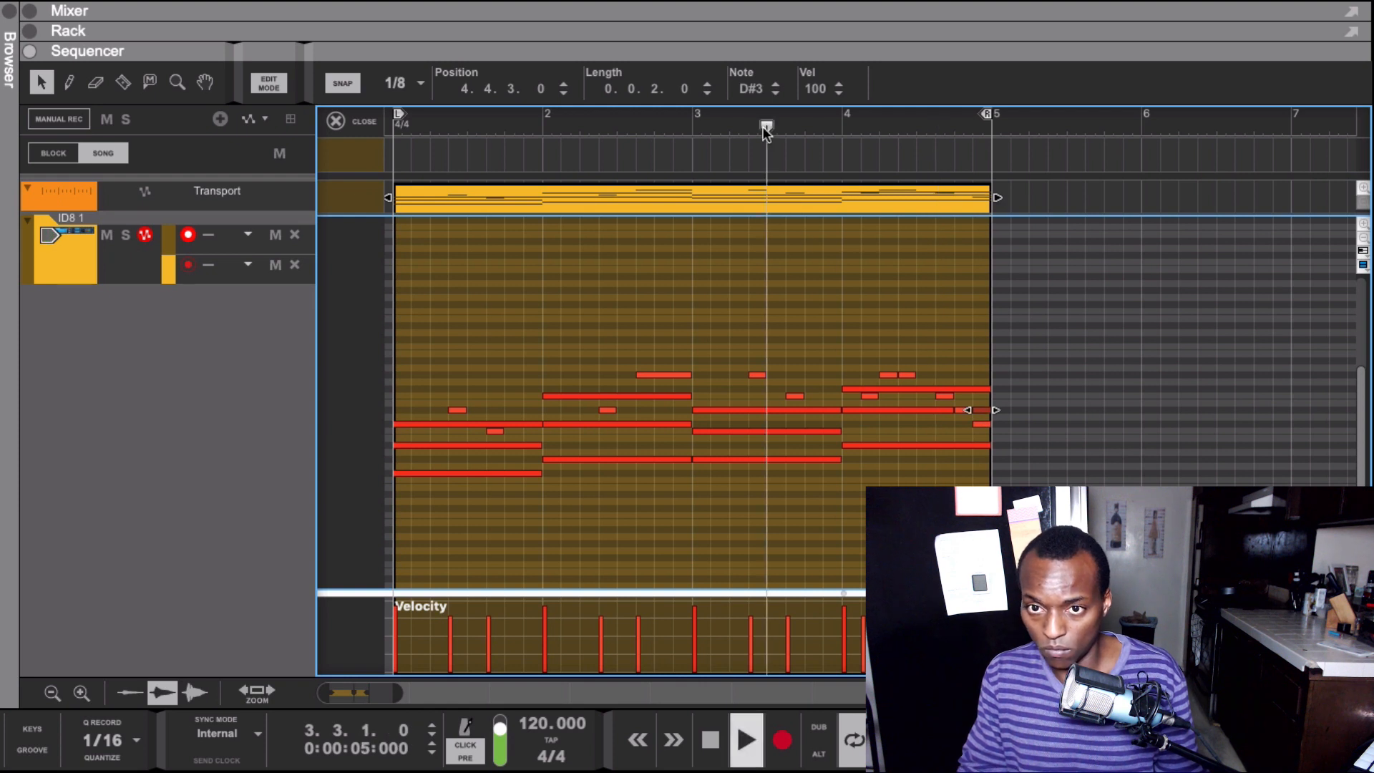
Delete the eighth-note D#3 at 4.4.3 while the progression plays
key("space")
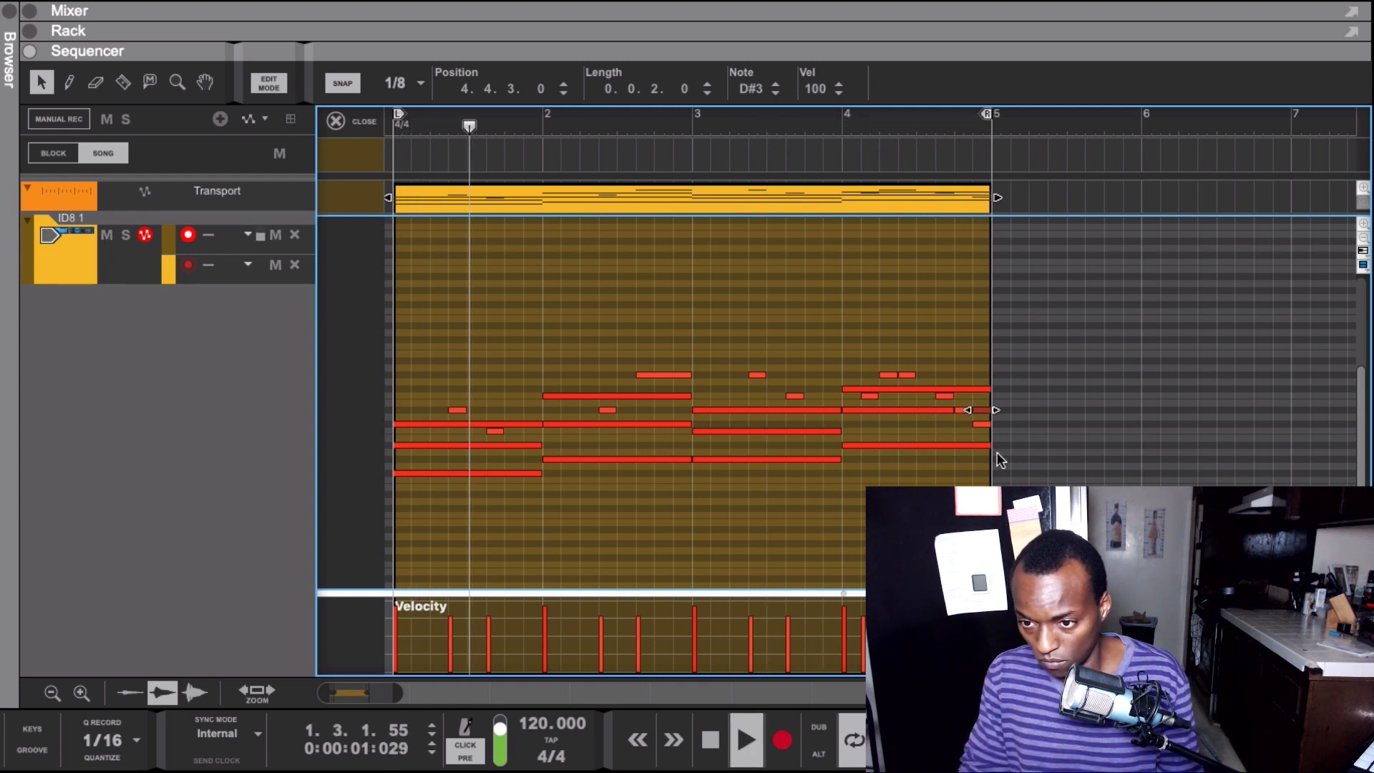
left_click_drag(981, 410, 982, 426)
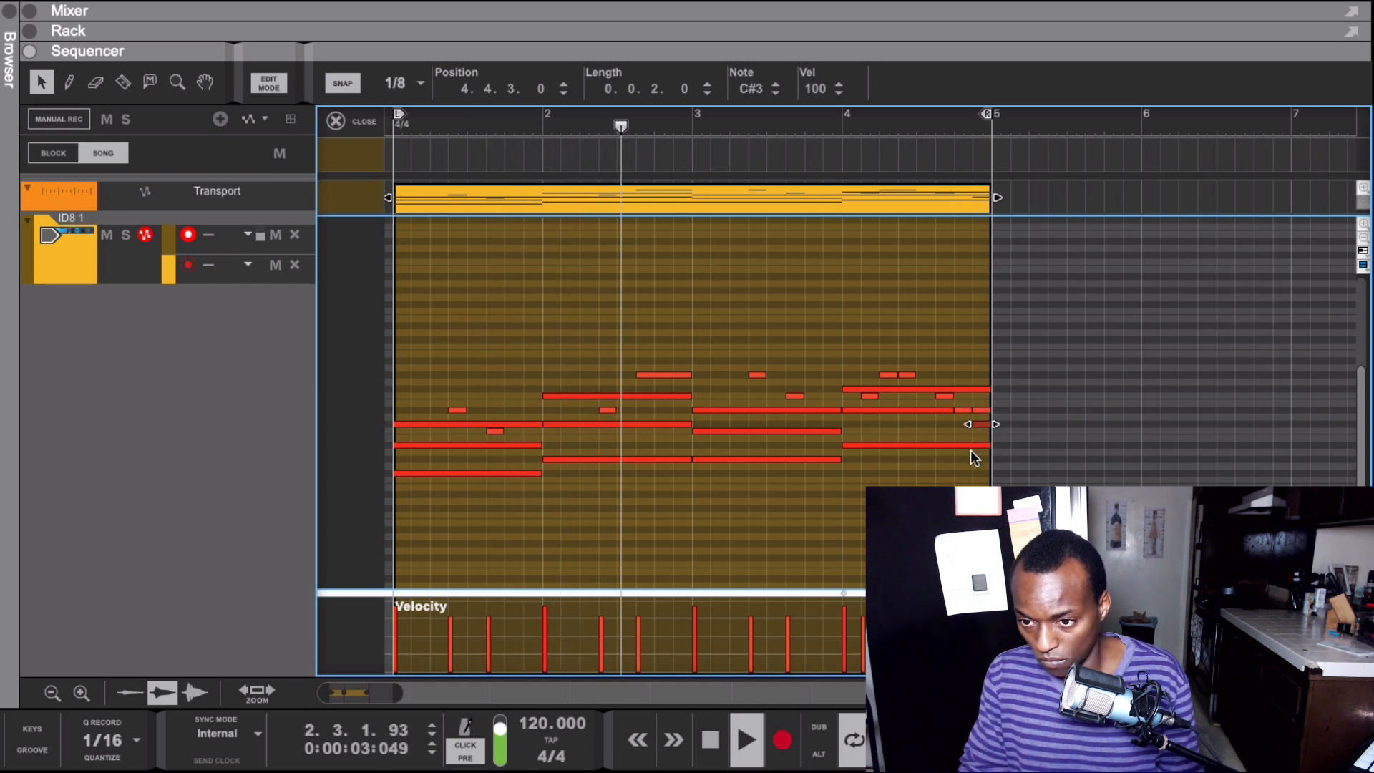
left_click(984, 410)
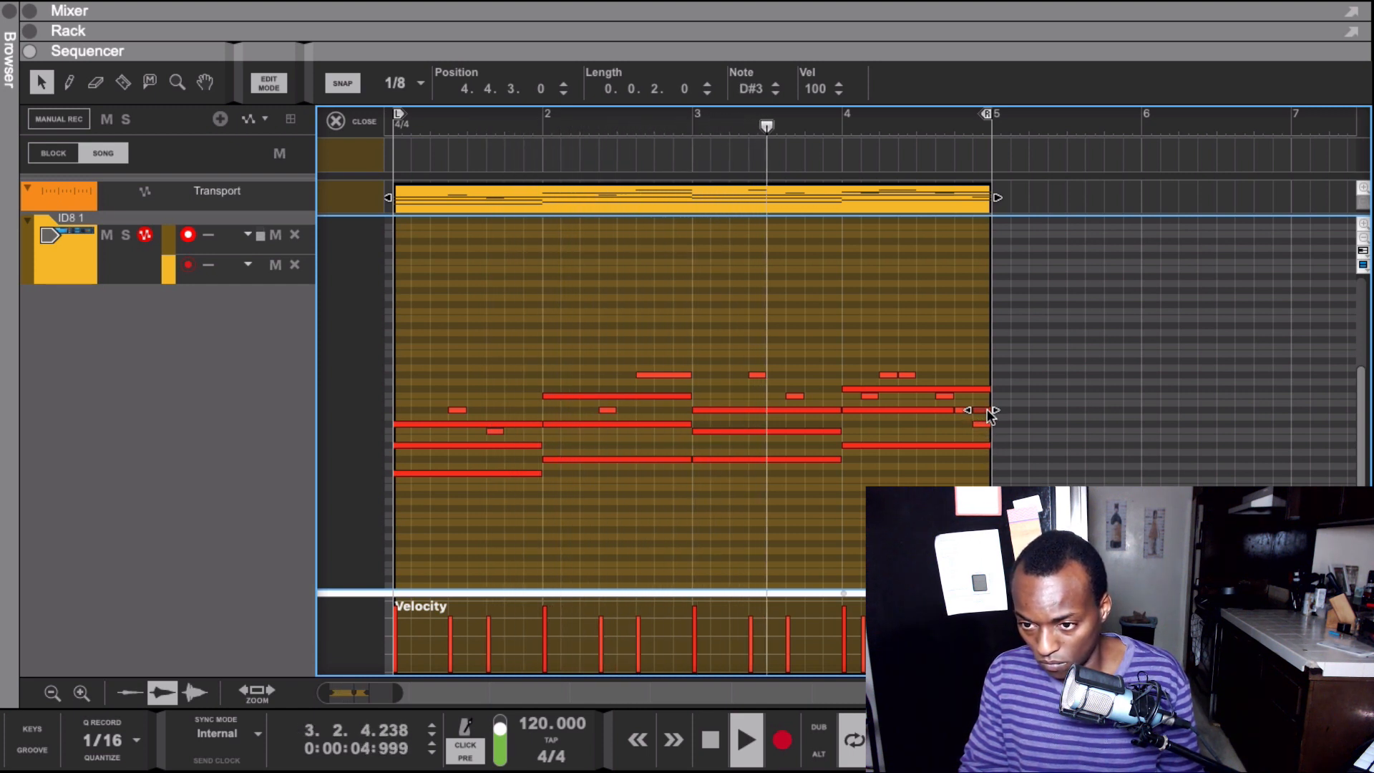
key("Delete")
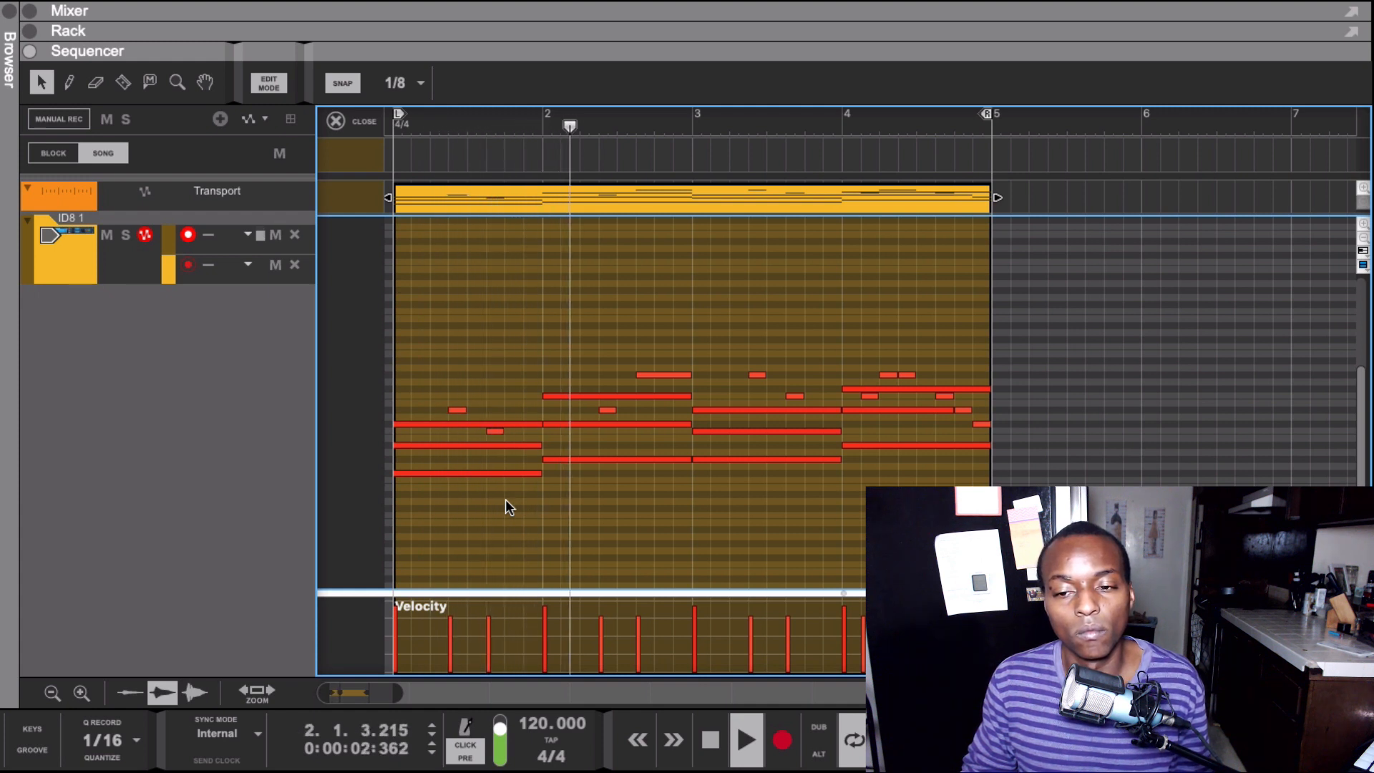
Play the four-bar progression from the start to listen to the chords and melody notes together
key("space")
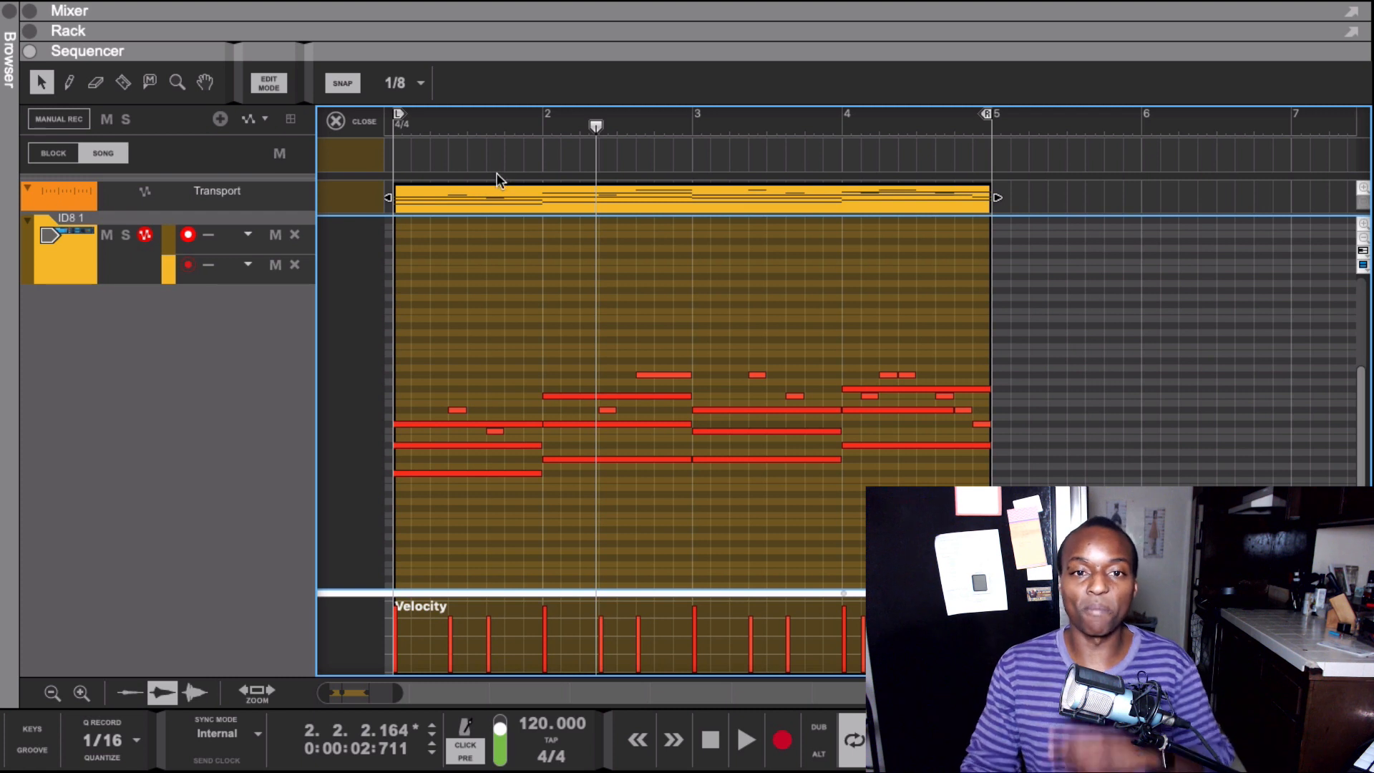
left_click_drag(596, 126, 292, 151)
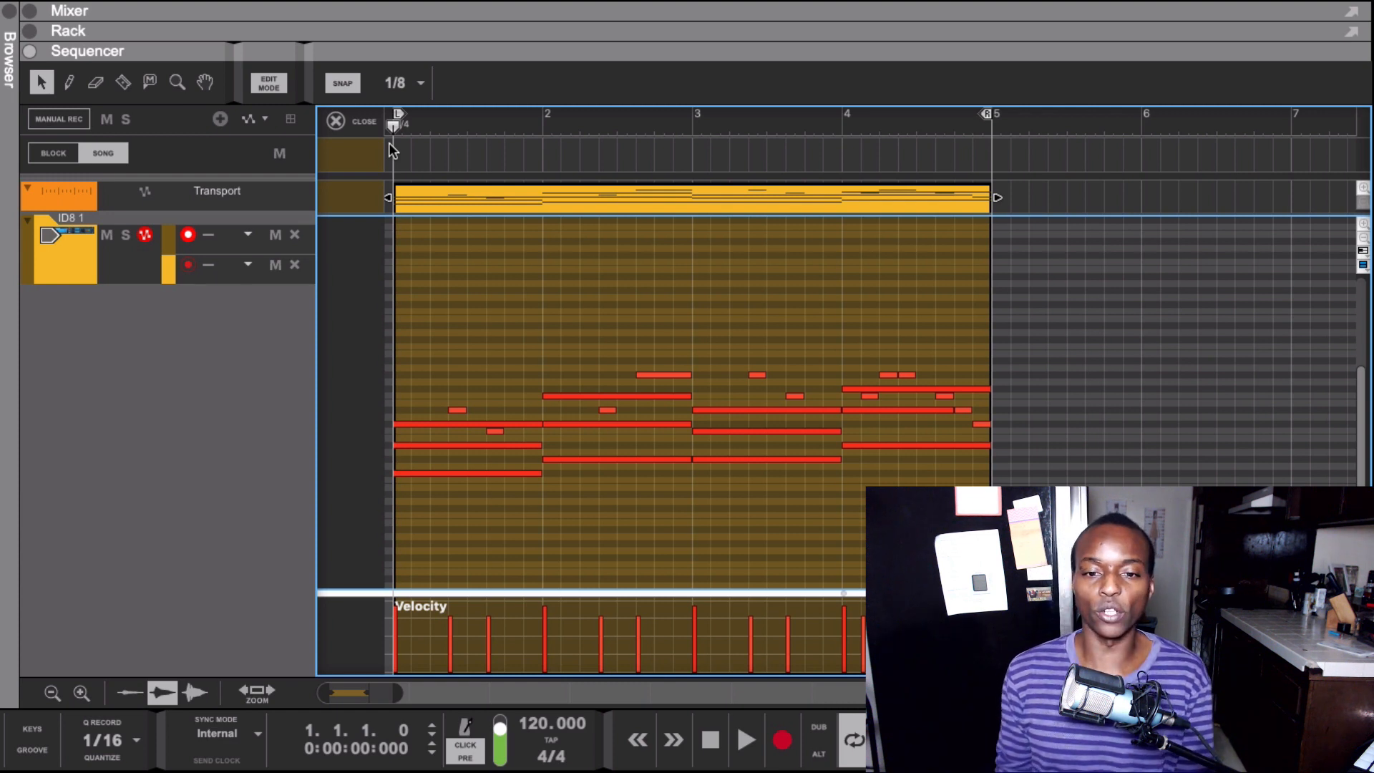
key("space")
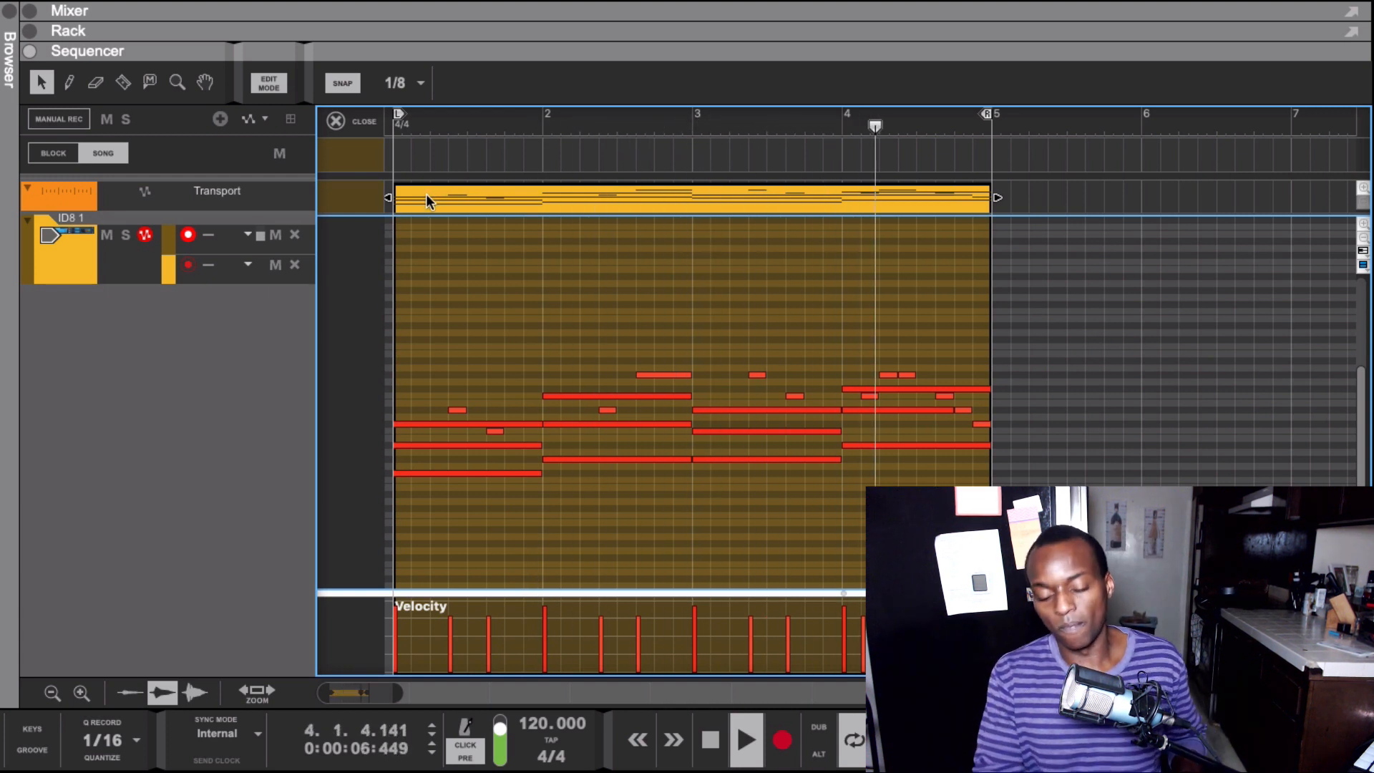
key("space")
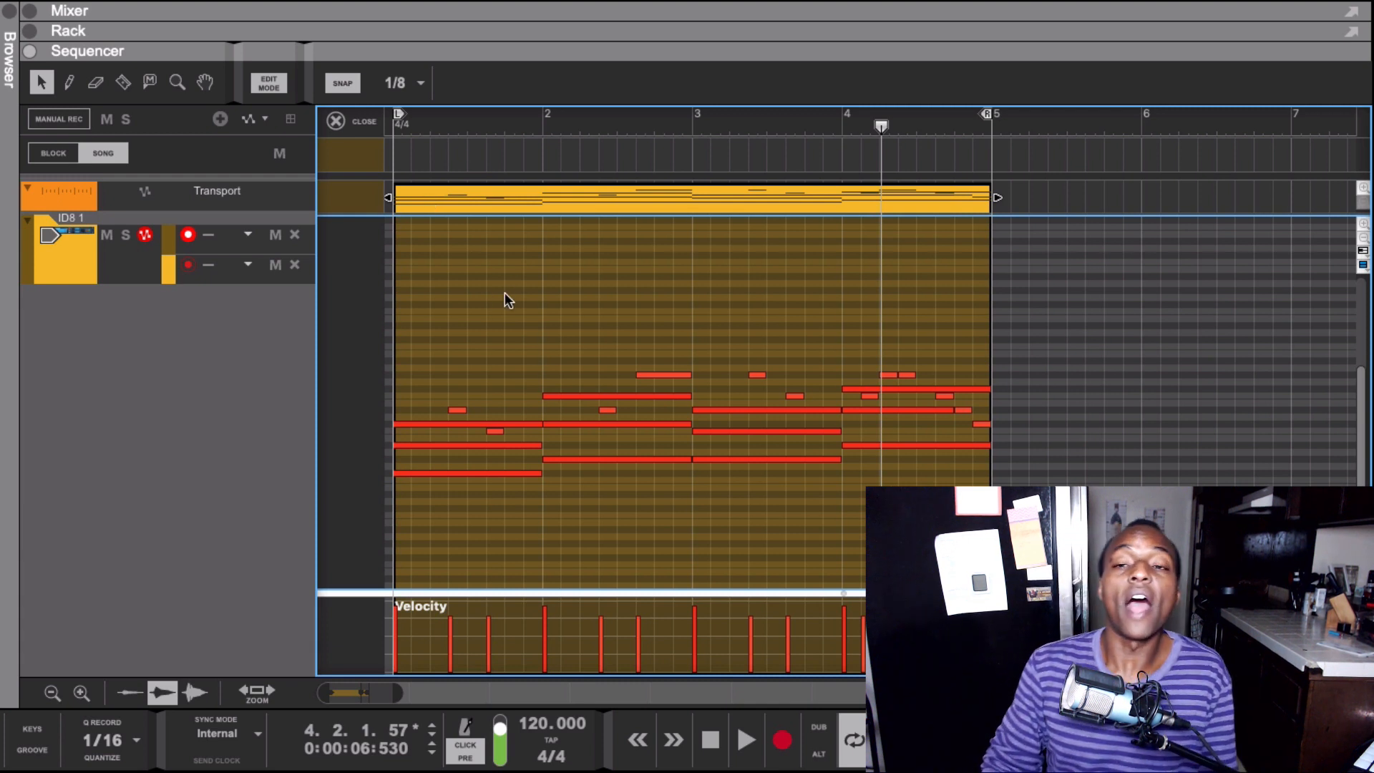
key("Home")
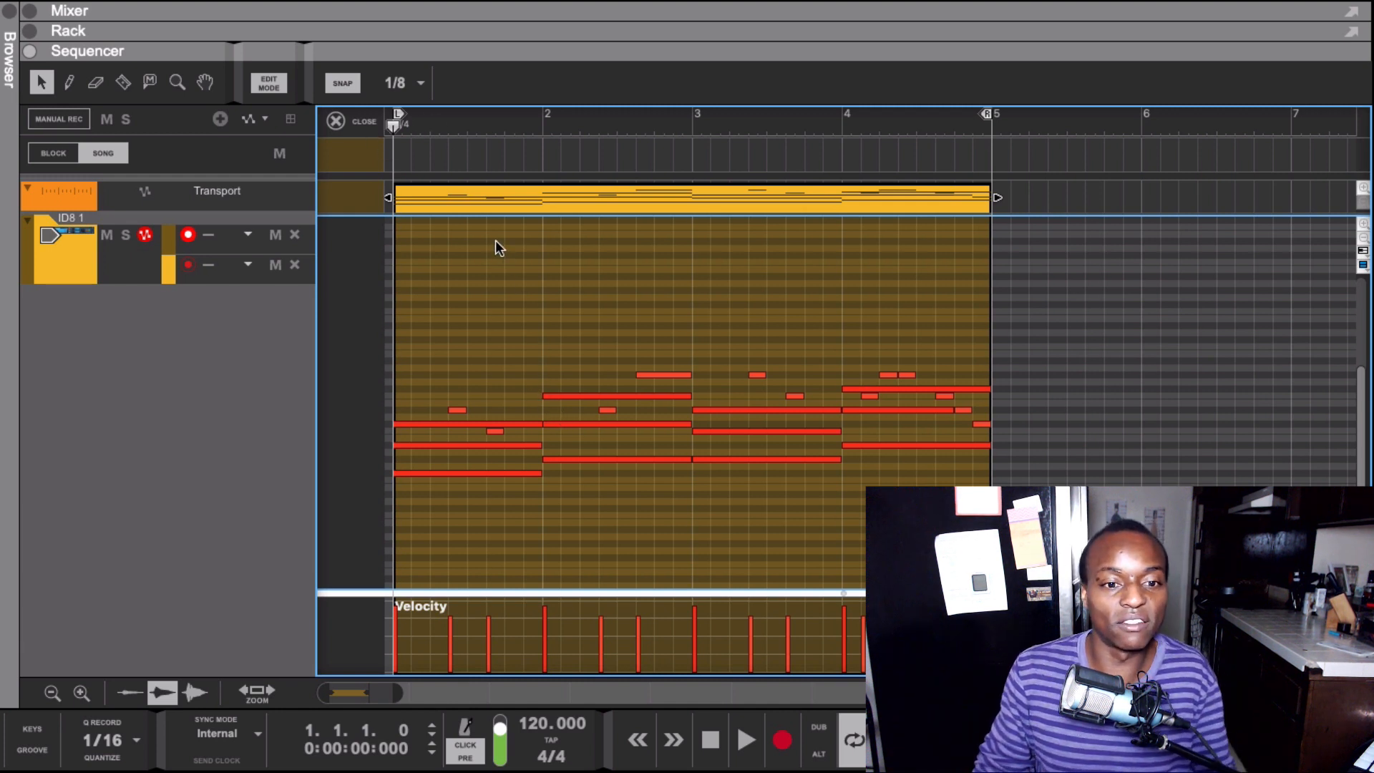
key("space")
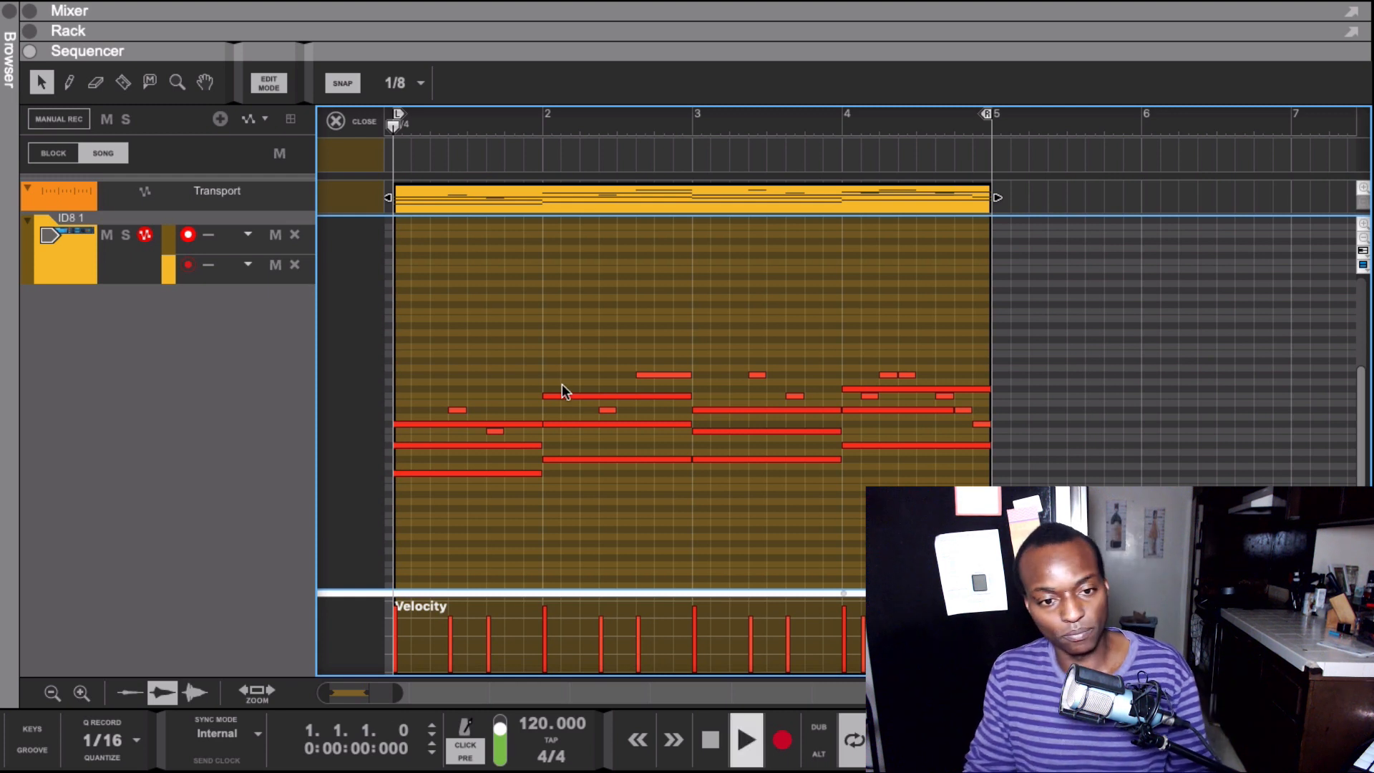
key("space")
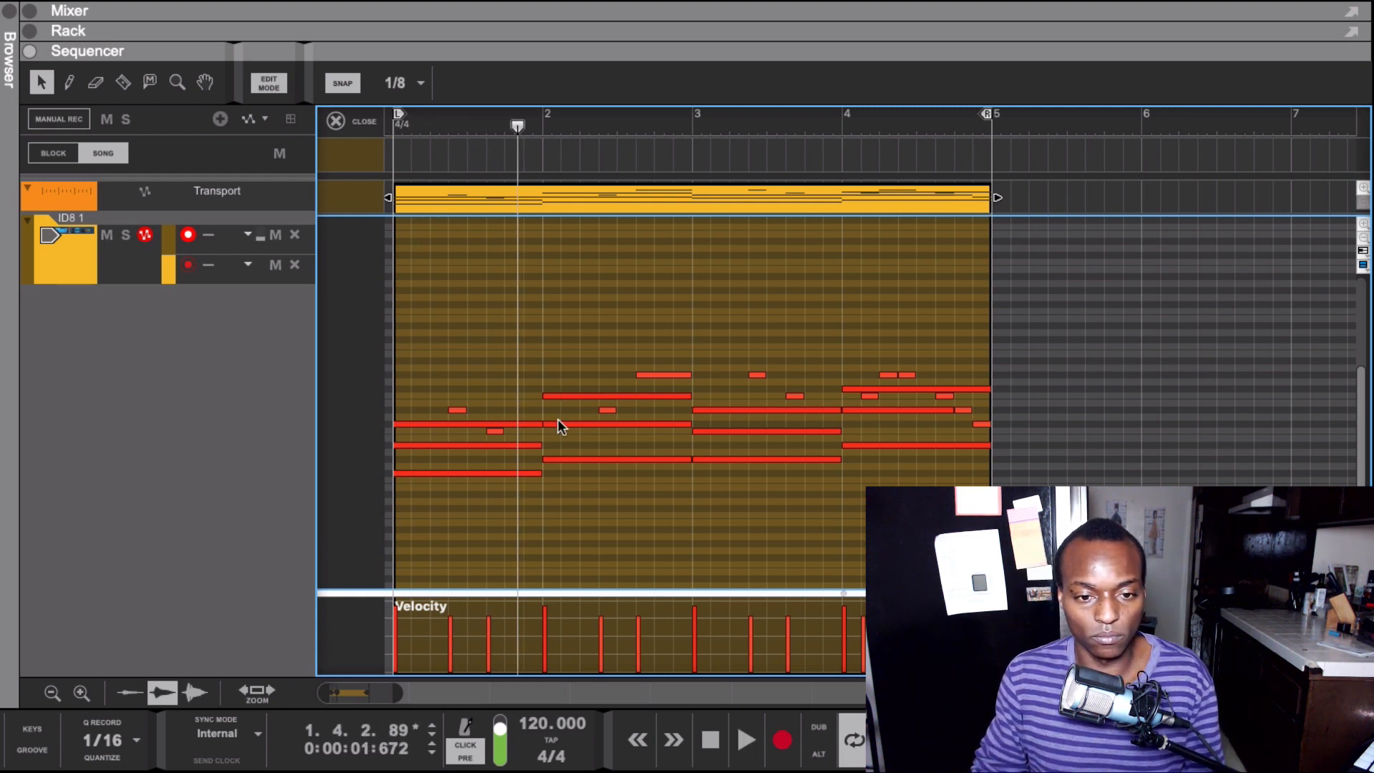
left_click_drag(557, 396, 565, 487)
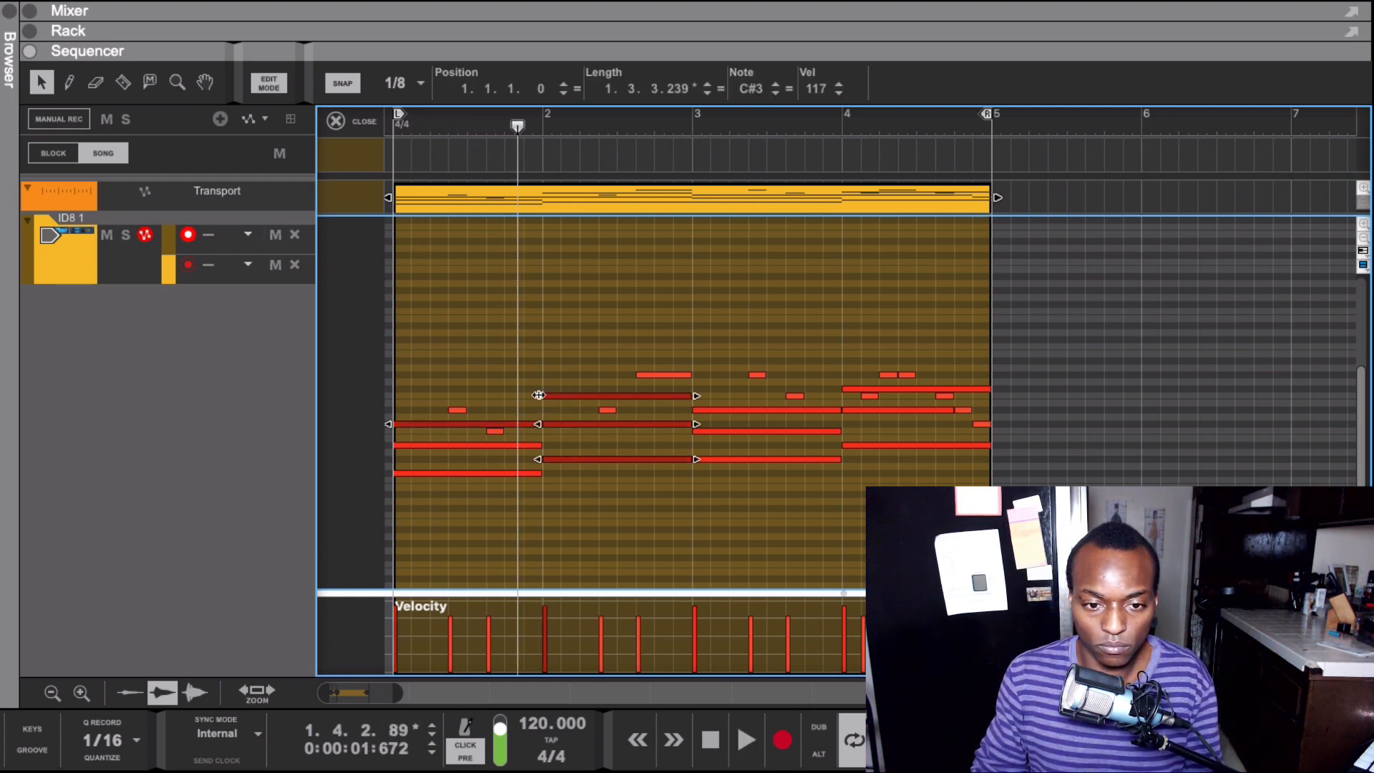
left_click_drag(519, 413, 512, 479)
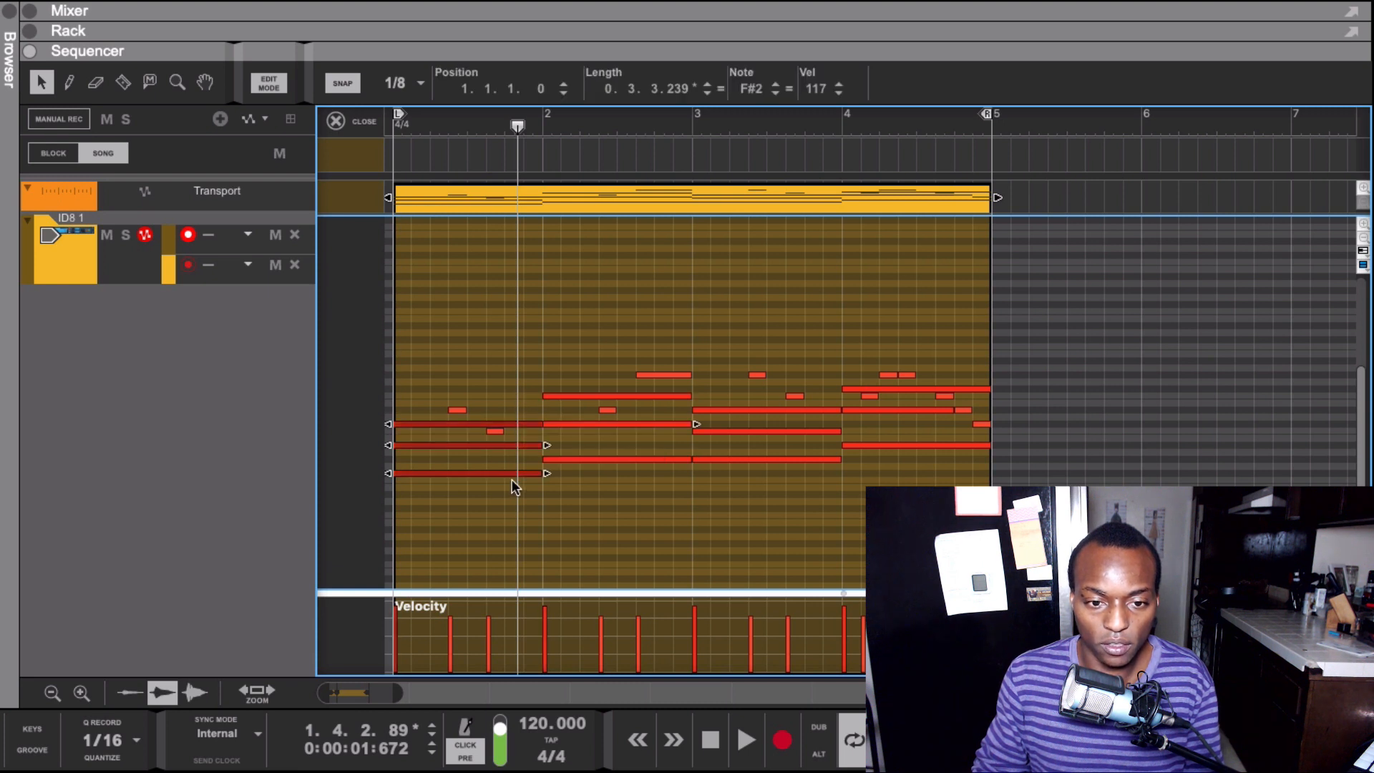
left_click(469, 387)
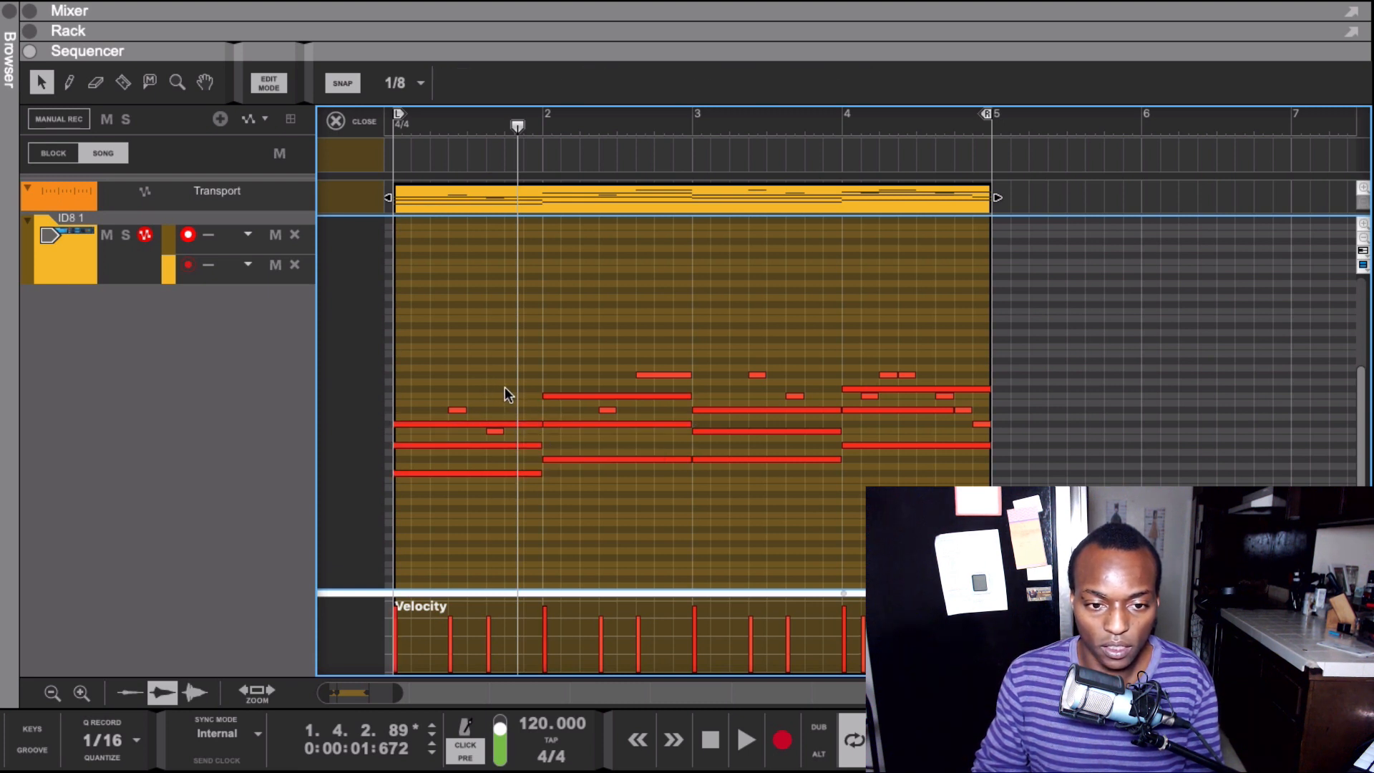
left_click_drag(529, 415, 522, 479)
left_click_drag(699, 425, 548, 458)
key("ctrl+z")
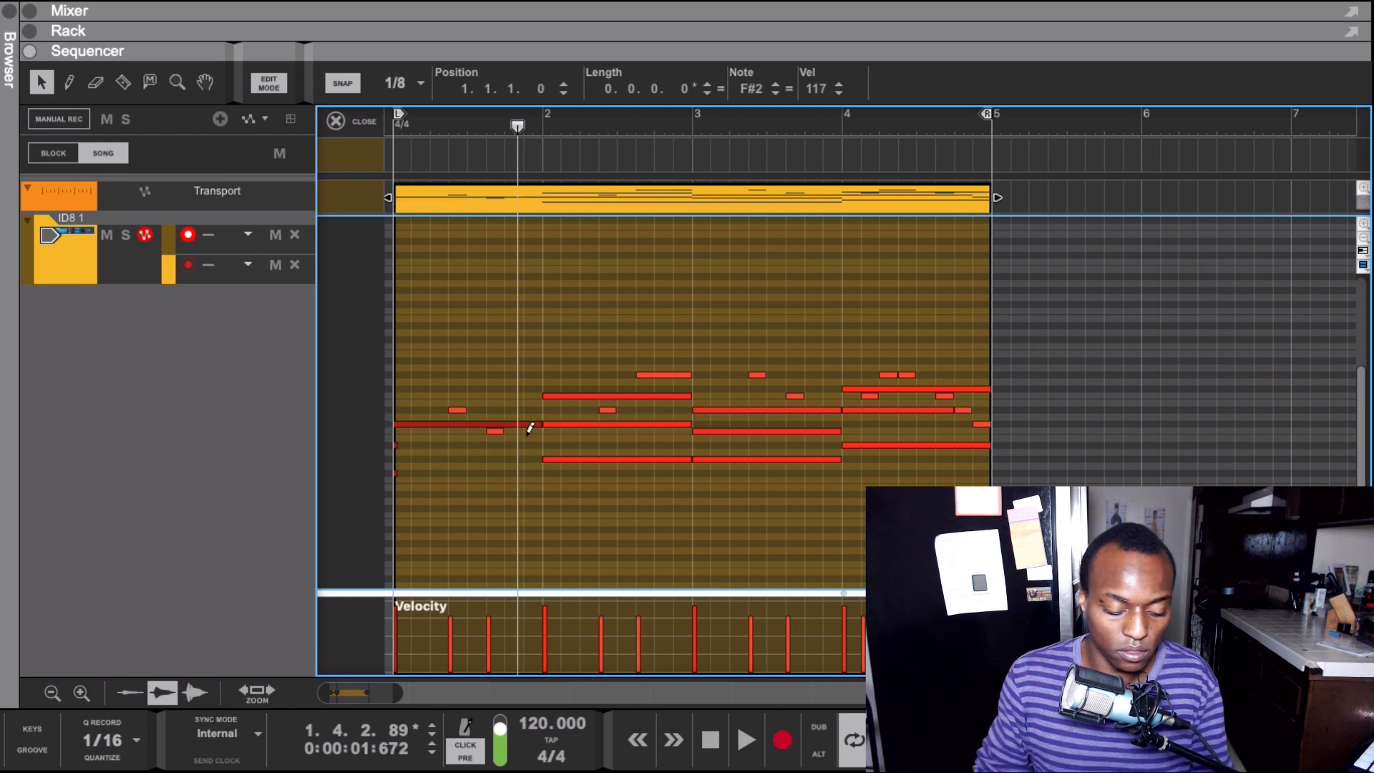
Trim the bar 1 chord notes to end at 1.4.3 and extend the start of the bar 2 chord back to 1.4.3
left_click(530, 408)
left_click_drag(532, 436, 533, 438)
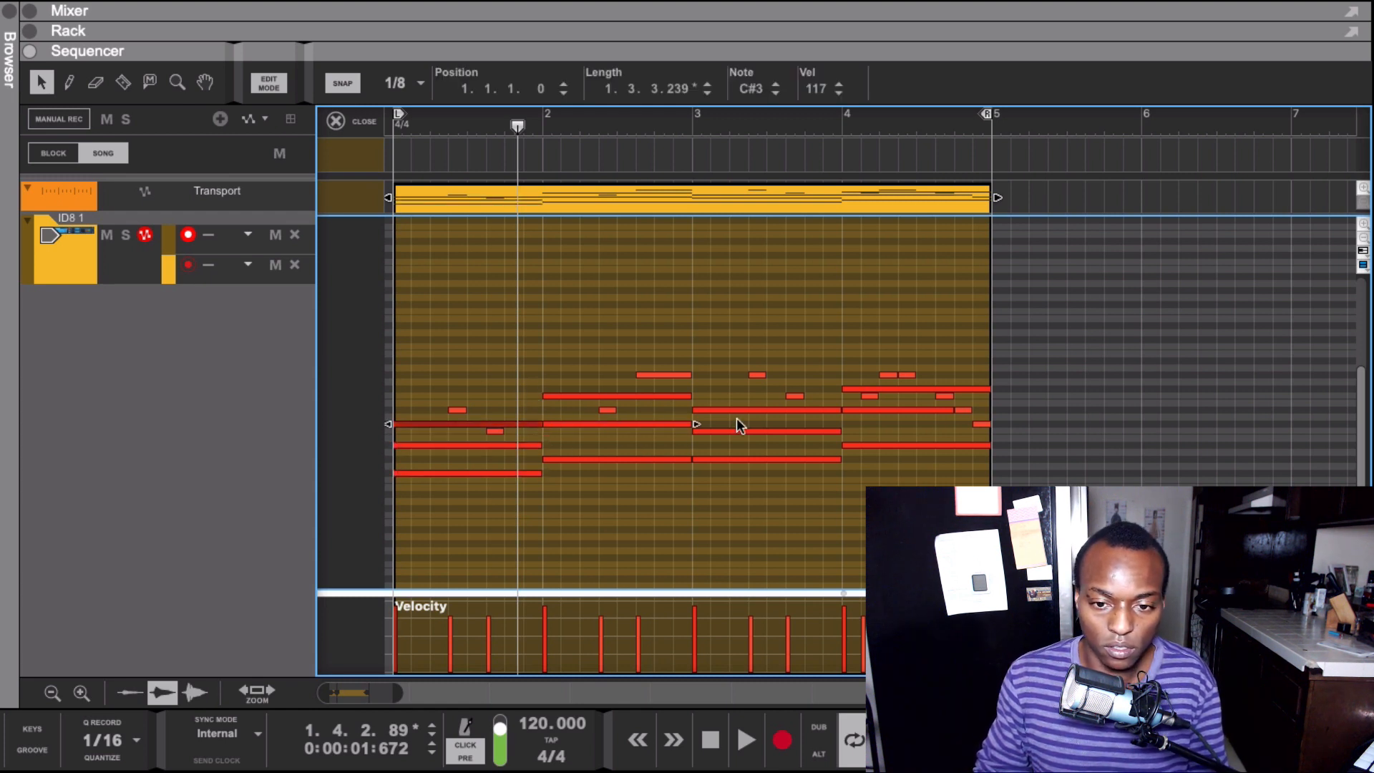
left_click_drag(703, 424, 693, 424)
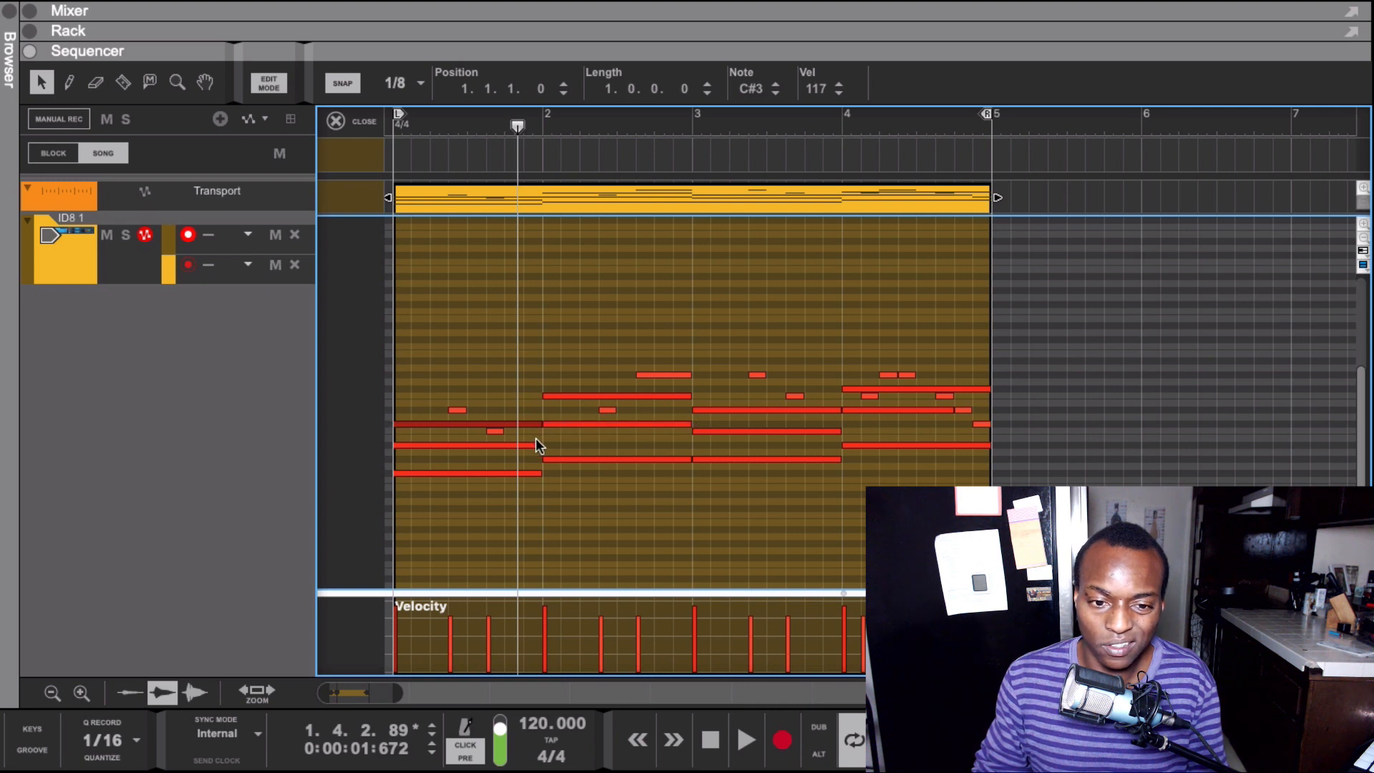
left_click_drag(525, 491, 575, 482)
left_click_drag(539, 399, 519, 398)
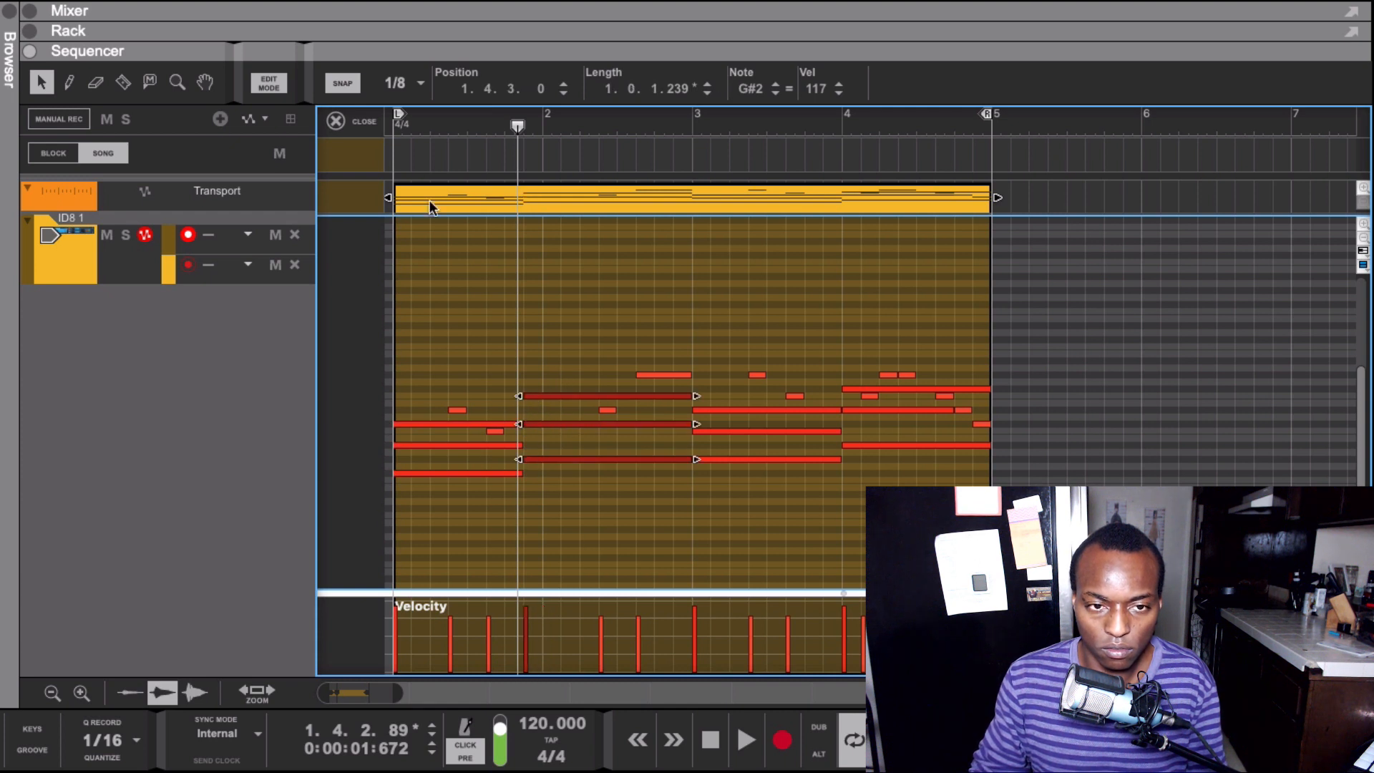
Play the progression from the beginning to check the early change into the bar 2 chord
left_click(418, 126)
key("space")
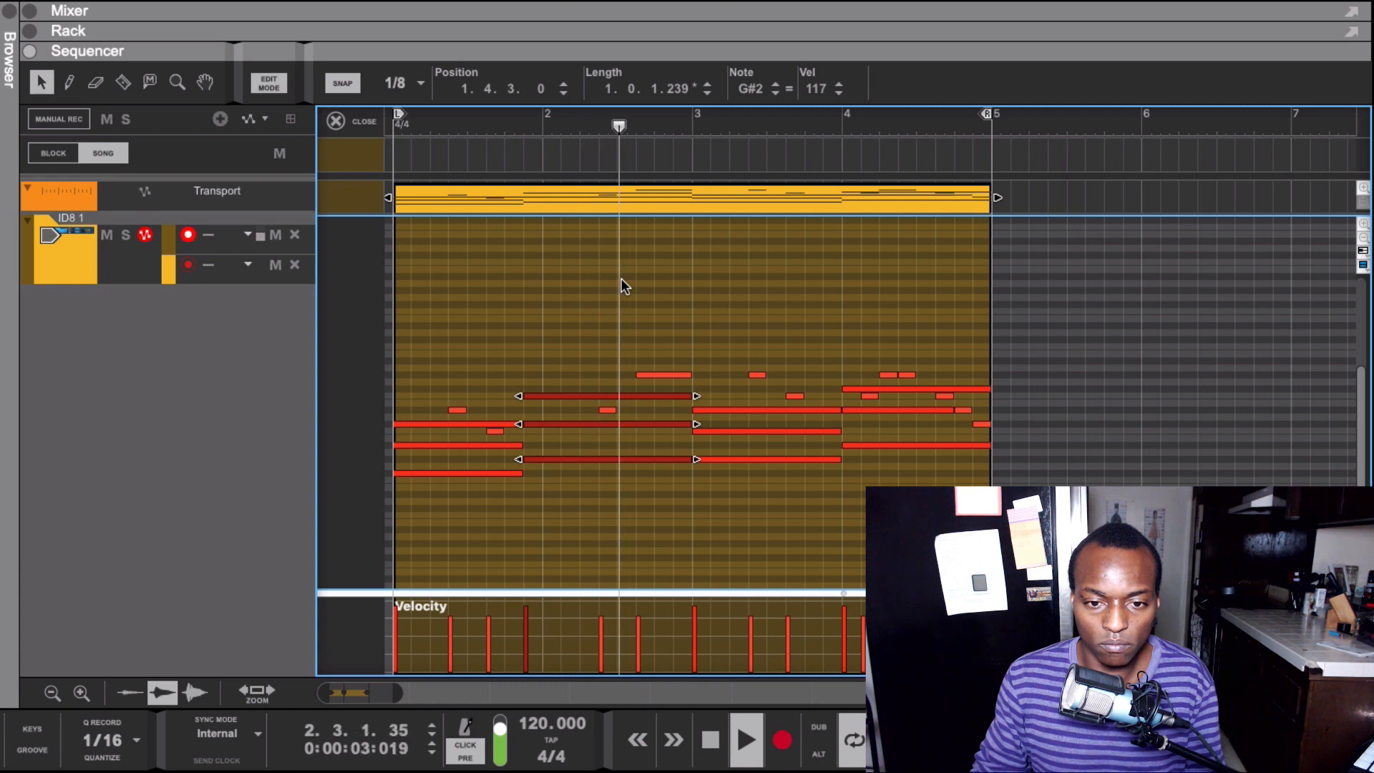
key("space")
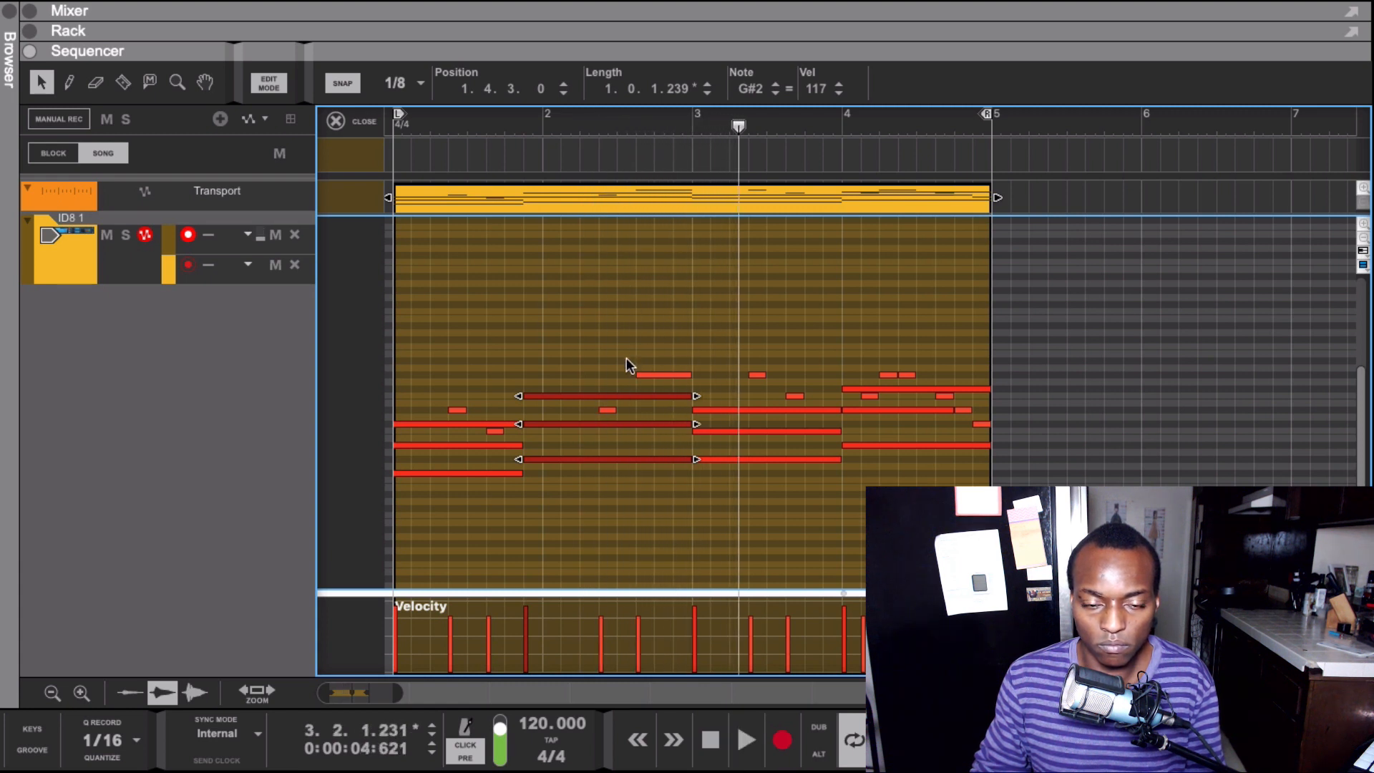
left_click(421, 115)
key("space")
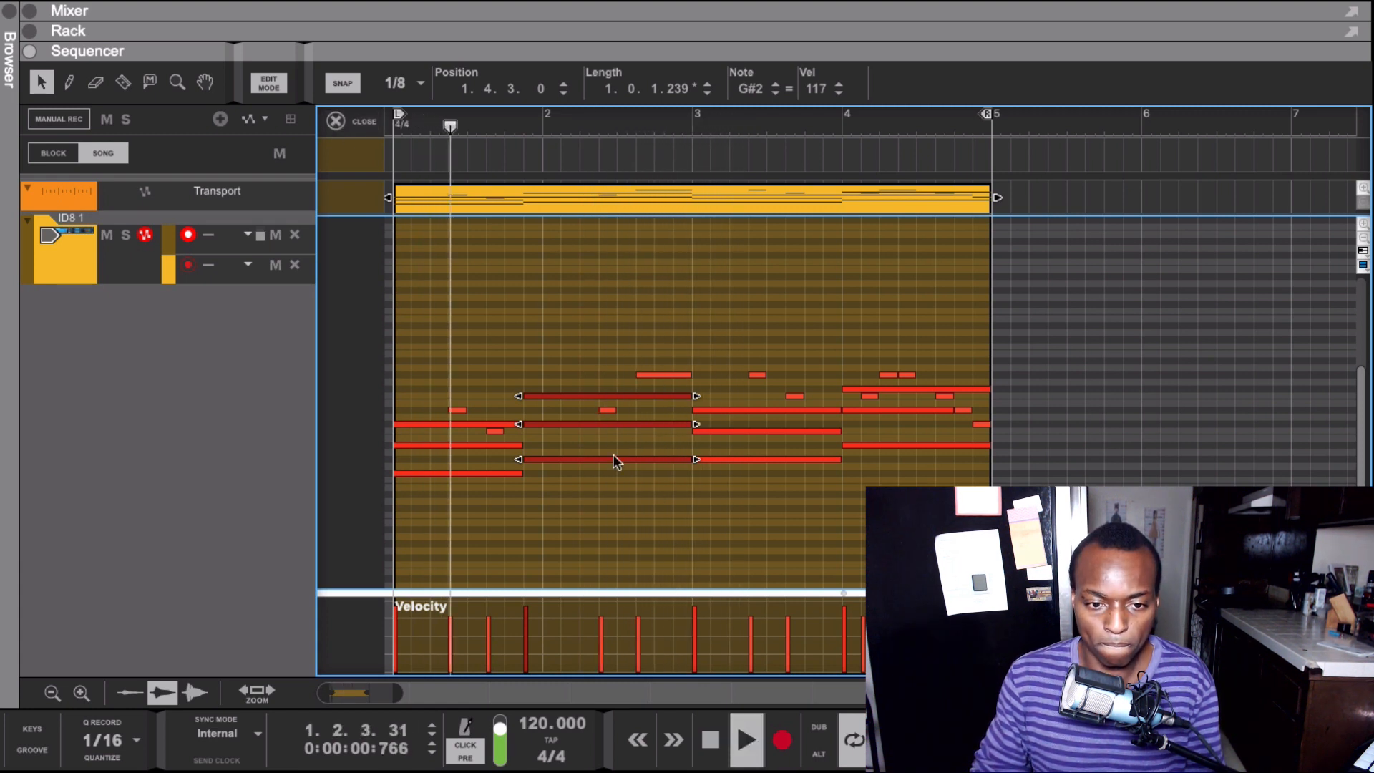
key("space")
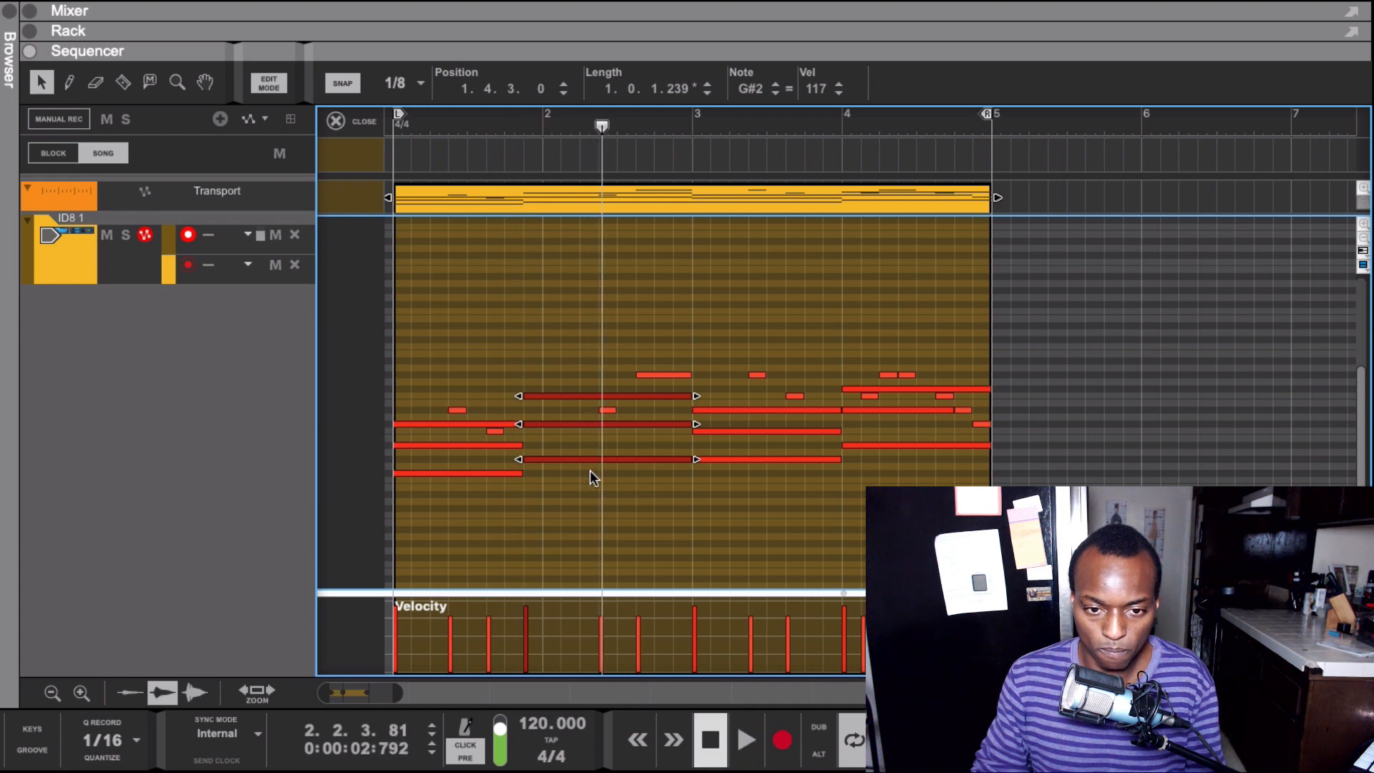
Add eighth notes A#2 at 2.1.3 and C3 at 2.2.1 in bar 2 and play the progression from the start
double_click(566, 444)
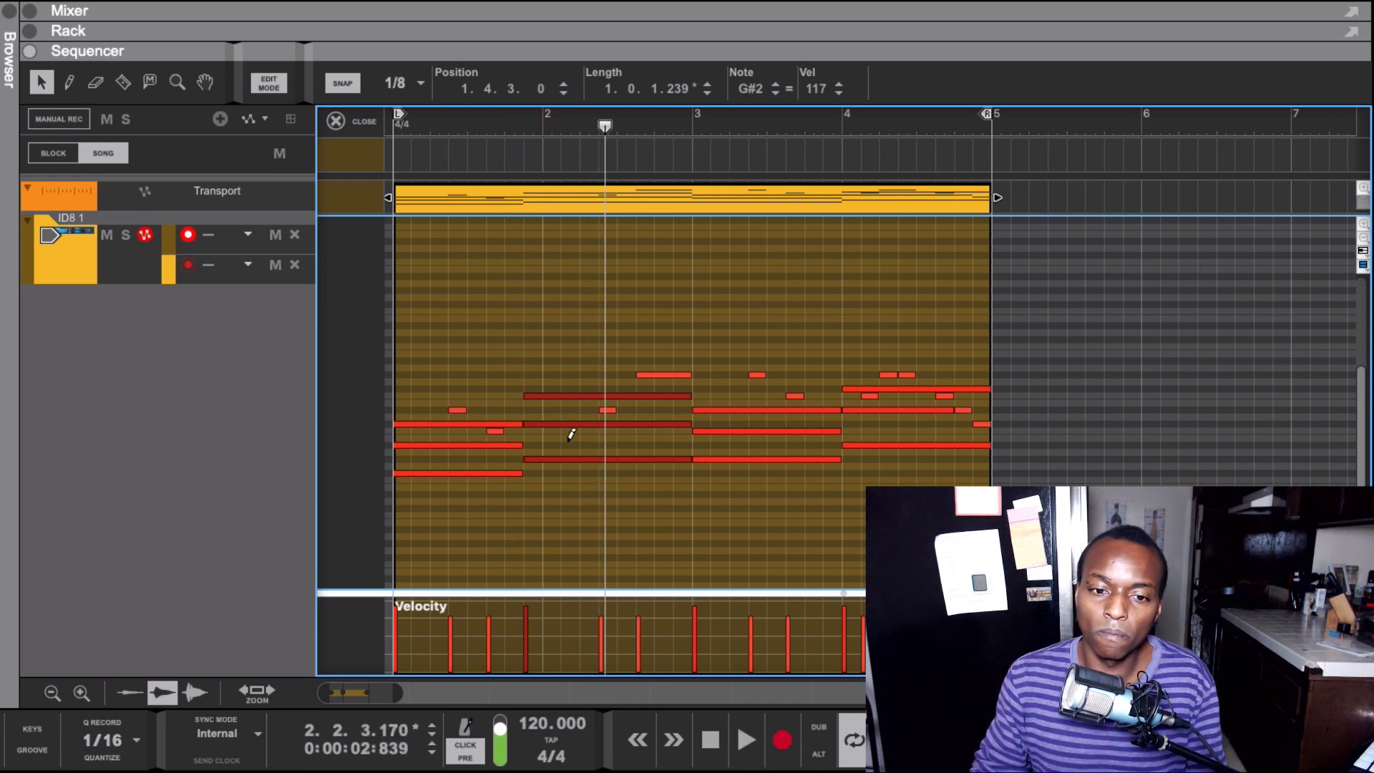
left_click_drag(605, 127, 397, 128)
key("space")
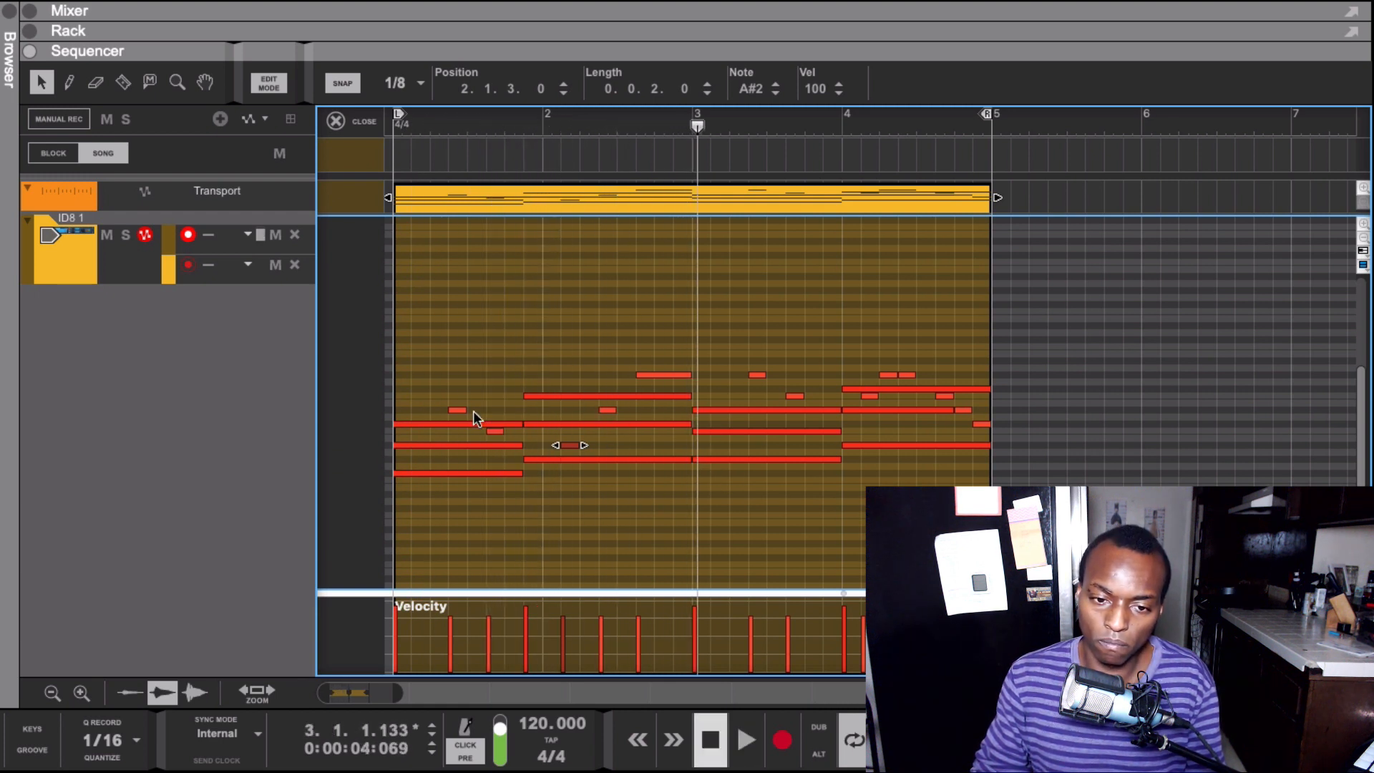
left_click_drag(581, 451, 587, 432)
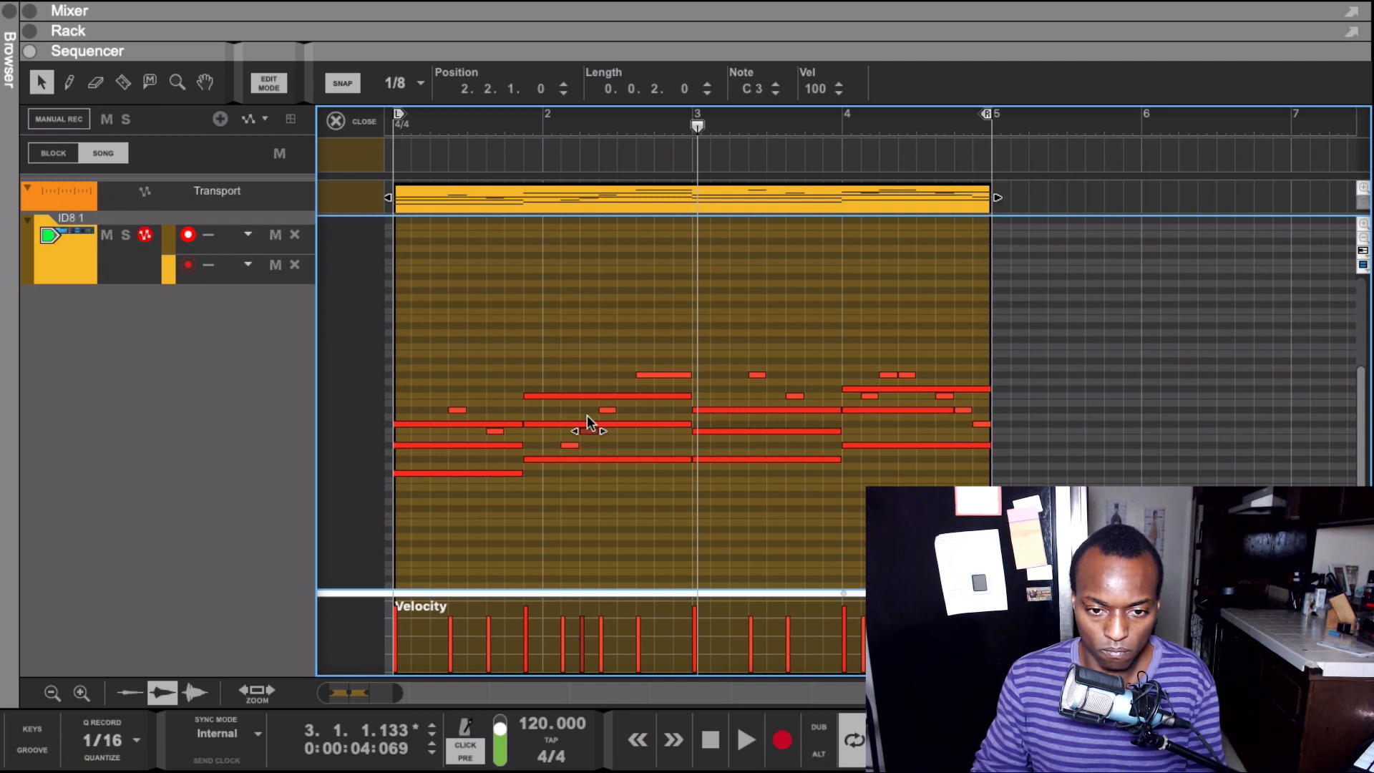
key("shift+Return")
key("space")
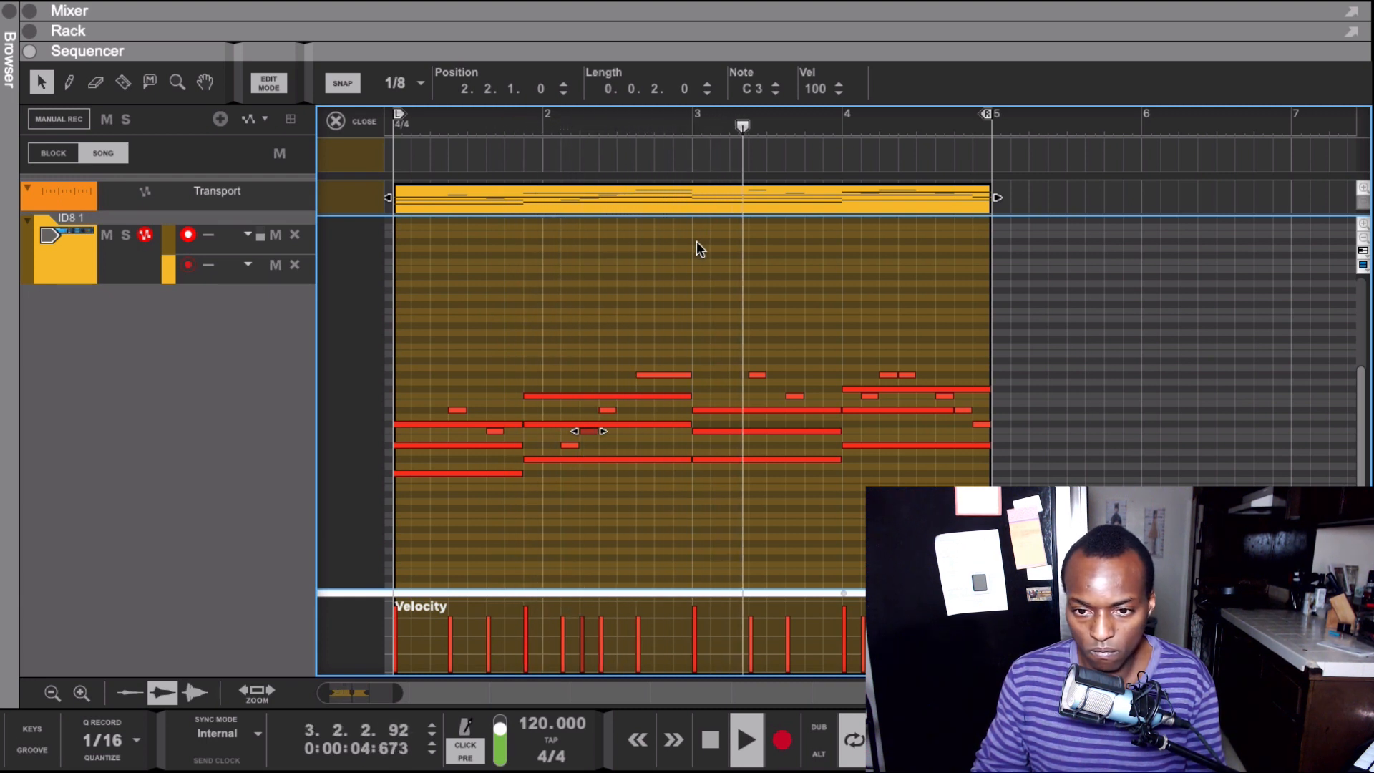
key("space")
Trim the bar 3 chord to end at 3.4.3 and extend the start of the bar 4 chord back to 3.4.3
left_click_drag(834, 400, 810, 466)
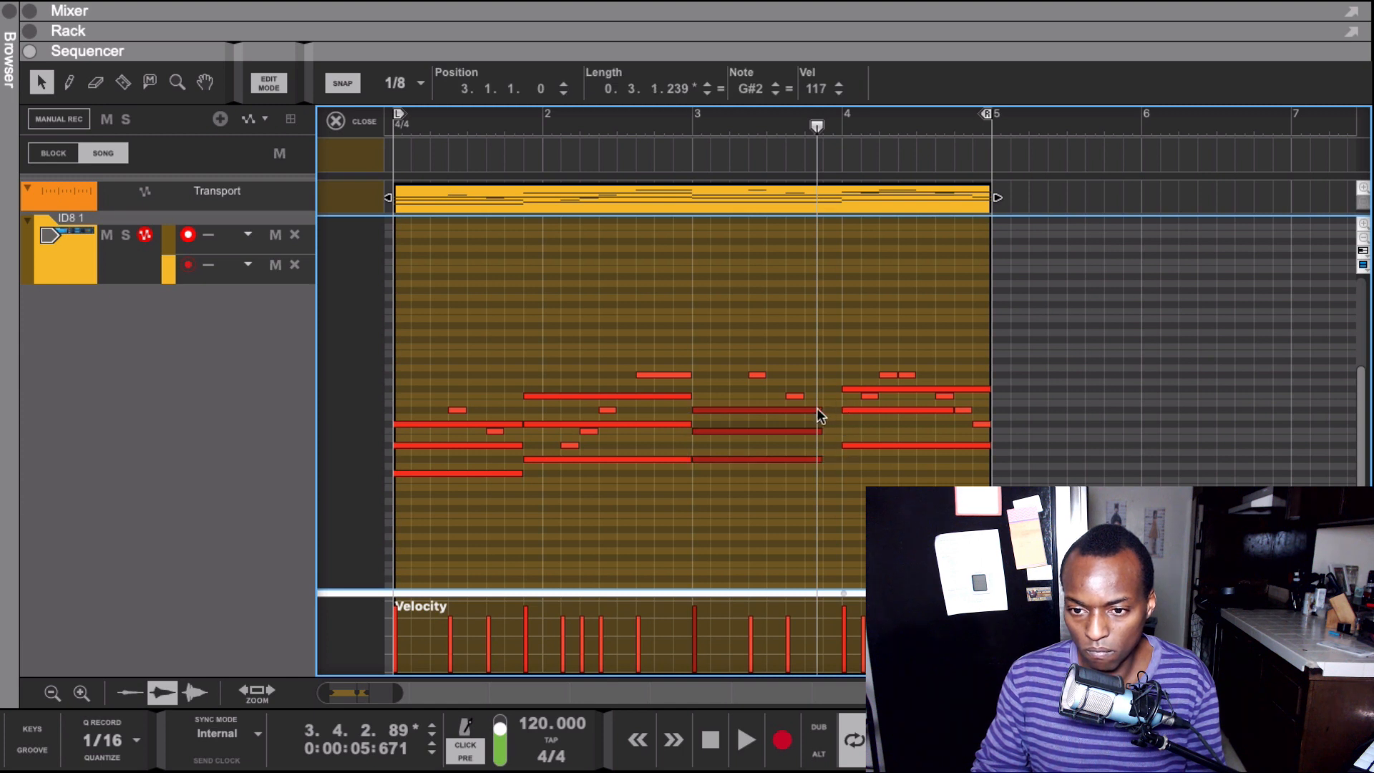
left_click_drag(818, 408, 818, 407)
left_click_drag(856, 365, 855, 456)
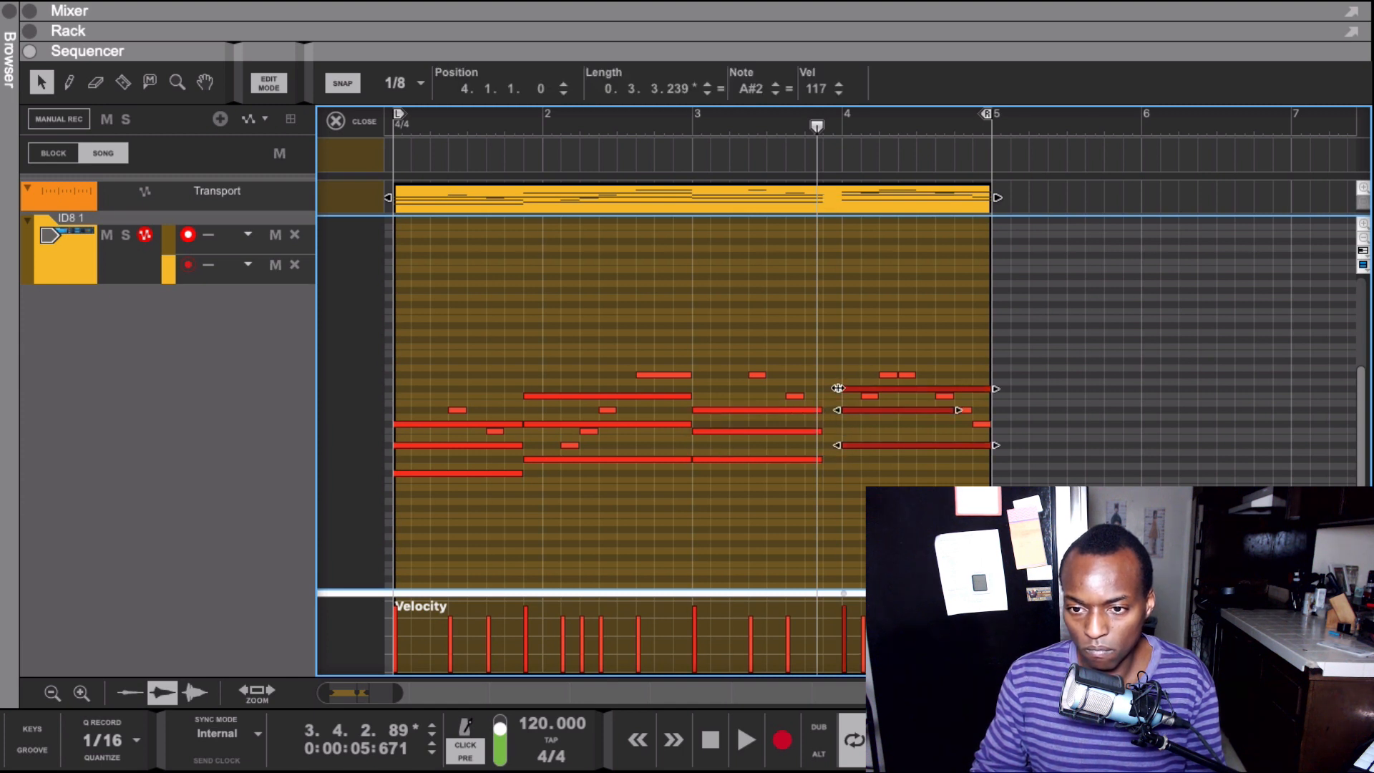
mouse_move(837, 387)
left_mouse_down()
mouse_move(815, 388)
mouse_move(827, 388)
left_mouse_up()
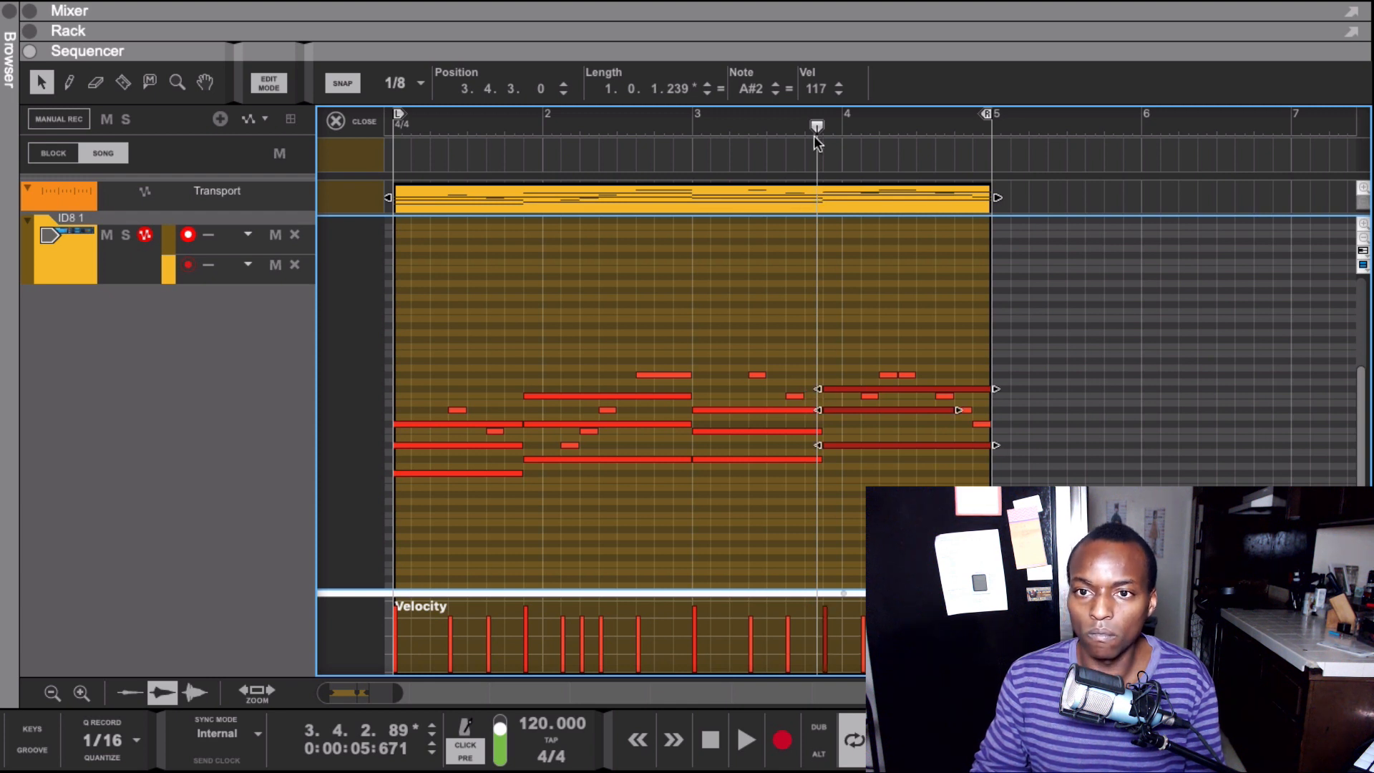
Play from 2.4.3 to check the early change from the bar 3 chord into the bar 4 chord
left_click_drag(814, 136, 678, 136)
key("space")
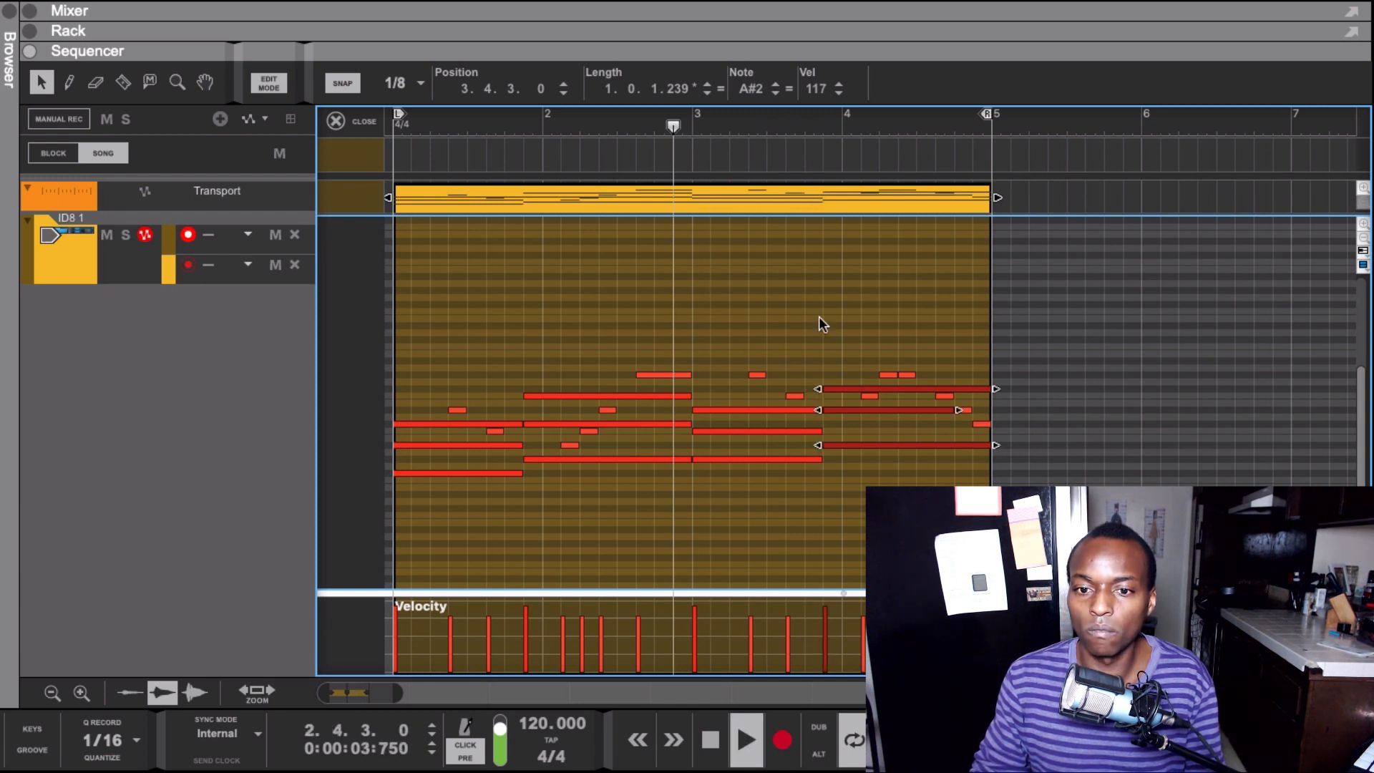
left_click(832, 518)
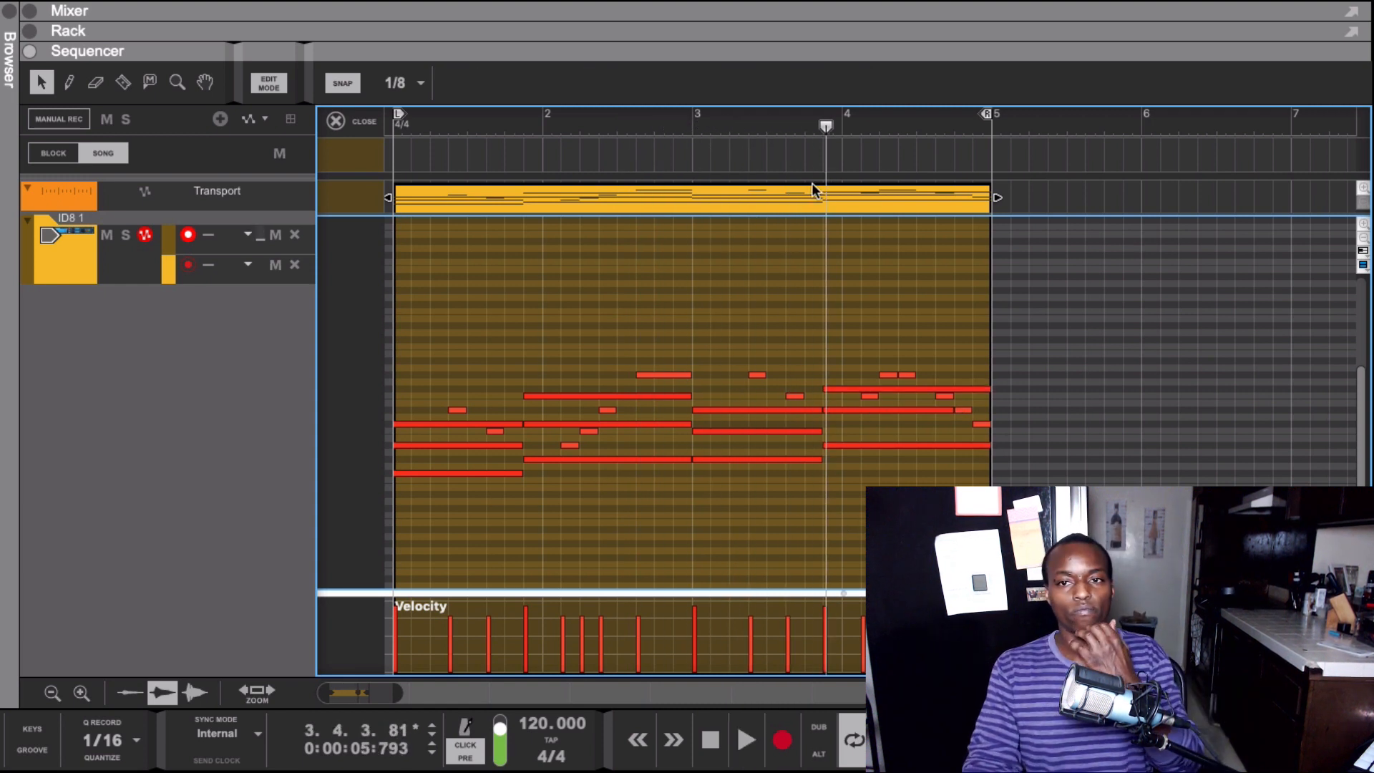
Return the playhead to the start and move it to 2.1.1 to compare the bar line with the bar 2 chord's early start
left_click_drag(827, 128, 394, 127)
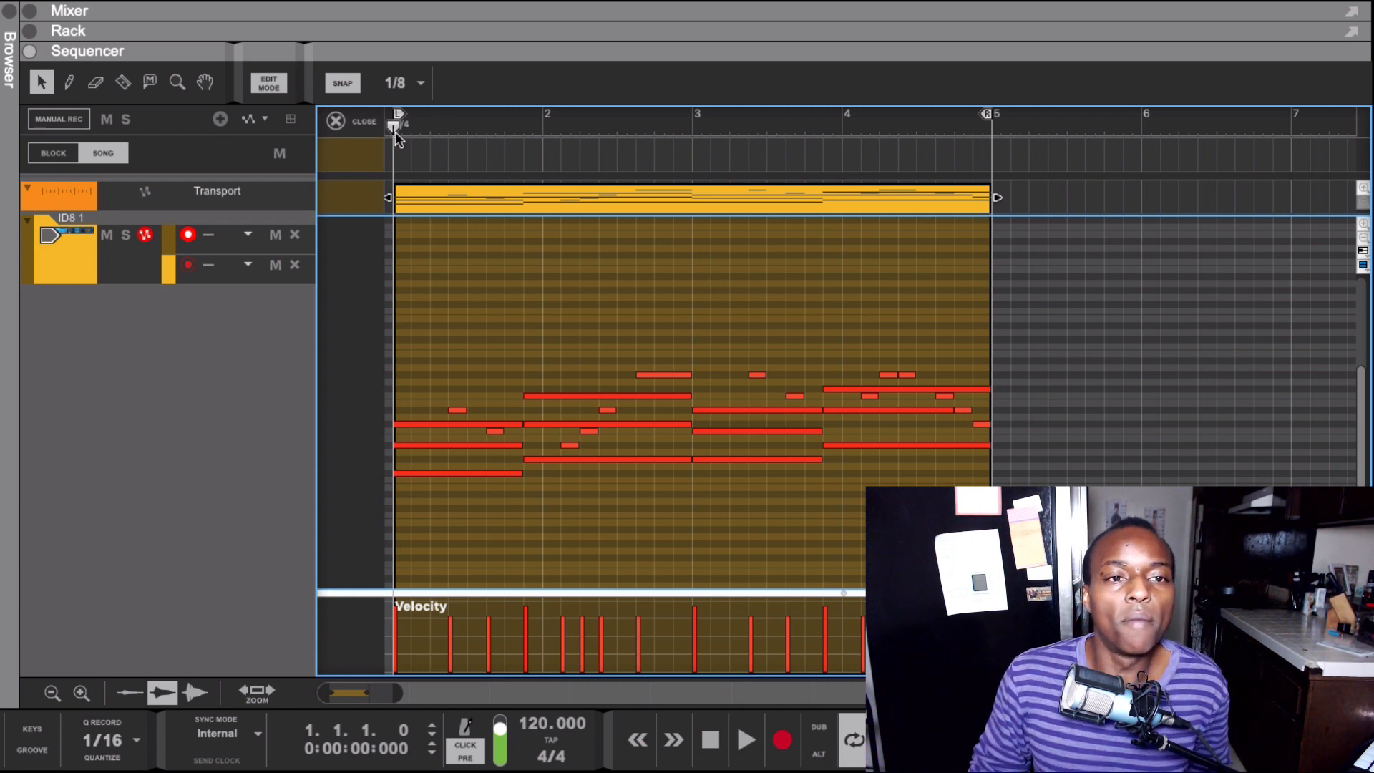
left_click_drag(395, 132, 546, 153)
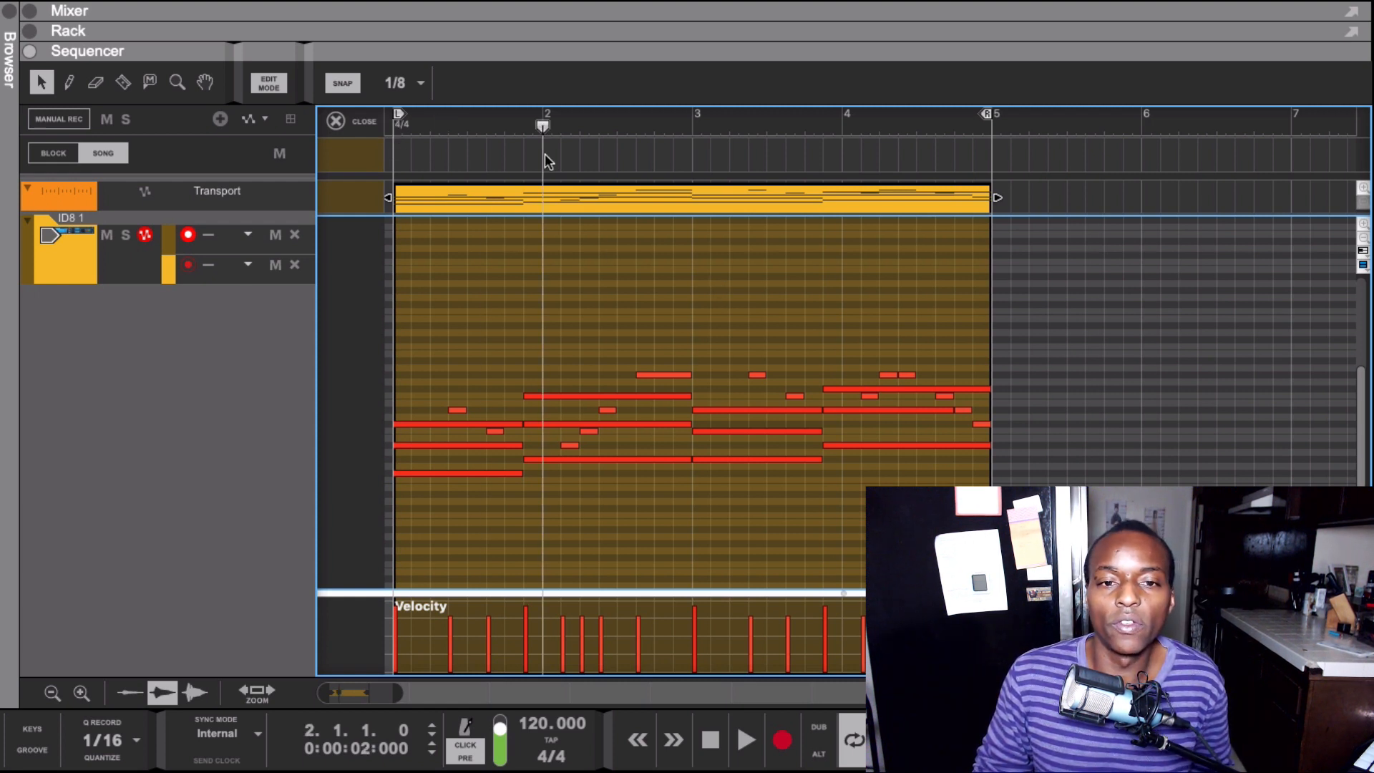
mouse_move(542, 126)
left_mouse_down()
mouse_move(376, 135)
mouse_move(547, 146)
left_mouse_up()
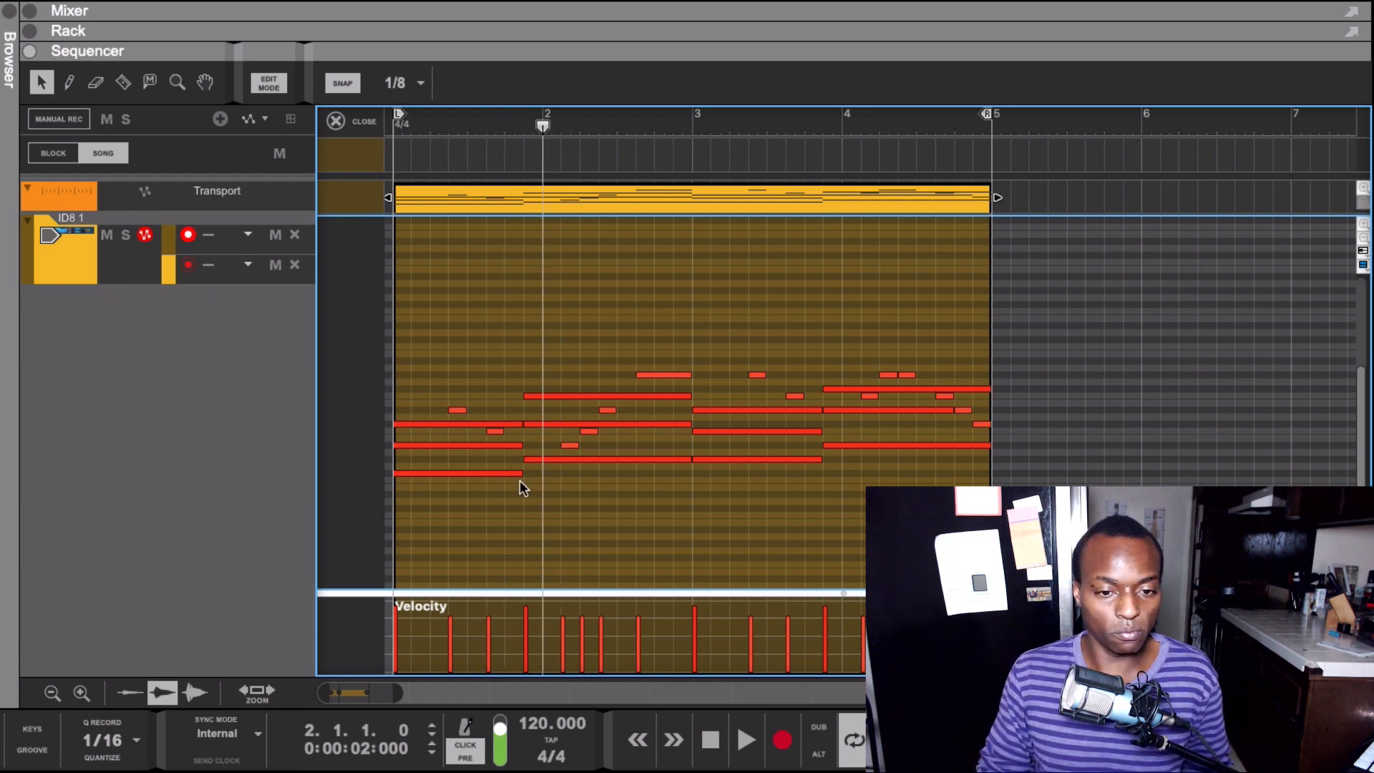
left_click_drag(509, 398, 534, 513)
left_click(521, 398)
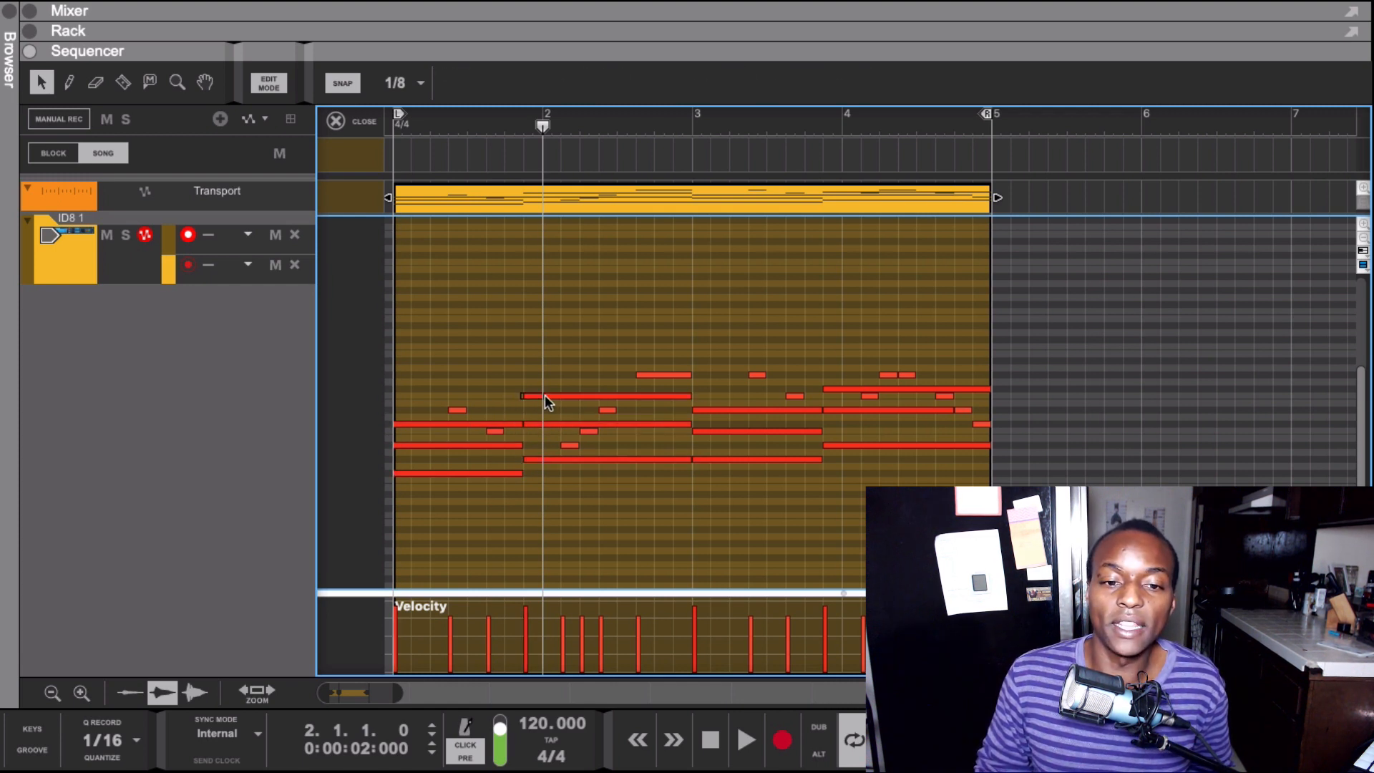
Select the bar 2 chord's three notes and place the playhead at 4.1.1 and at 2.2.1 to compare chord starts with bar lines
left_click(544, 394)
left_click_drag(540, 352, 533, 476)
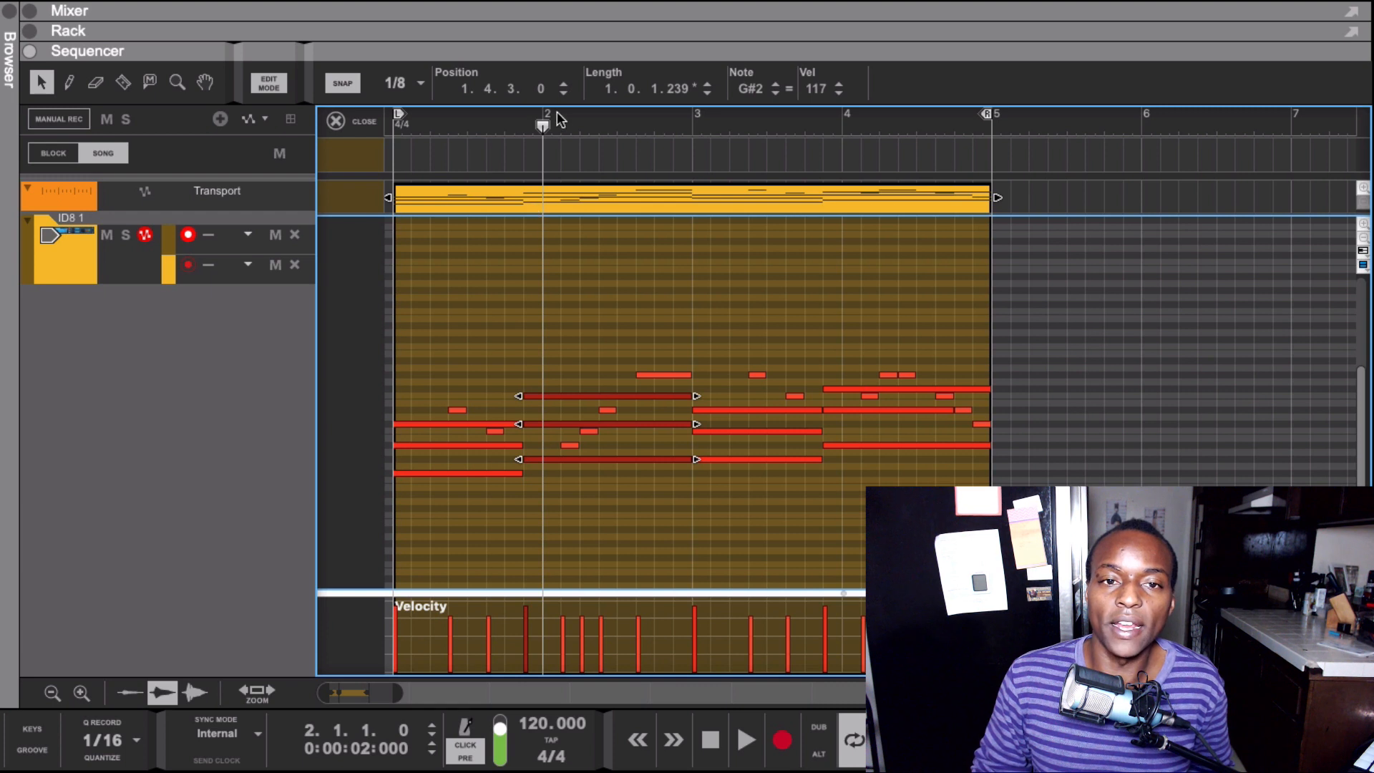
left_click_drag(542, 126, 845, 192)
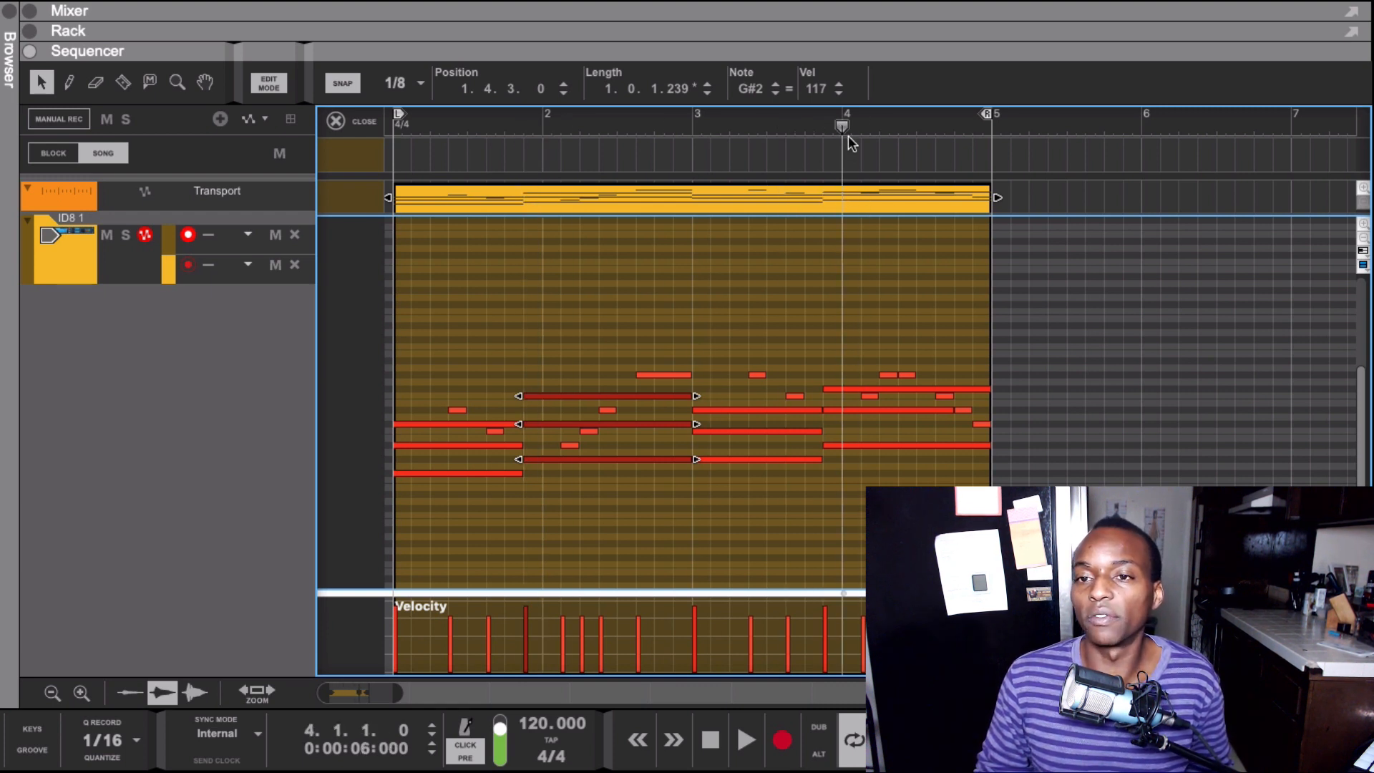
left_click_drag(849, 140, 581, 222)
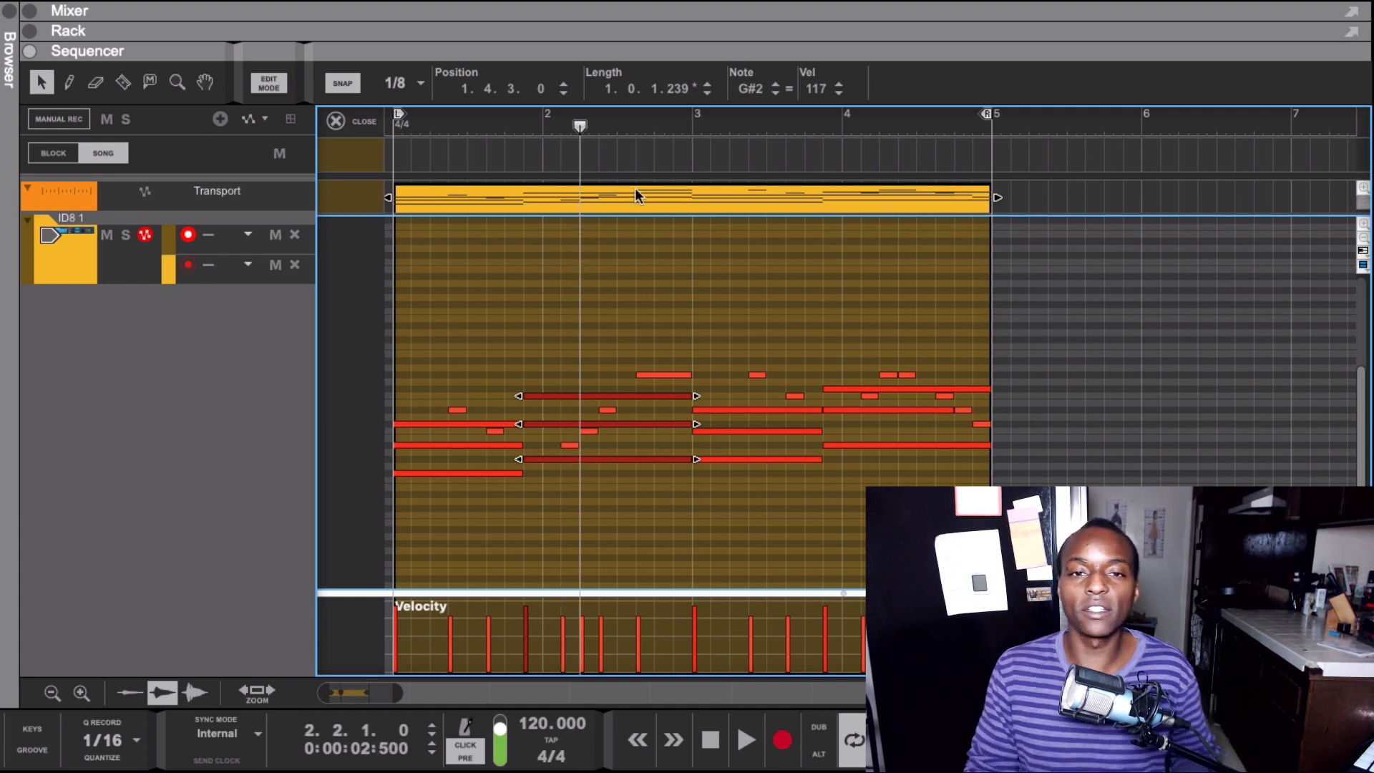
Return the playhead to 1.1.1, deselect the notes and play bars 1 and 2 to hear the early chord change
left_click_drag(556, 131, 249, 186)
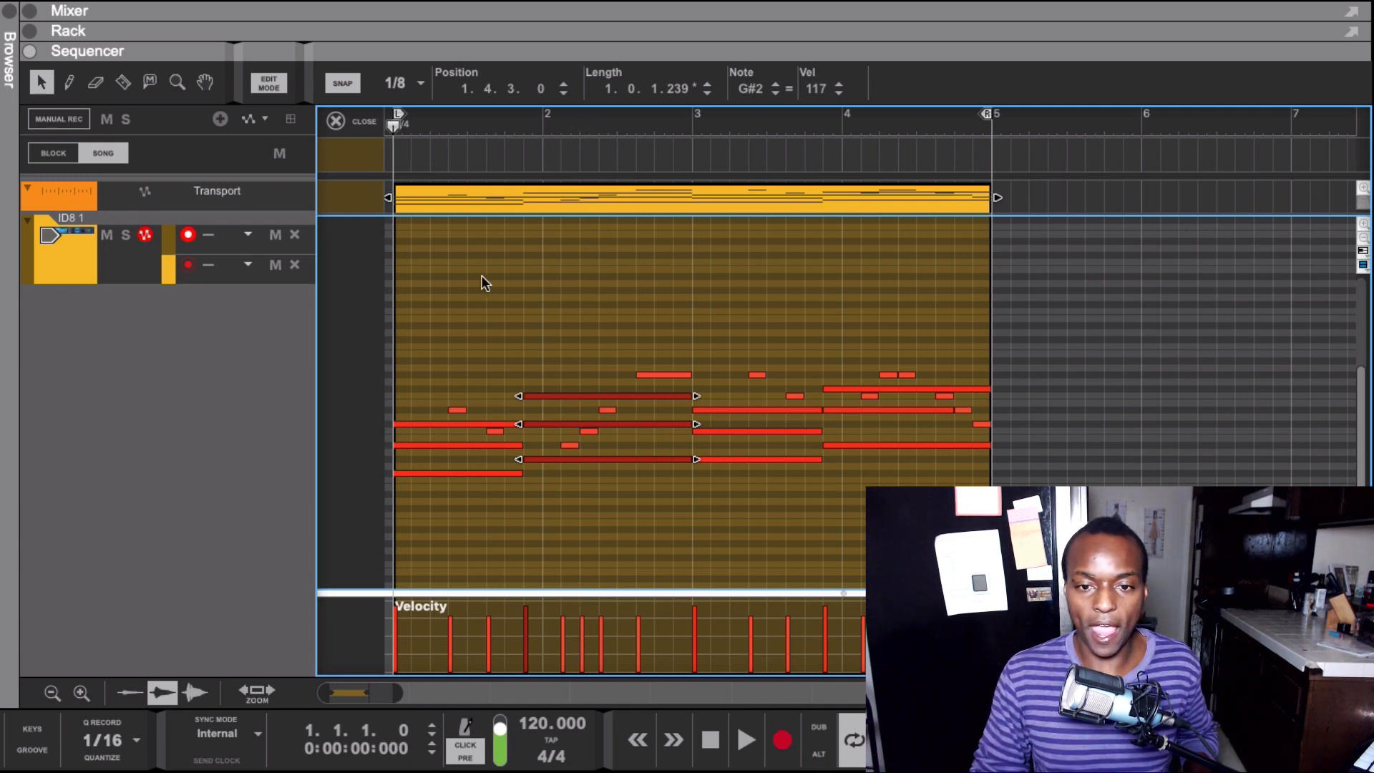
left_click(574, 290)
key("space")
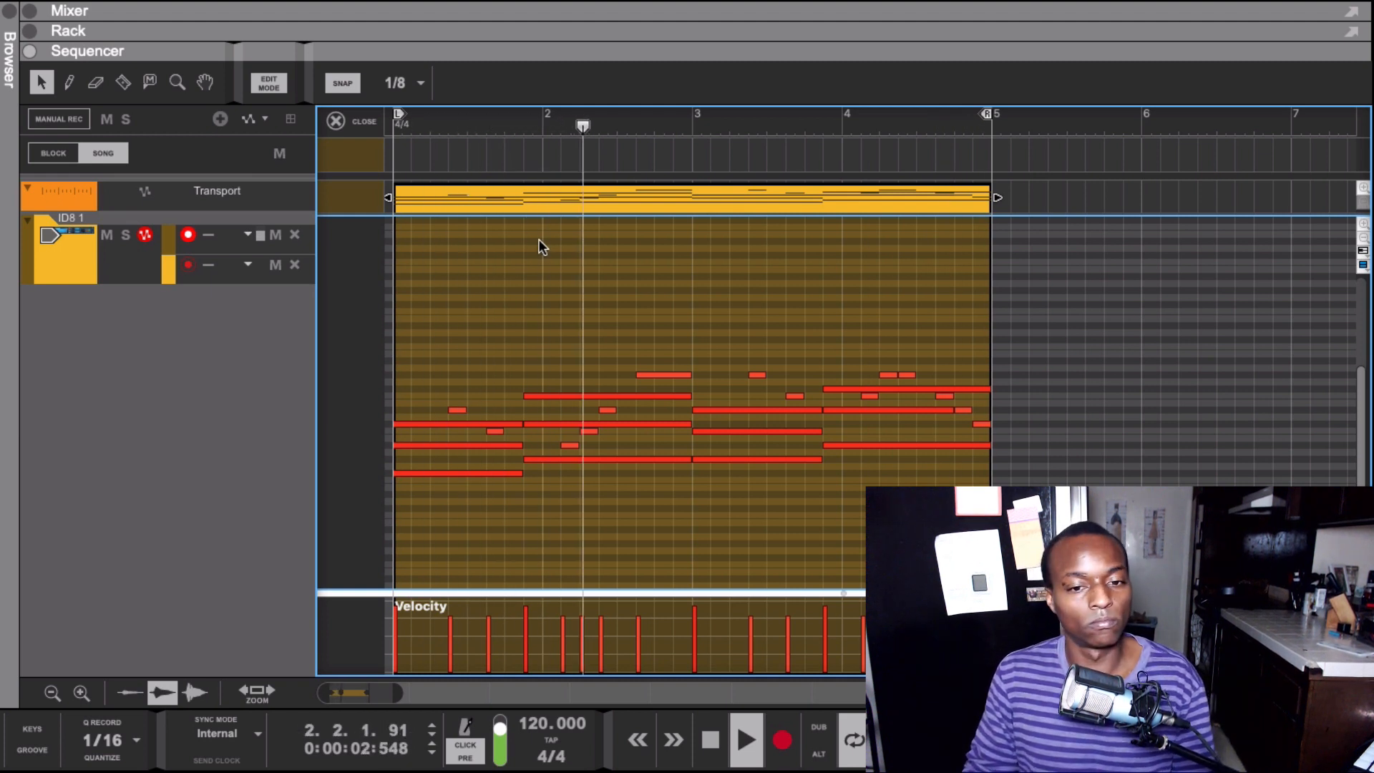
key("space")
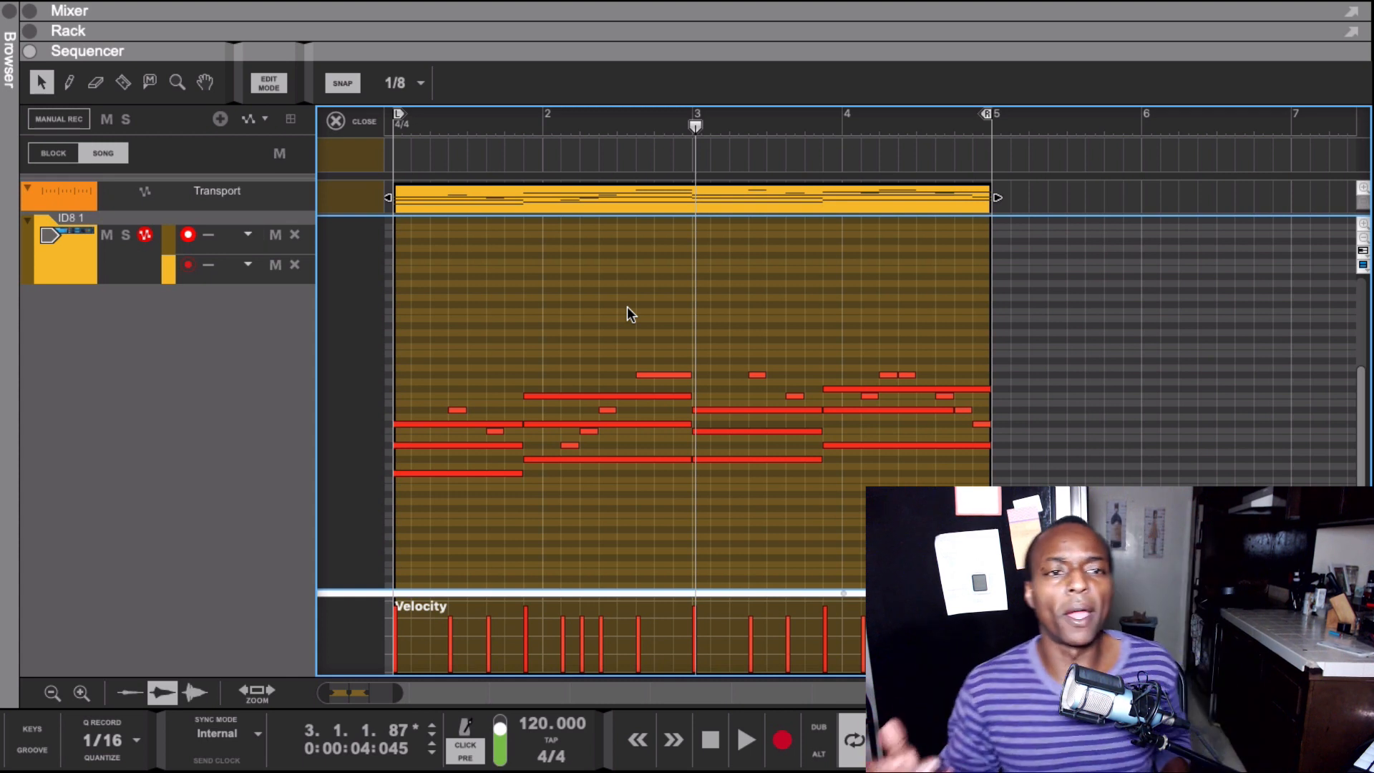
Return to the arrangement and reopen the four-bar progression clip for note editing
left_click(365, 132)
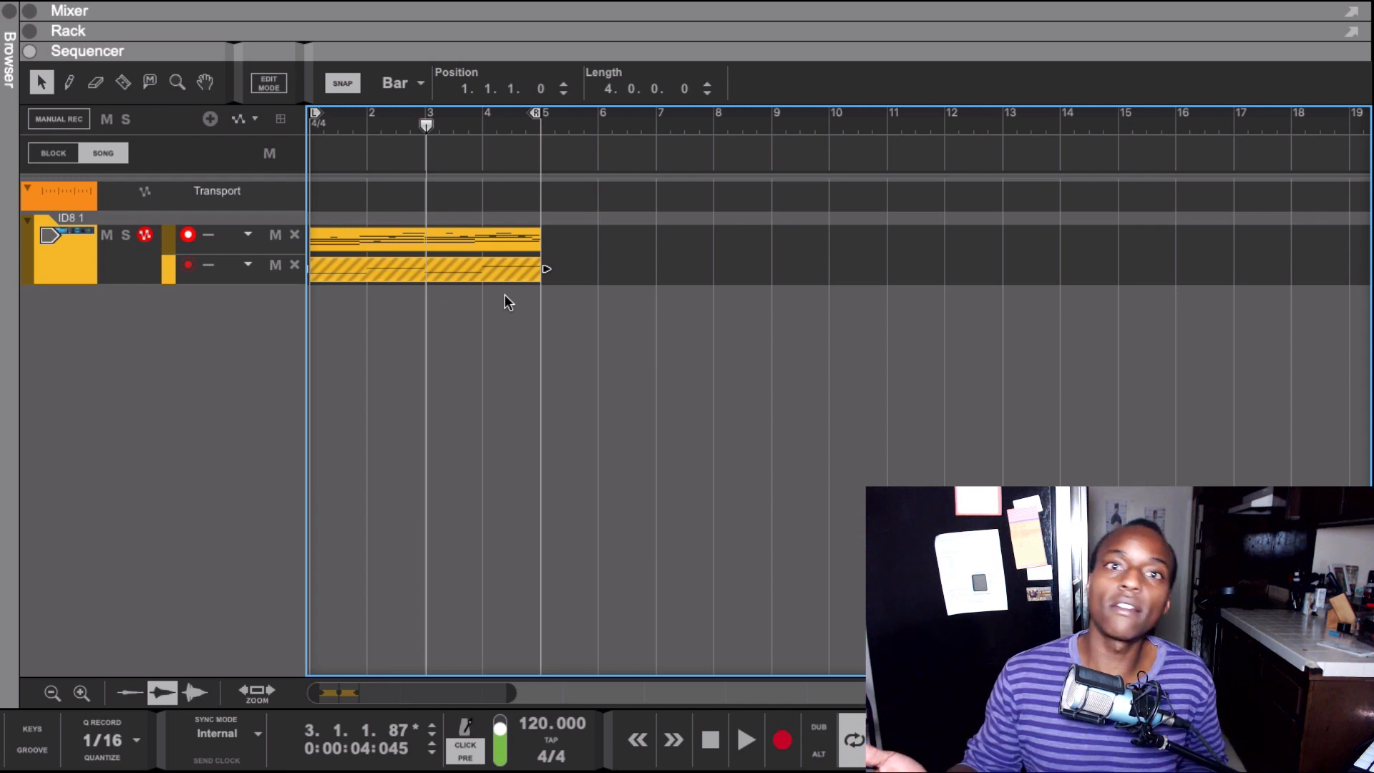
left_click(482, 234)
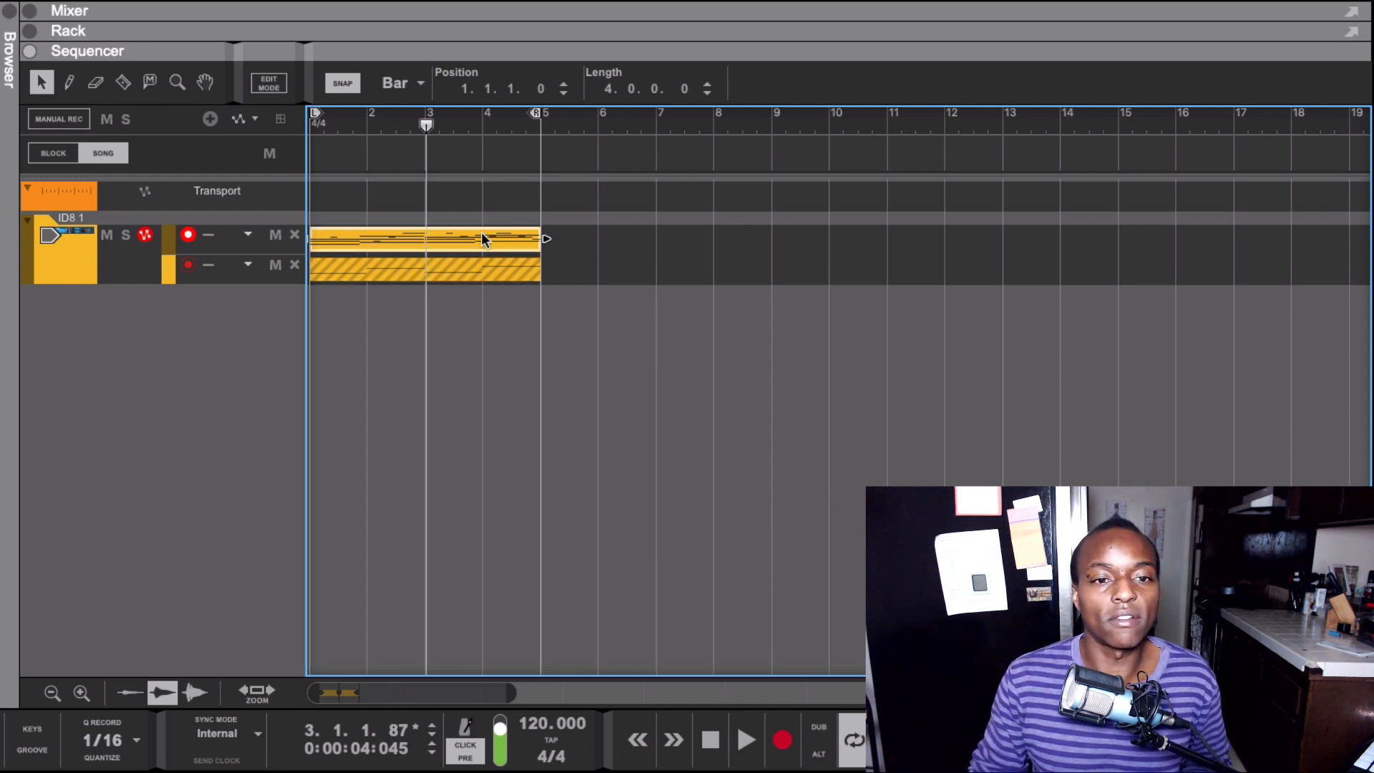
double_click(481, 233)
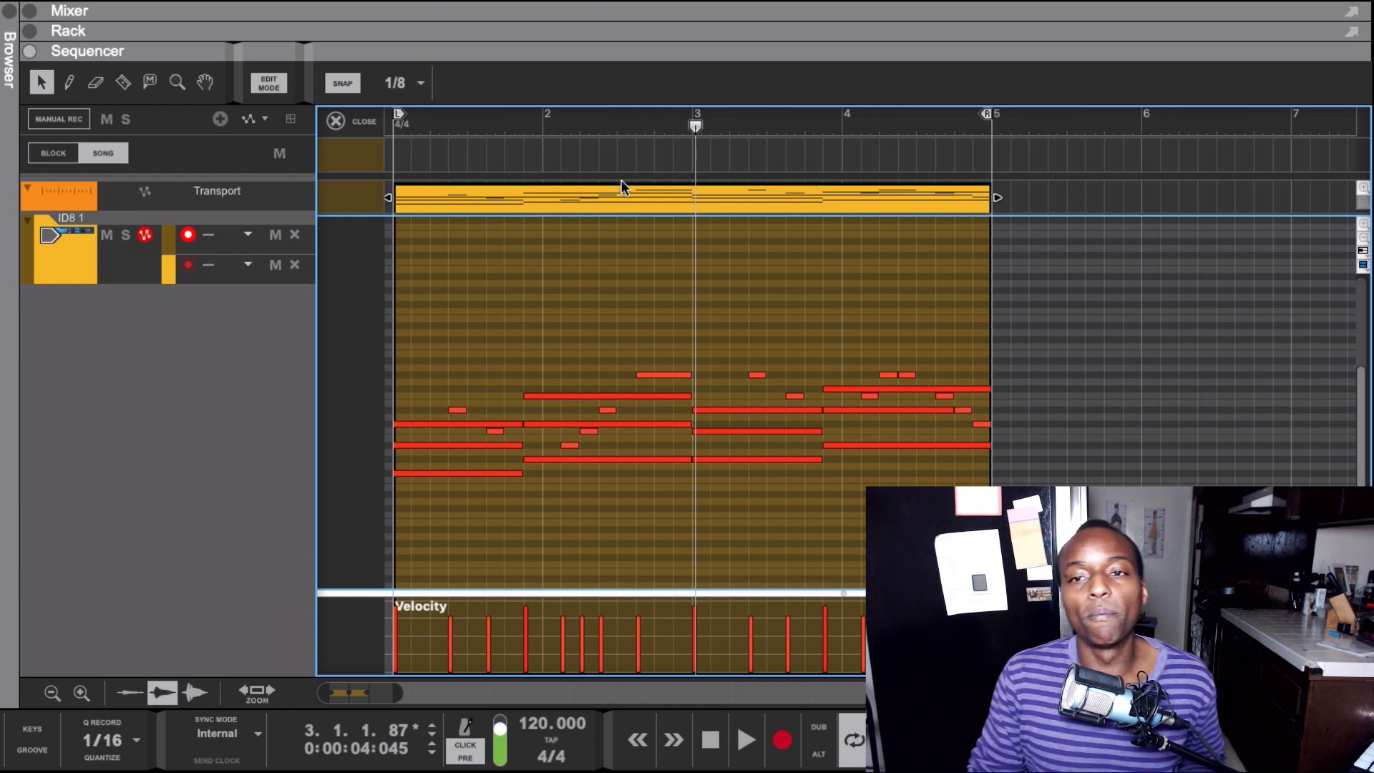
Return the playhead to the start of the song and play the whole four-bar progression
key("shift+Return")
key("shift+Return")
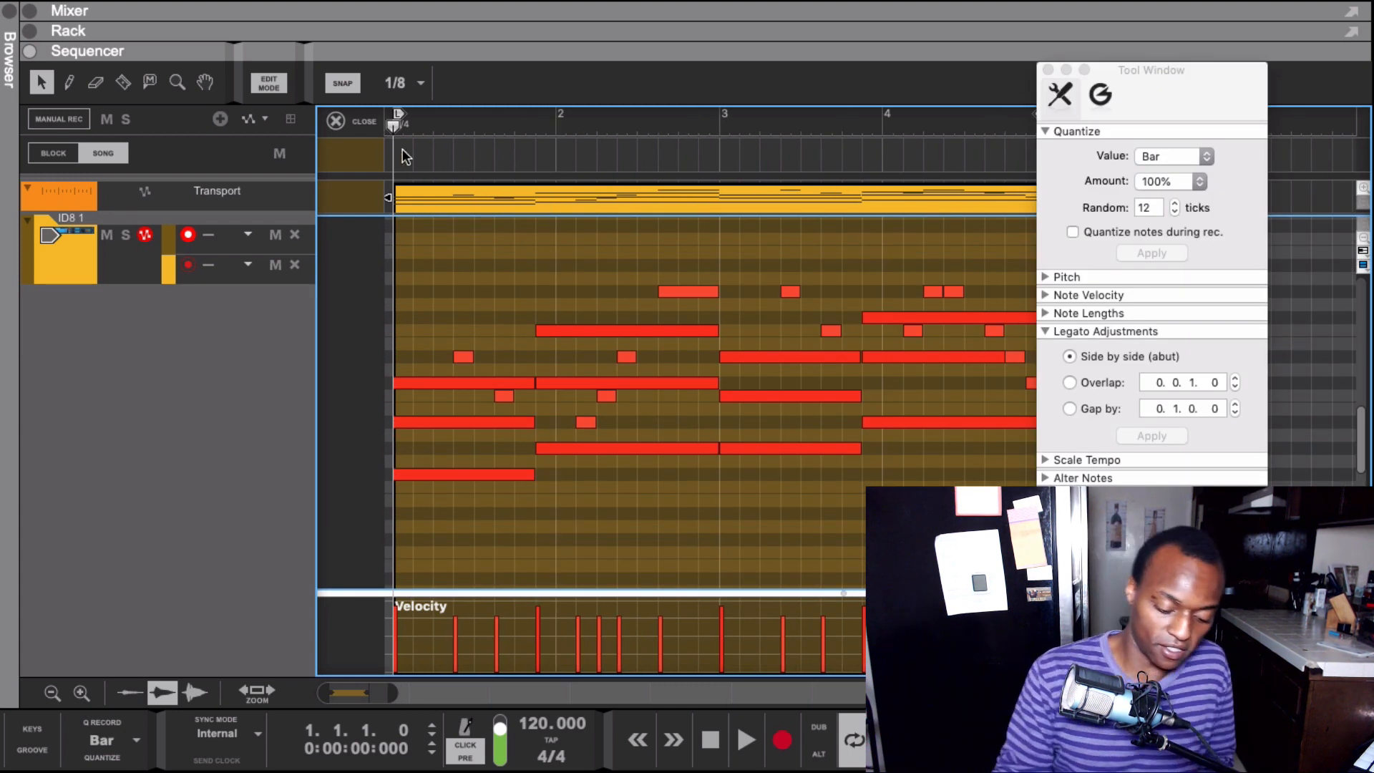
key("space")
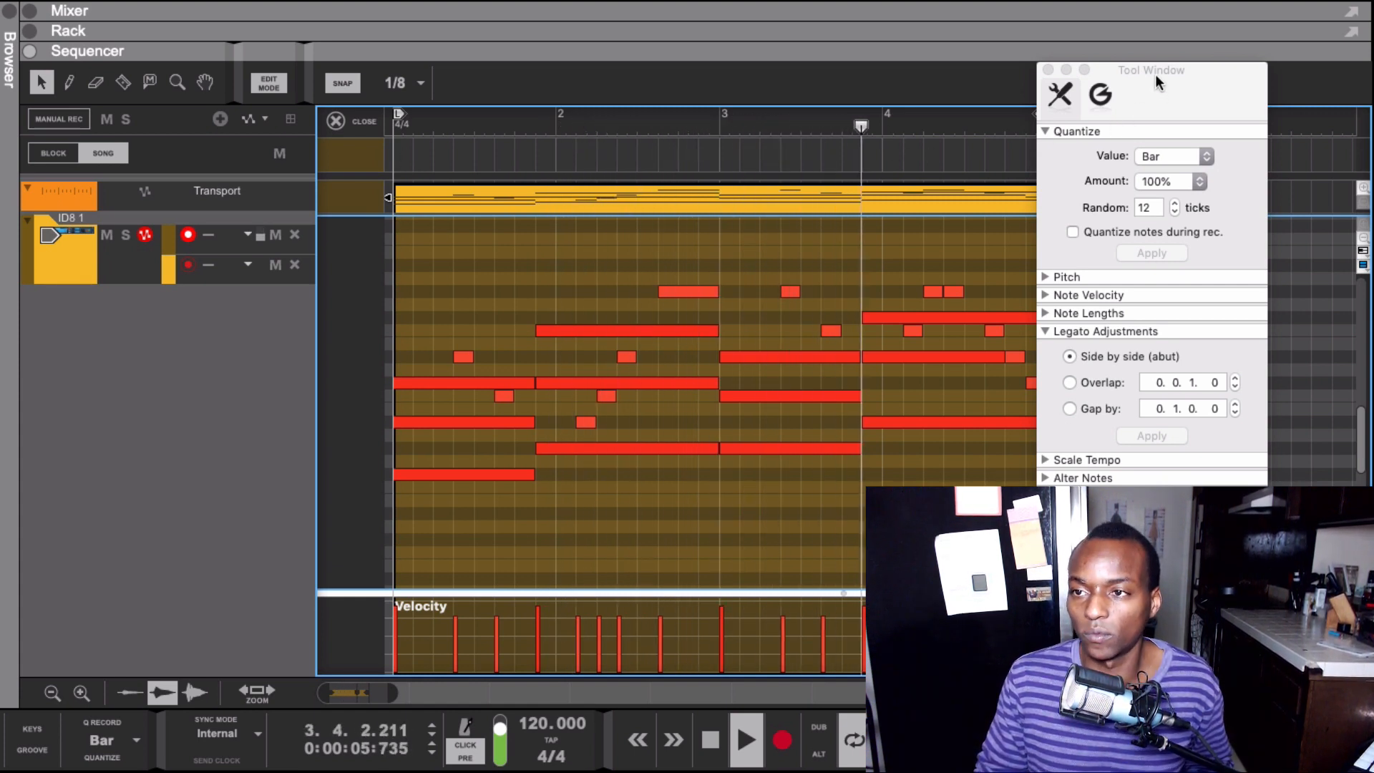
Move the Tool Window off the clip's end and shorten the two overhanging bar 4 chord notes to a length of 1.0.2.0
left_click_drag(1155, 74, 1302, 147)
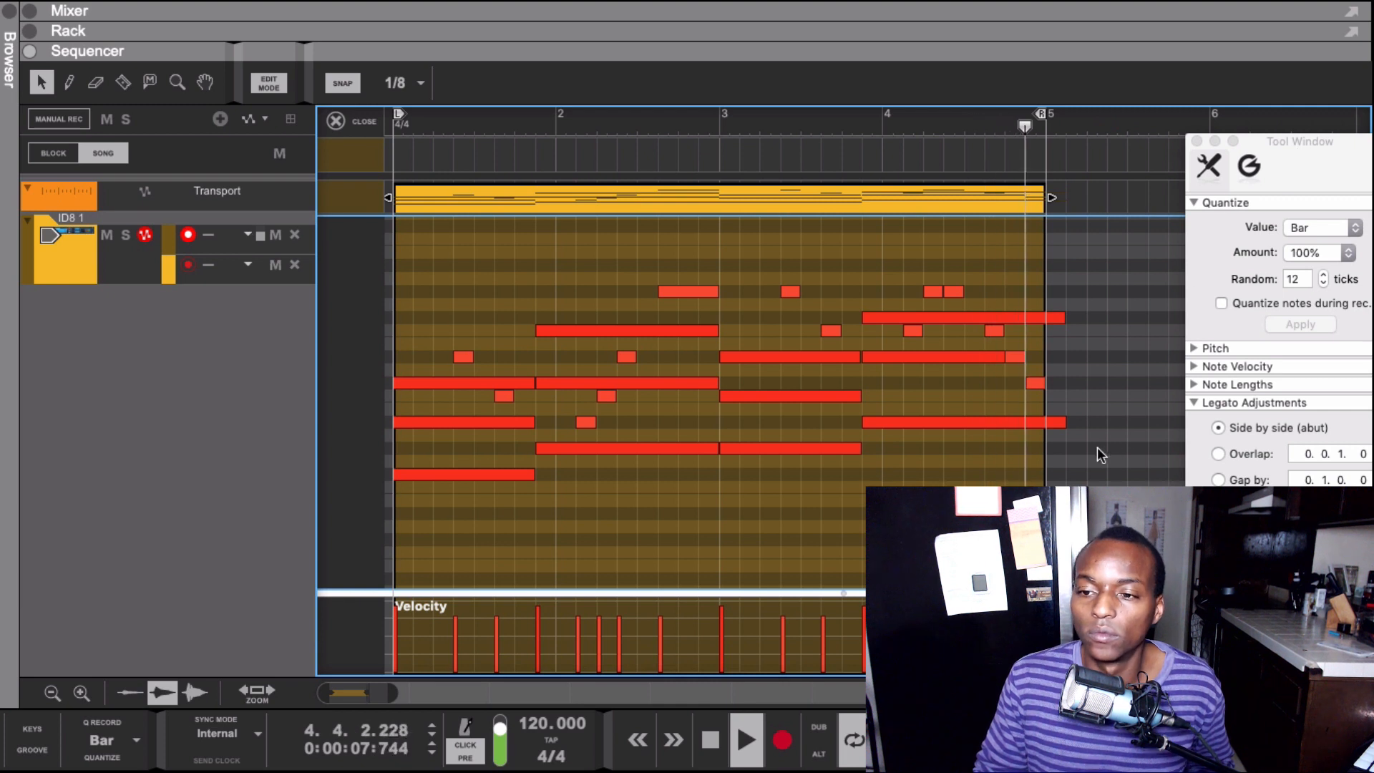
left_click_drag(1096, 447, 1041, 322)
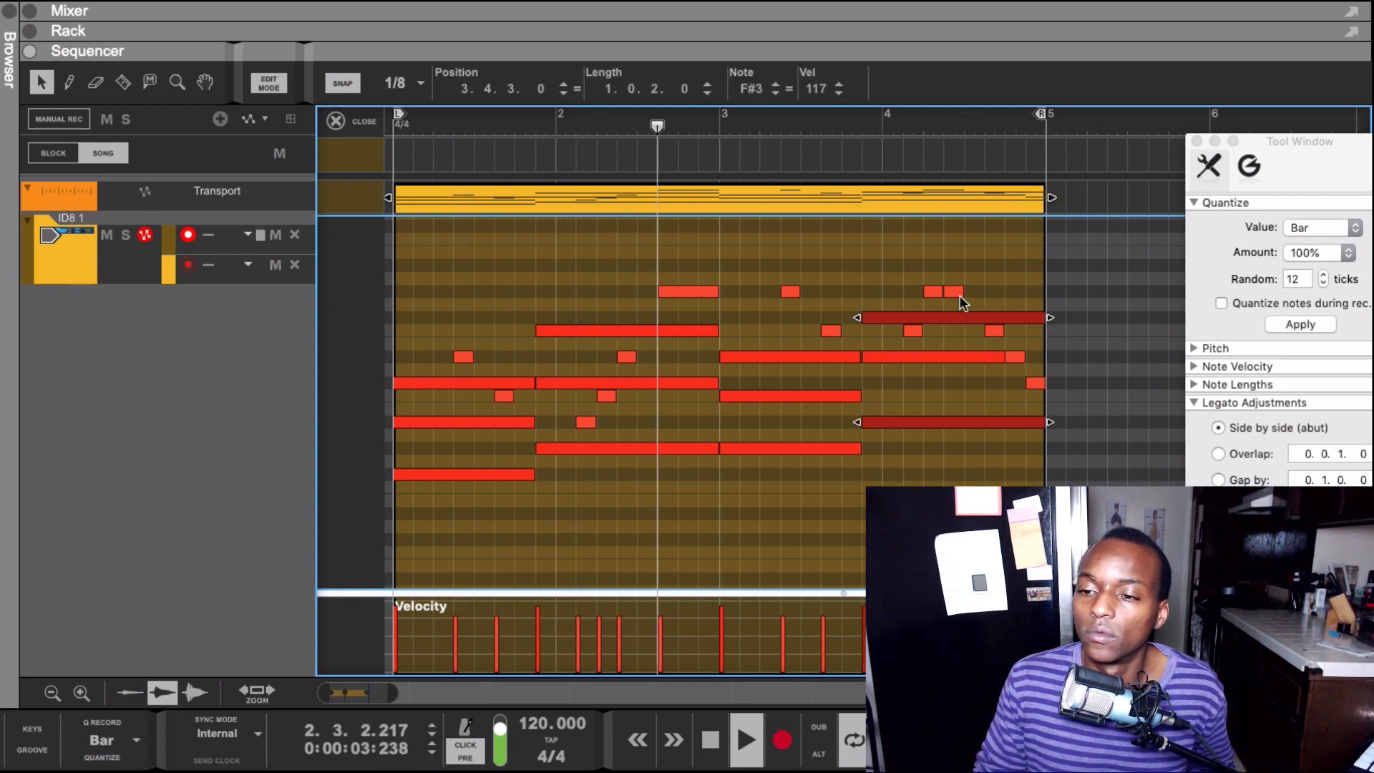
left_click(1063, 344)
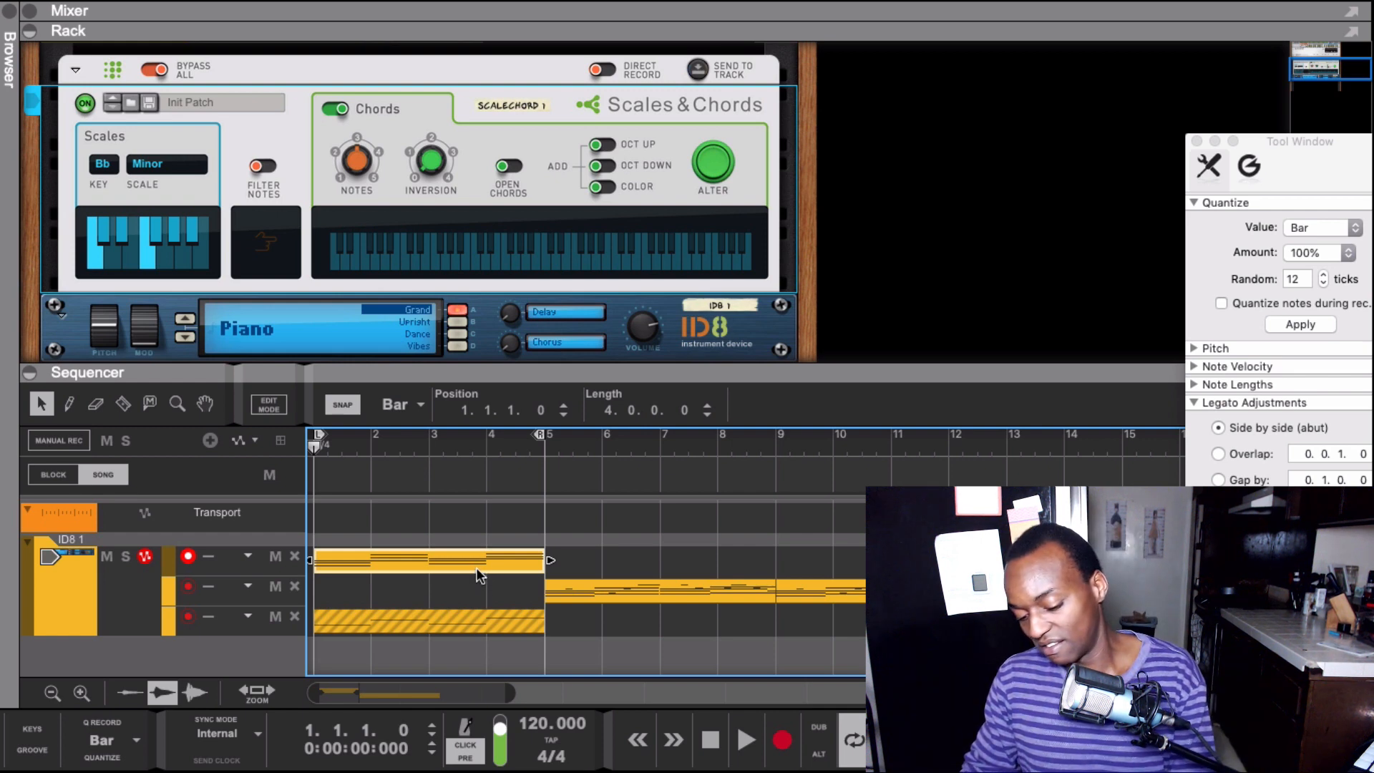
Play the plain chord clip from the start, loop the decorated clip at 5.1.1 and play it for comparison
key("space")
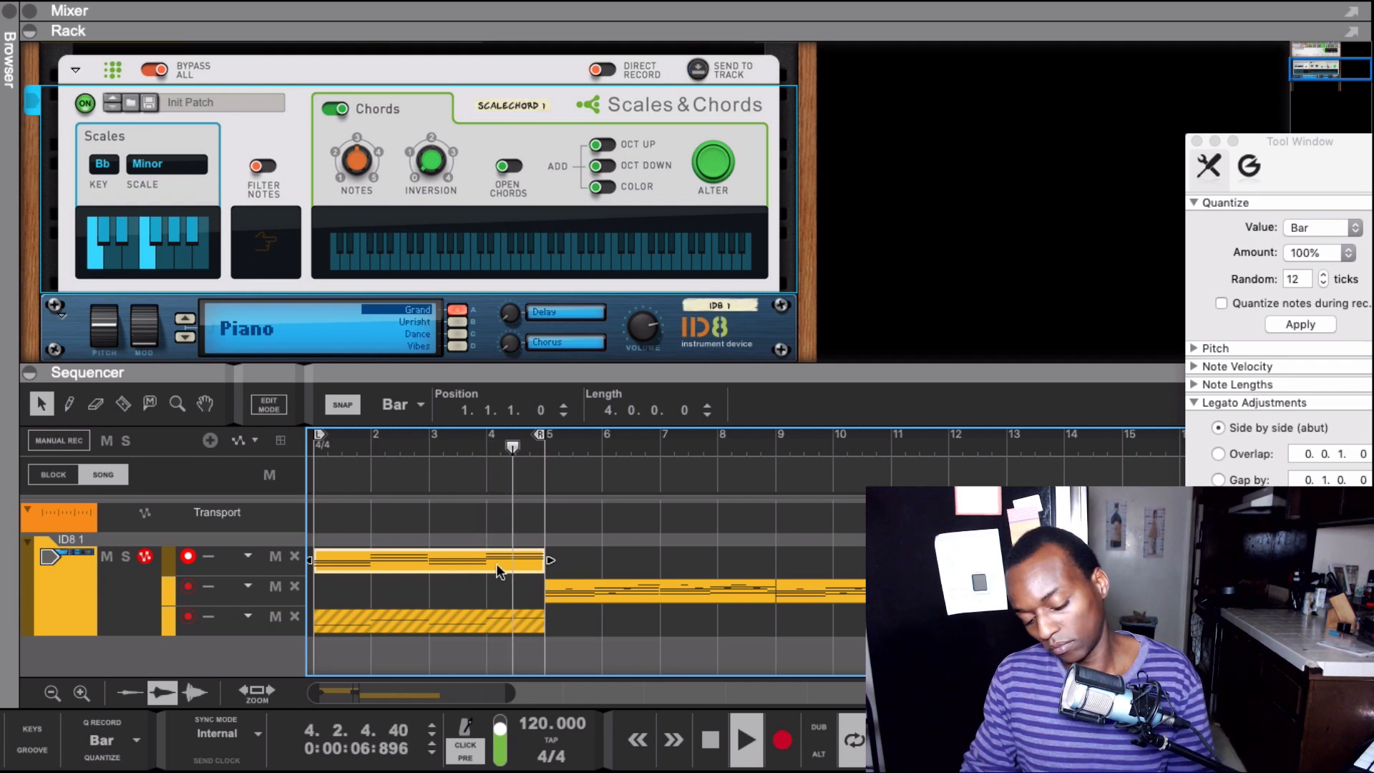
left_click(687, 593)
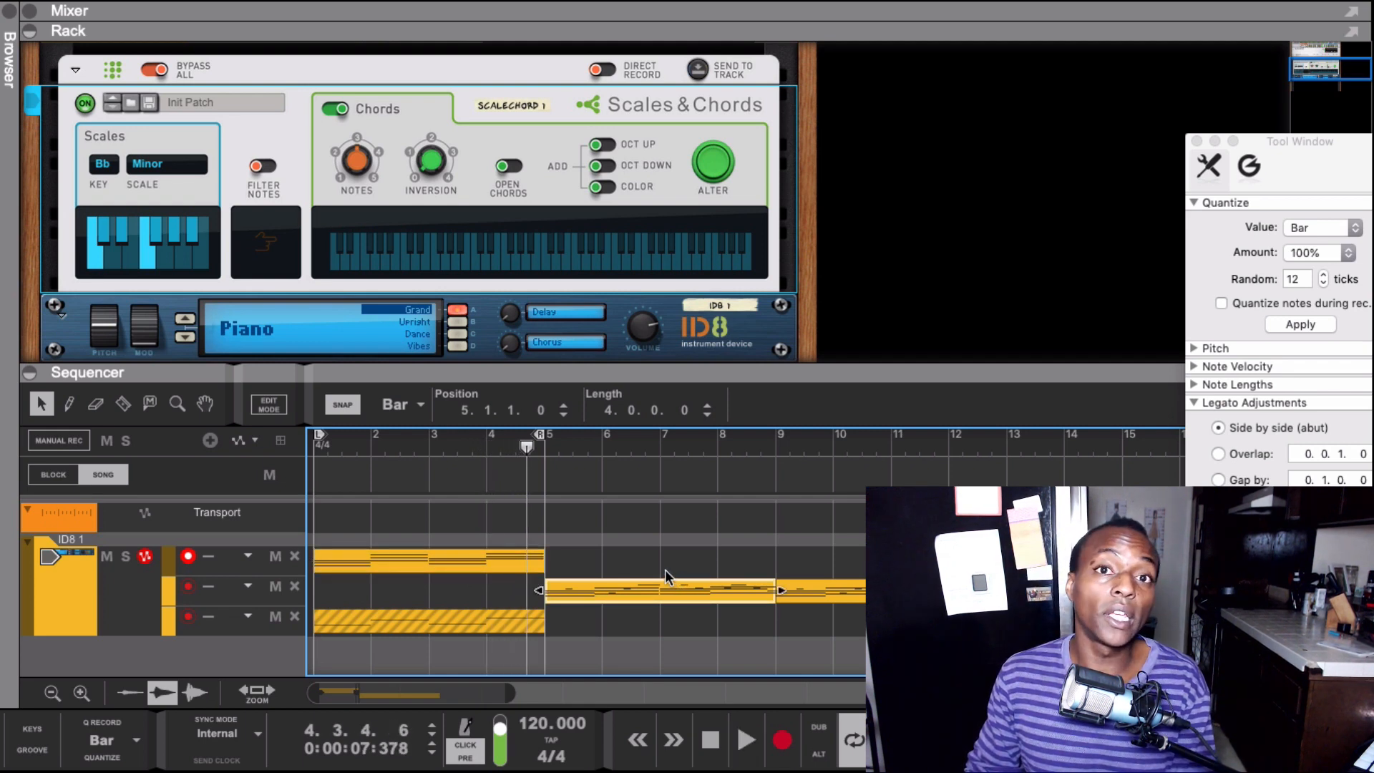
key("p")
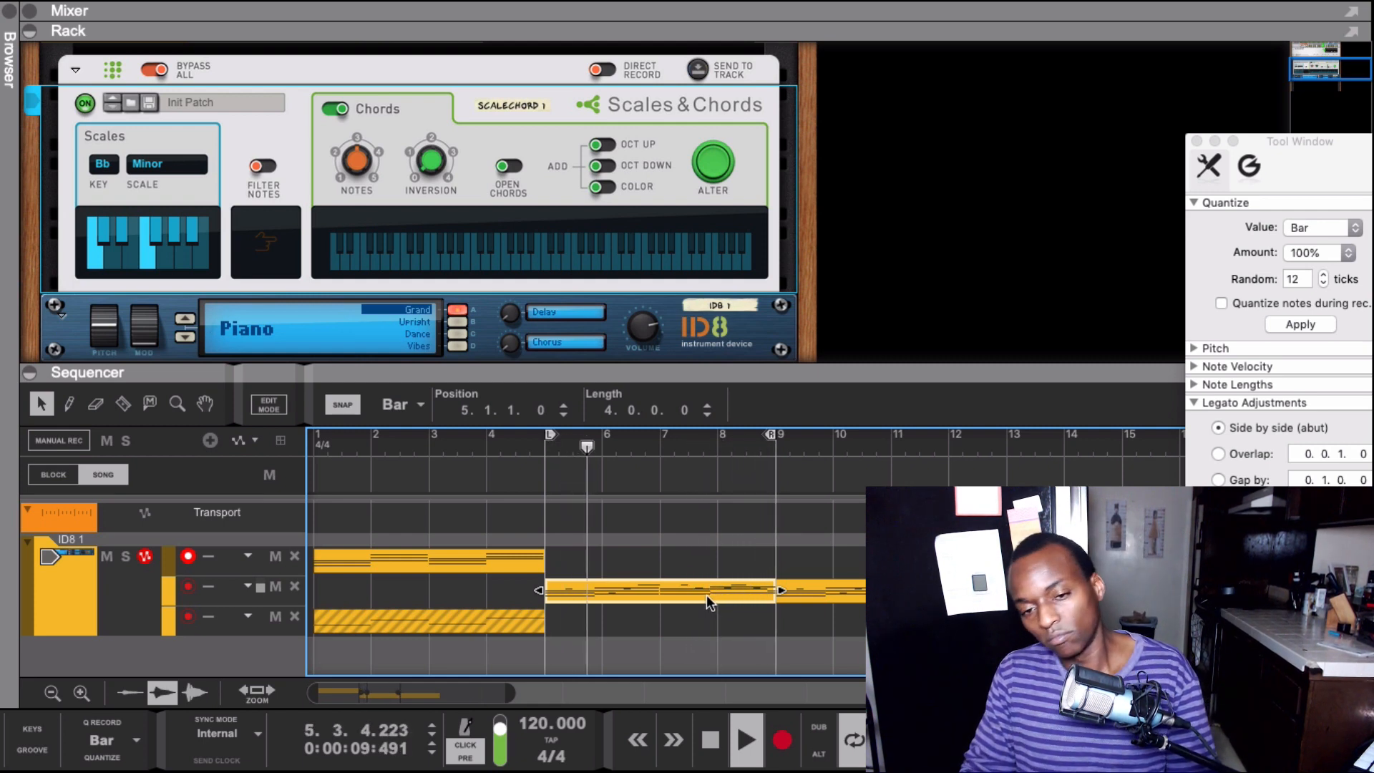
key("space")
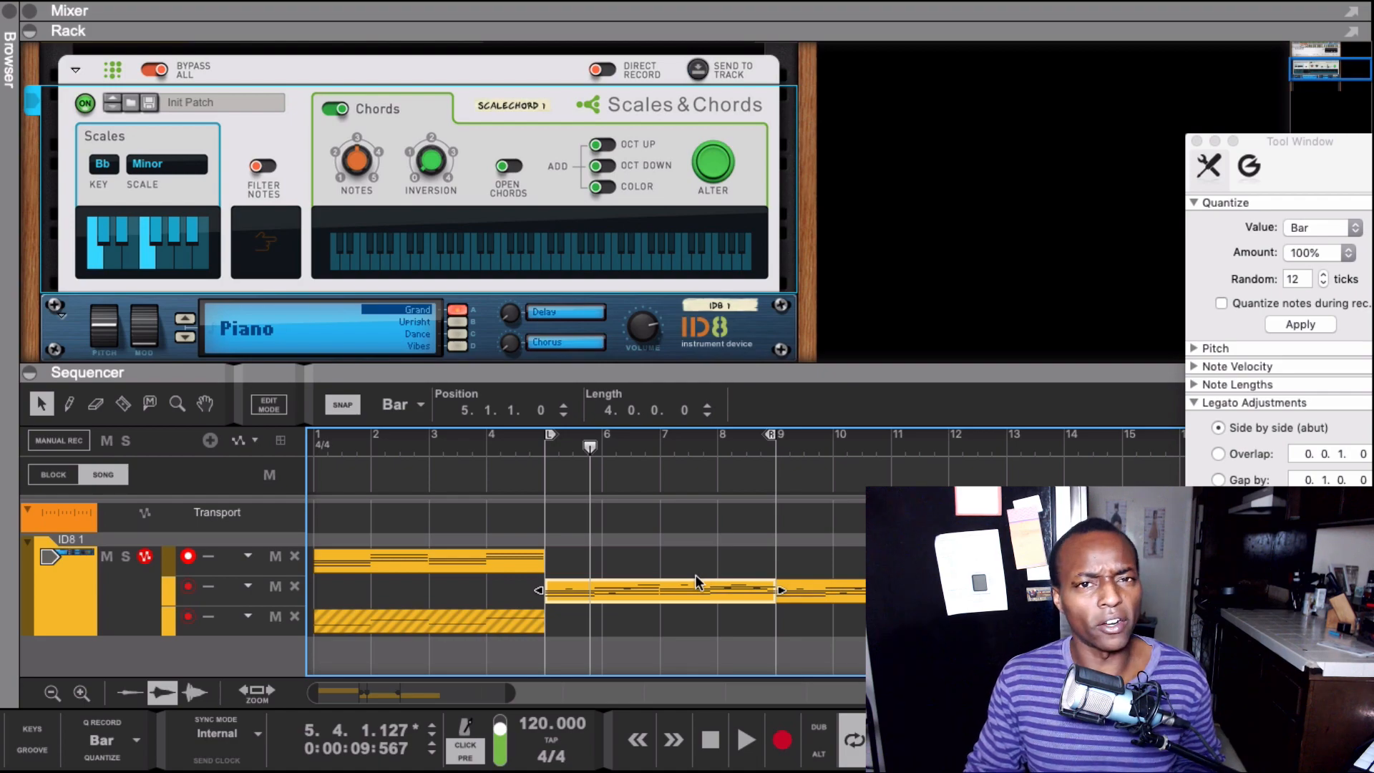